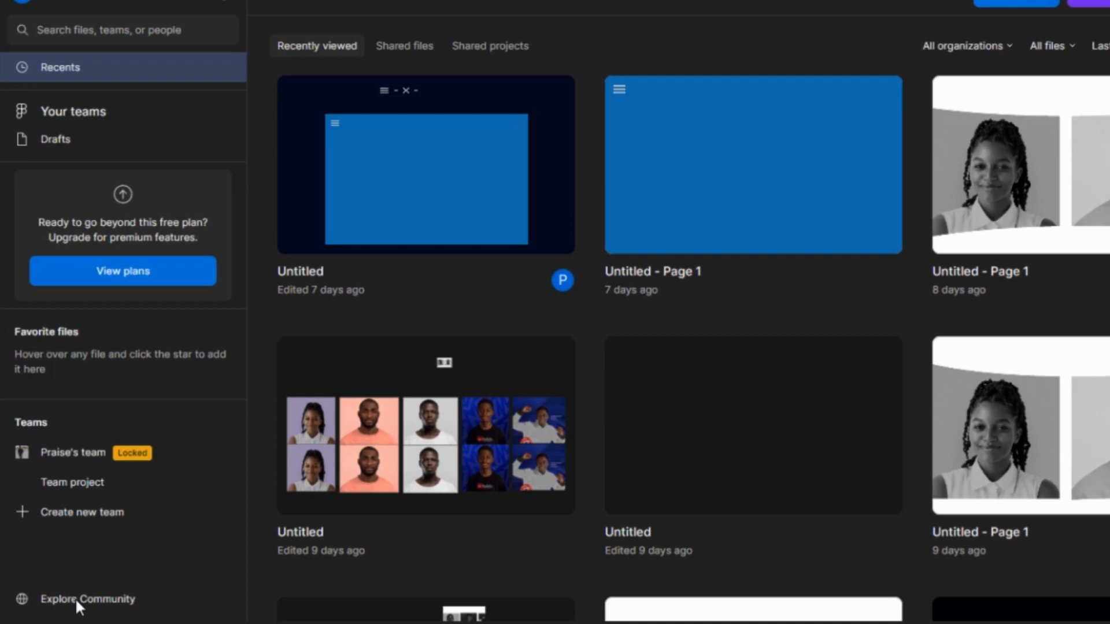
Step: Browse the Figma Community page
click(75, 601)
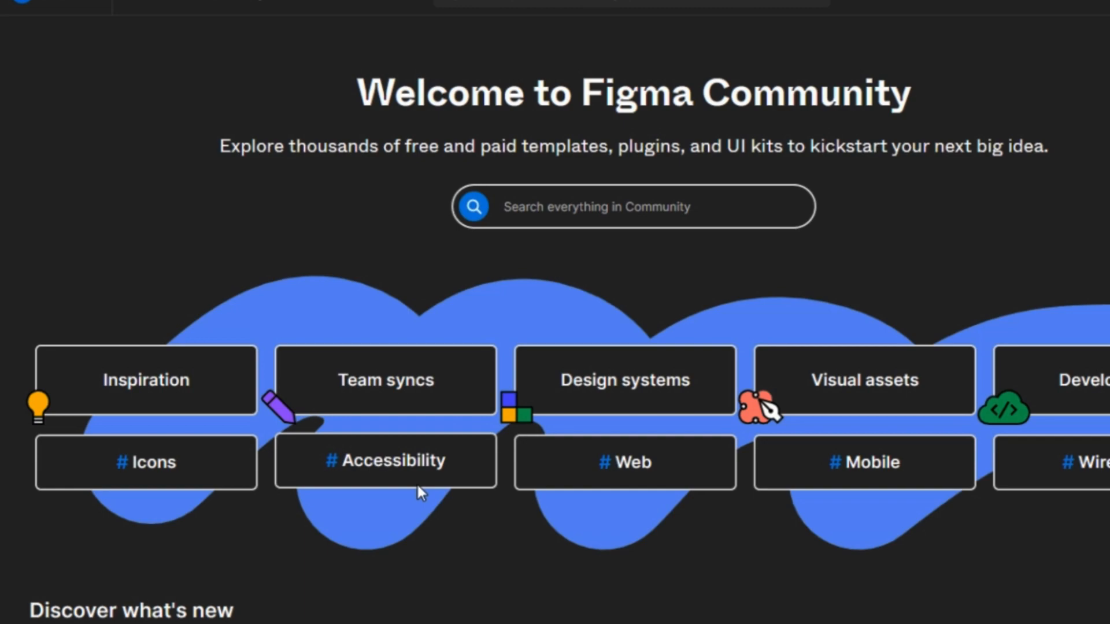
scroll(417, 487, down, 10)
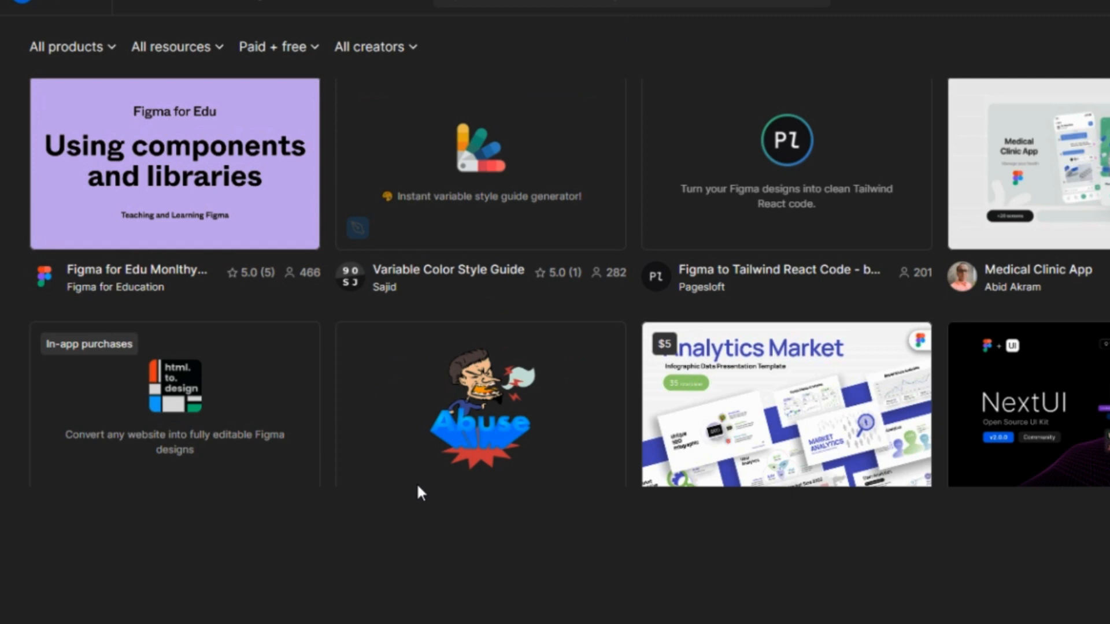
scroll(417, 486, down, 8)
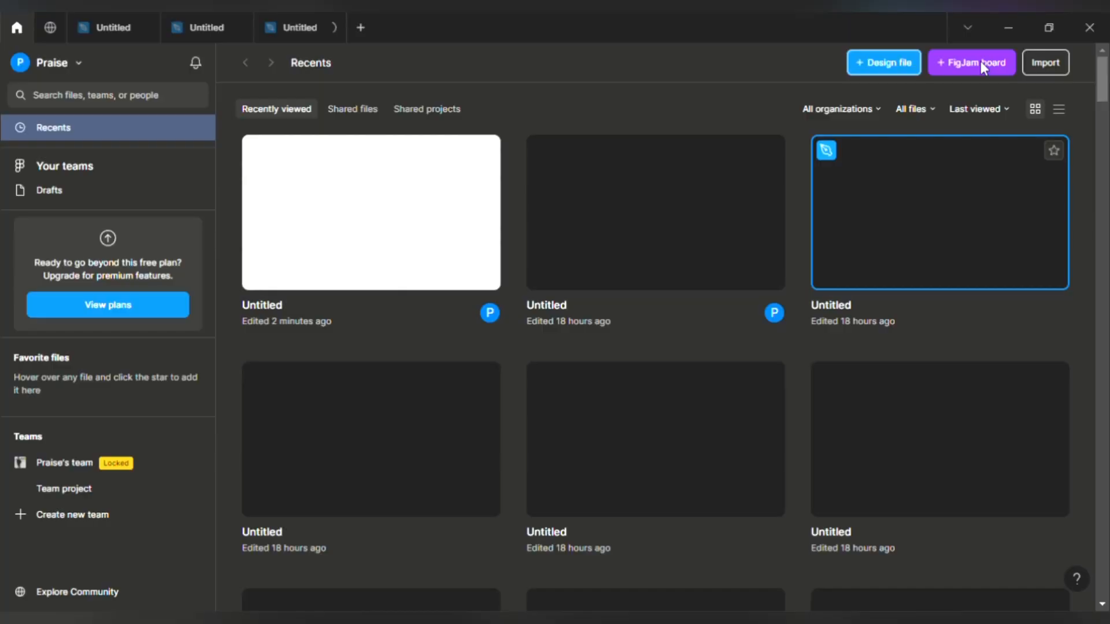
Step: Create a new design file and draw a large rectangle, about 1888 × 1918
click(878, 64)
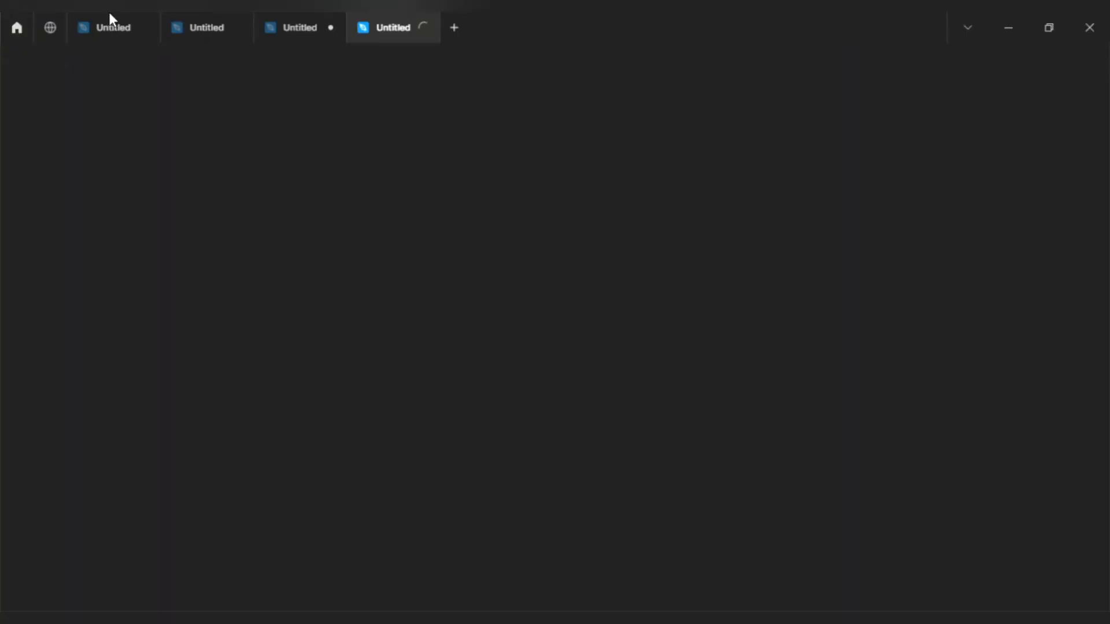
click(102, 27)
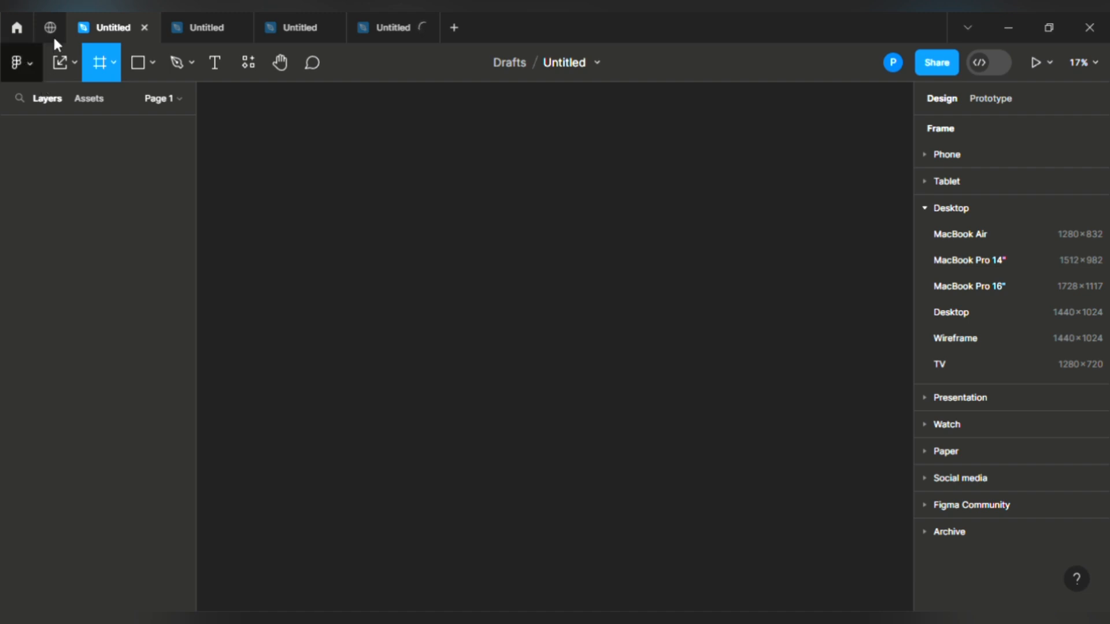
click(68, 64)
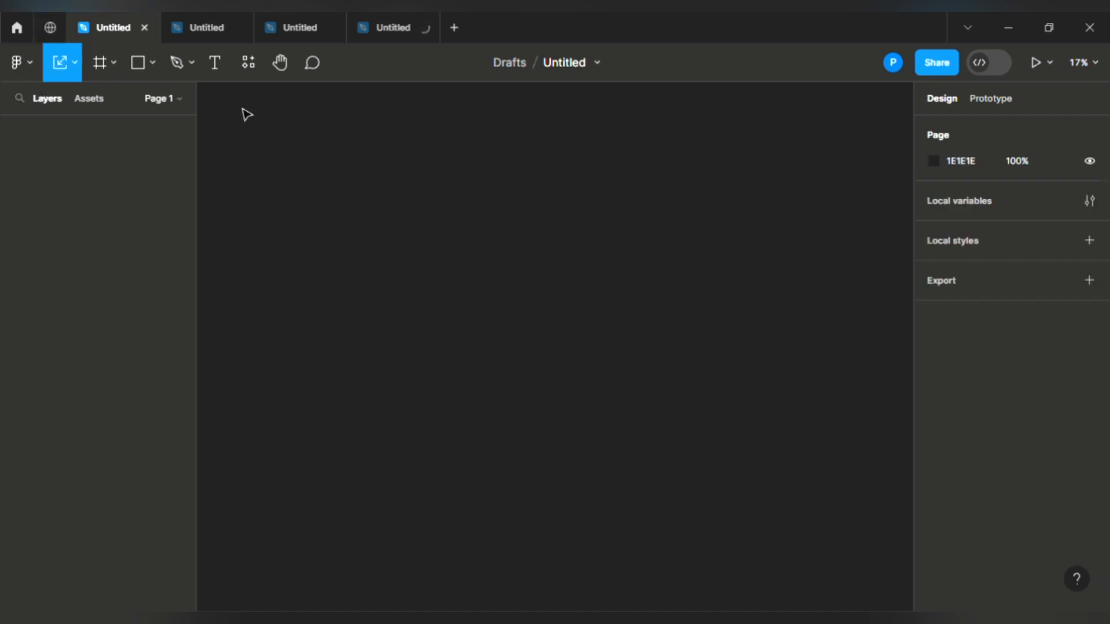
click(138, 62)
drag(382, 185, 642, 448)
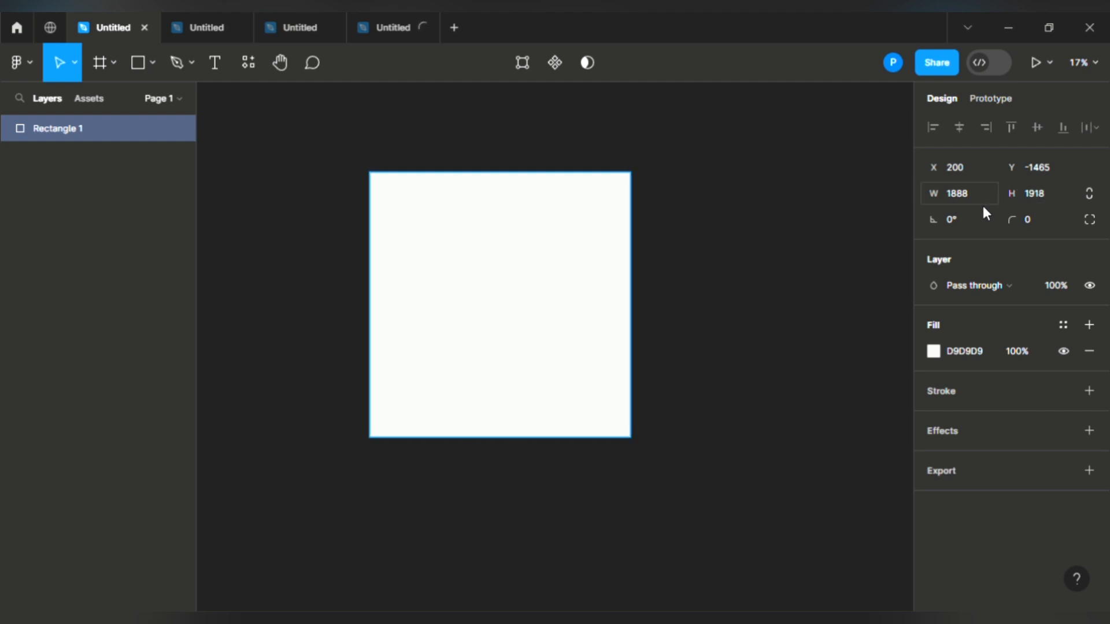
Step: Round the rectangle's corners, settling on a corner radius of 80
click(1038, 222)
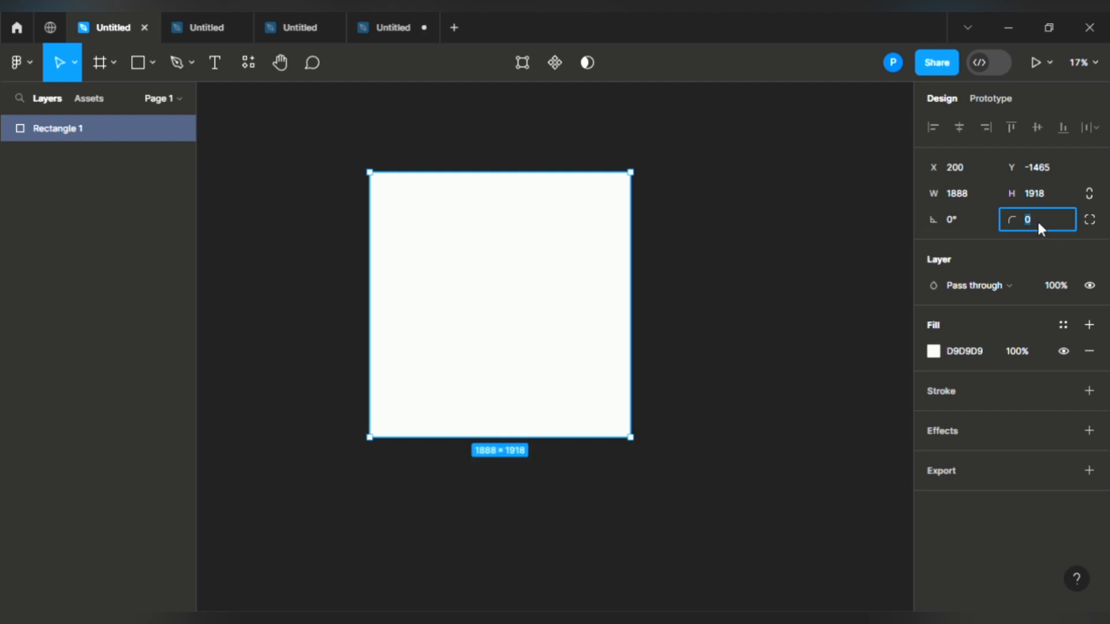
text(15)
key(Return)
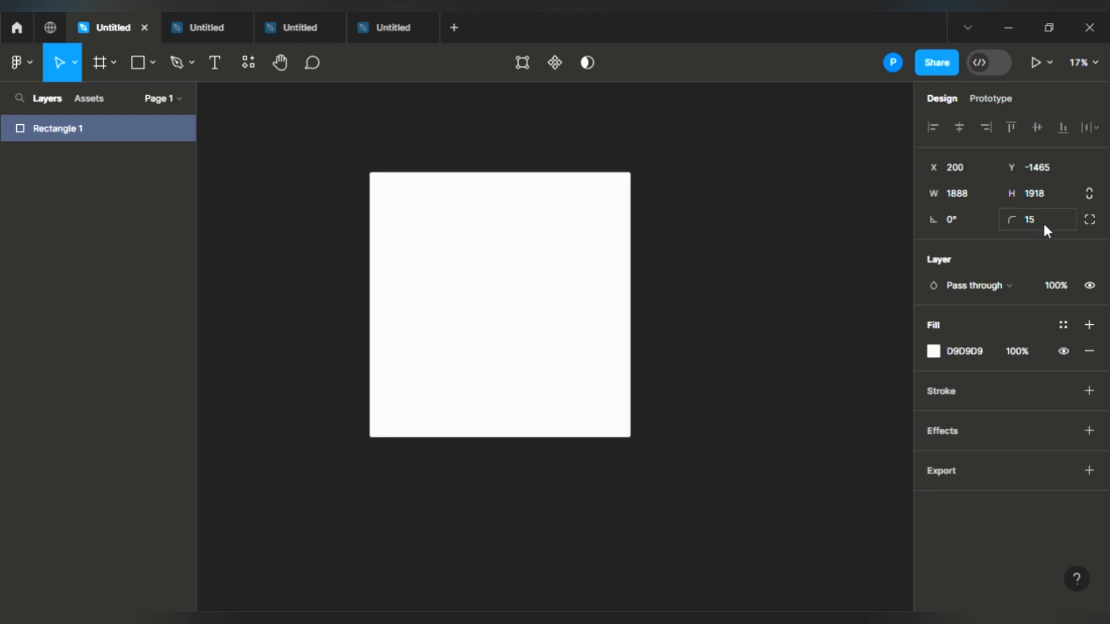
click(1042, 220)
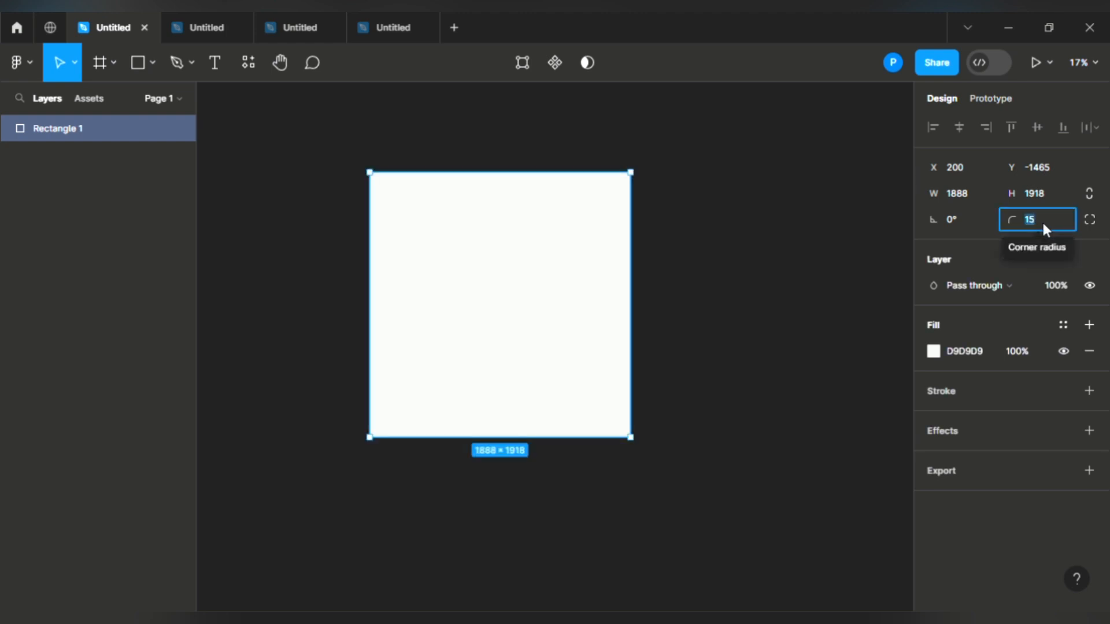
text(80)
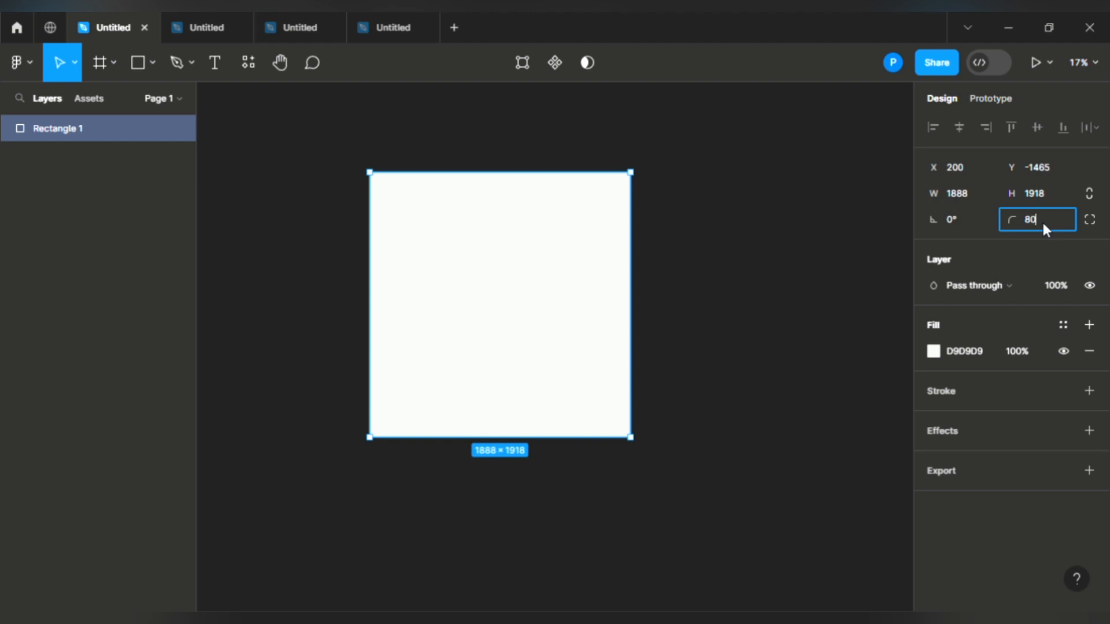
key(Return)
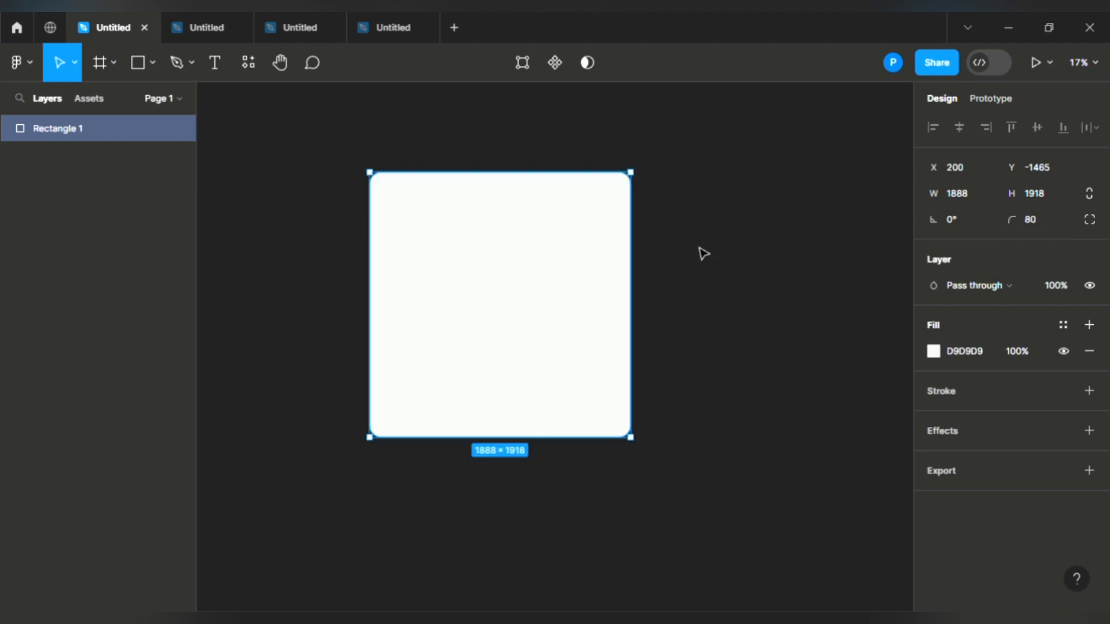
Step: Move the rectangle up-left and scale it proportionally to 2496.33 × 2536
click(516, 215)
click(73, 63)
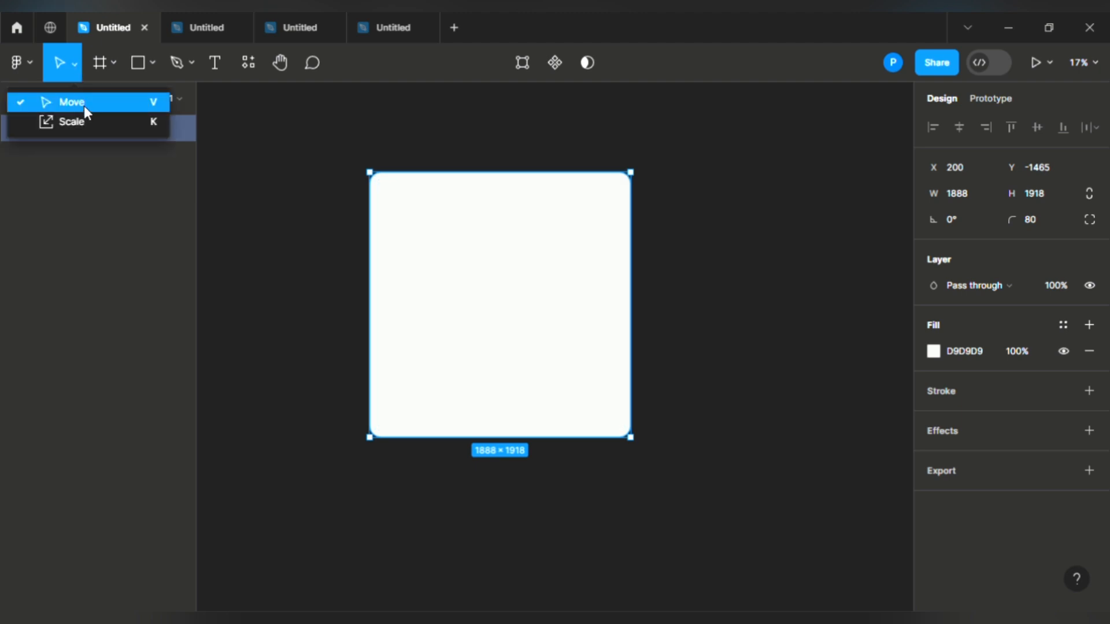
drag(523, 298, 405, 248)
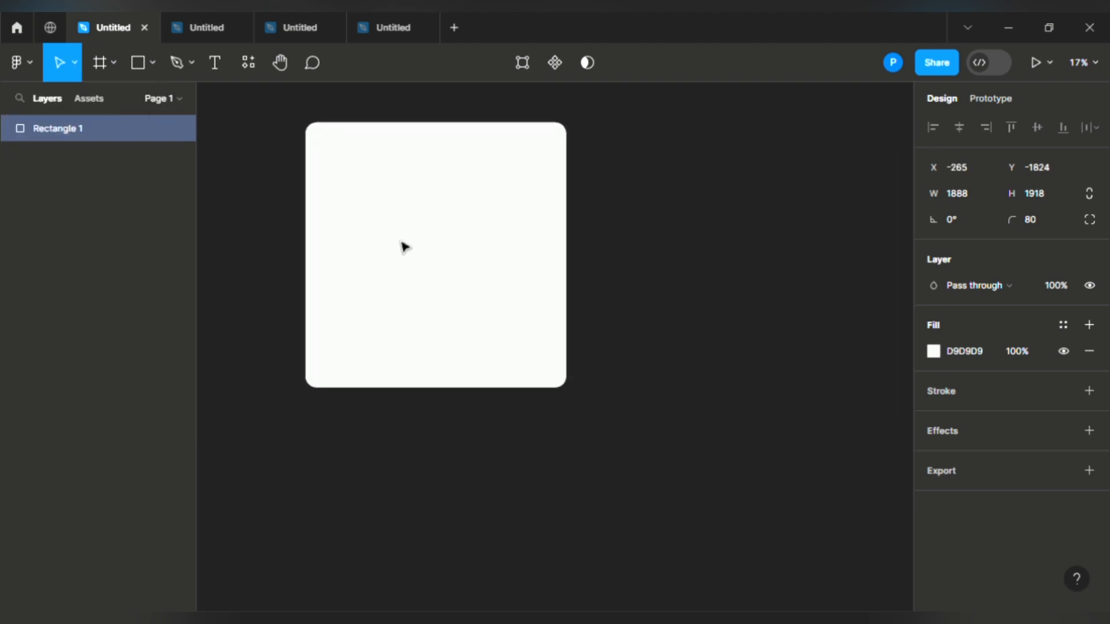
click(74, 62)
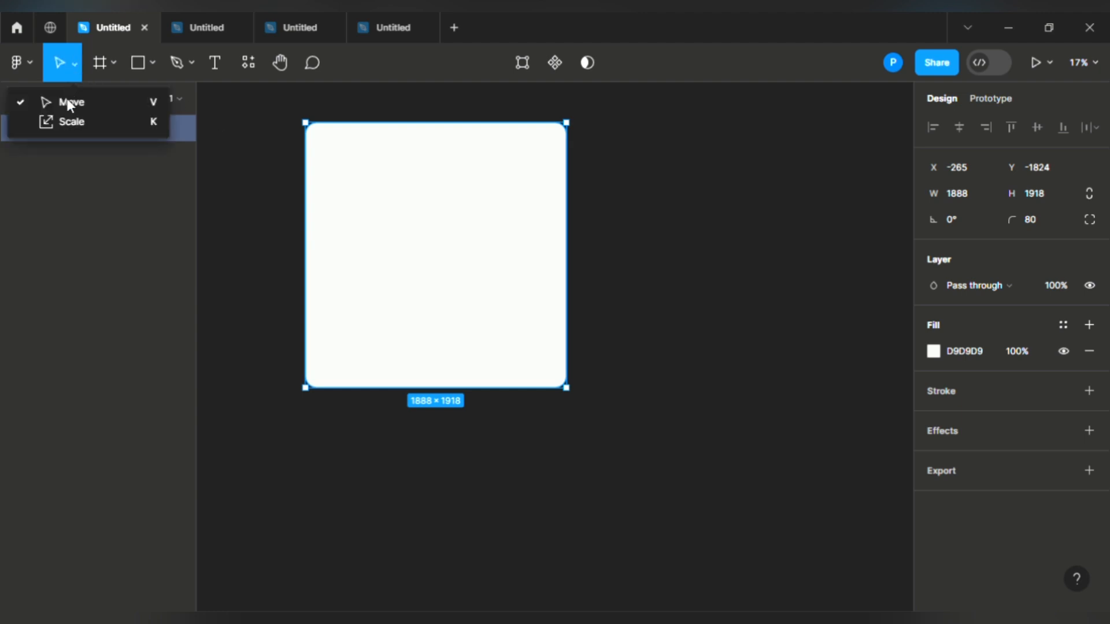
click(57, 123)
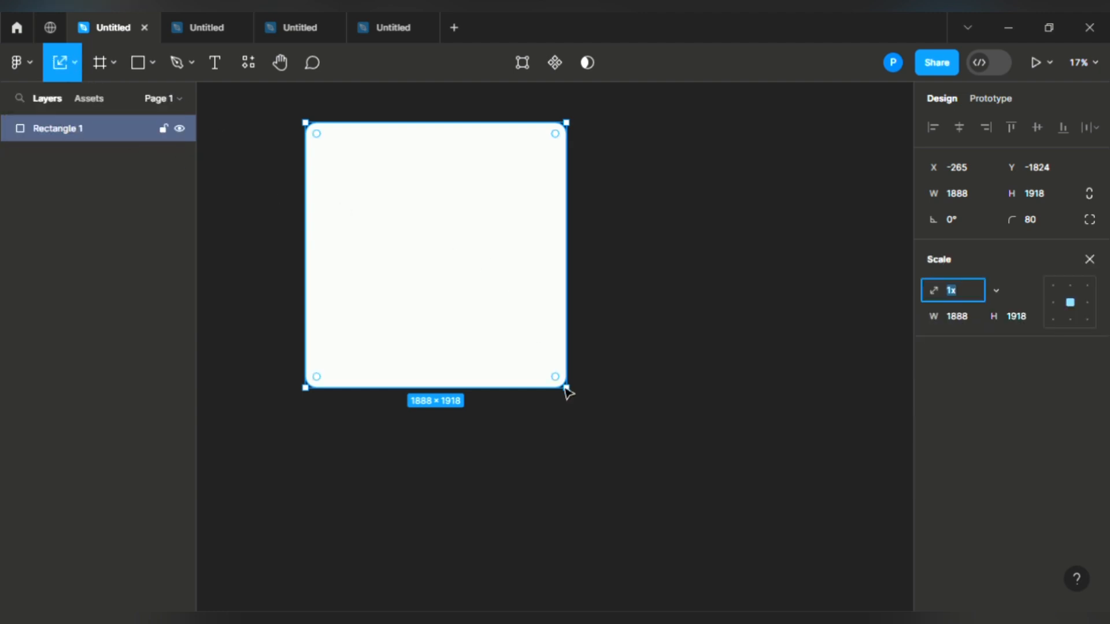
drag(575, 399, 634, 485)
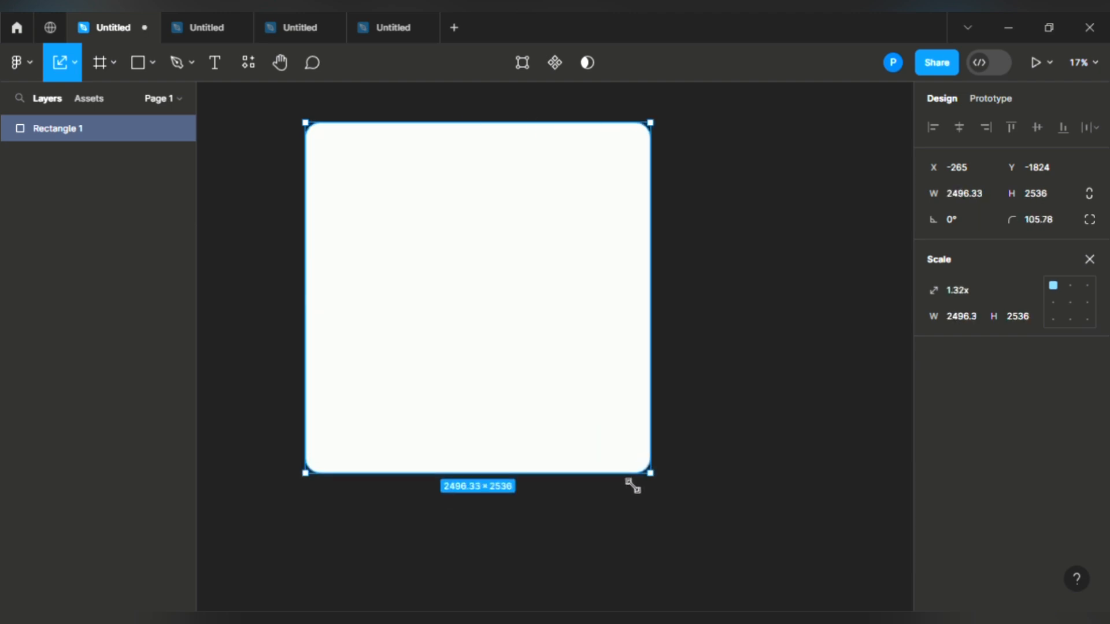
Step: Add a 1512 × 982 MacBook Pro 14" frame from the Desktop presets
click(100, 66)
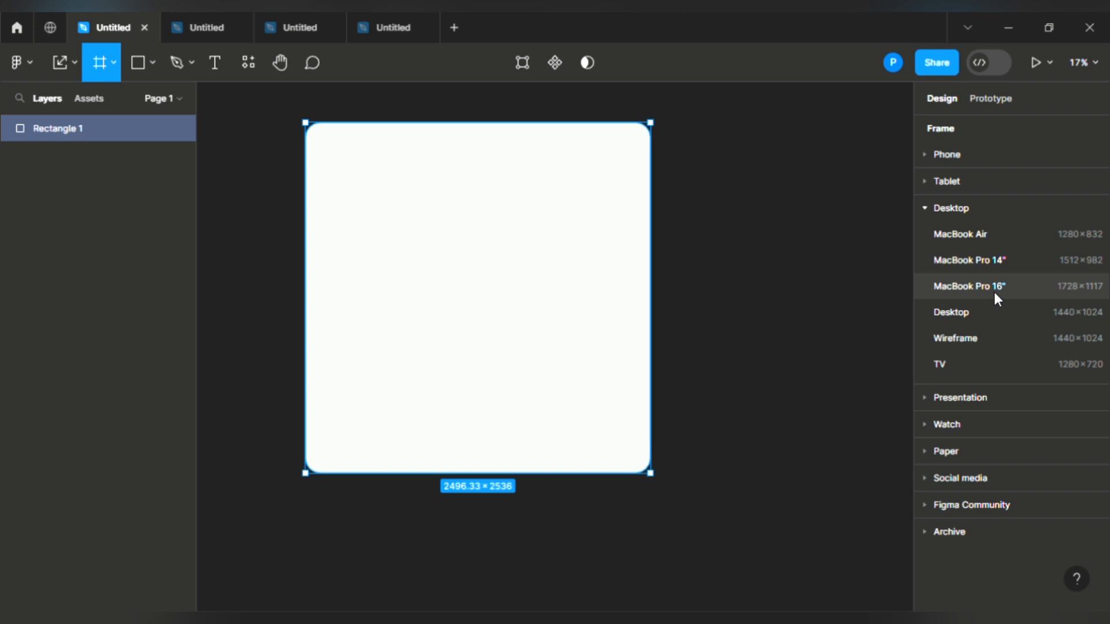
click(981, 213)
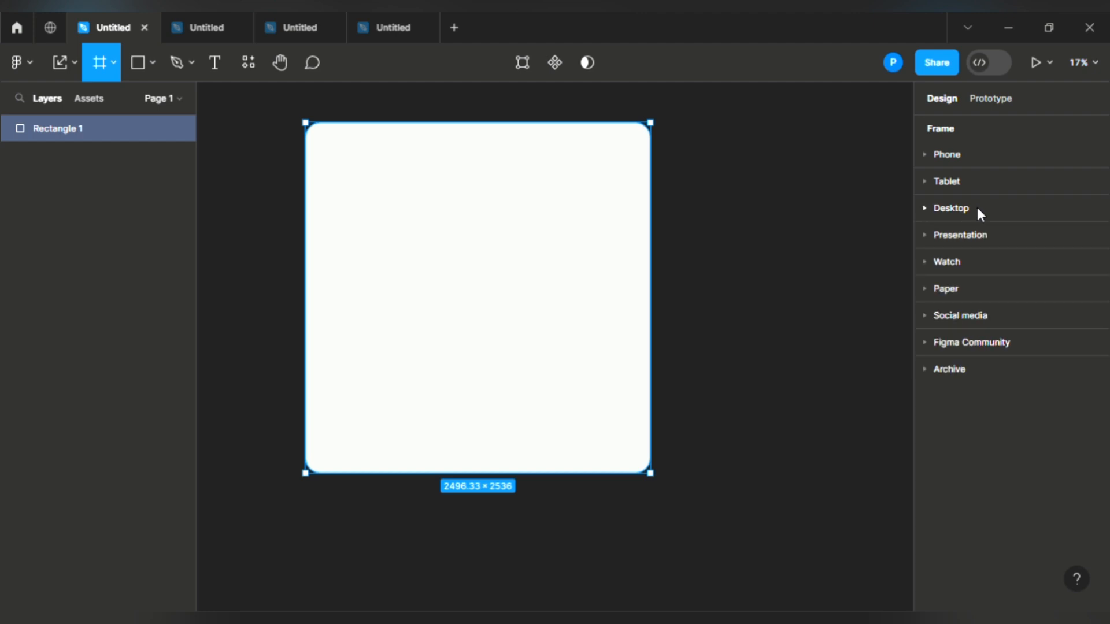
click(978, 210)
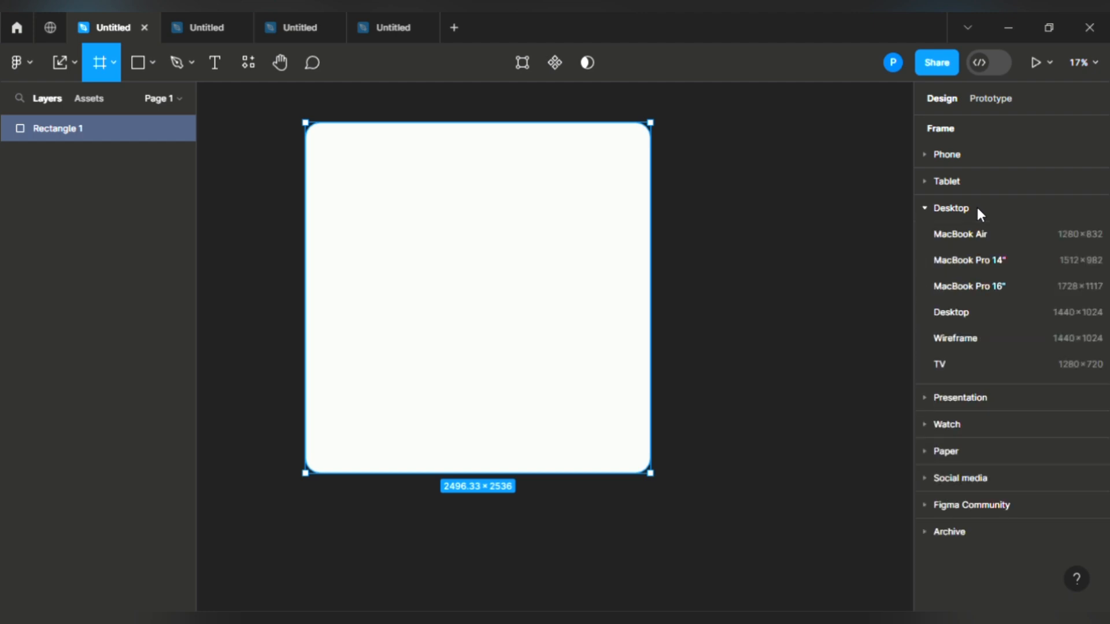
click(989, 260)
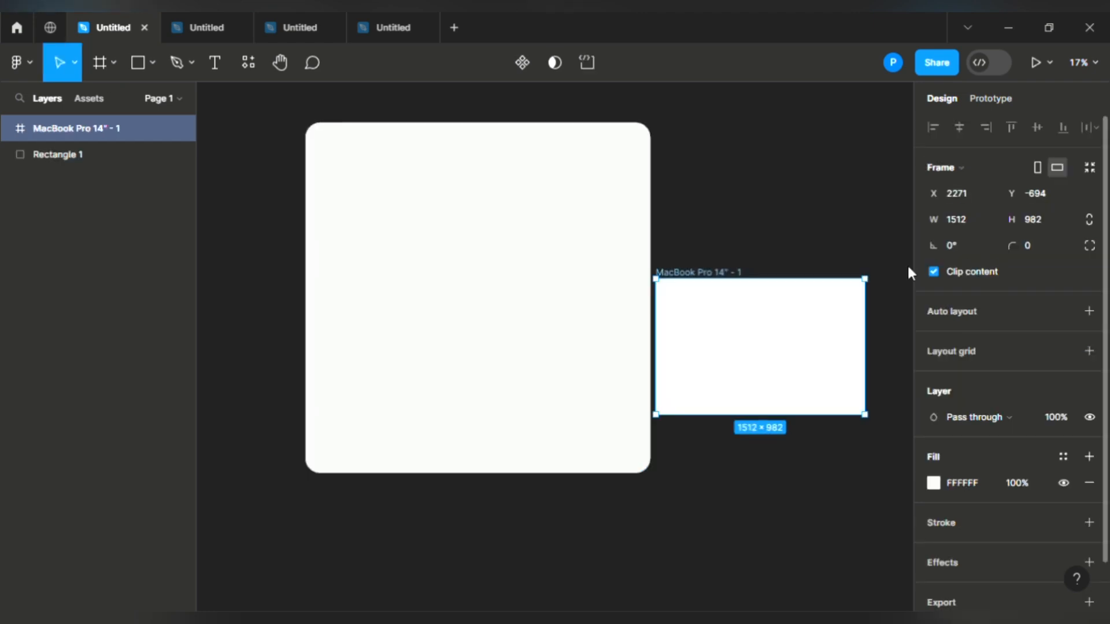
Step: Place the MacBook frame beside the rectangle, then delete the rounded rectangle
drag(709, 289, 755, 349)
drag(754, 269, 738, 290)
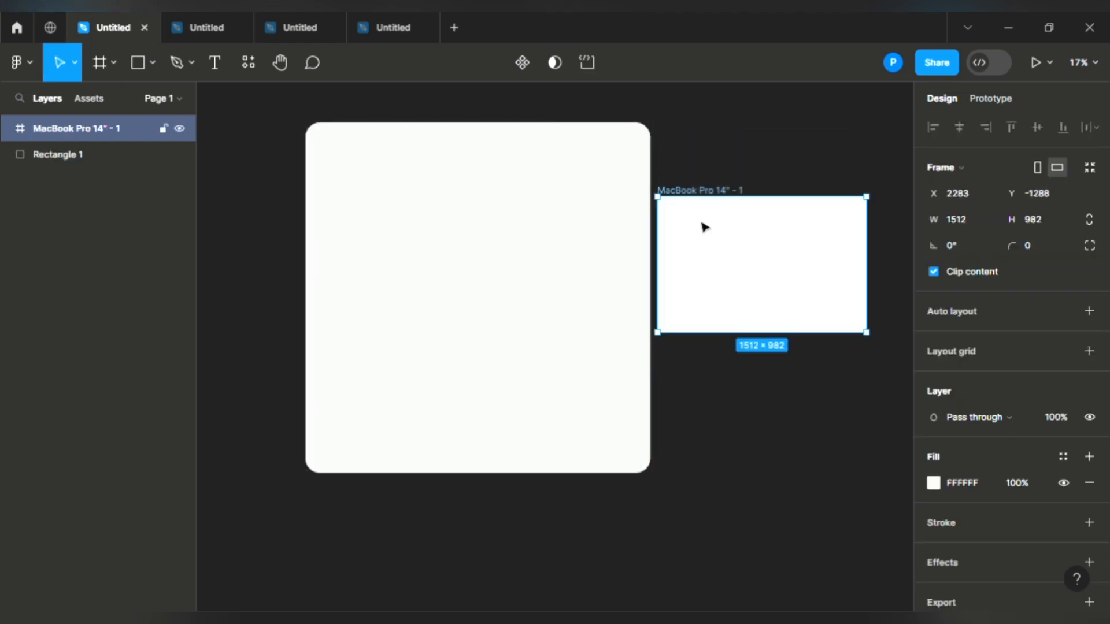
click(519, 286)
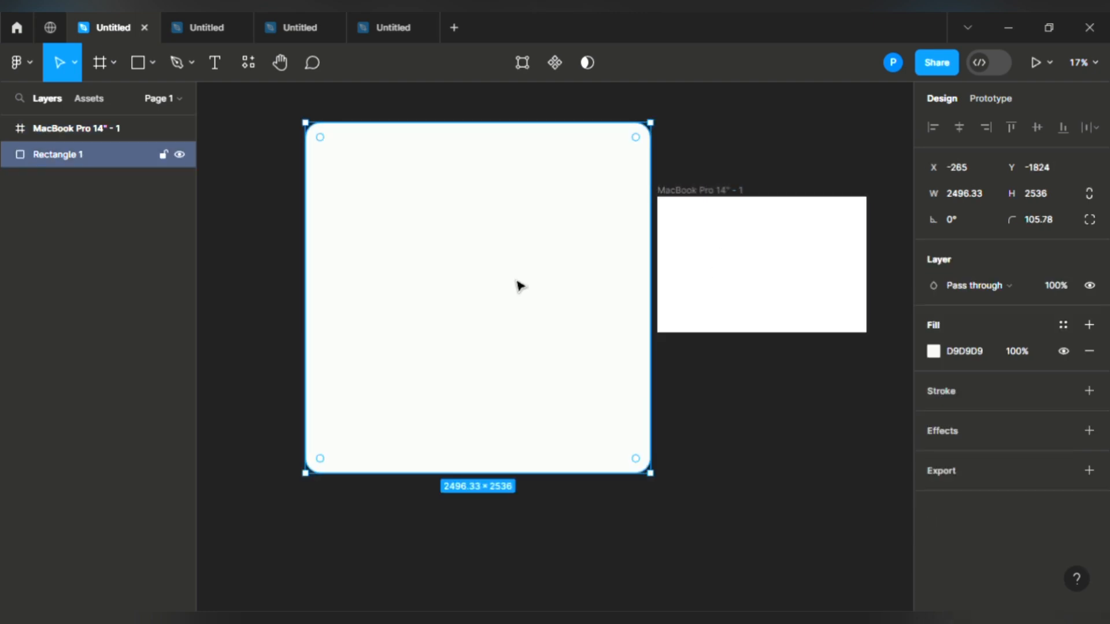
key(Delete)
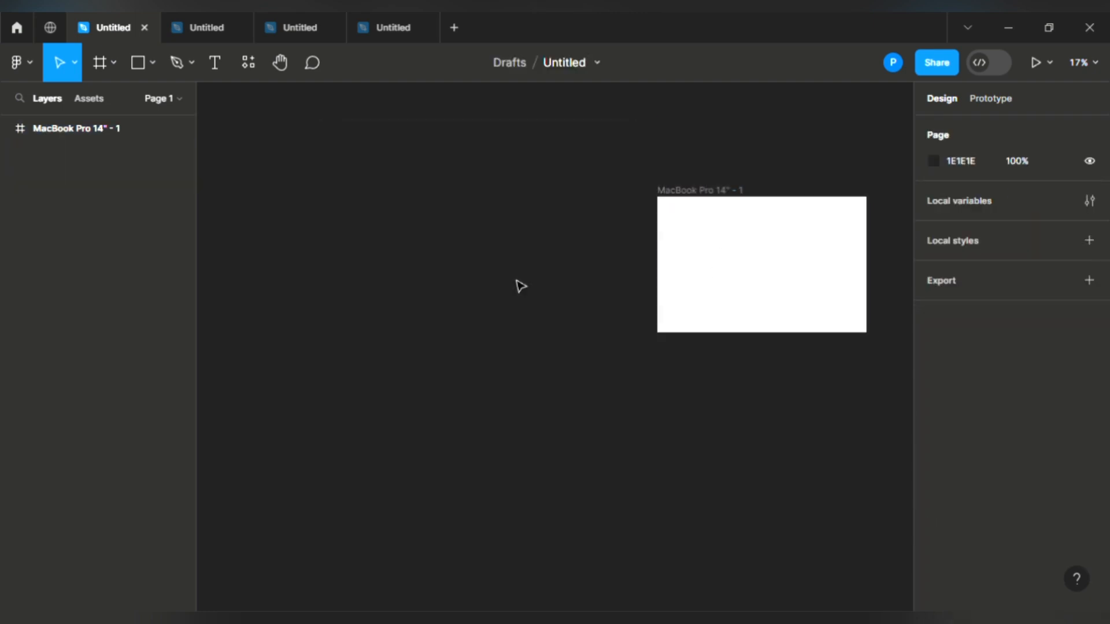
Step: Add a 390 × 844 iPhone 14 frame from the Phone presets
click(99, 65)
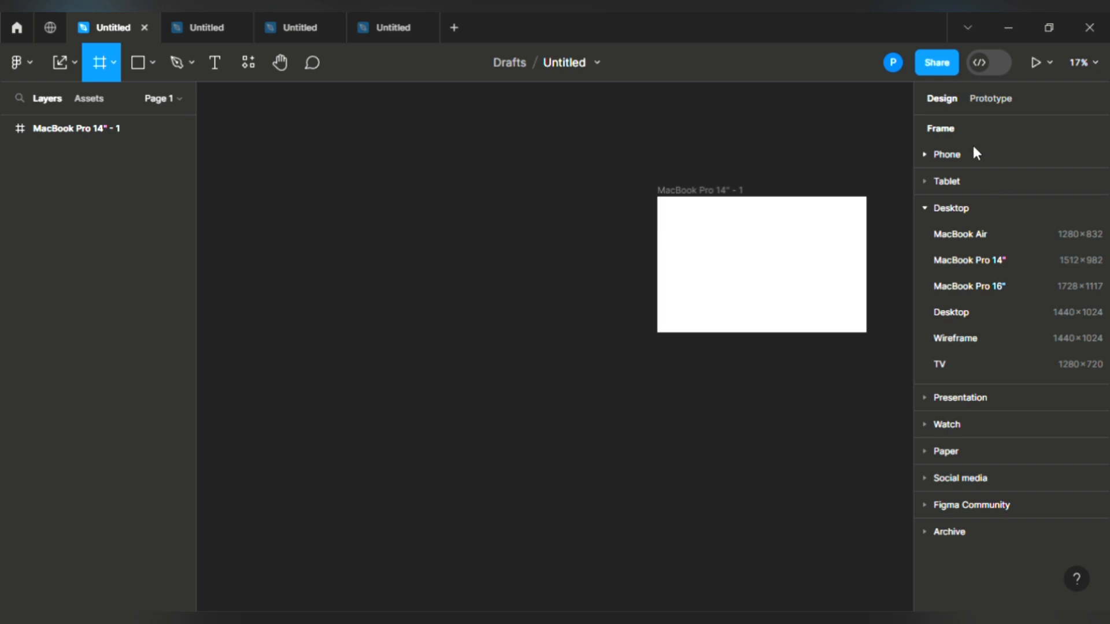
click(949, 154)
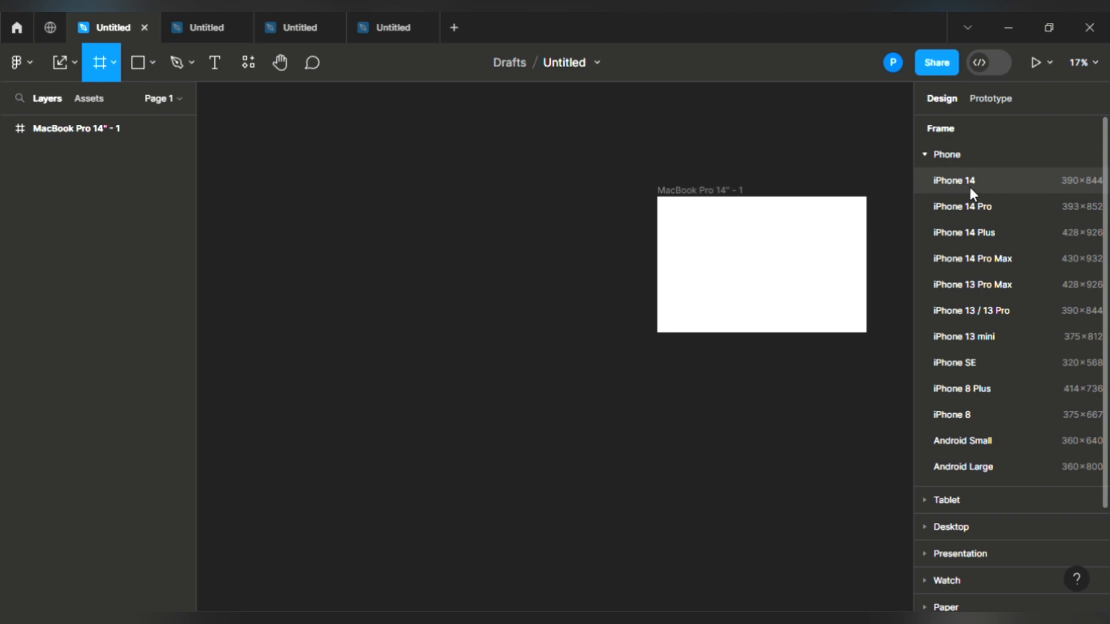
click(971, 189)
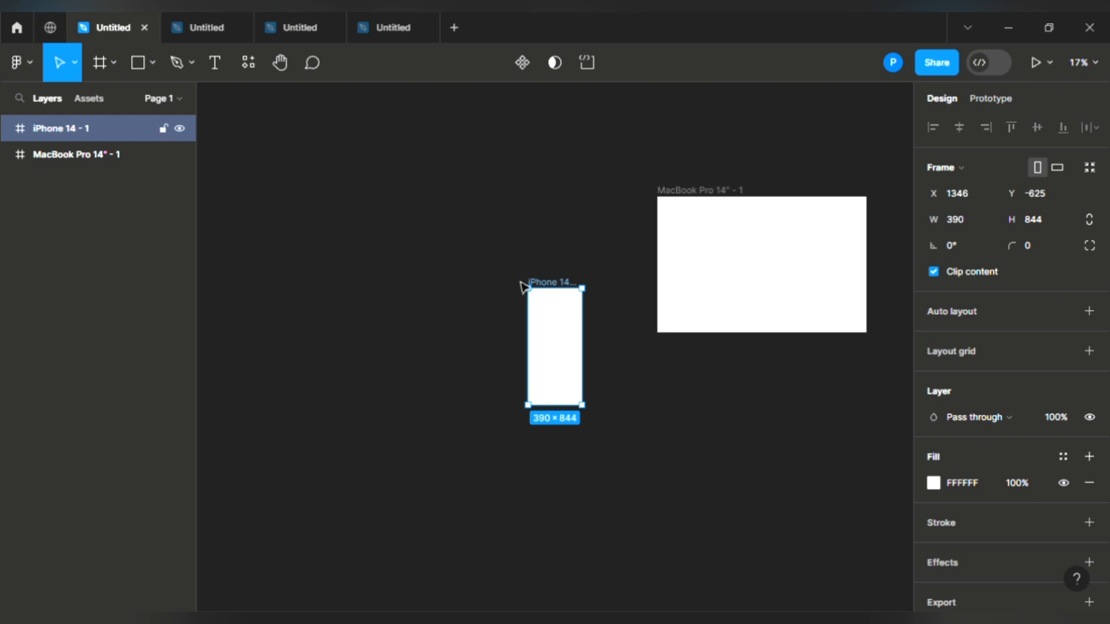
click(136, 70)
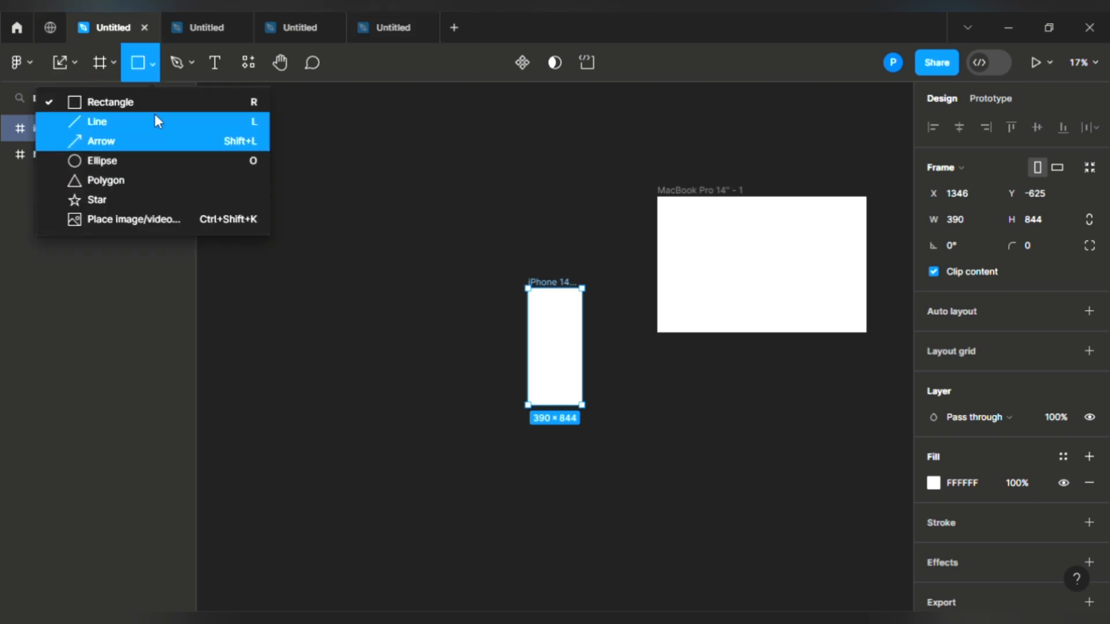
Step: Place the FYB flyer image on the canvas, then delete it and the iPhone frame
click(141, 218)
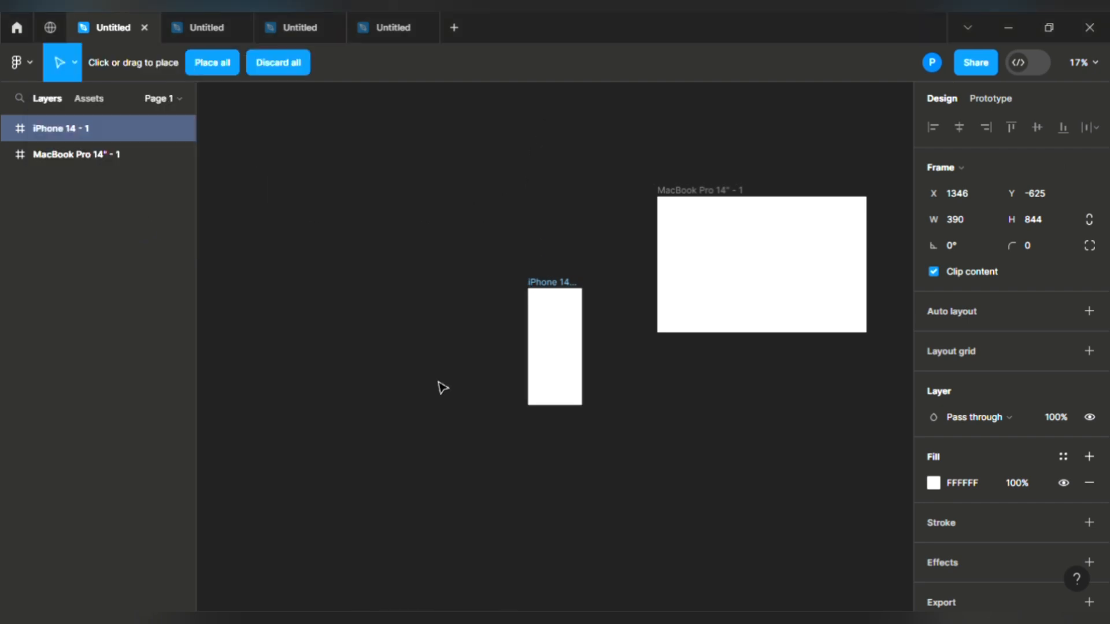
click(225, 70)
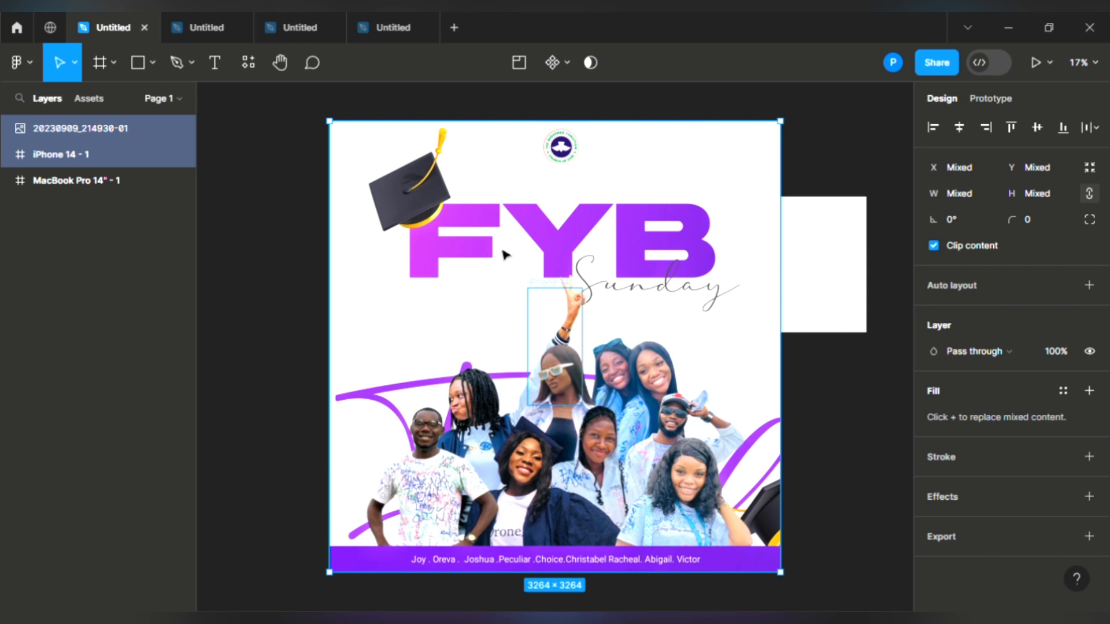
key(Delete)
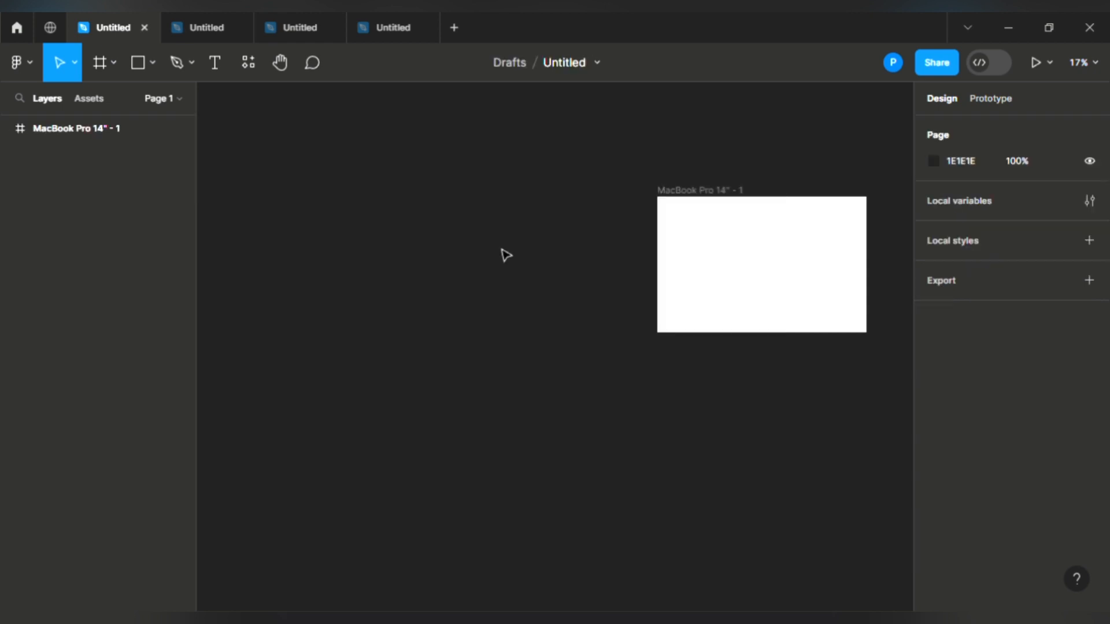
Step: Add a text layer reading 'firgjedfndkfnekfcfc' inside the MacBook Pro 14" frame
key(ctrl+shift+k)
click(191, 64)
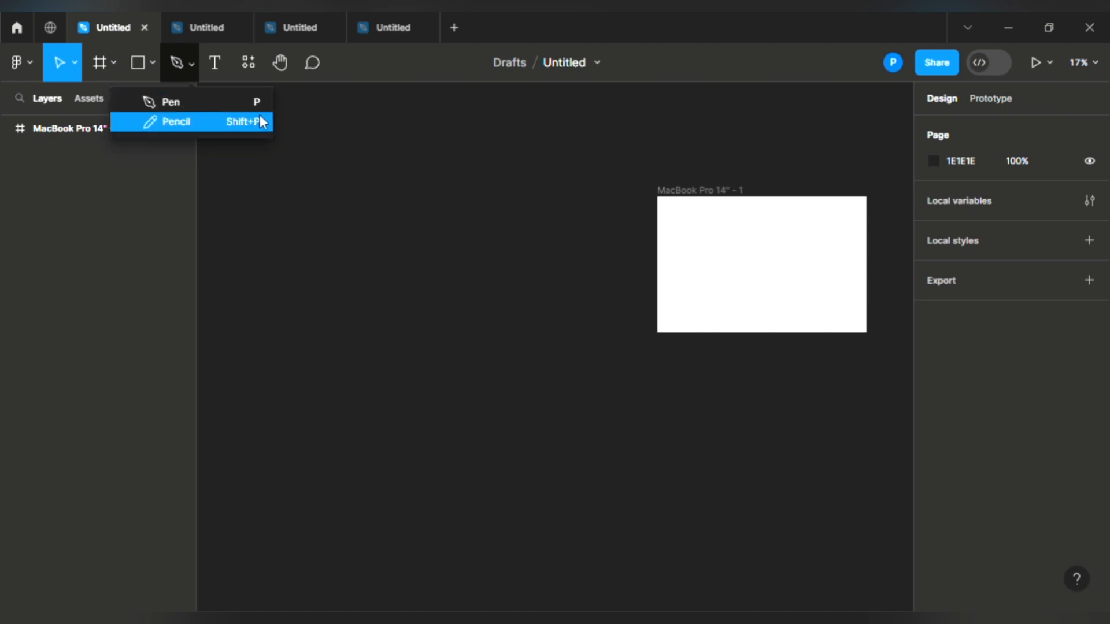
click(218, 65)
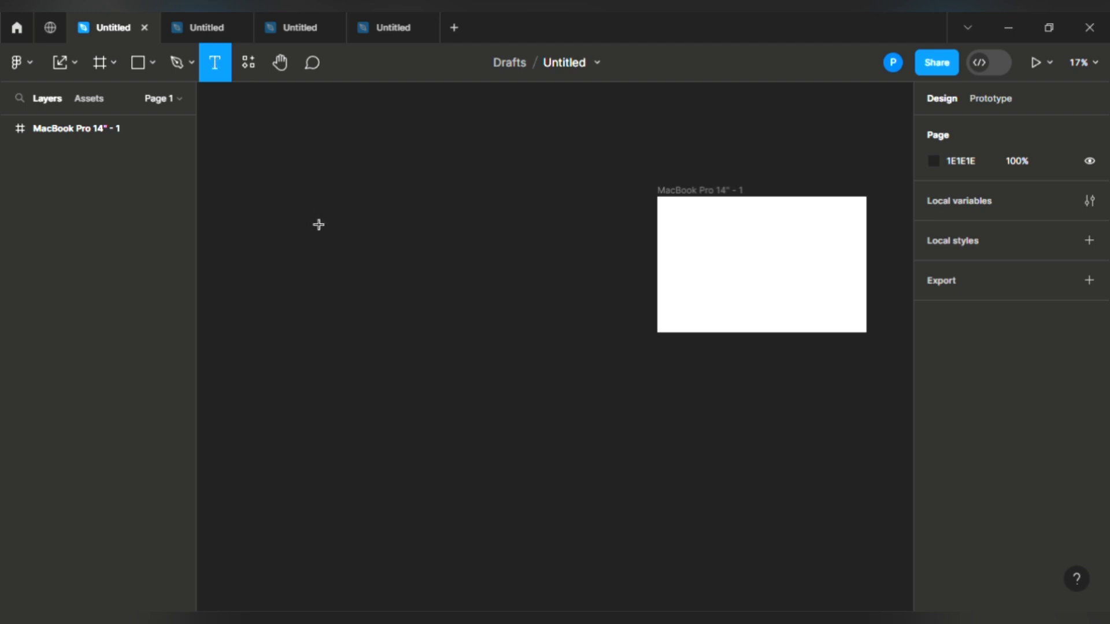
click(751, 267)
text(firgjedfndkfnekf)
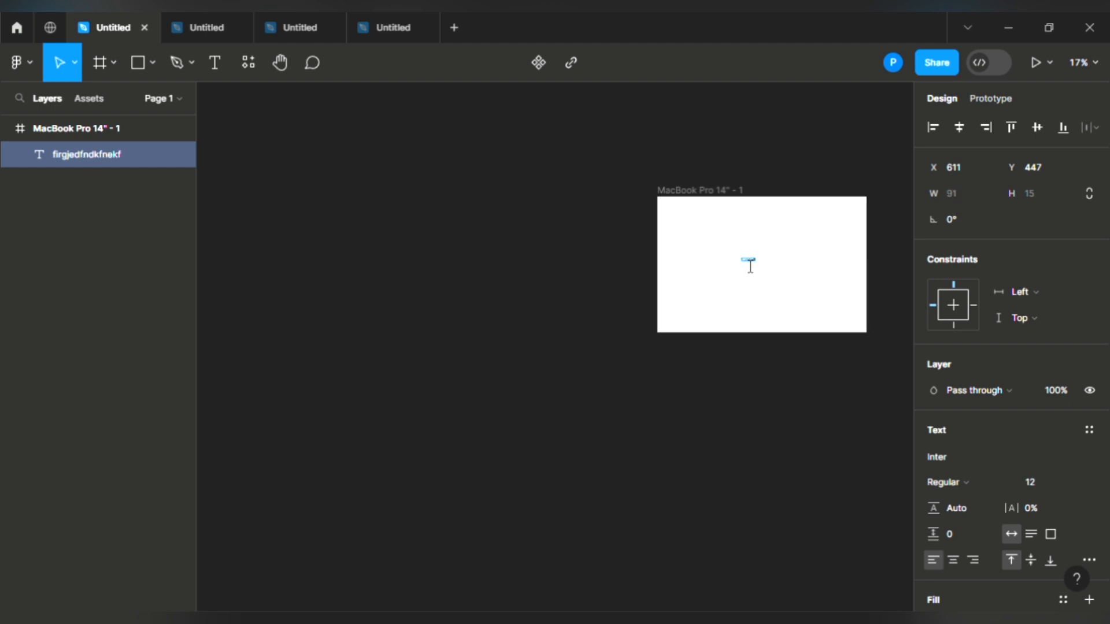
text(cfc)
scroll(750, 266, up, 5)
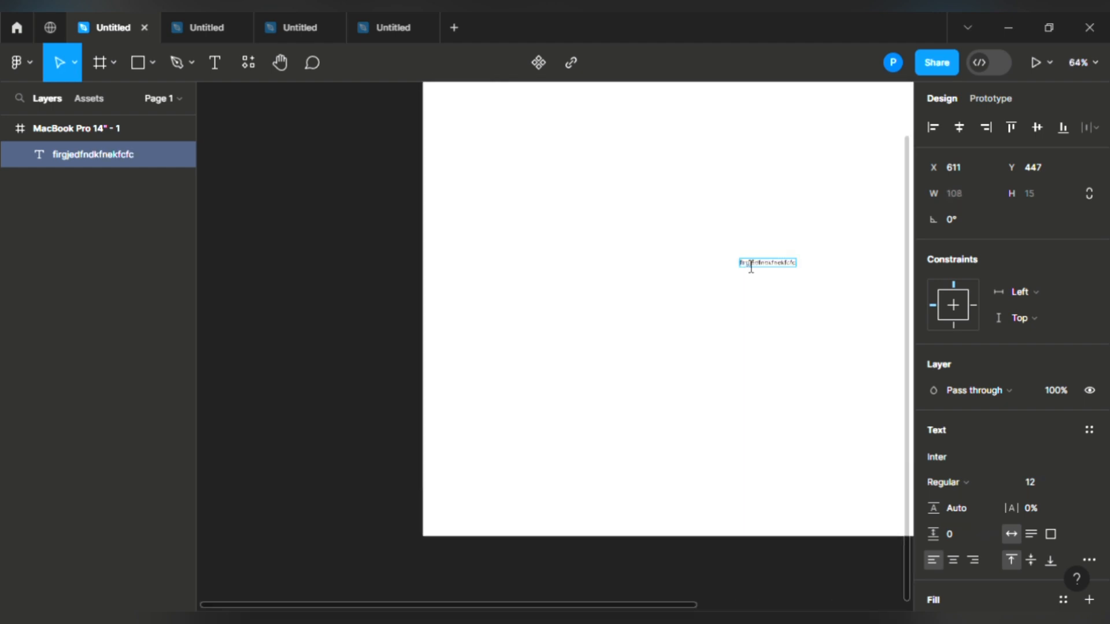
scroll(750, 267, up, 3)
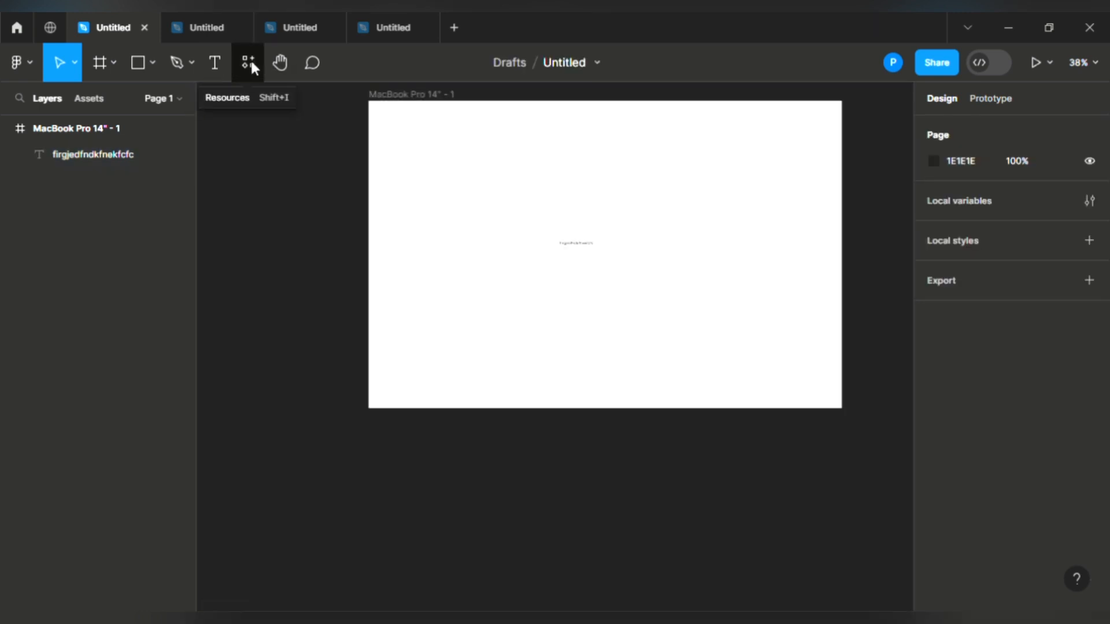
Step: Launch the IconScout plugin from the plugins library
click(249, 64)
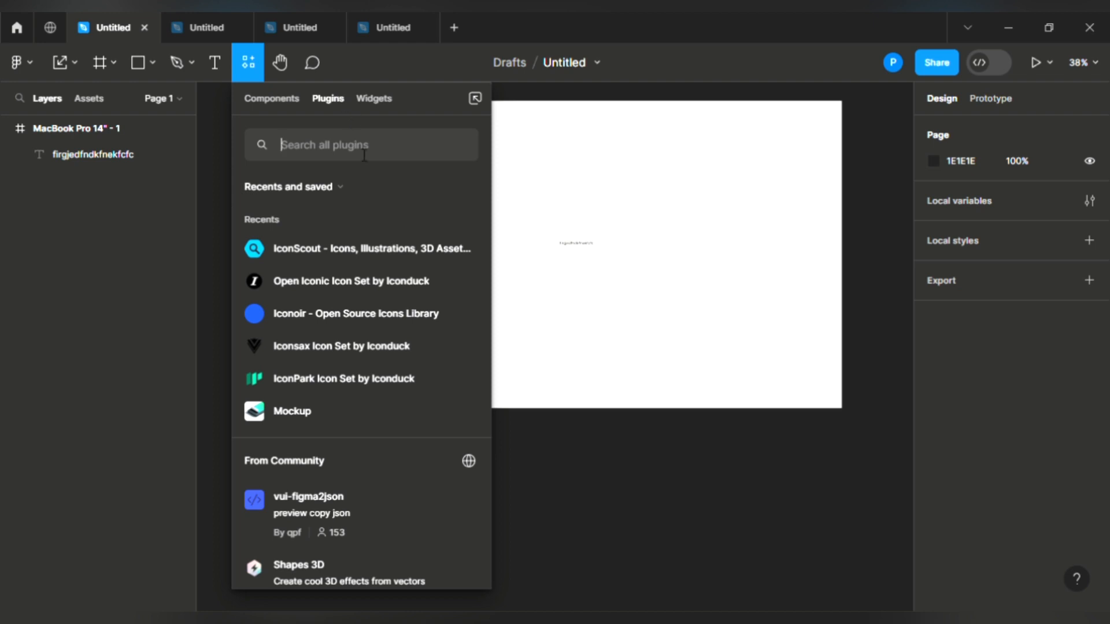
click(314, 248)
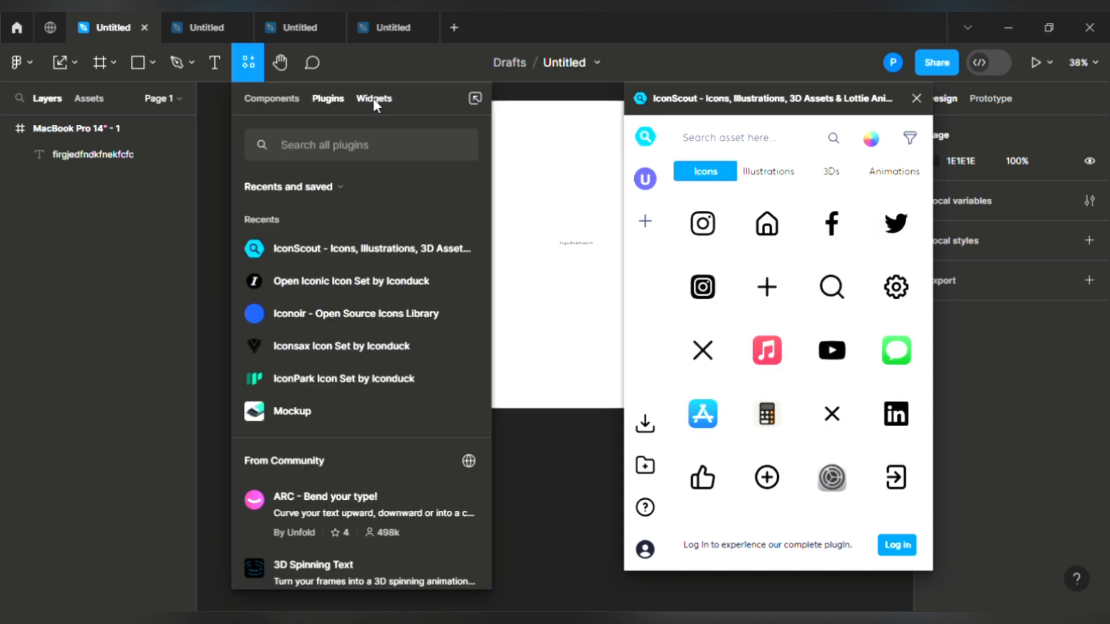
click(373, 99)
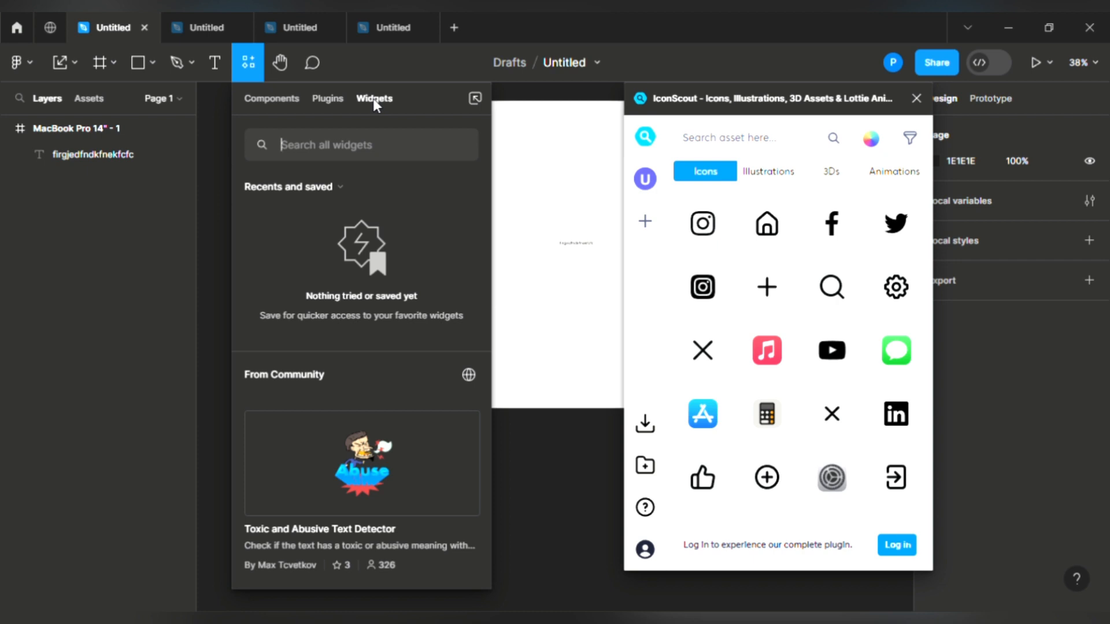
click(335, 98)
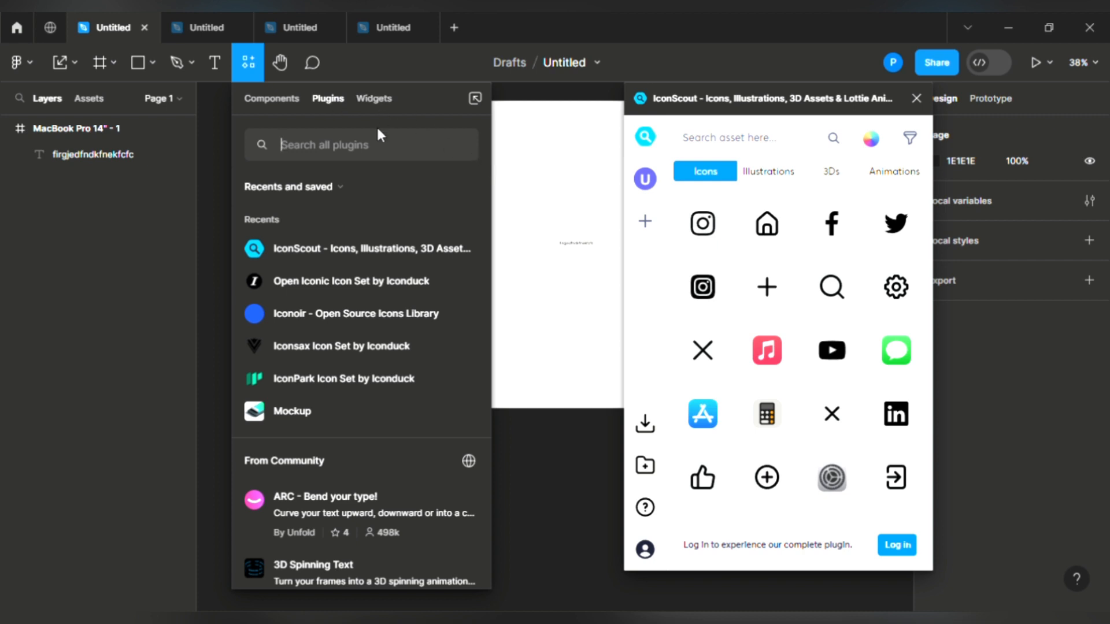
Step: Search plugins for 'stock images' and run the Unsplash plugin
text(s)
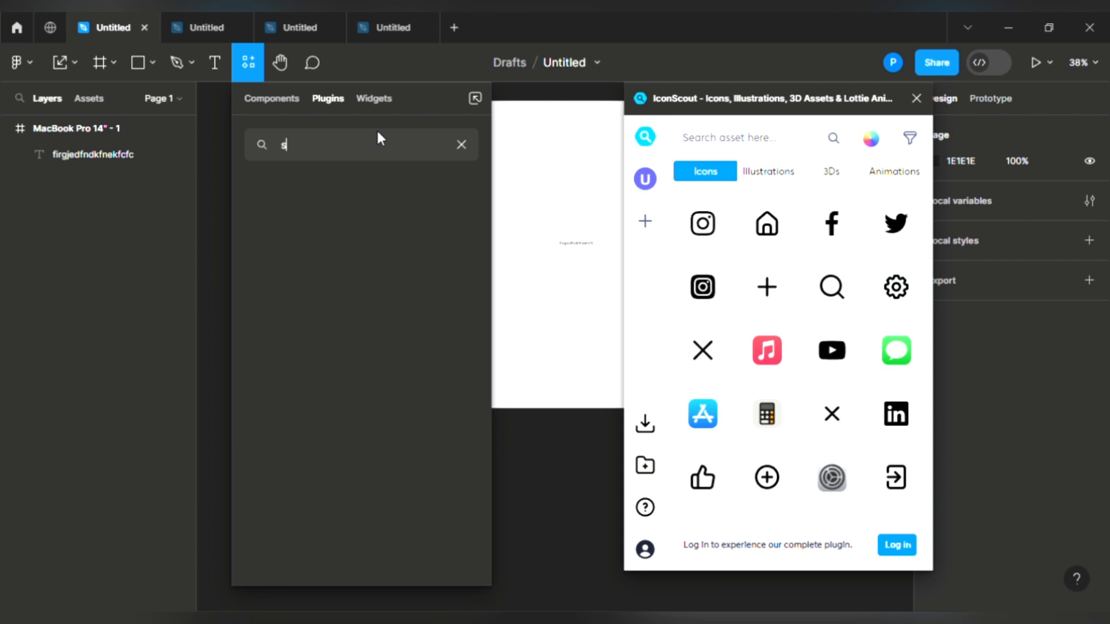
text(tock images)
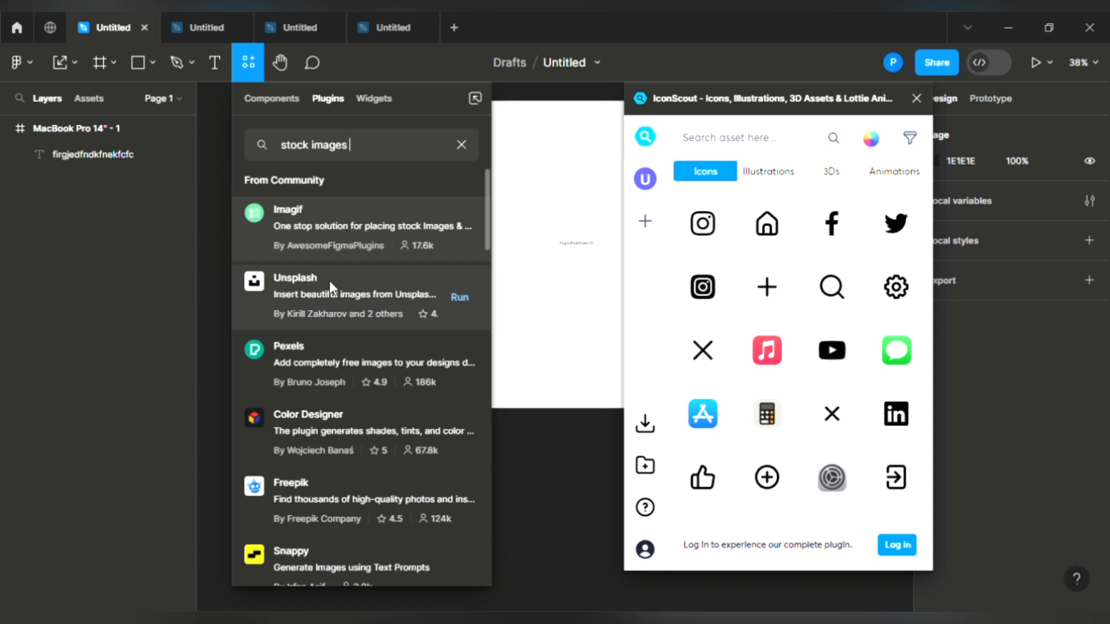
click(459, 297)
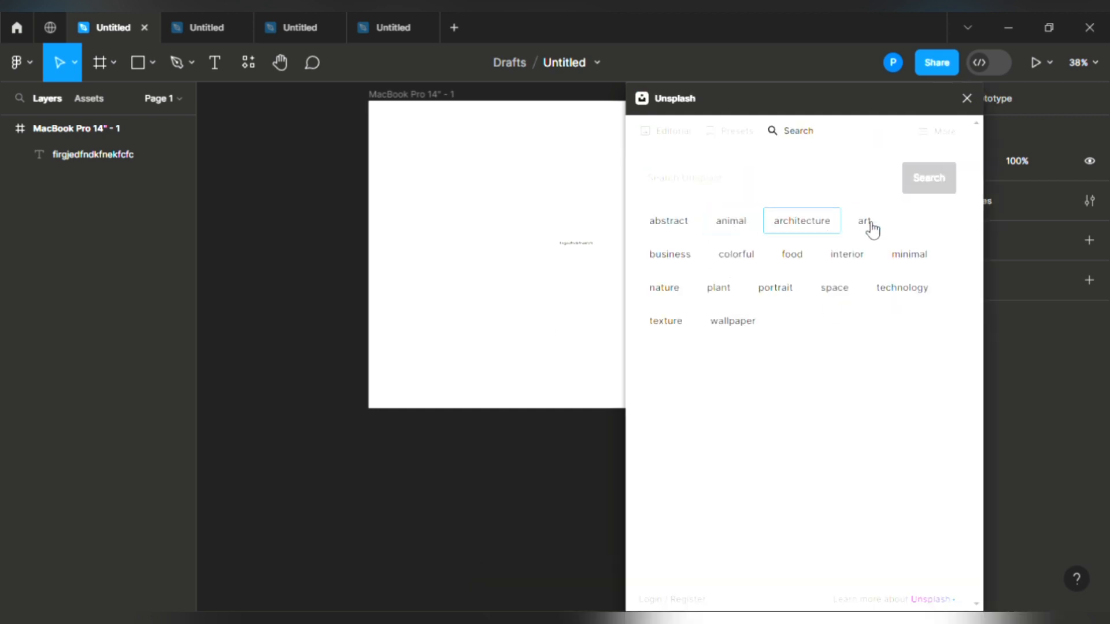
Step: Place an Unsplash parrot photo from the animal category onto the canvas
click(748, 231)
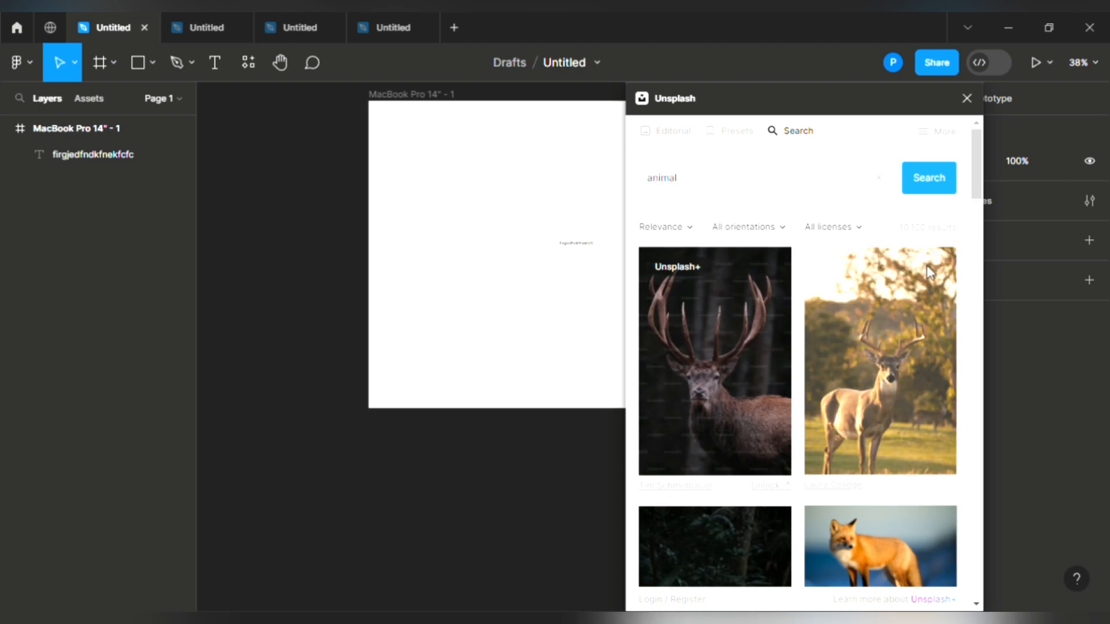
drag(973, 194, 976, 250)
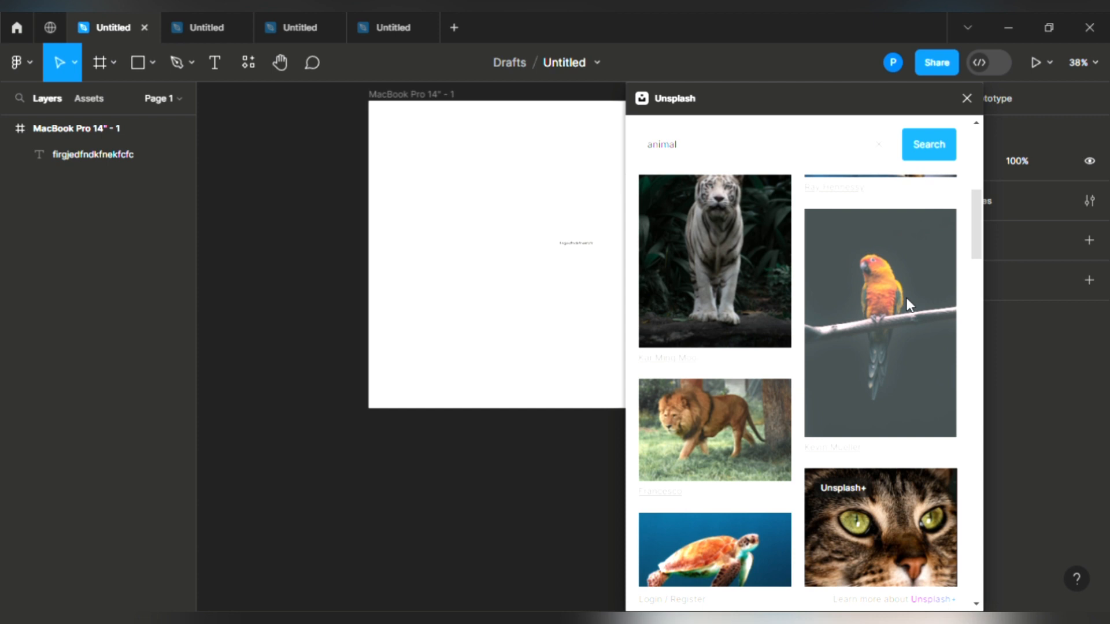
drag(749, 274, 422, 231)
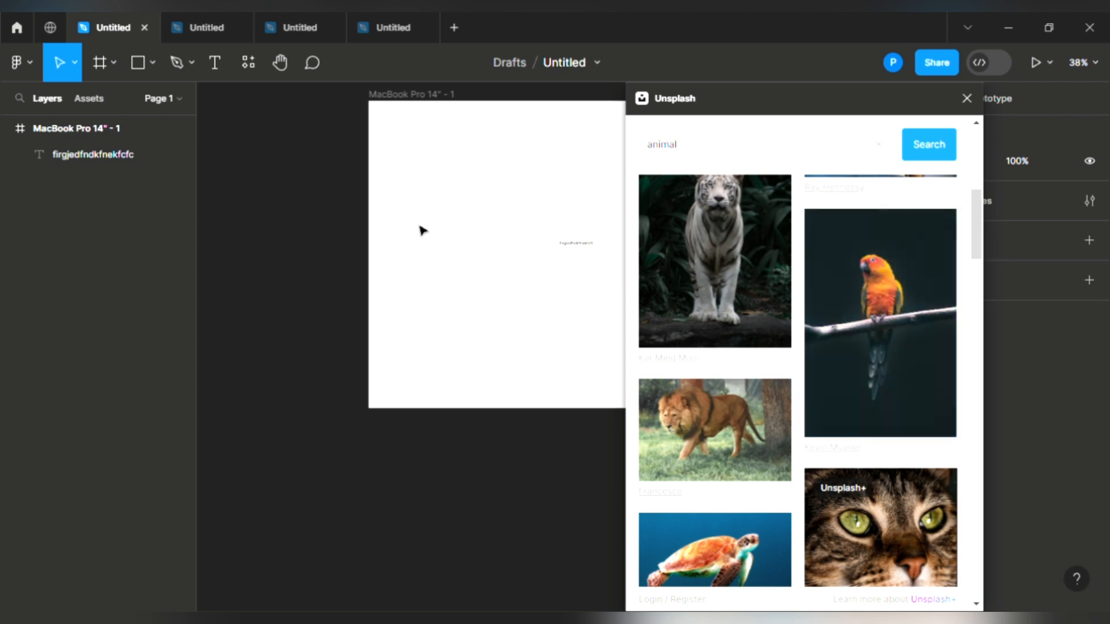
drag(416, 313, 501, 491)
Step: Close the Unsplash plugin and align the parrot photo with the frame's left edge
click(891, 63)
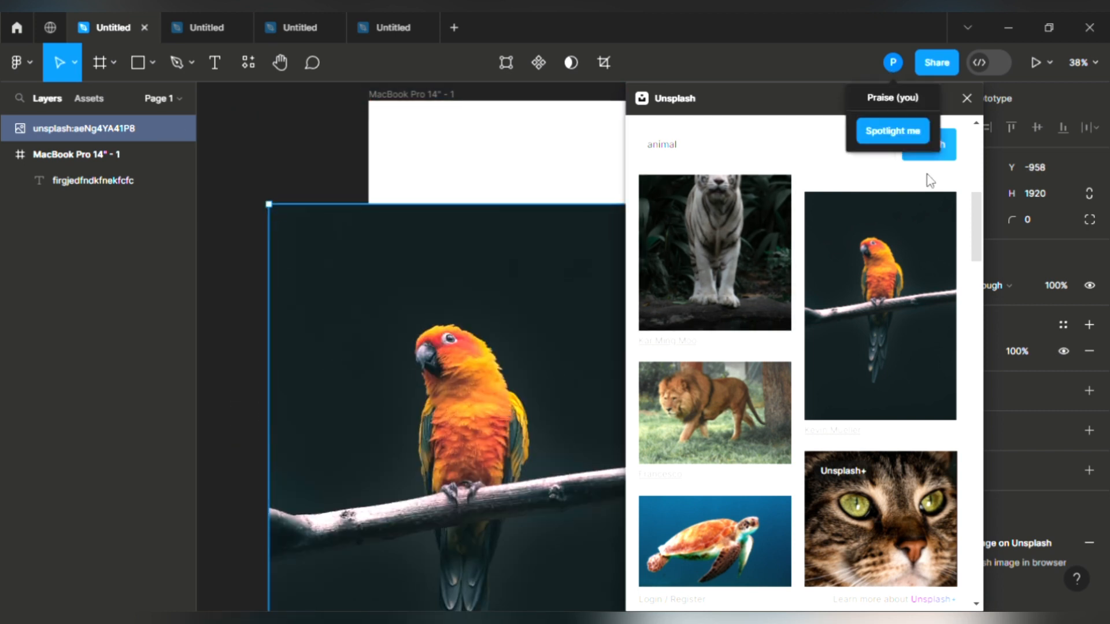
drag(794, 96, 781, 156)
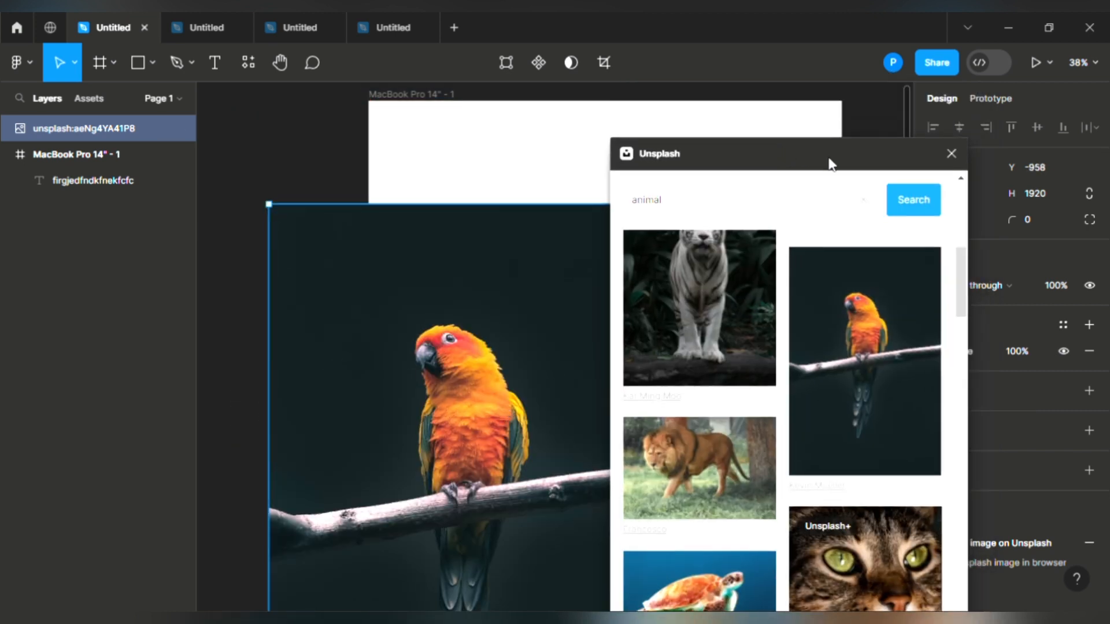
click(951, 157)
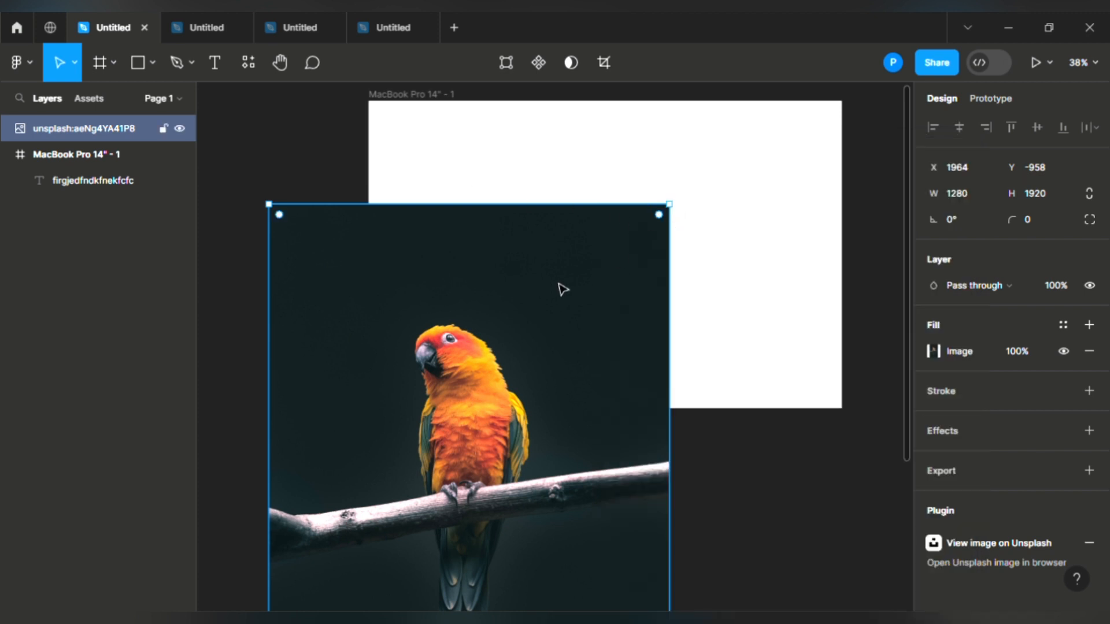
drag(592, 301, 692, 170)
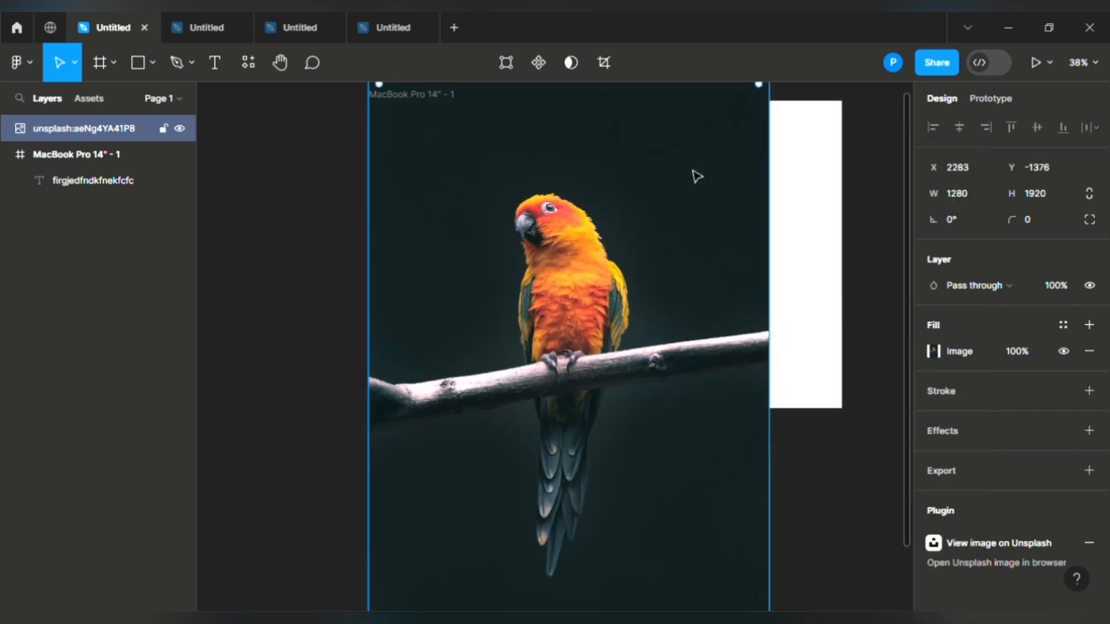
click(279, 63)
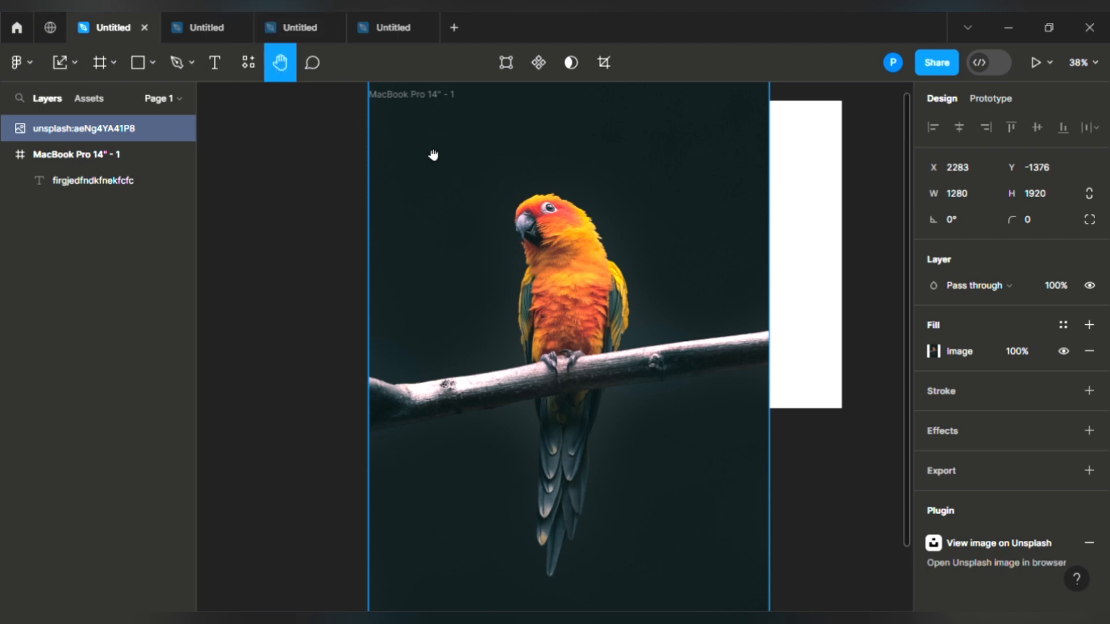
drag(652, 235, 533, 330)
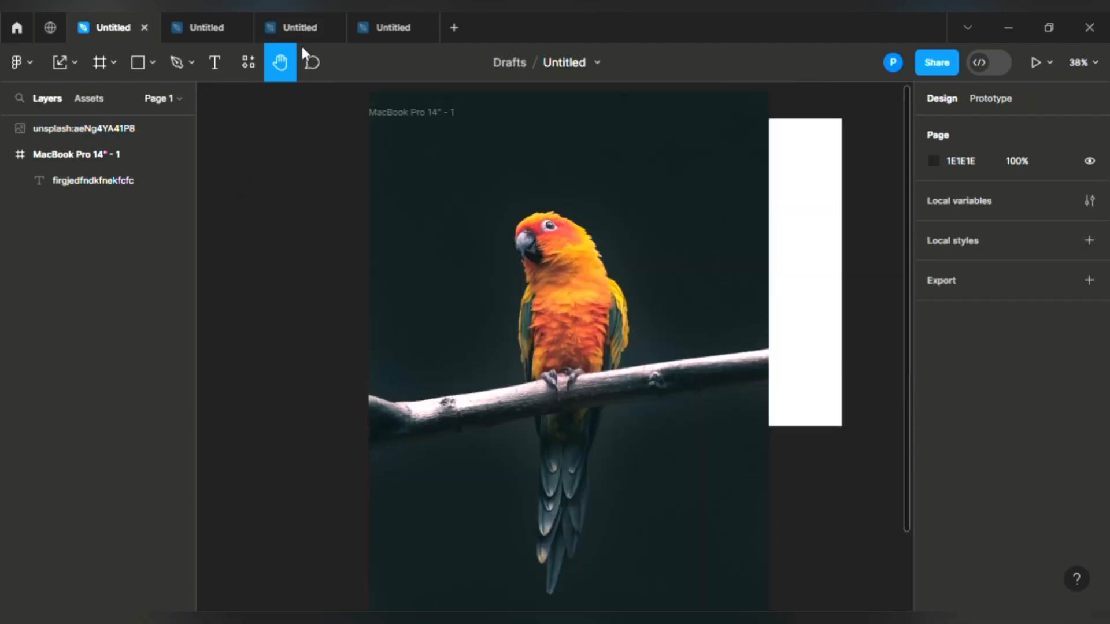
click(311, 63)
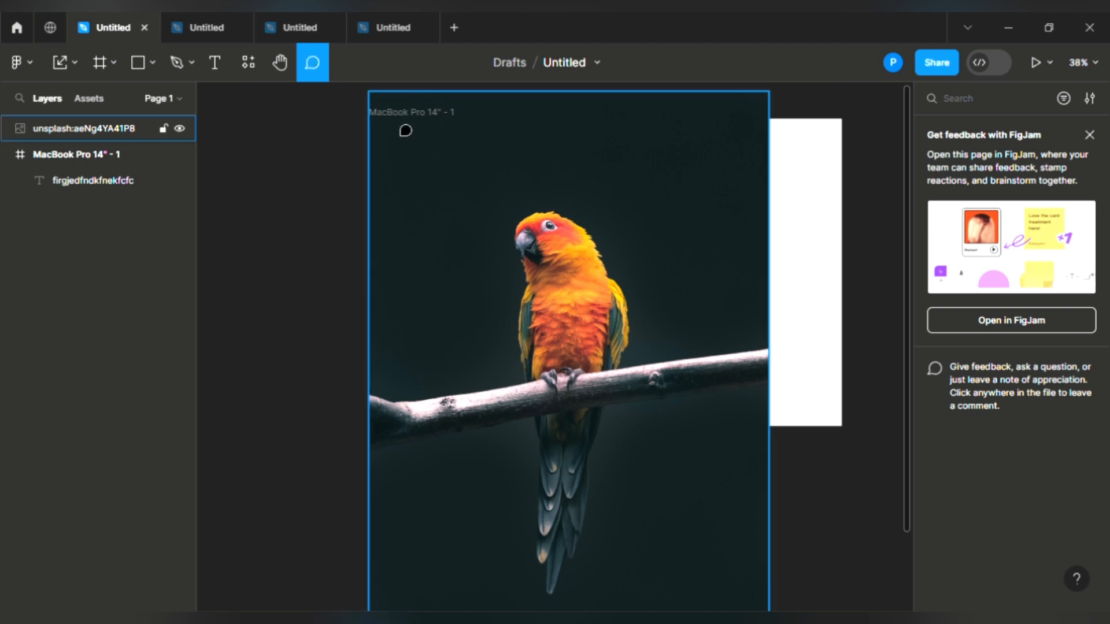
Step: Post a comment reading 'change the icon used' on the frame's white area
click(821, 202)
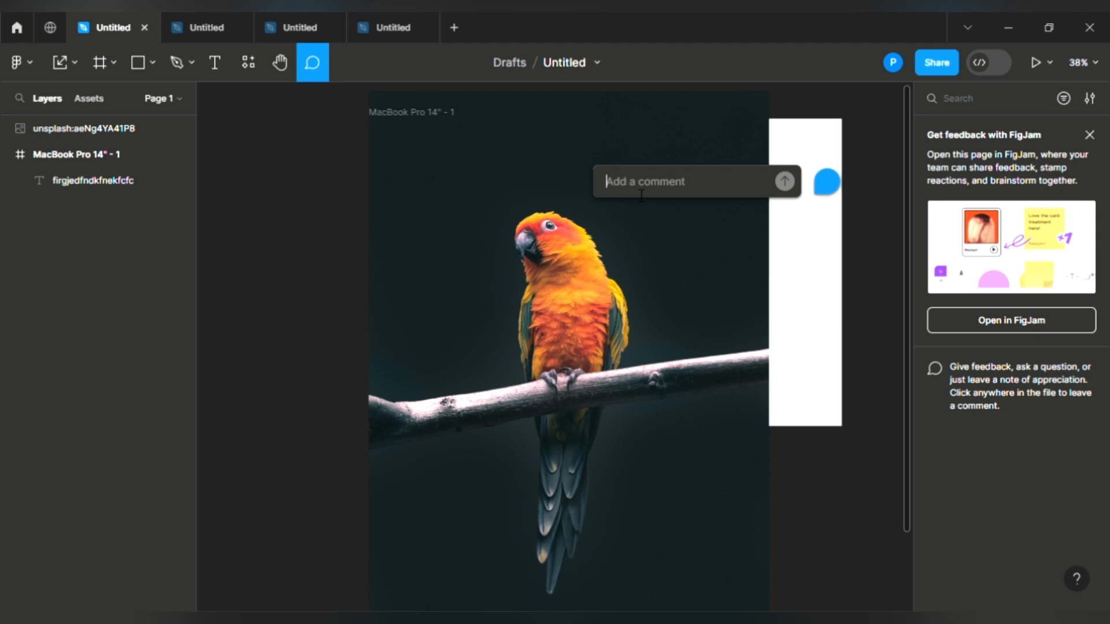
text(chan)
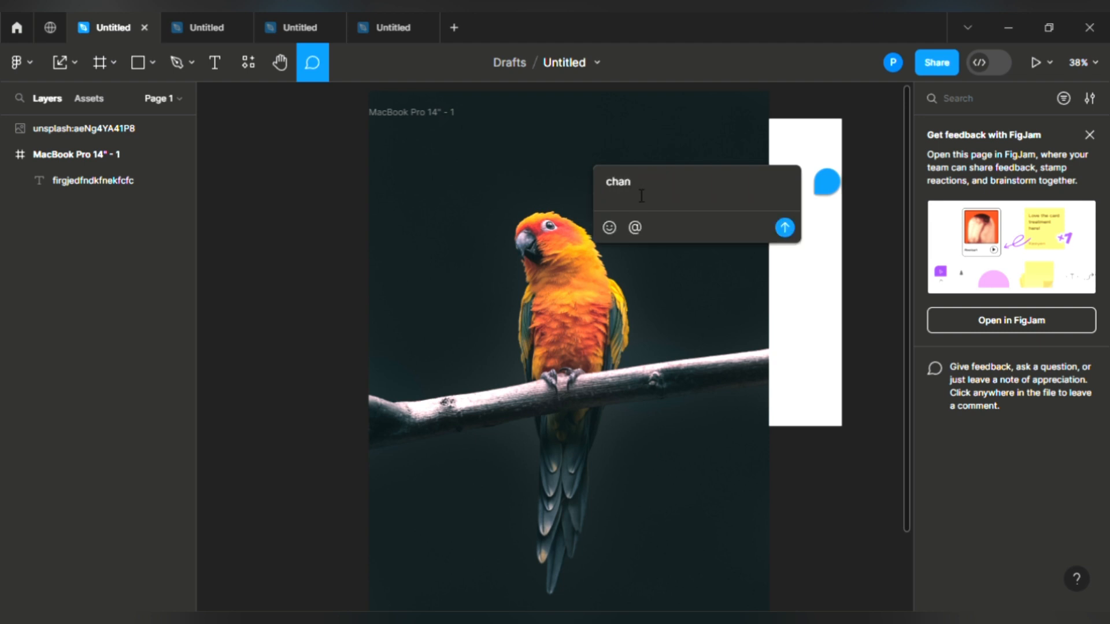
text(ge the icon used)
key(ctrl+a)
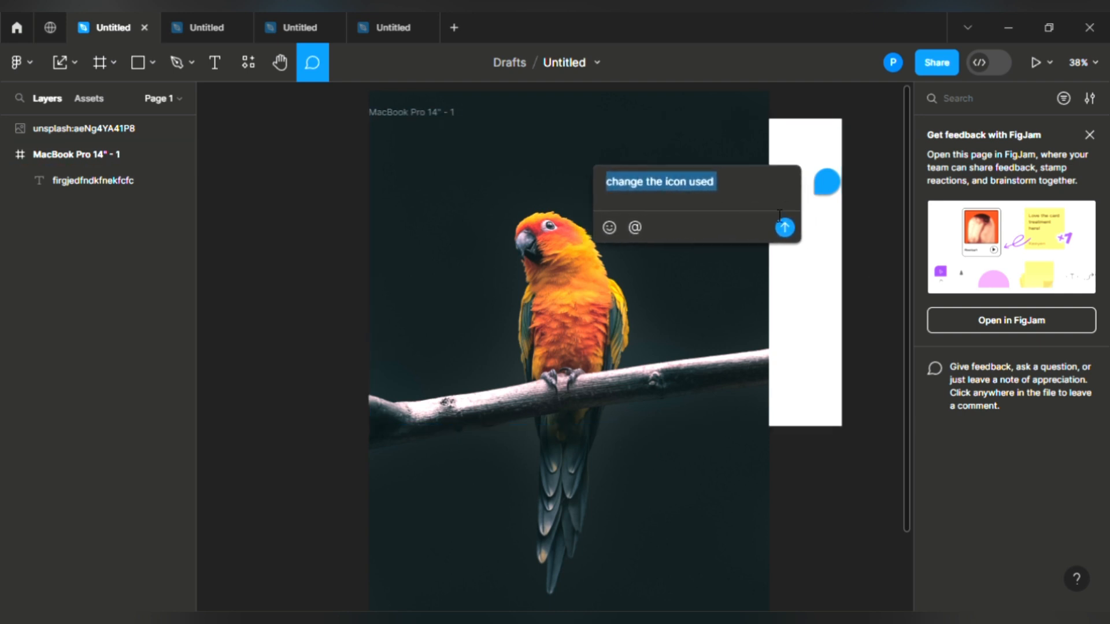
click(777, 226)
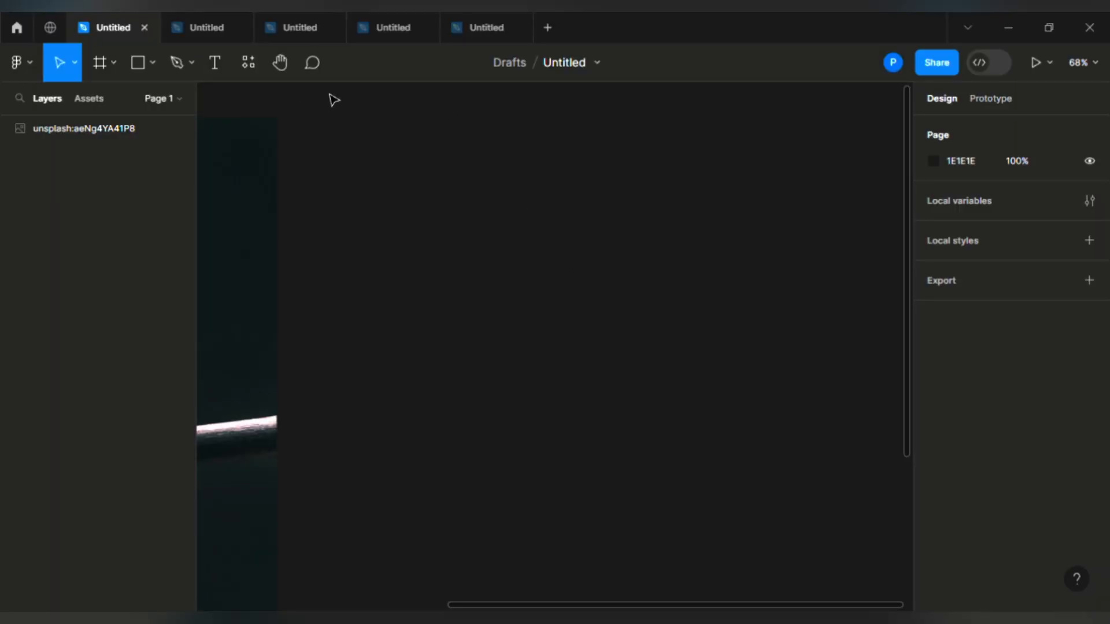
Step: Add a 393 × 852 iPhone 14 Pro frame and set its corner smoothing to about 59%
click(106, 68)
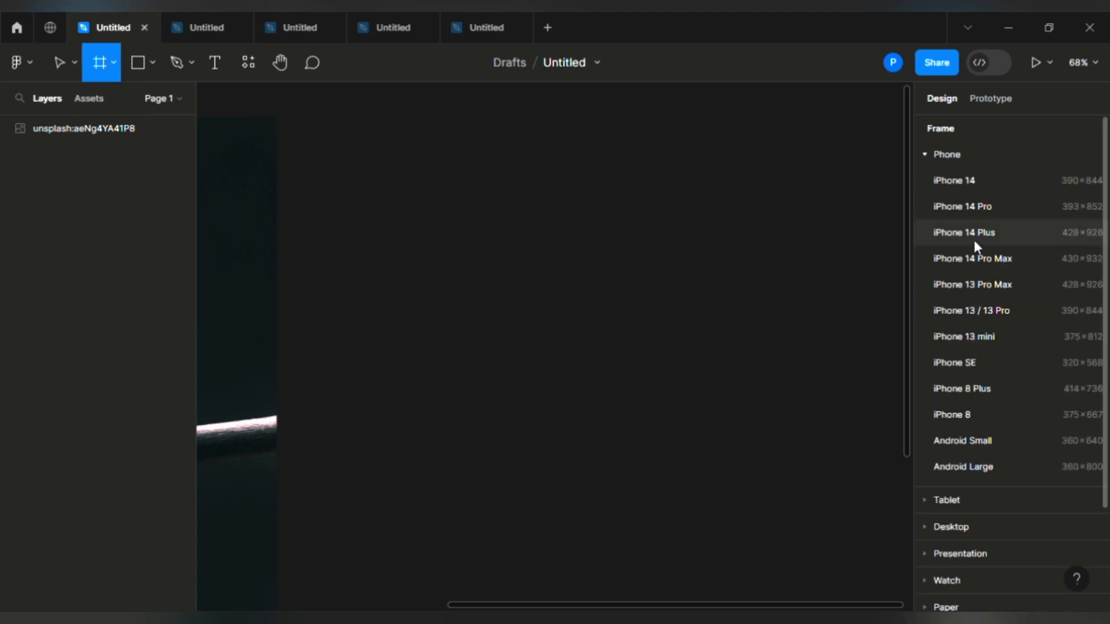
click(966, 210)
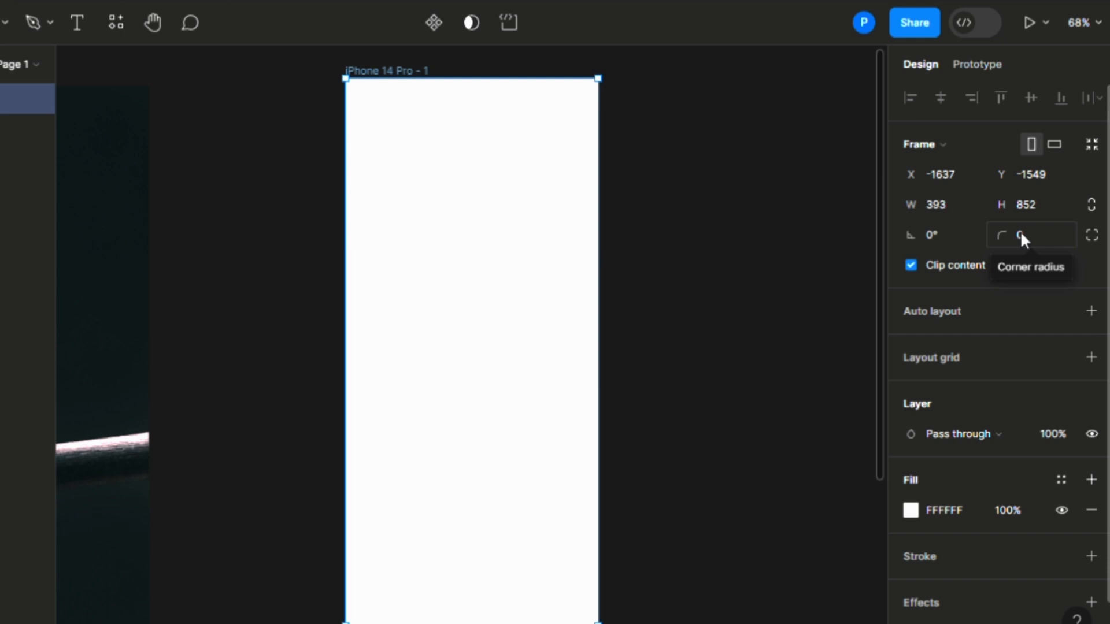
click(1083, 237)
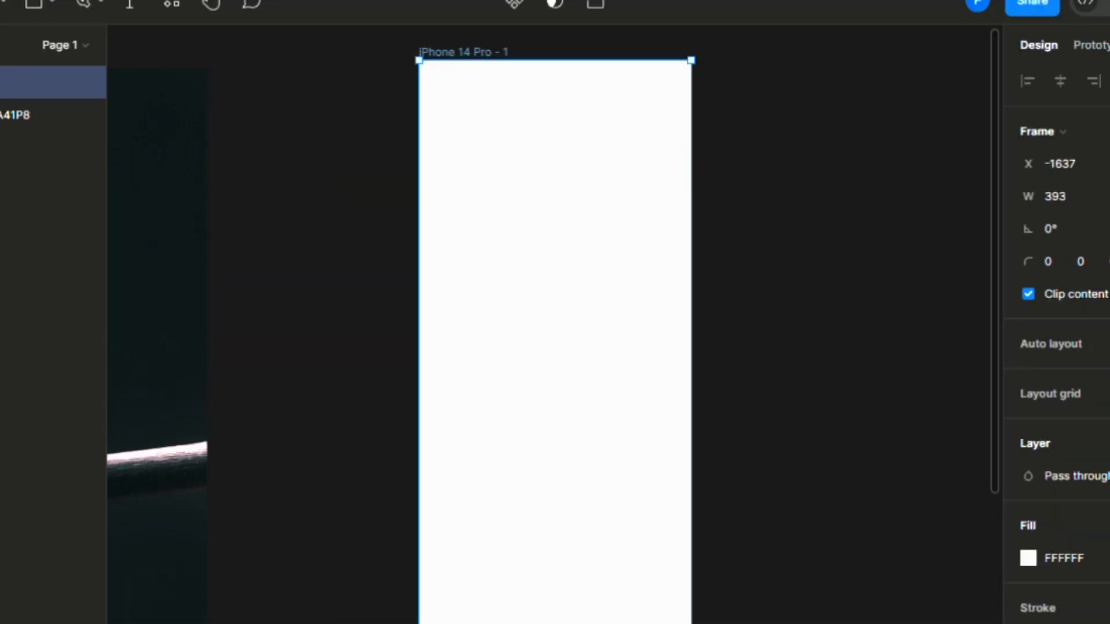
click(1109, 262)
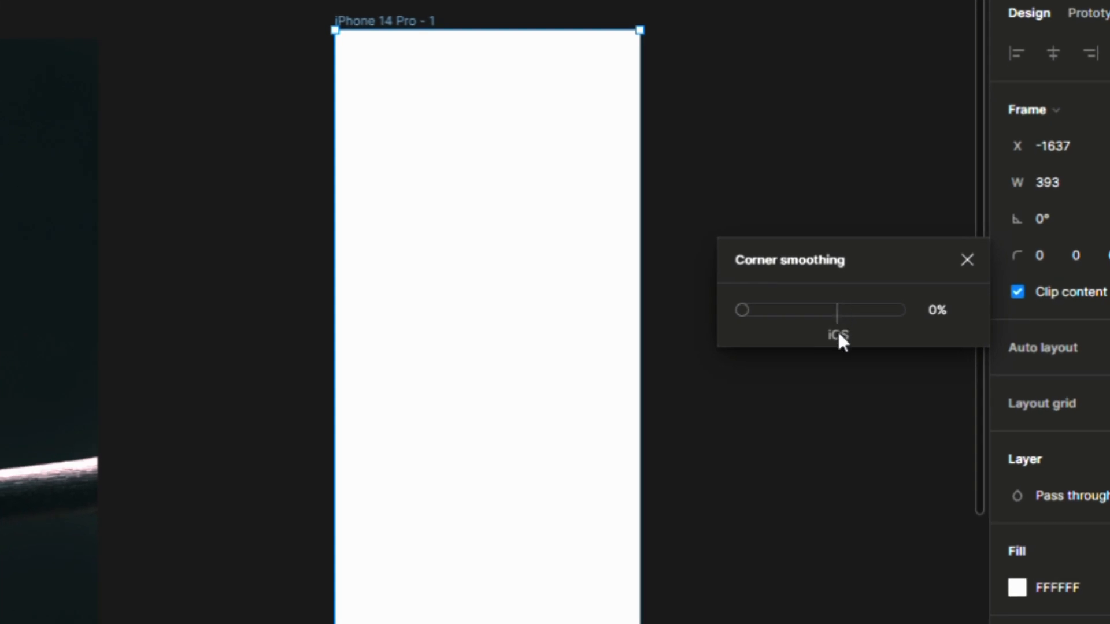
mouse_move(747, 310)
mouse_down()
mouse_move(921, 310)
mouse_move(763, 312)
mouse_up()
click(834, 311)
click(961, 263)
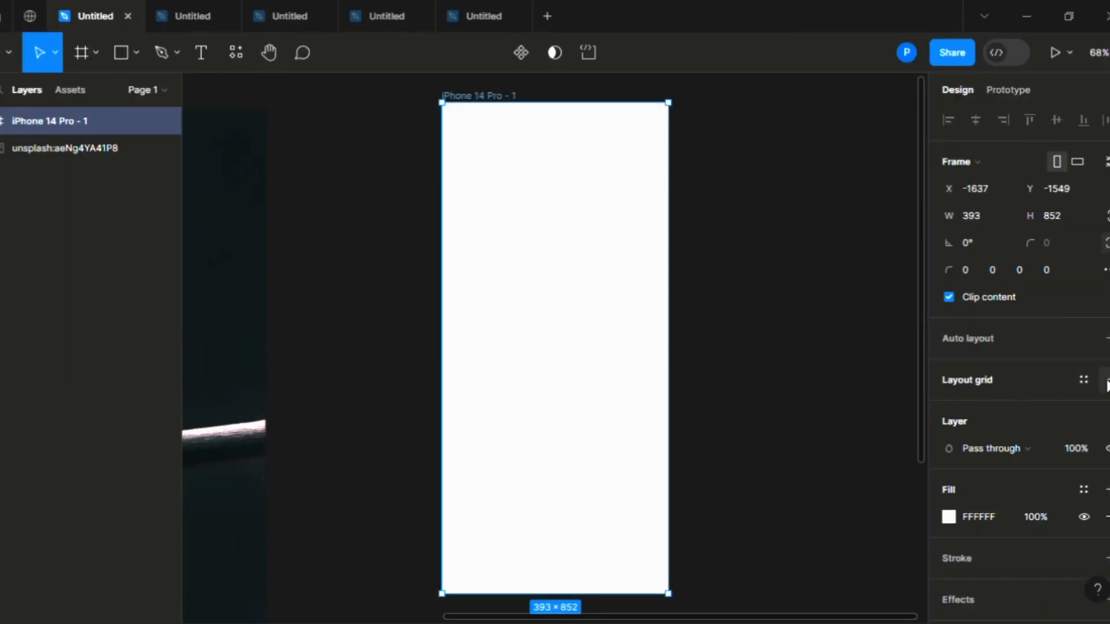
Step: Add a layout grid to the iPhone frame and switch its type to Columns
click(1081, 380)
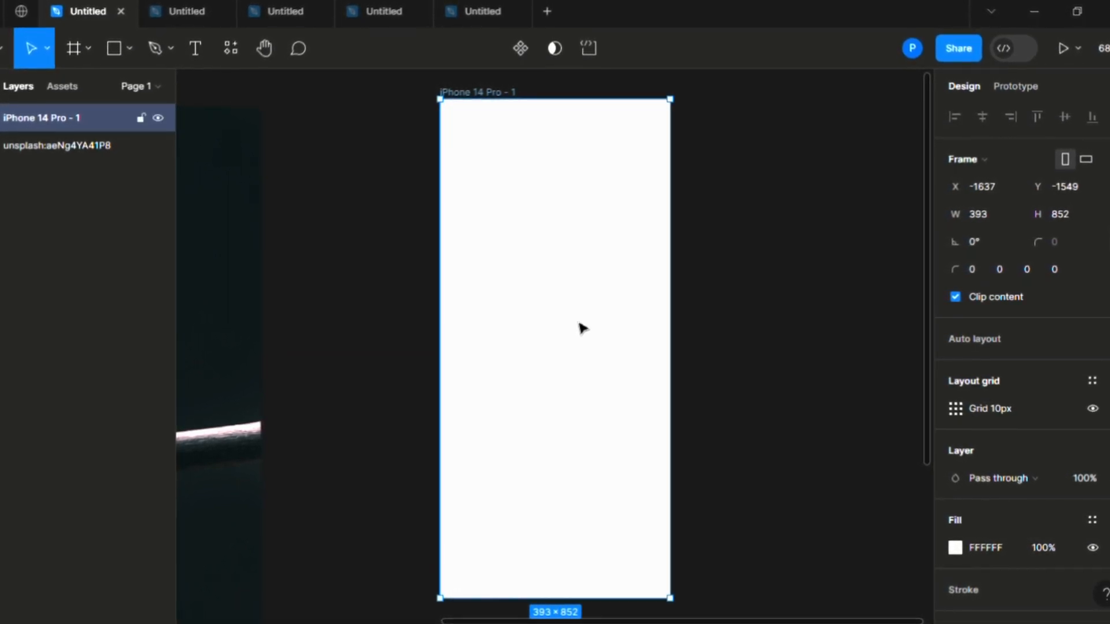
scroll(581, 325, up, 5)
scroll(587, 331, up, 2)
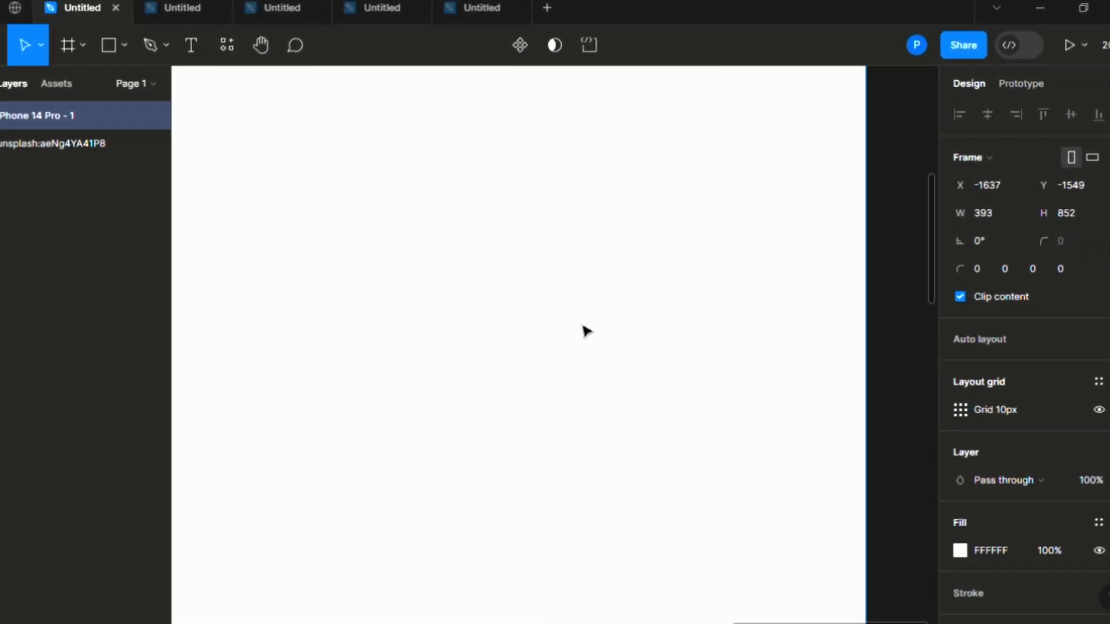
scroll(587, 330, down, 6)
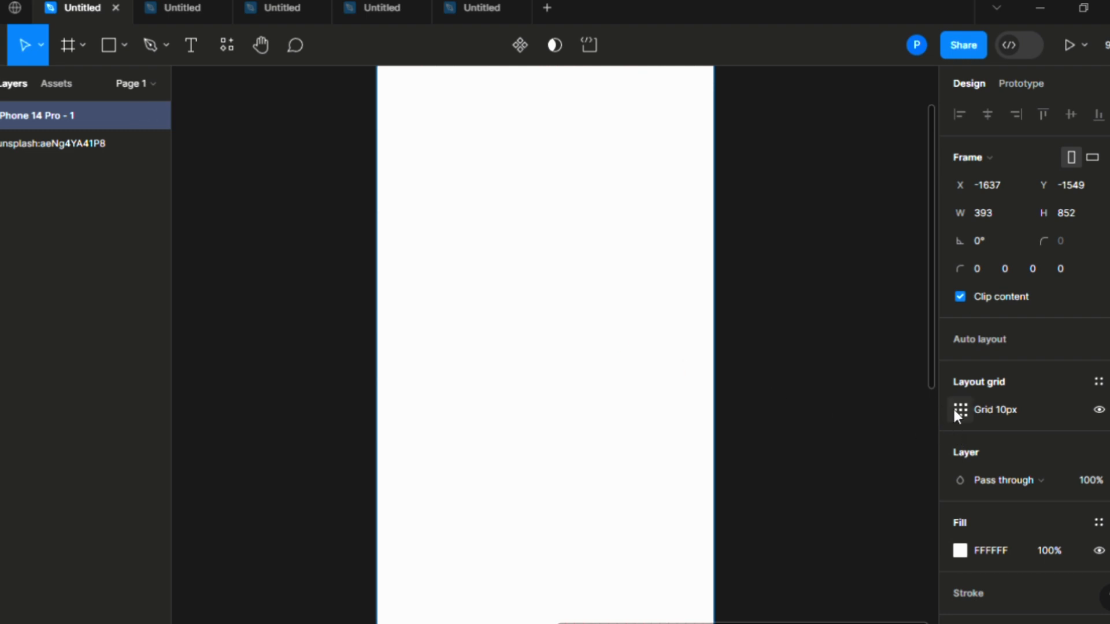
click(955, 410)
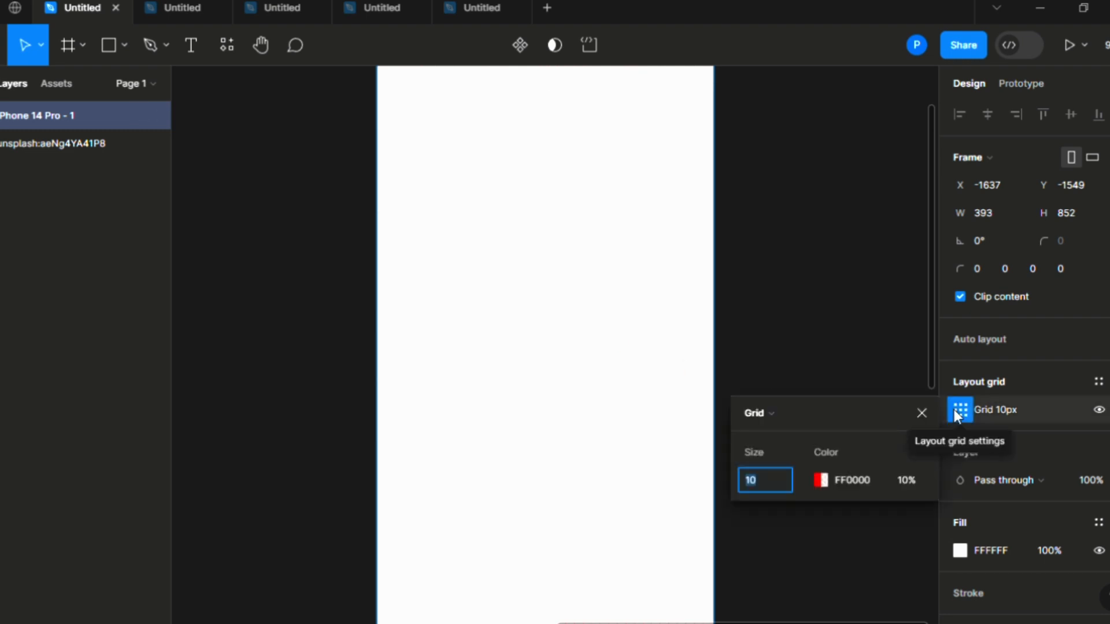
click(769, 412)
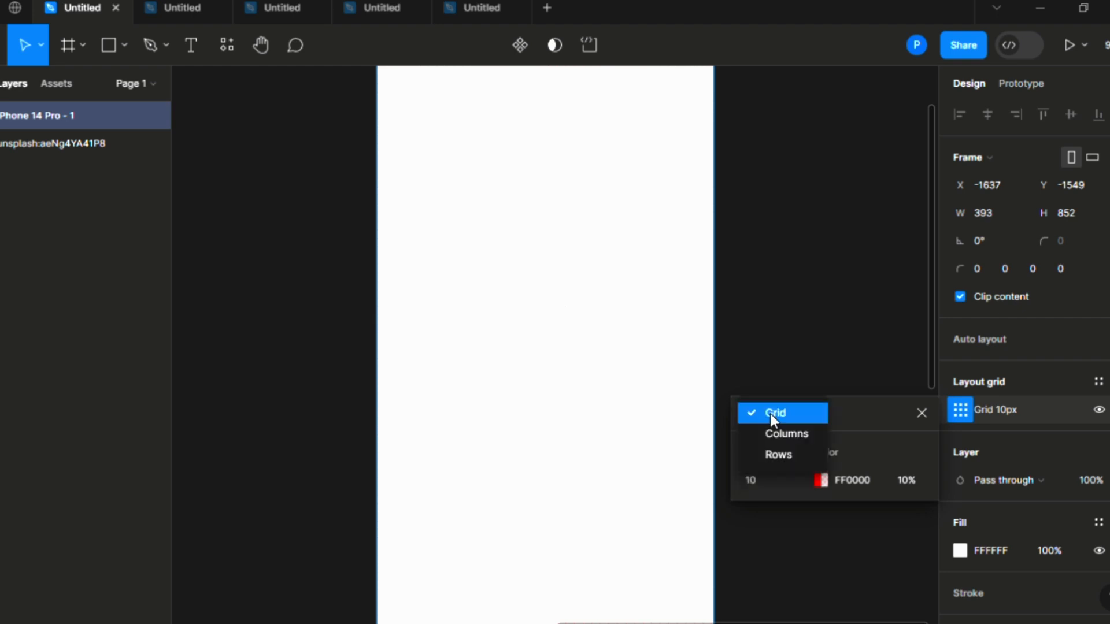
click(793, 434)
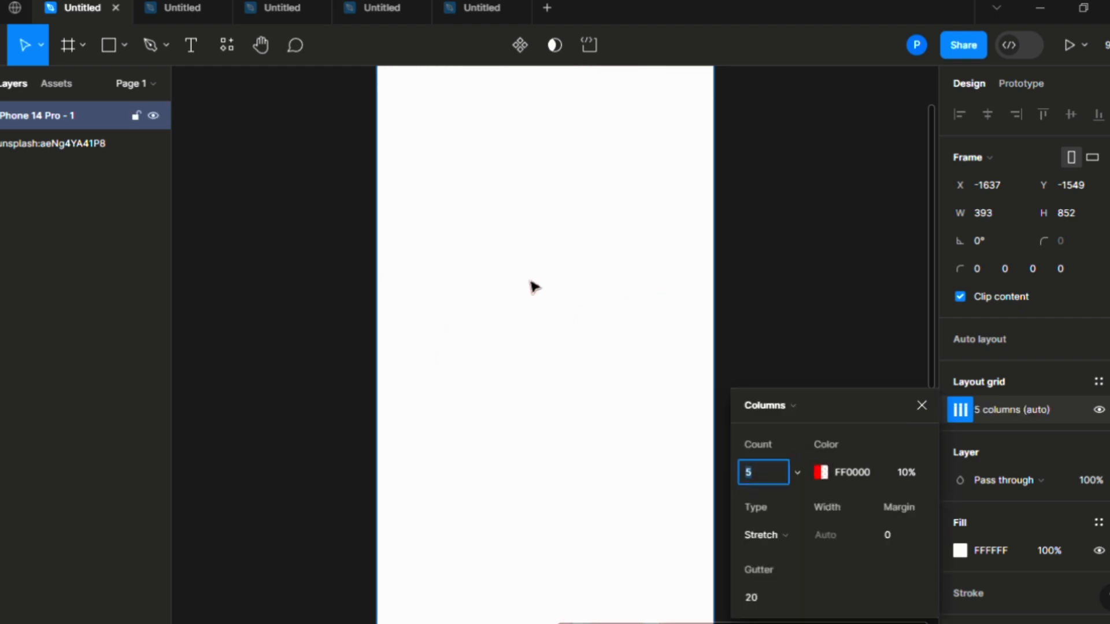
Step: Set the column grid's margin to 17
scroll(532, 286, up, 2)
scroll(533, 286, down, 5)
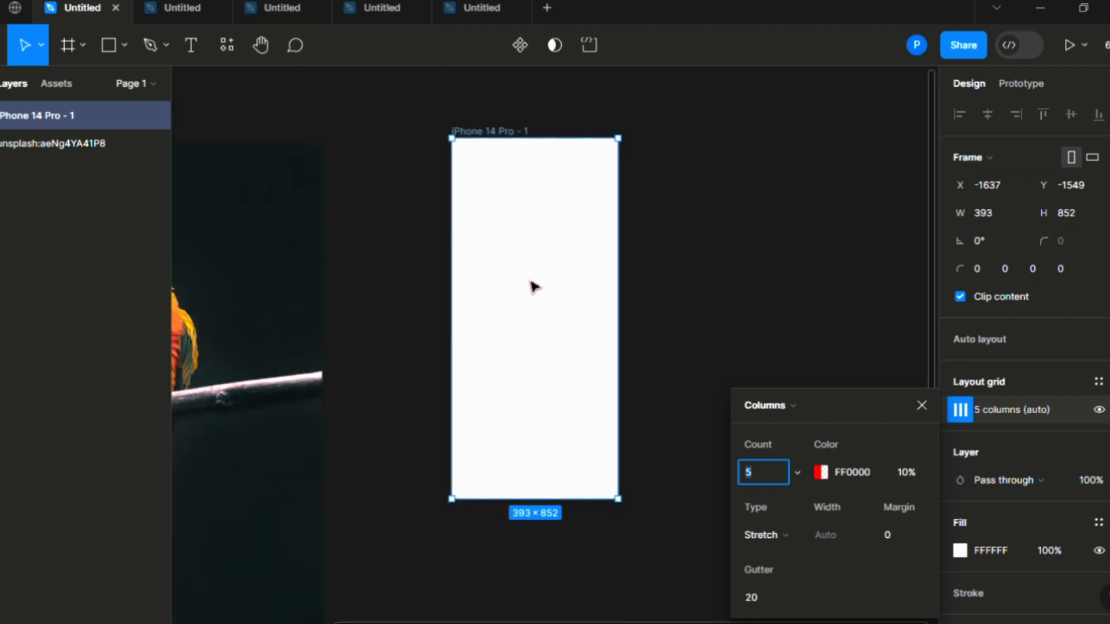
click(886, 535)
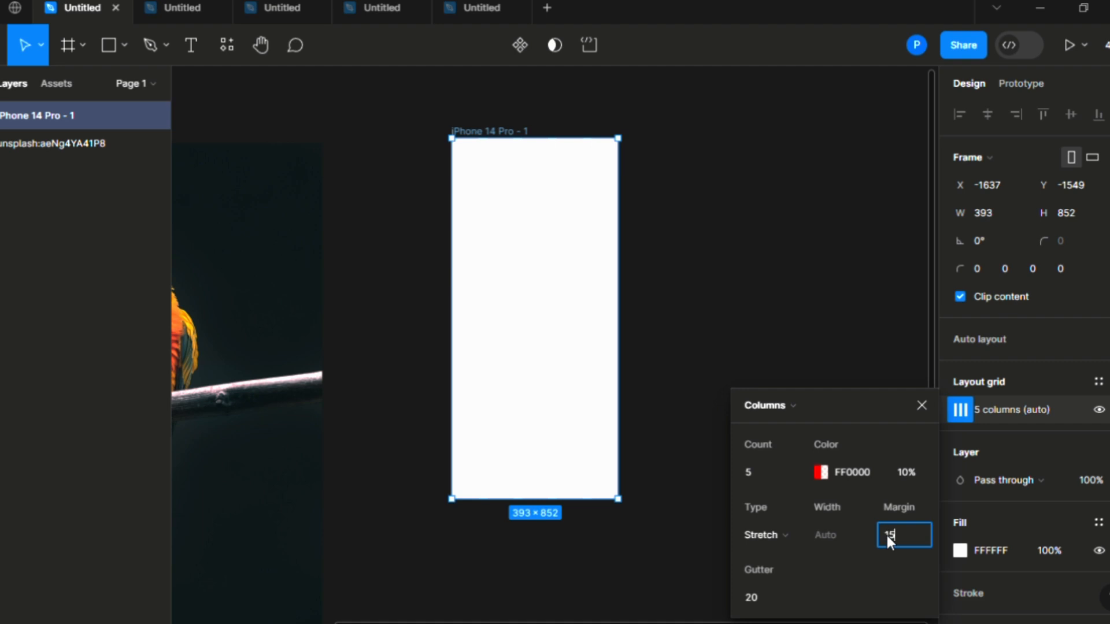
key(Return)
click(897, 541)
text(7)
key(Tab)
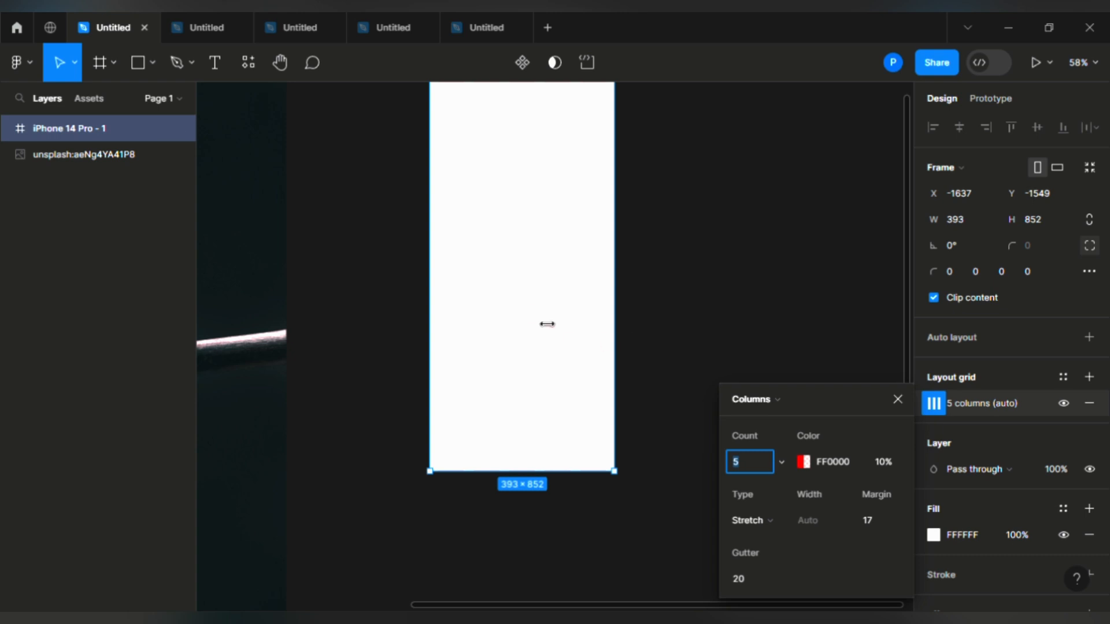
scroll(532, 312, up, 5)
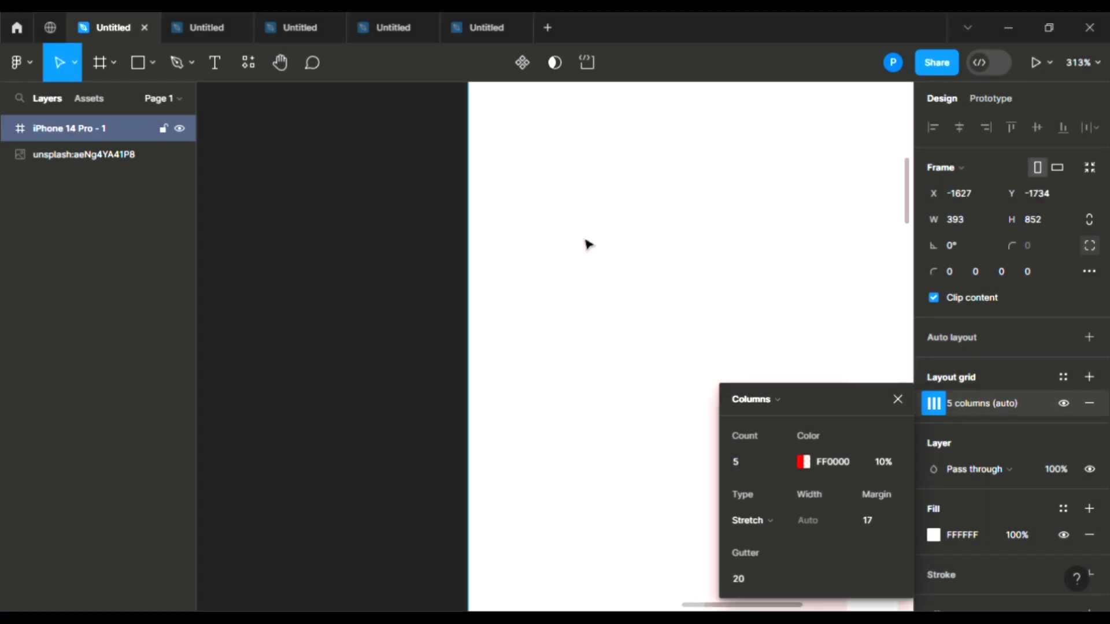
scroll(586, 242, down, 5)
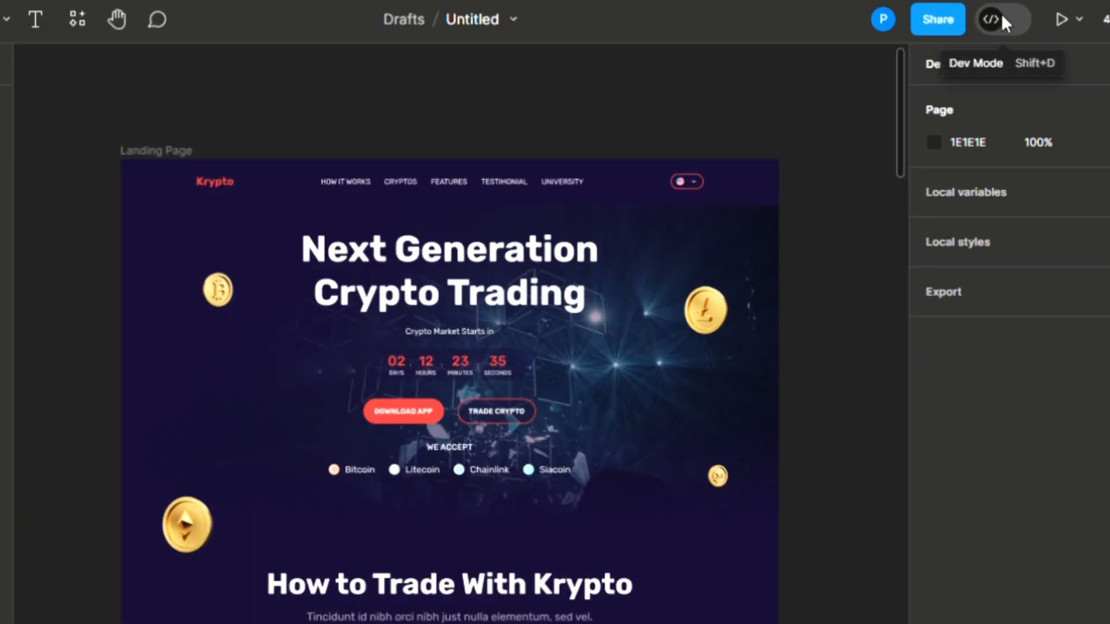
Step: In Dev Mode, copy the Next Generation Crypto Trading heading's typography CSS
click(1002, 17)
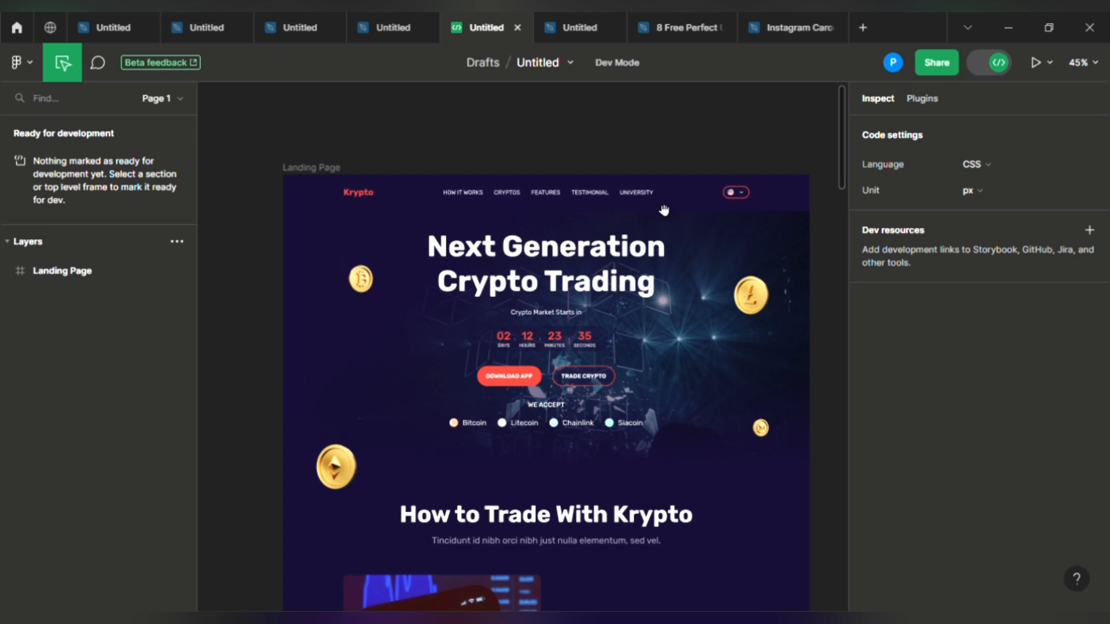
click(524, 266)
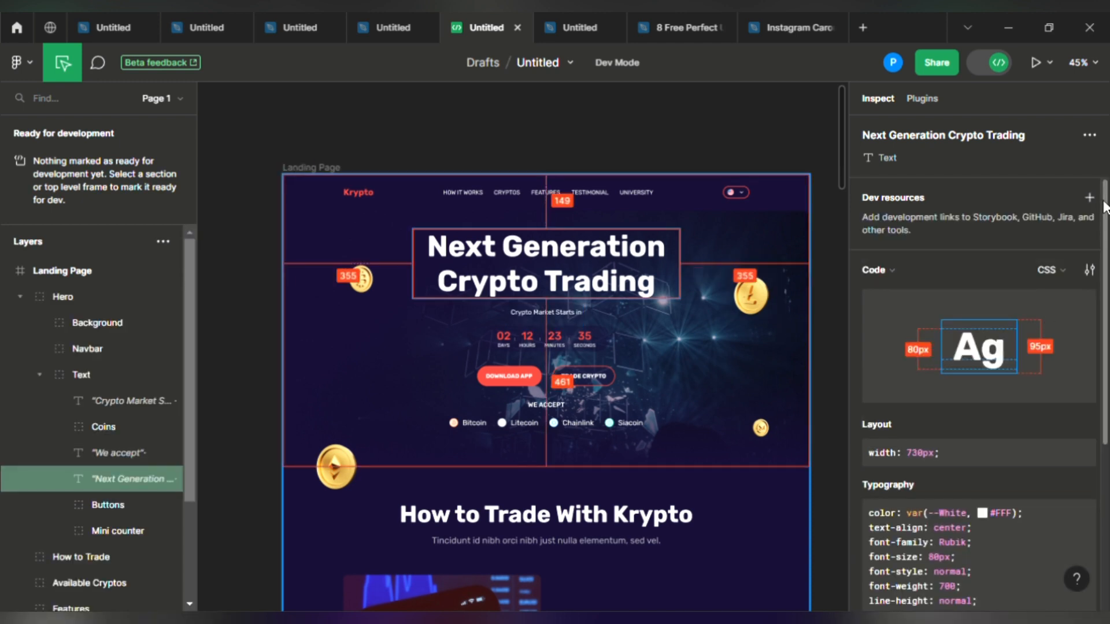
scroll(1106, 305, down, 3)
scroll(1106, 304, down, 2)
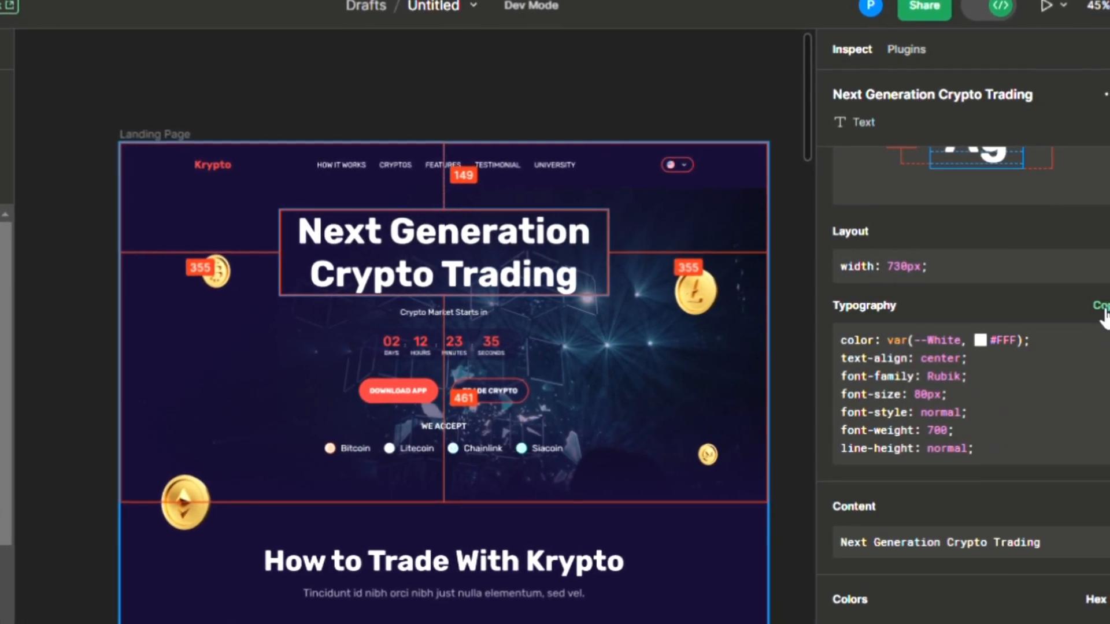
click(1102, 311)
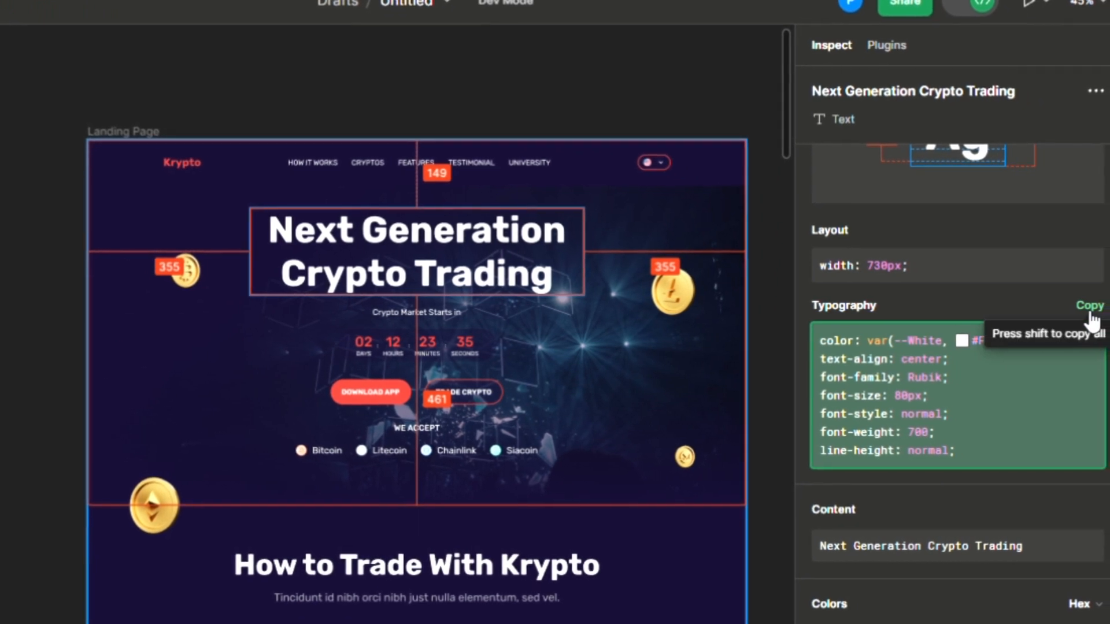
Step: Inspect the LiteCoin-2 coin image and the How to Trade With Krypto subtitle
click(687, 283)
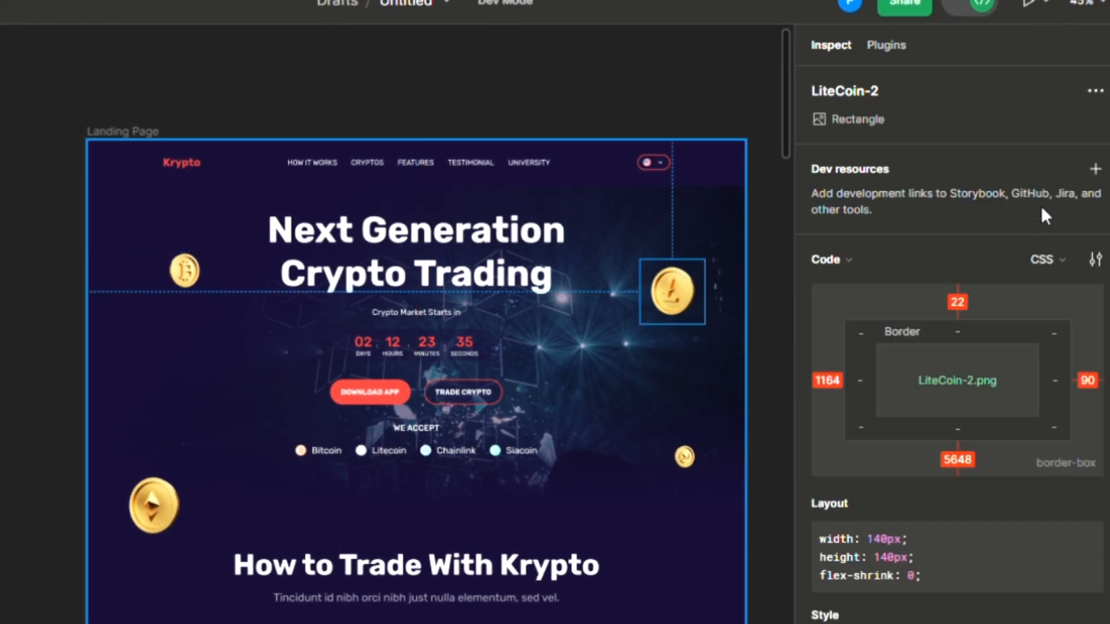
scroll(954, 382, down, 5)
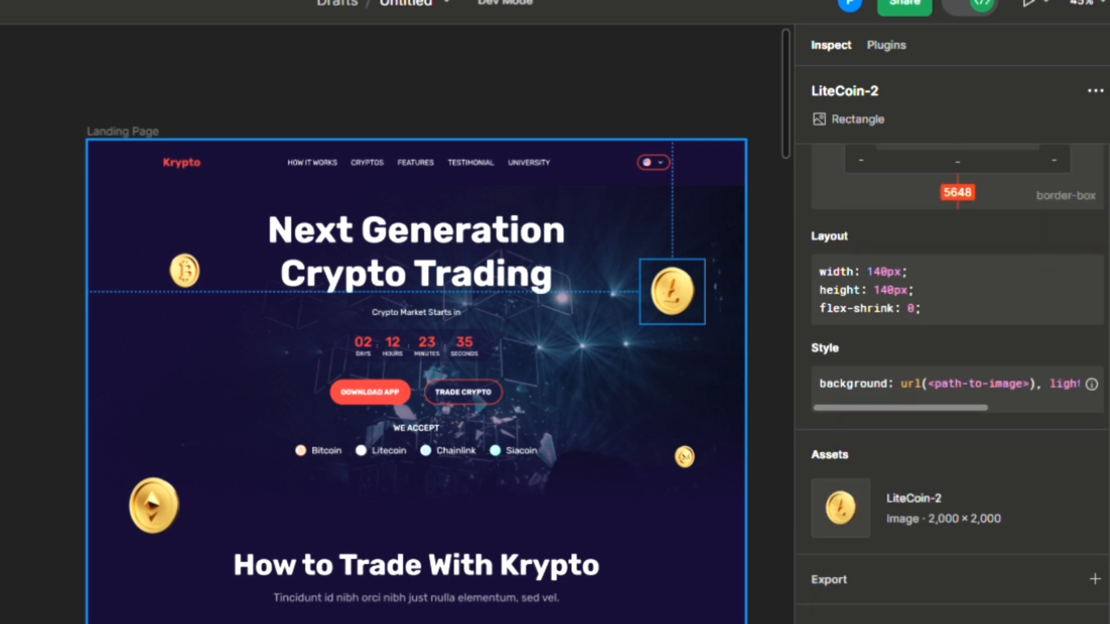
scroll(1068, 200, up, 5)
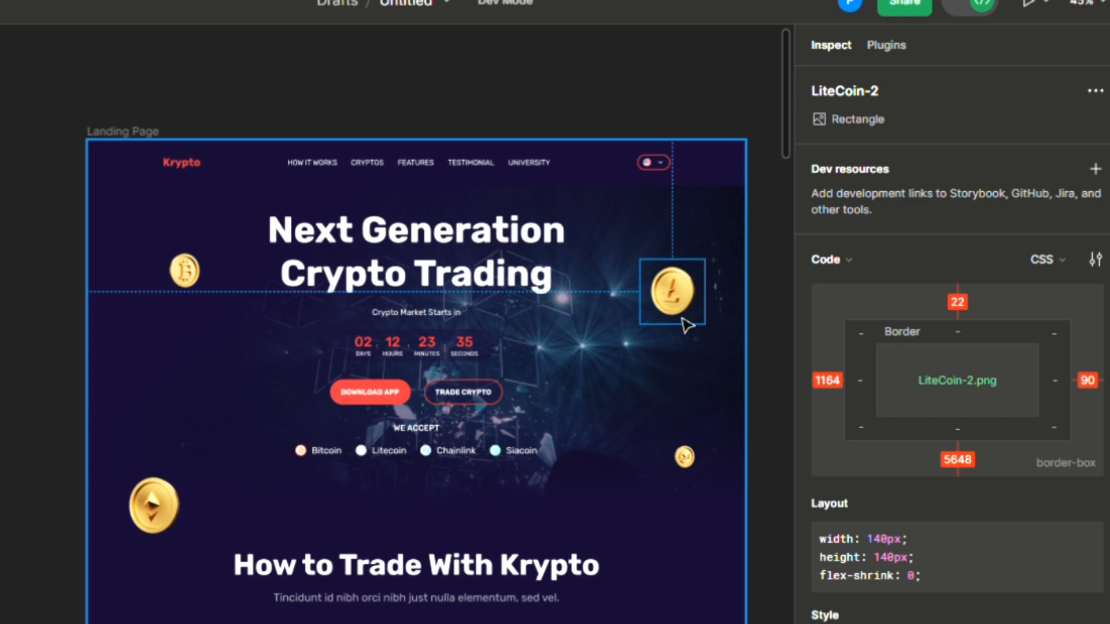
scroll(797, 123, down, 6)
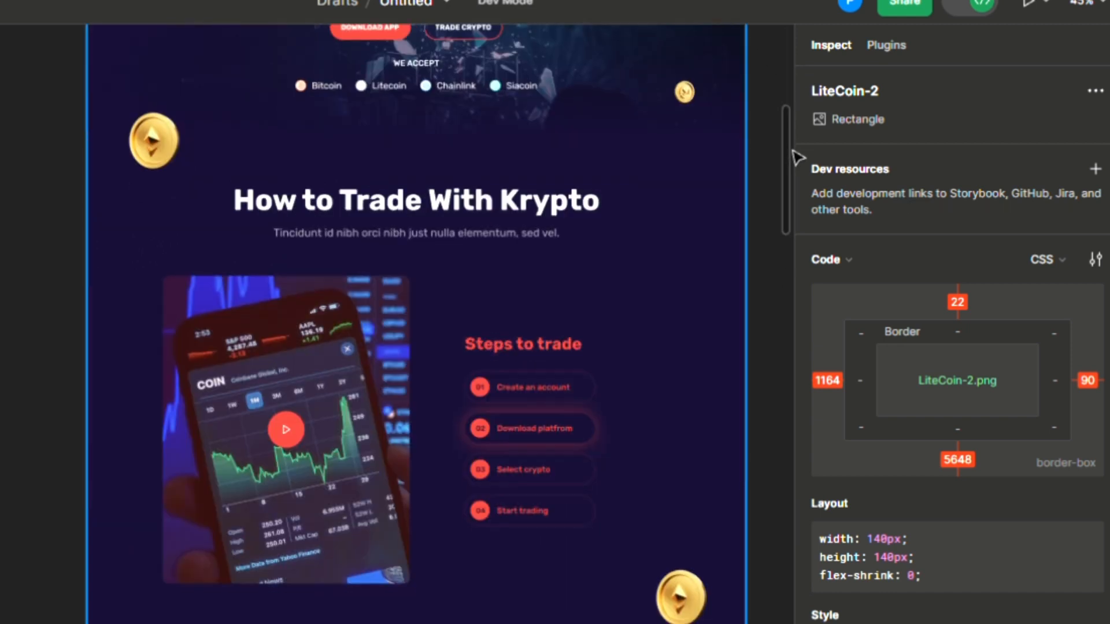
click(527, 237)
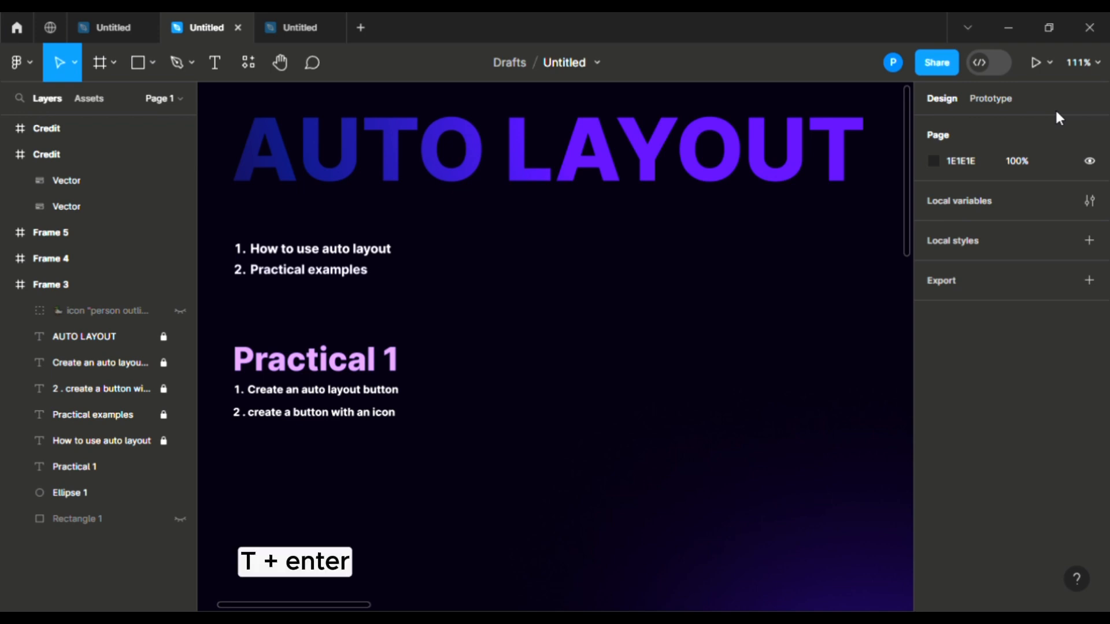
Step: Add a text layer reading 'Sign In' on the canvas
key(t)
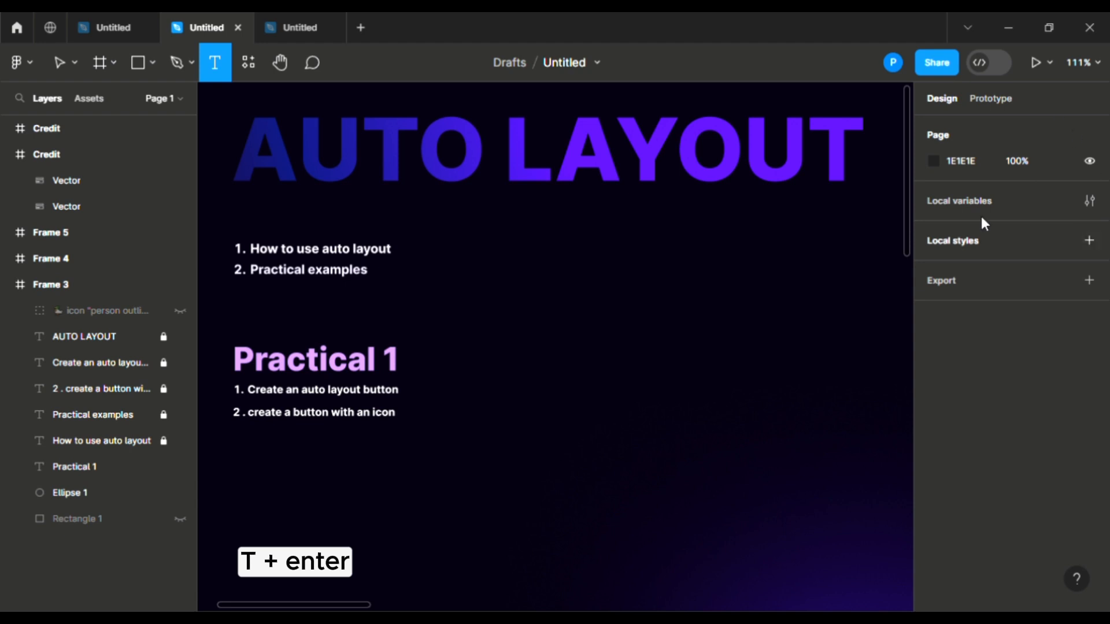
click(604, 413)
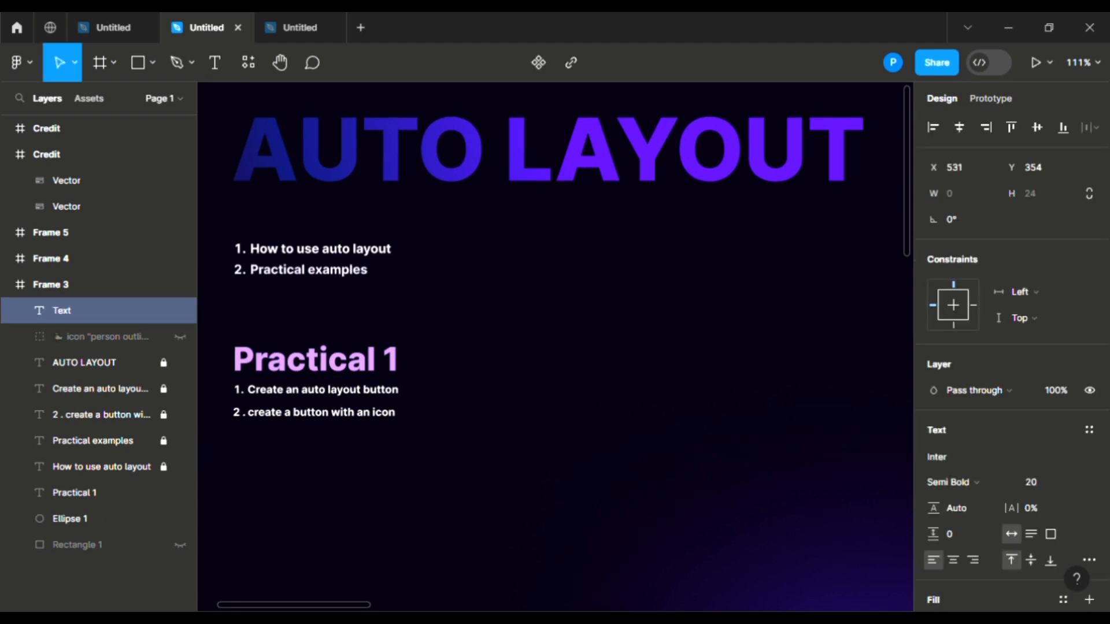
text(Sign)
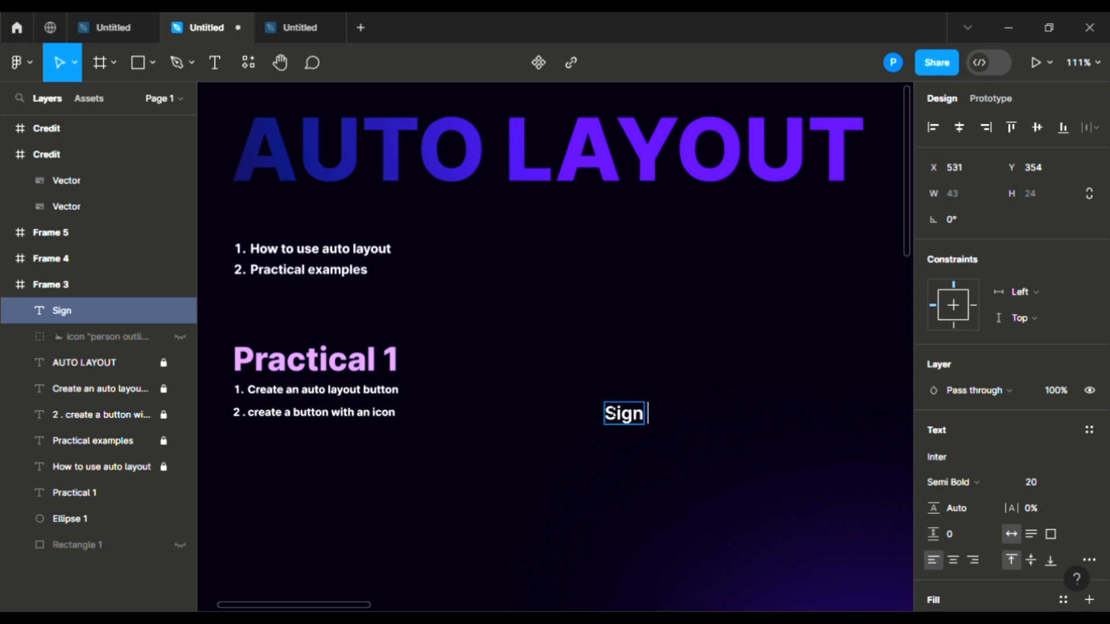
text( In)
key(Escape)
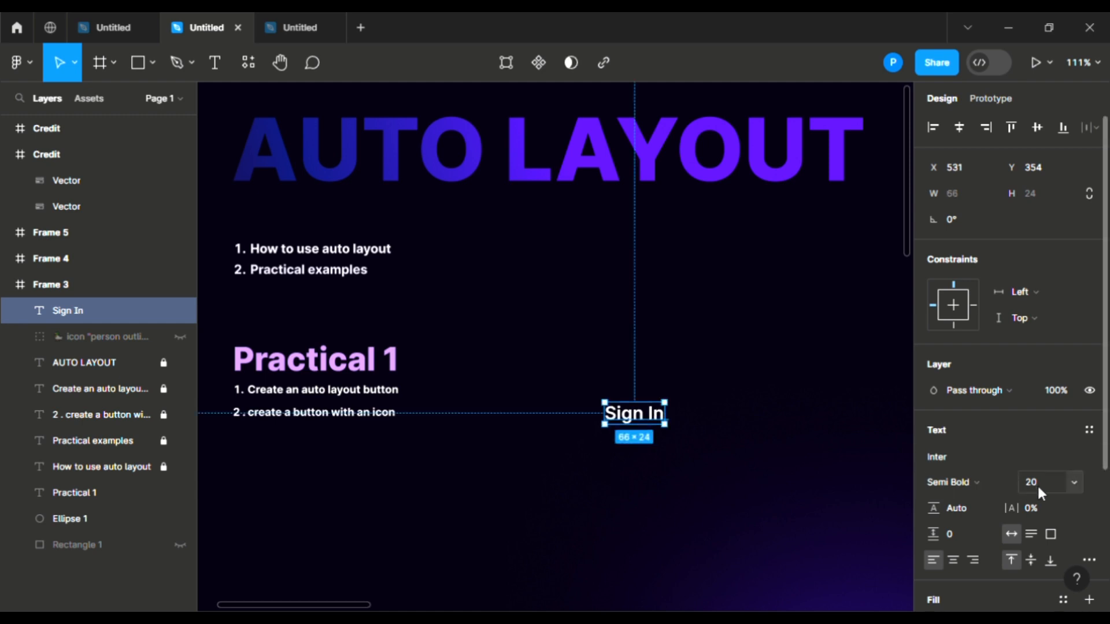
Step: Set the Sign In text to font size 14 and unhide the person outline icon
click(1075, 483)
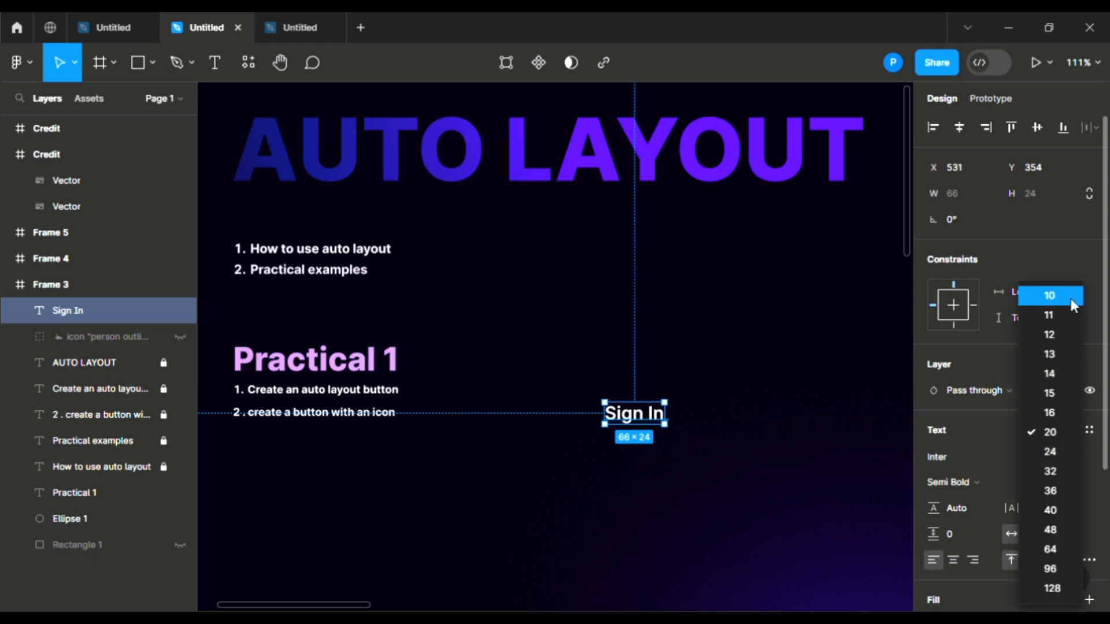
click(1063, 355)
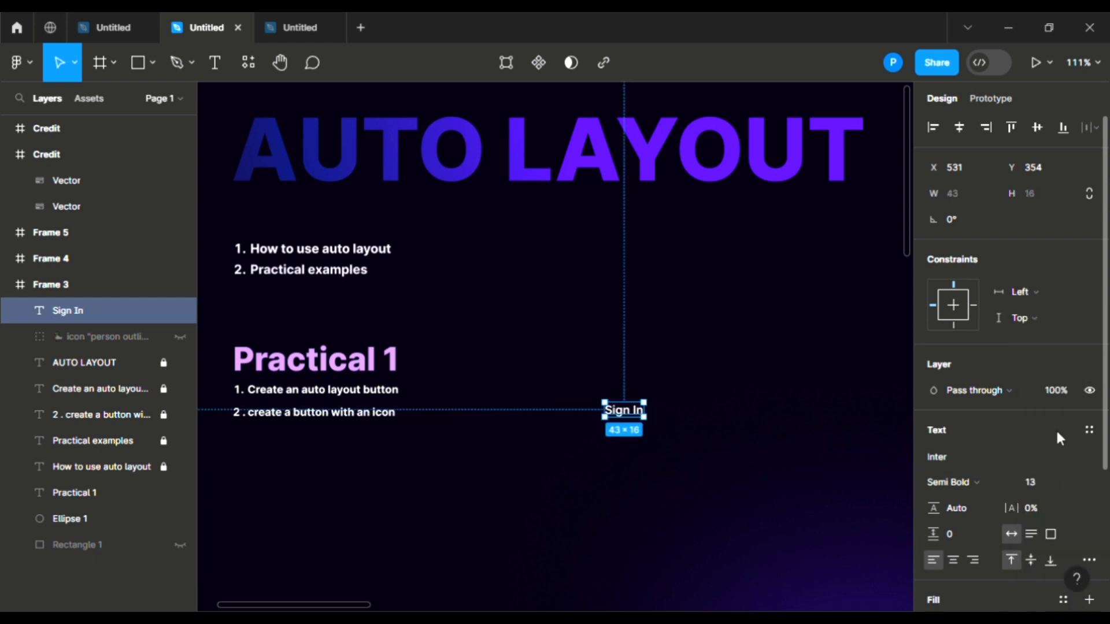
click(1057, 480)
click(1074, 482)
click(1060, 374)
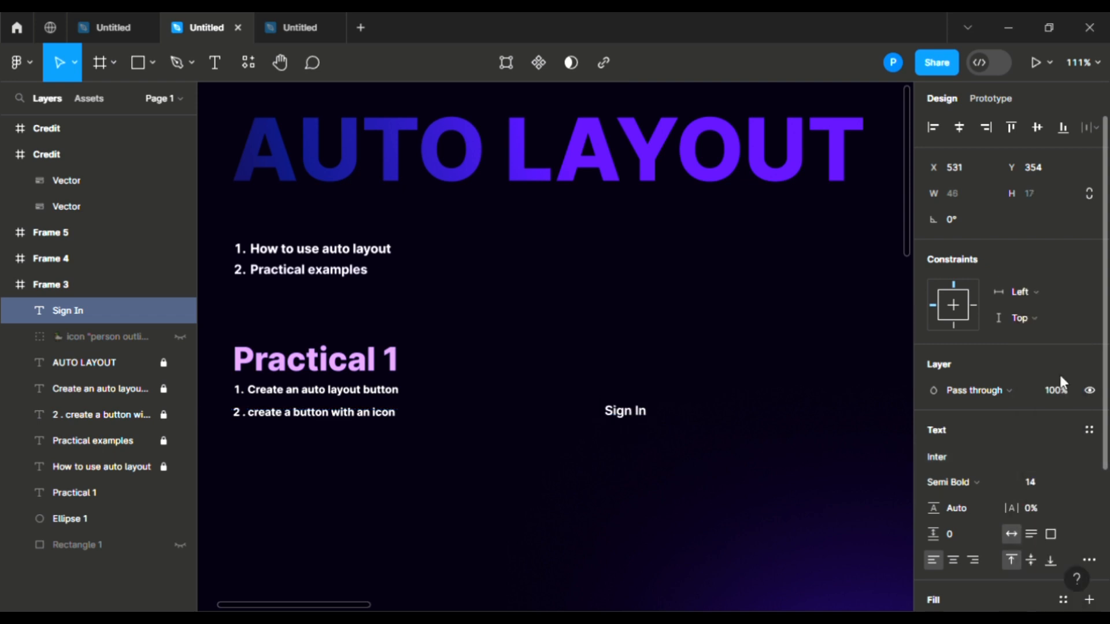
click(651, 460)
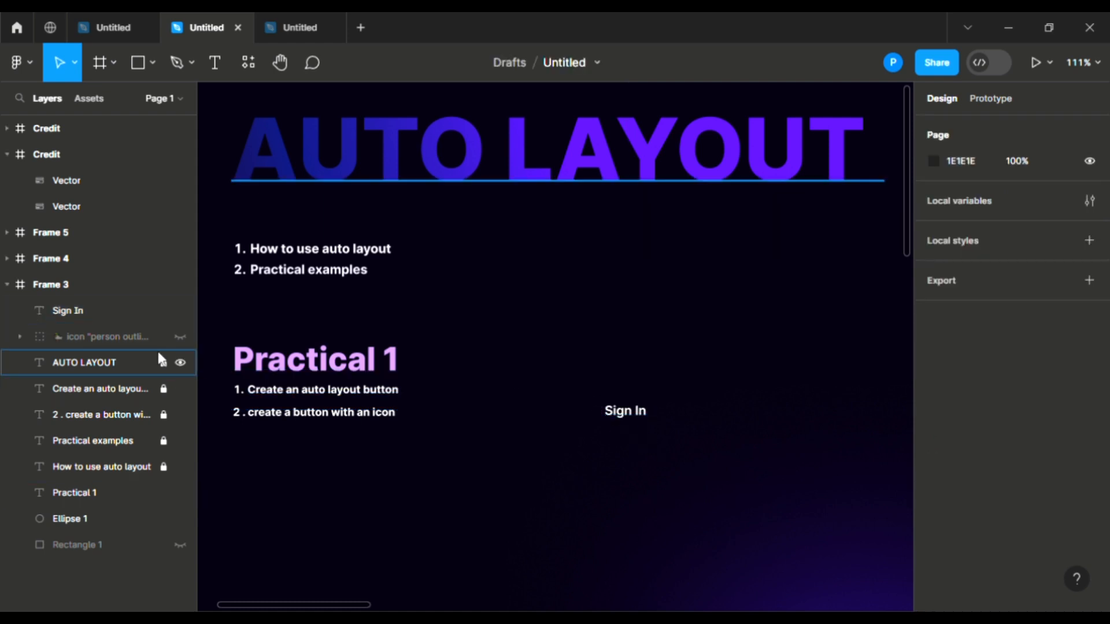
click(181, 337)
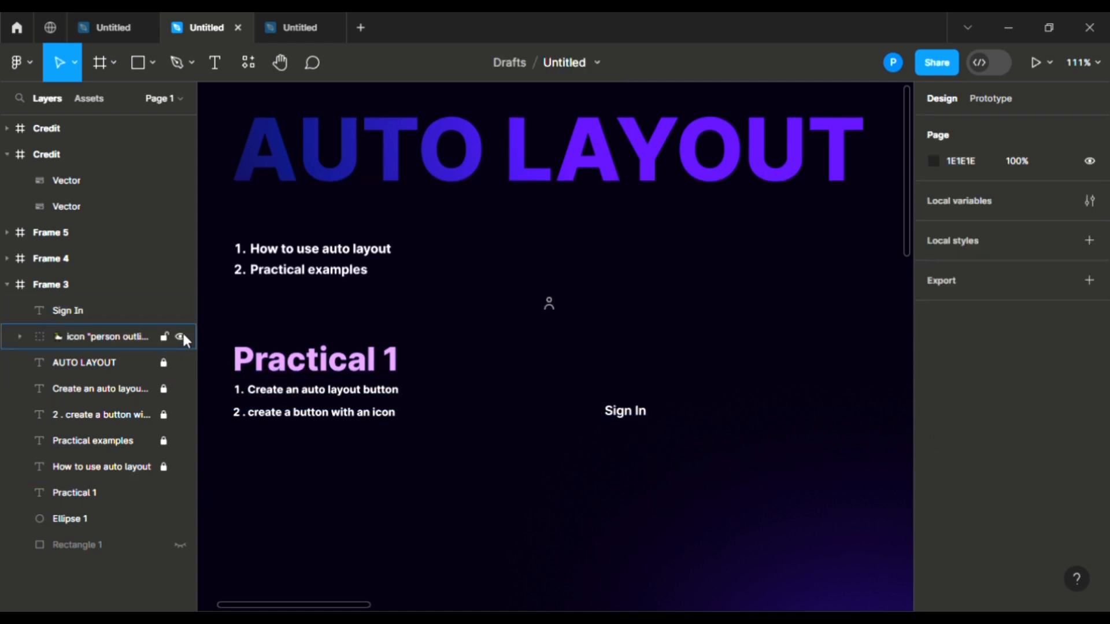
Step: Move the person icon beside the Sign In text and marquee-select both together
drag(548, 303, 601, 424)
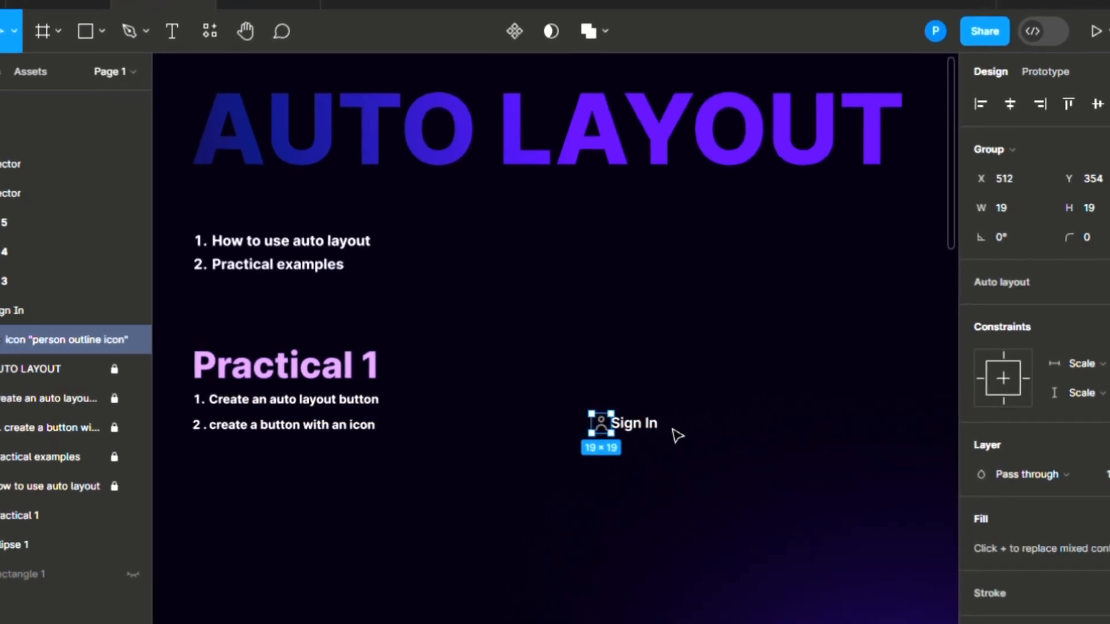
scroll(676, 436, up, 3)
scroll(678, 437, up, 2)
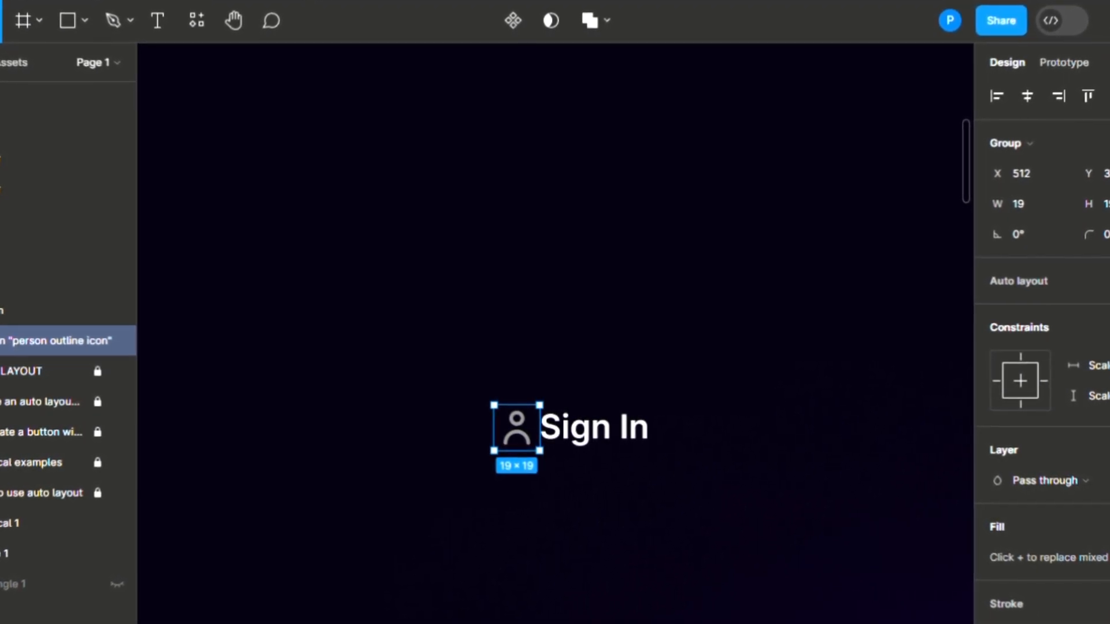
scroll(1028, 606, down, 4)
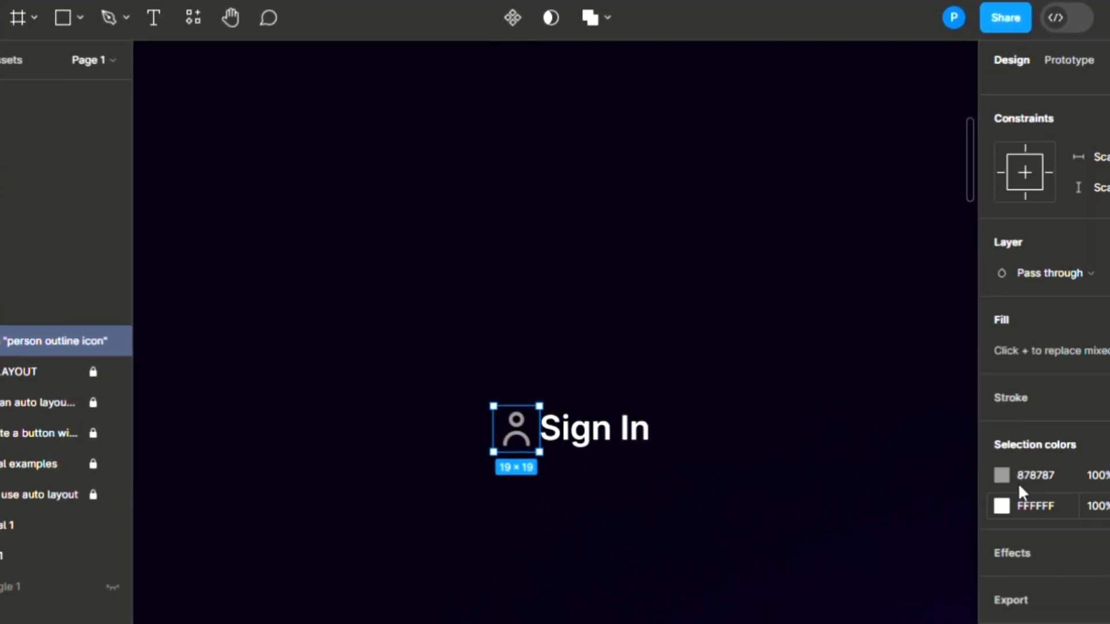
scroll(1015, 491, up, 4)
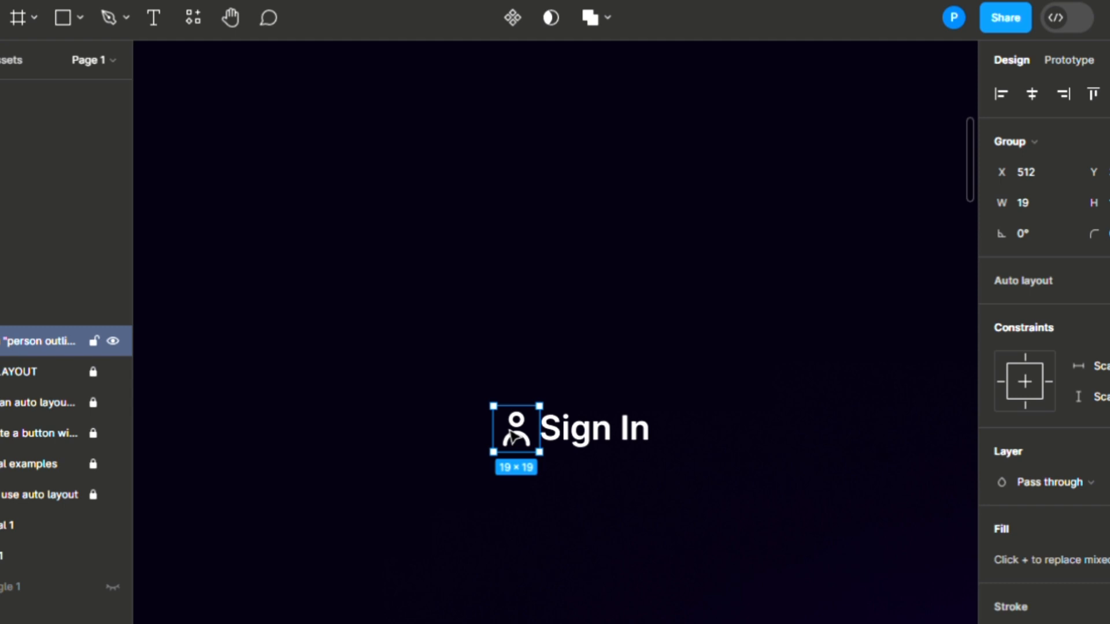
click(451, 404)
drag(451, 405, 666, 458)
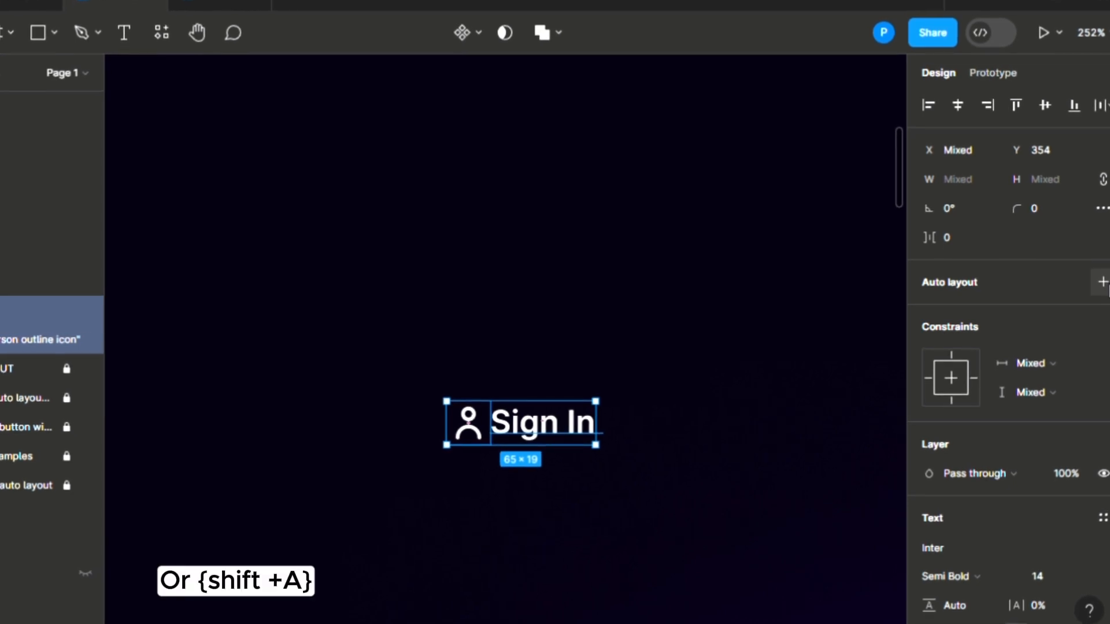
Step: Wrap the icon and Sign In text in a horizontal centred auto layout, gap 9, horizontal padding 25
click(1102, 282)
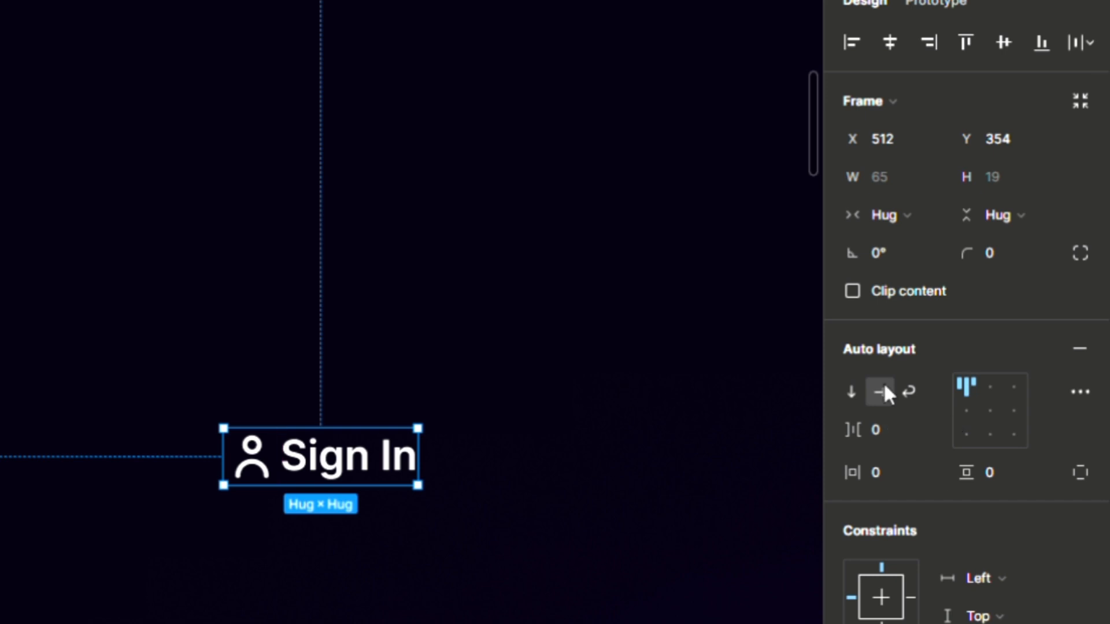
click(853, 392)
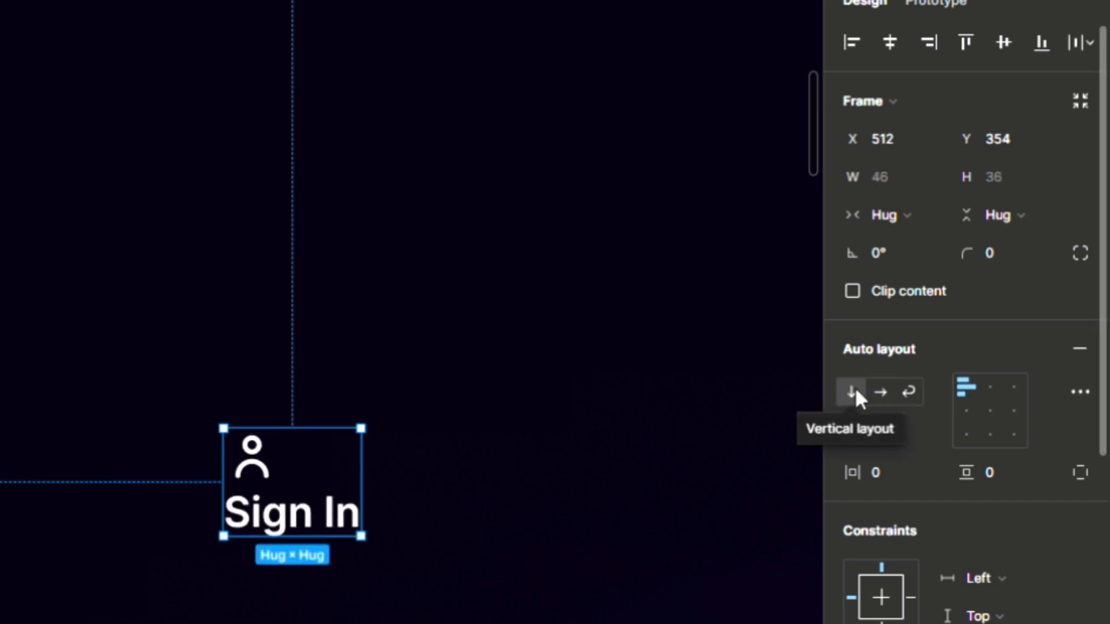
click(878, 384)
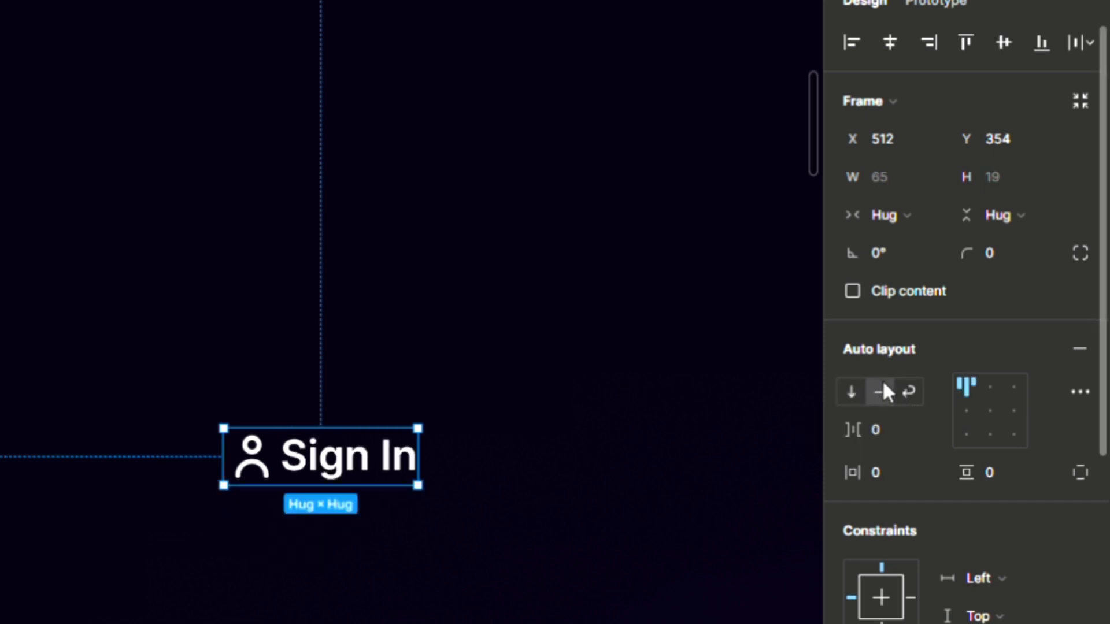
click(985, 387)
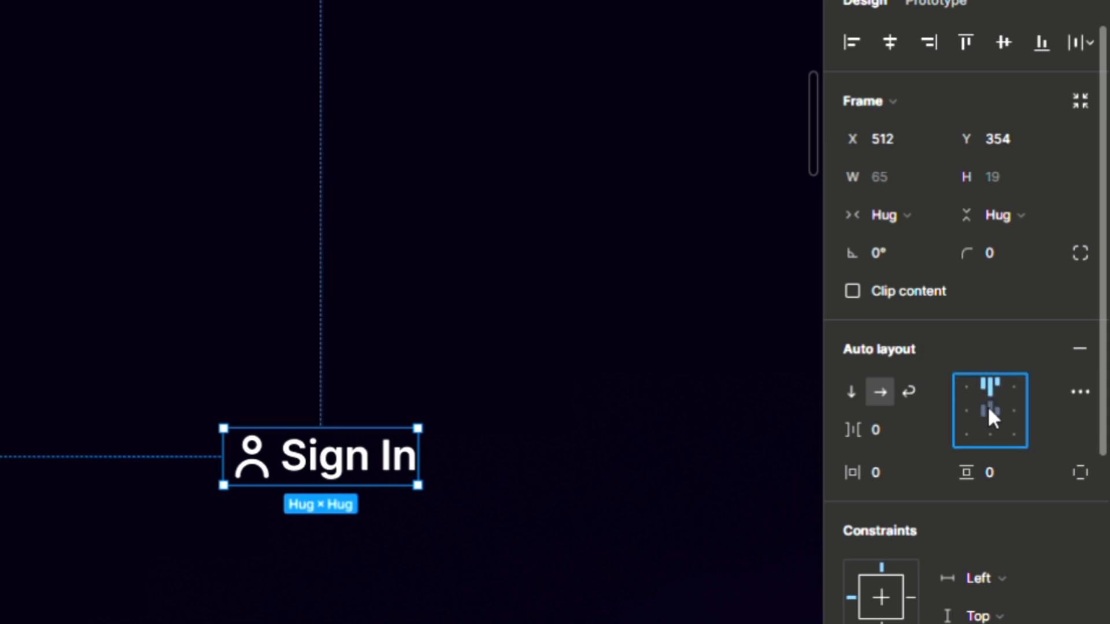
click(989, 409)
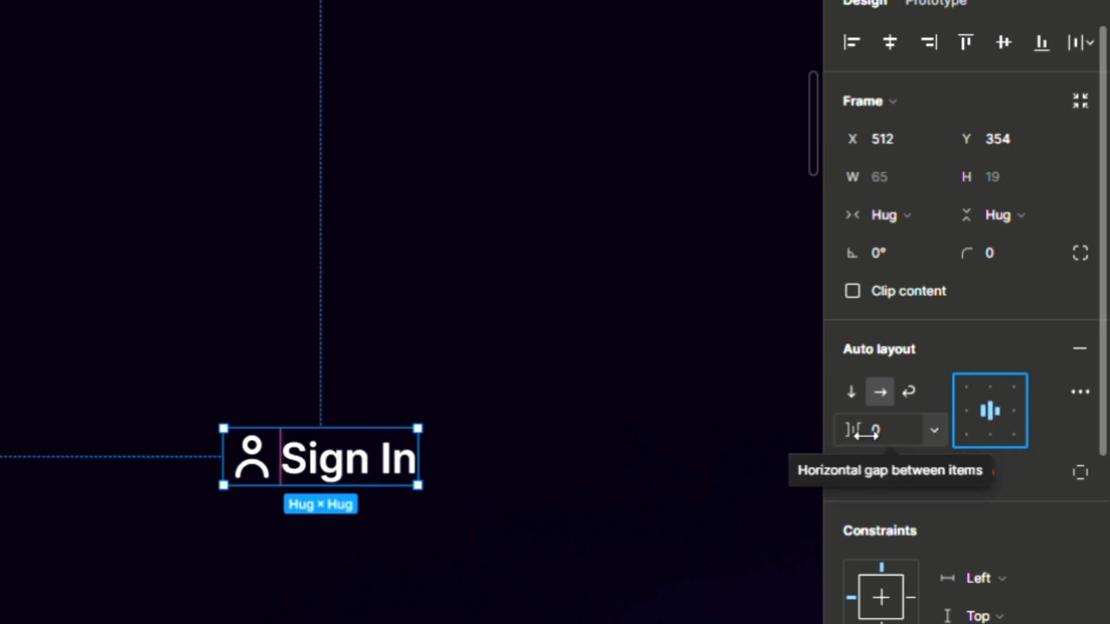
drag(854, 439, 914, 470)
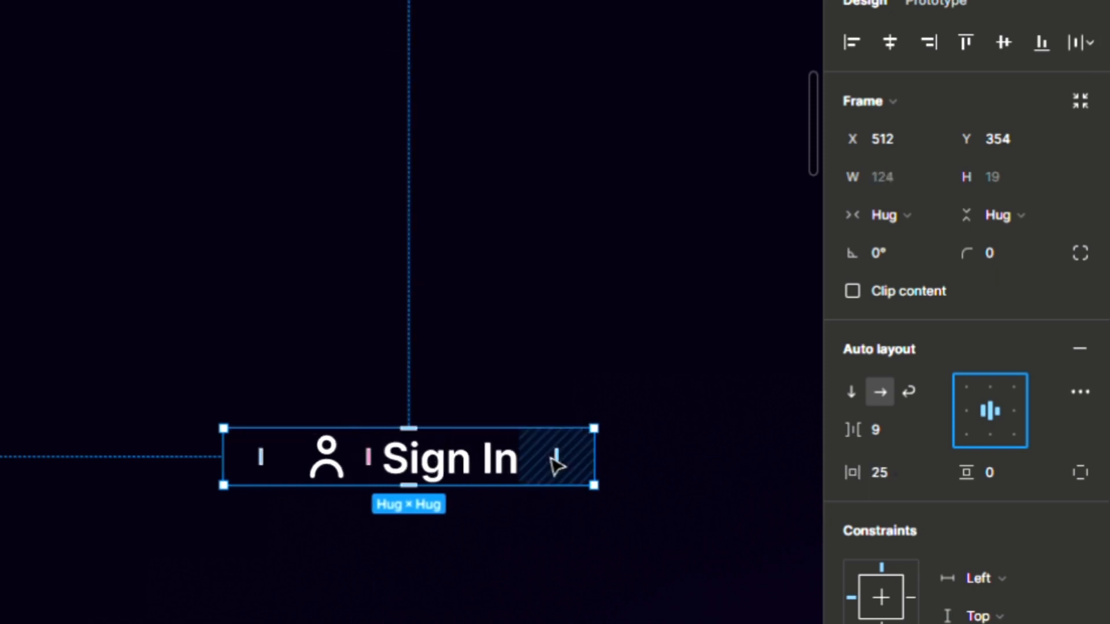
key(alt)
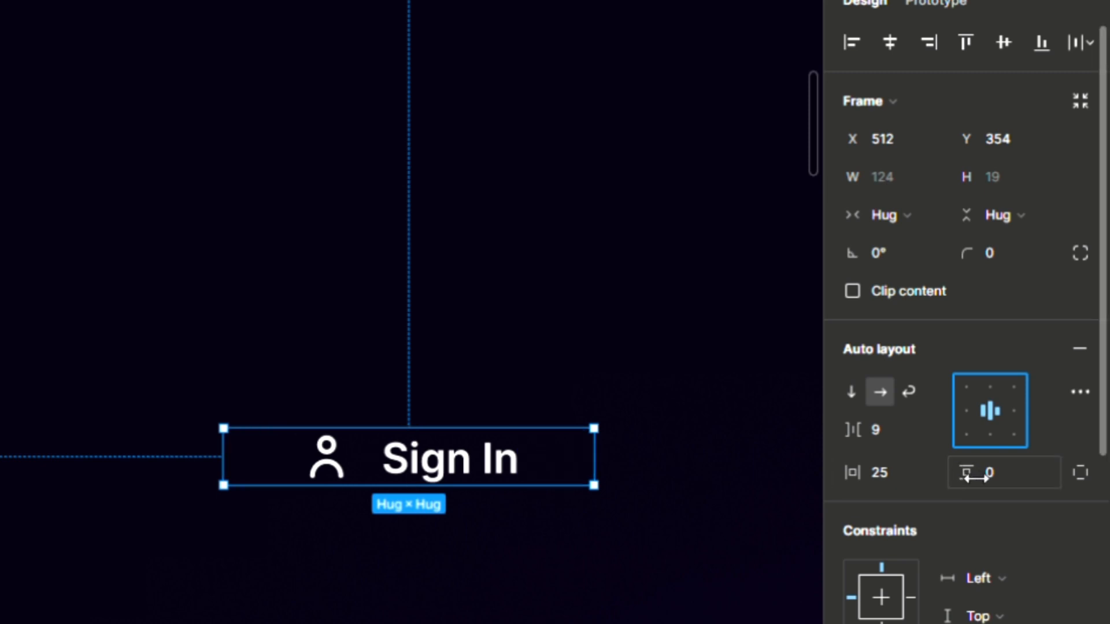
drag(976, 477, 942, 476)
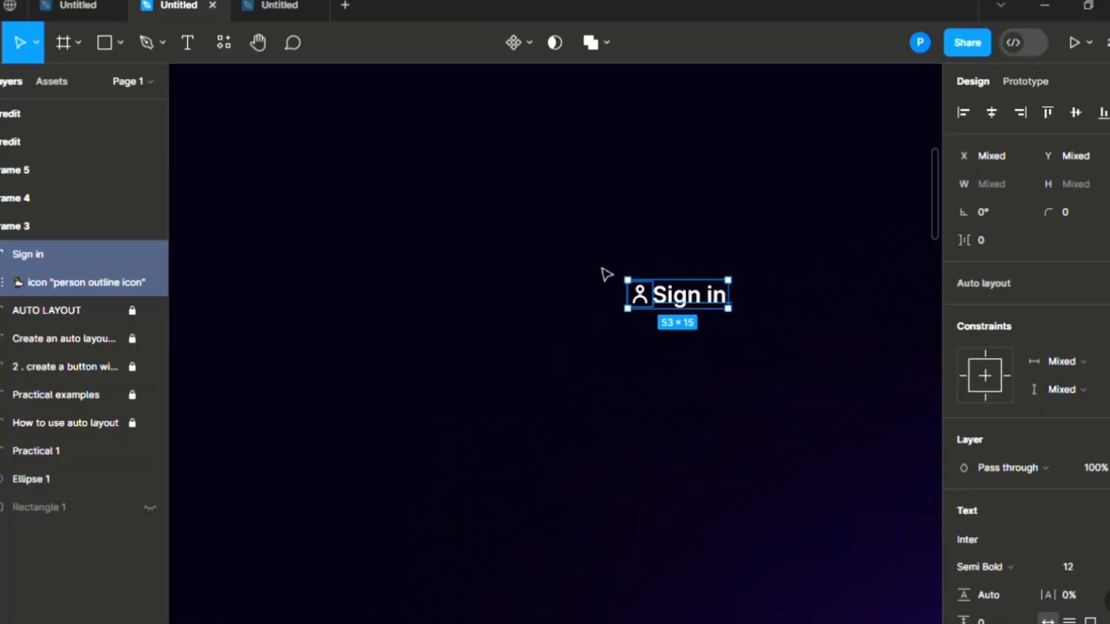
Step: Draw a rectangle below the Sign in label with corner radius 5
key(r)
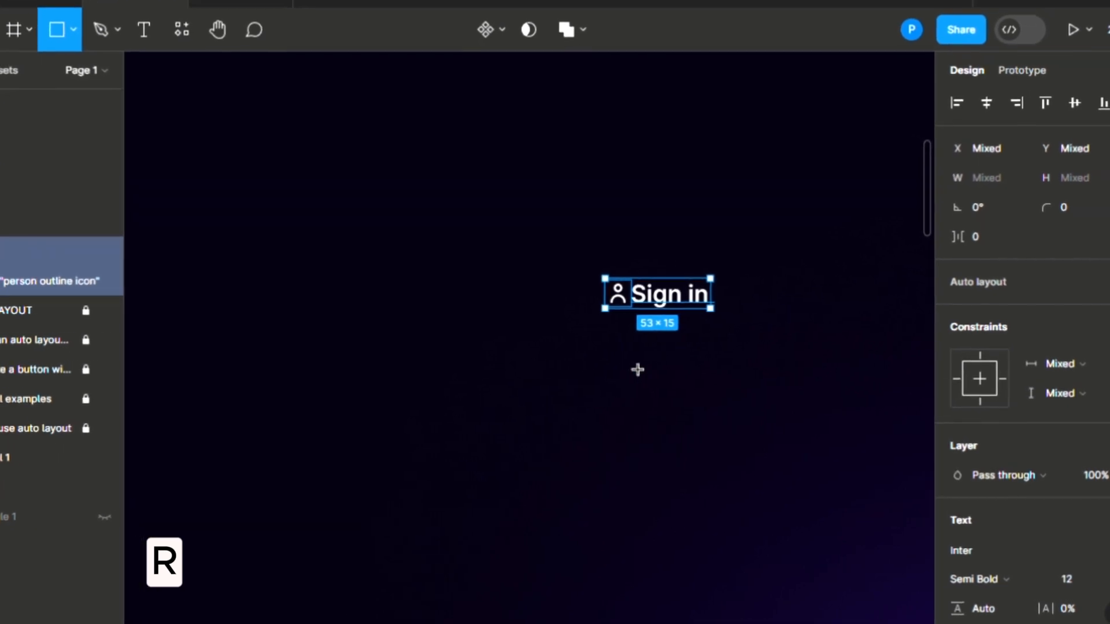
mouse_move(579, 338)
mouse_down()
mouse_move(688, 363)
mouse_move(721, 406)
mouse_move(696, 398)
mouse_move(711, 386)
mouse_up()
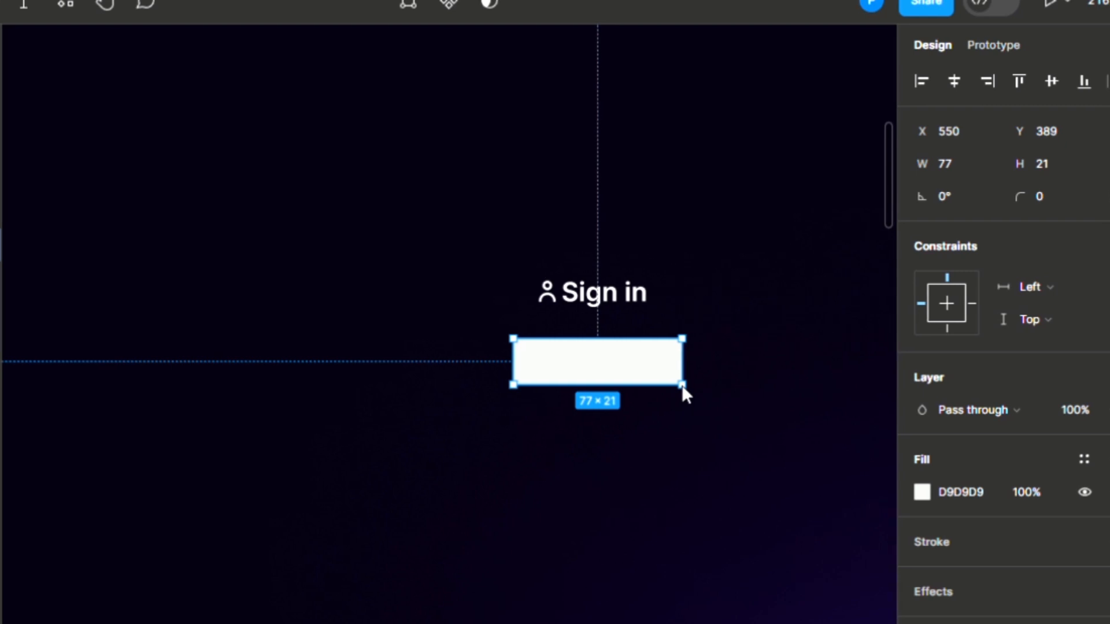
click(1016, 192)
text(10)
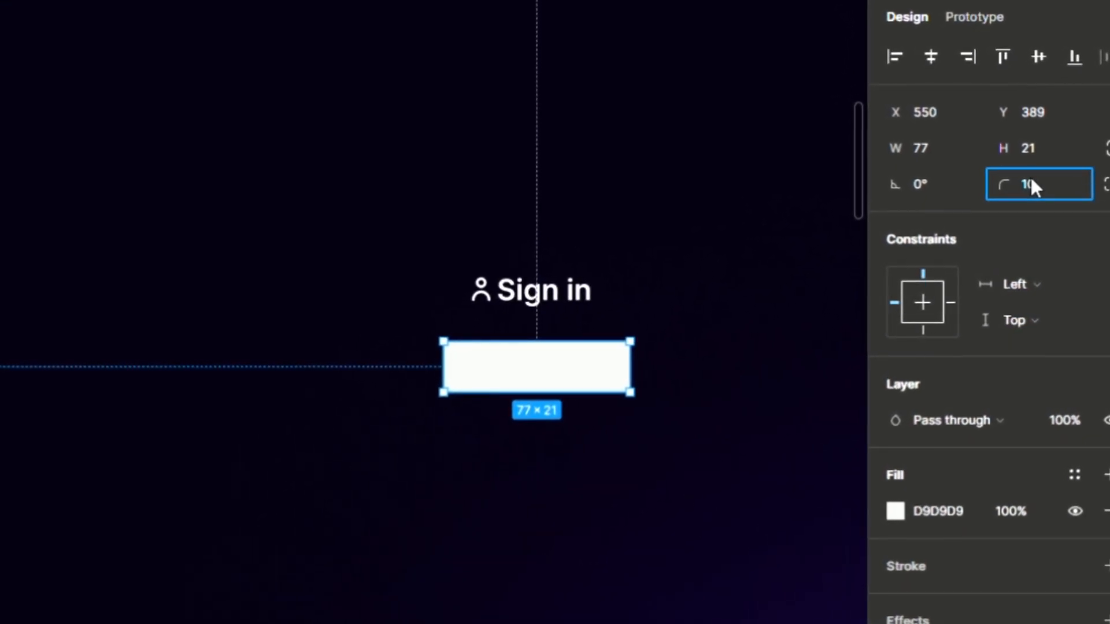
key(Return)
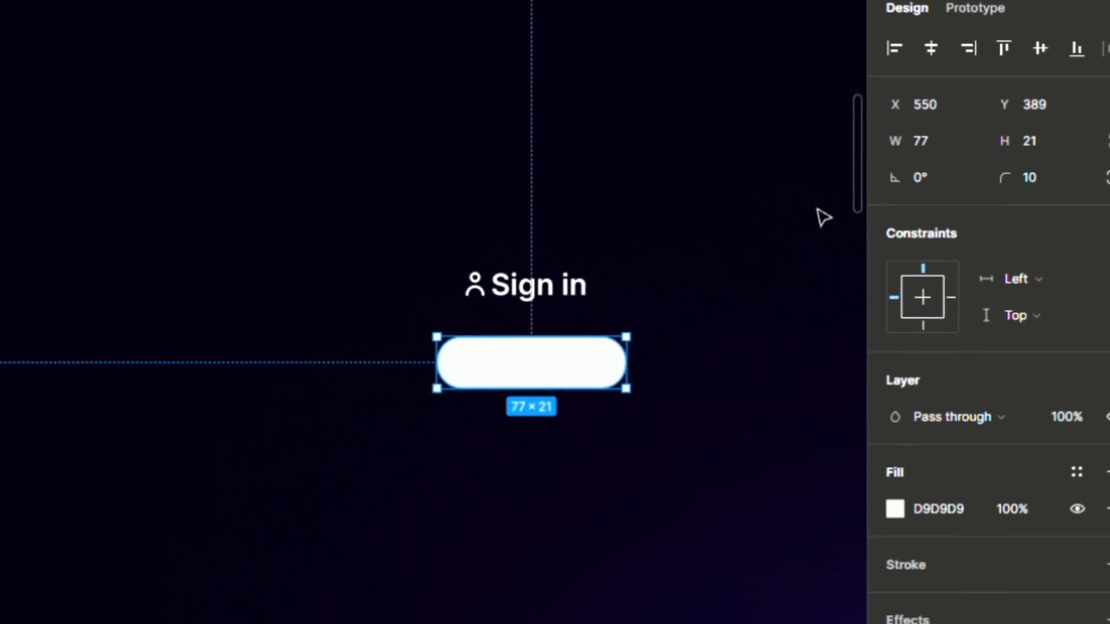
click(1029, 173)
text(5)
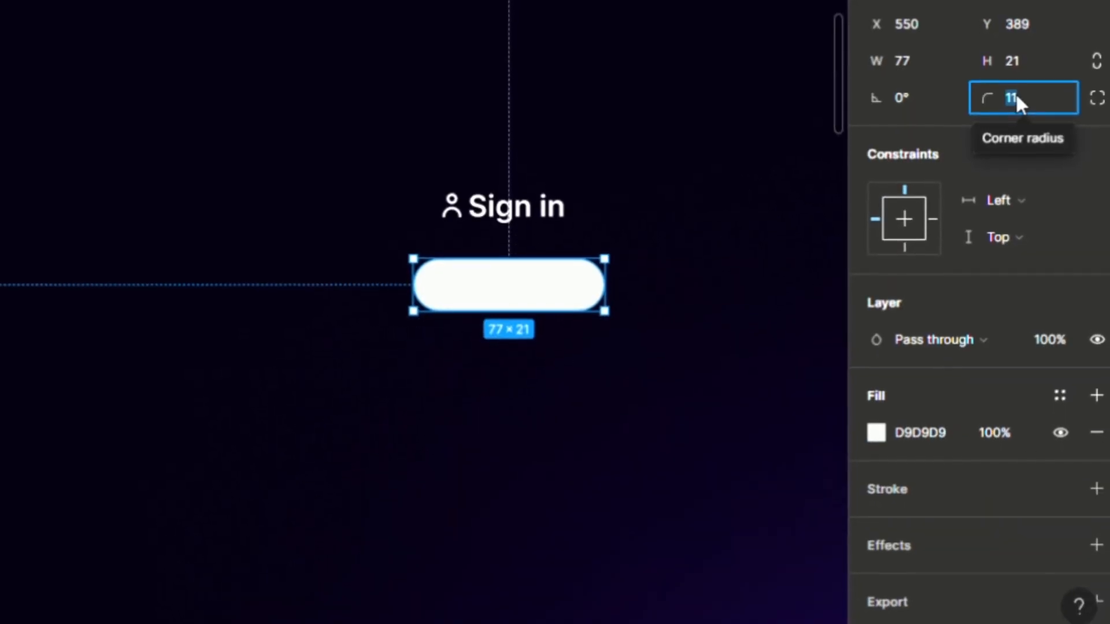
key(Return)
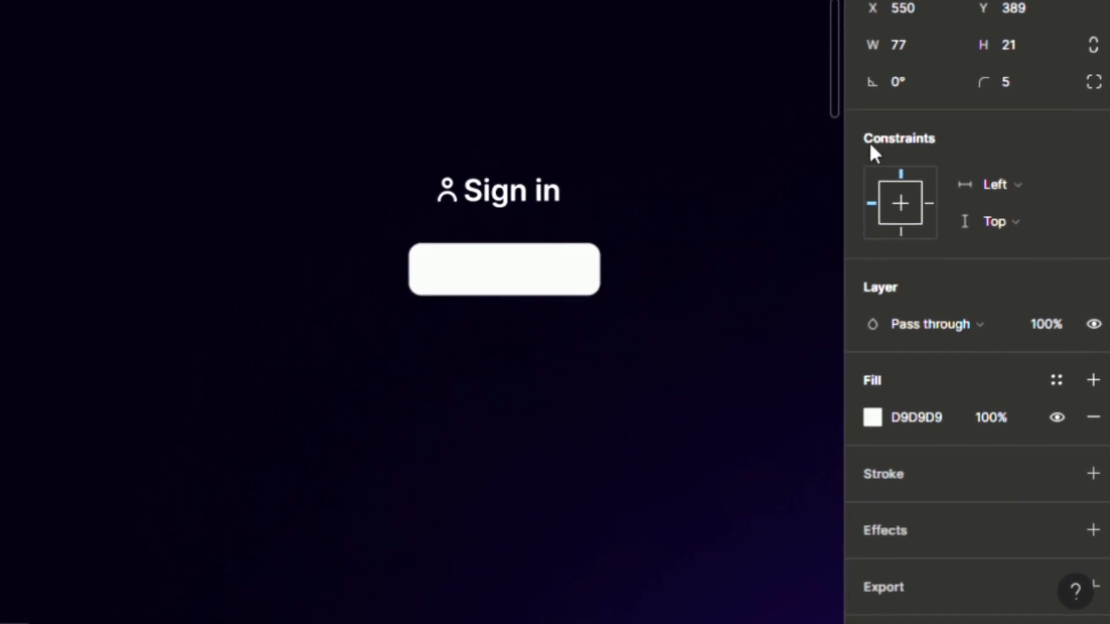
Step: Fill the rectangle with a bright cyan colour
click(872, 413)
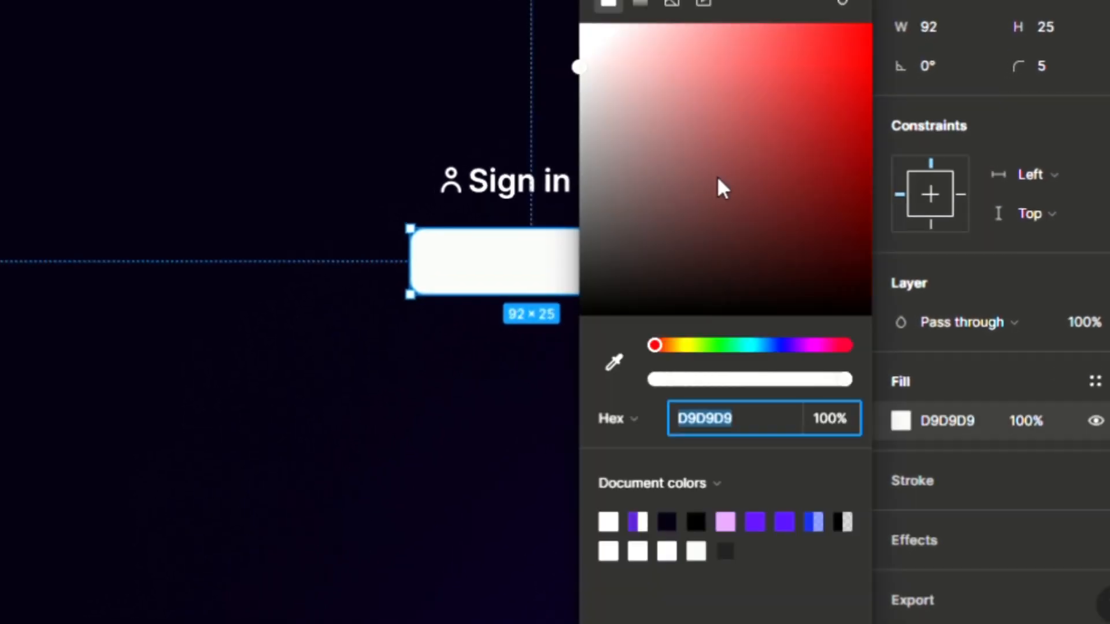
drag(806, 349, 756, 346)
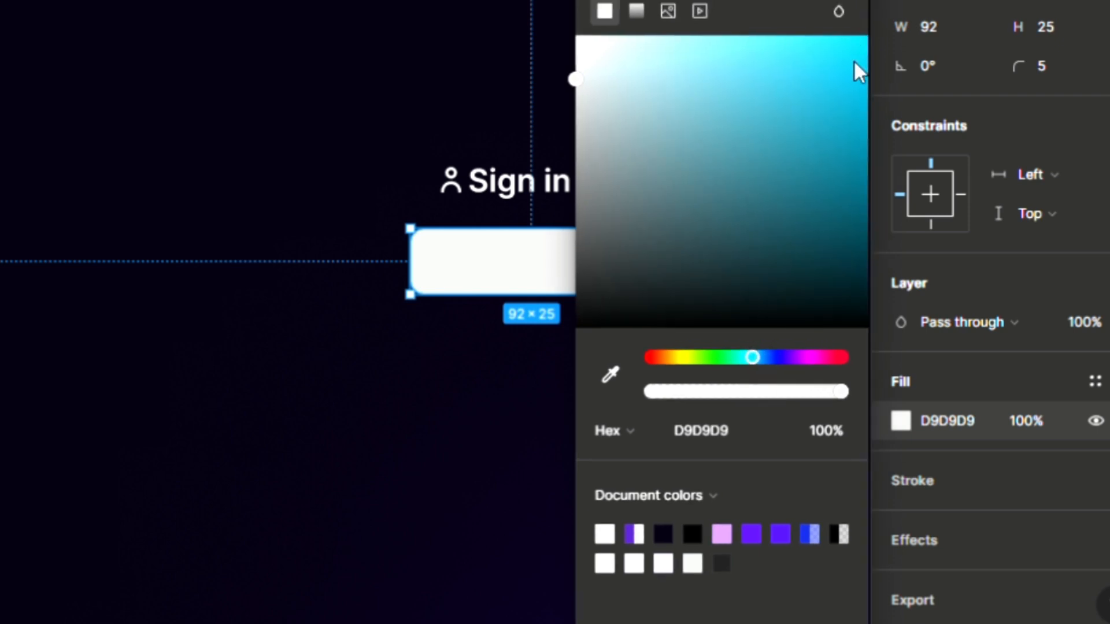
drag(853, 60, 849, 57)
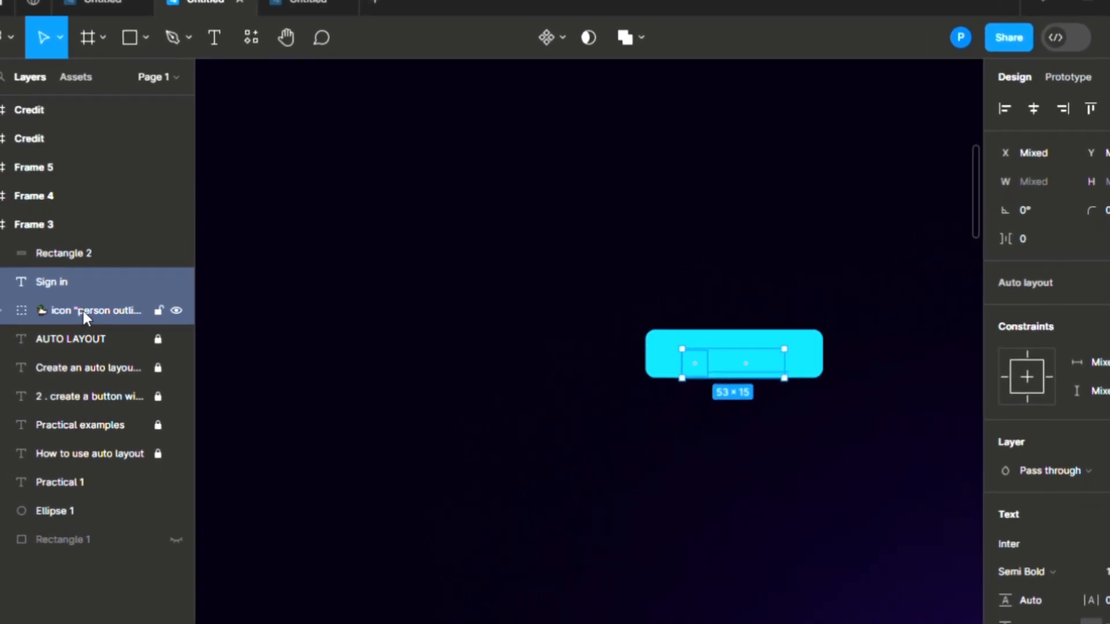
Step: Move the icon and text layers above the rectangle in the Layers panel
drag(87, 311, 109, 238)
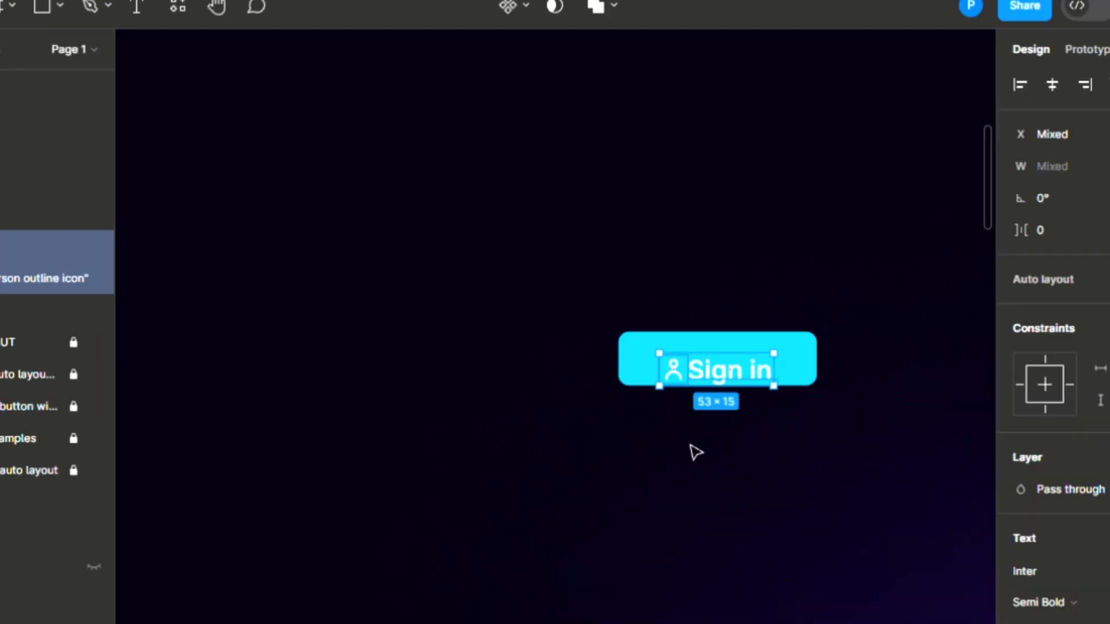
scroll(713, 349, up, 5)
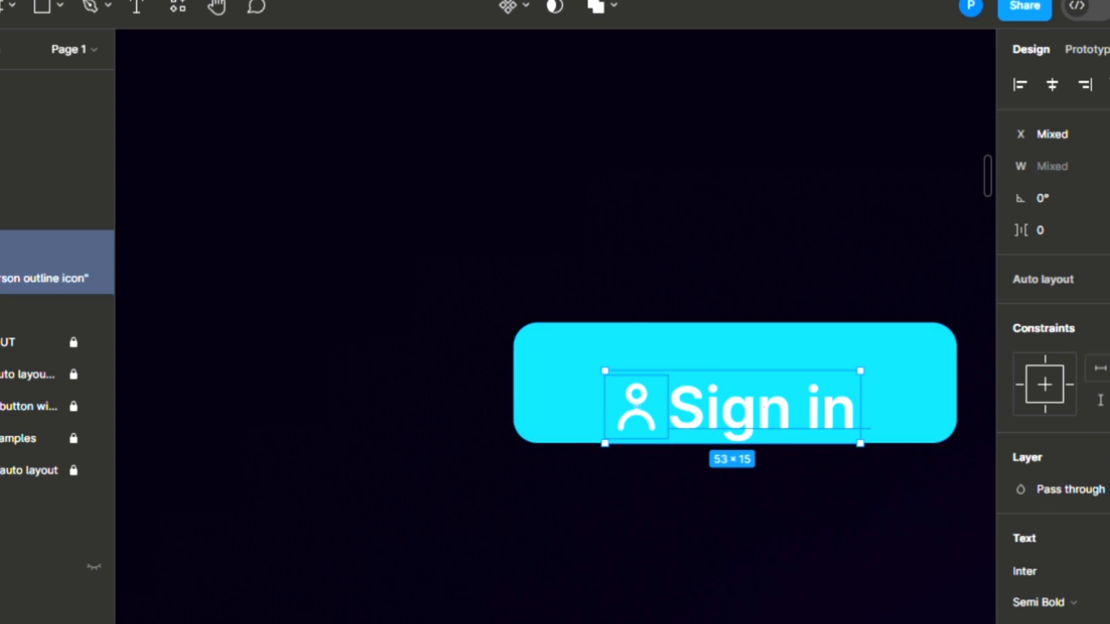
scroll(1052, 347, down, 8)
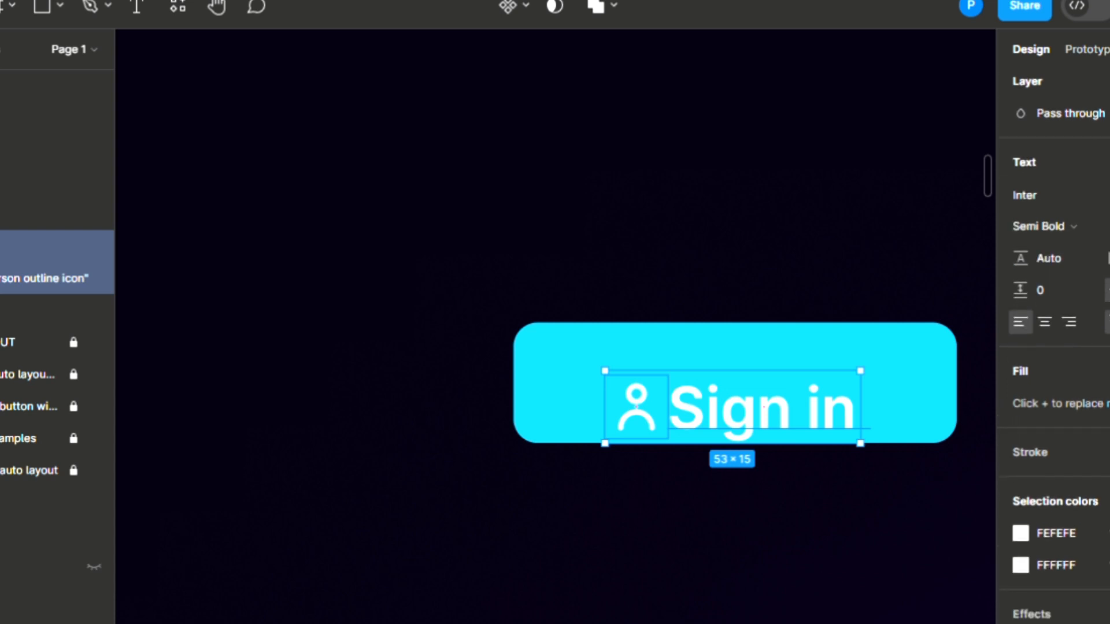
Step: Recolour the person icon to dark navy 04034B
click(1021, 476)
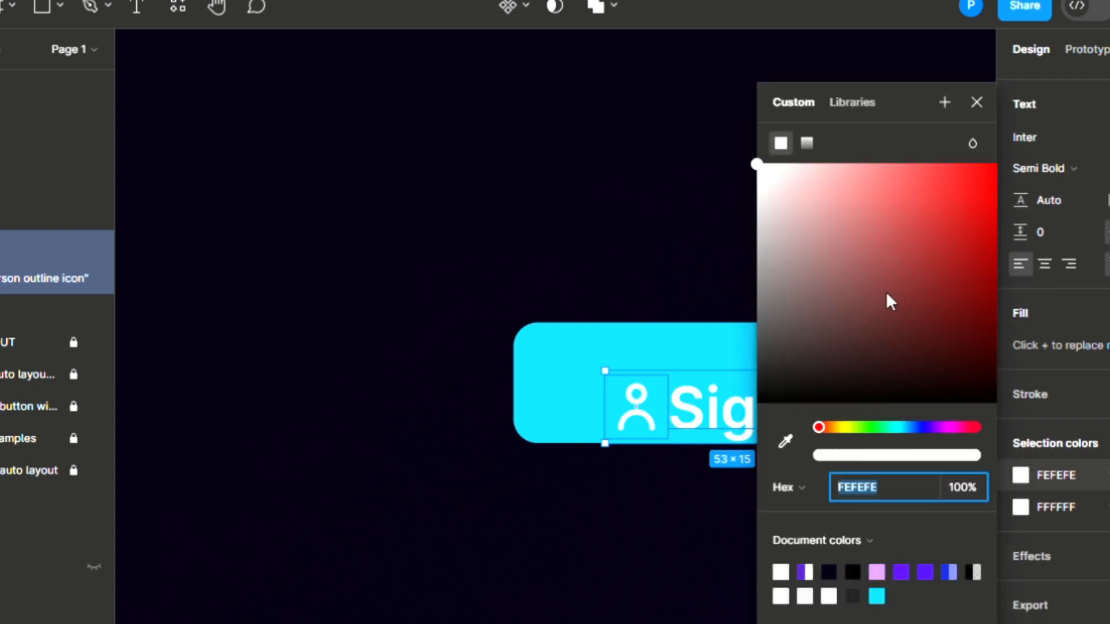
drag(887, 293, 923, 249)
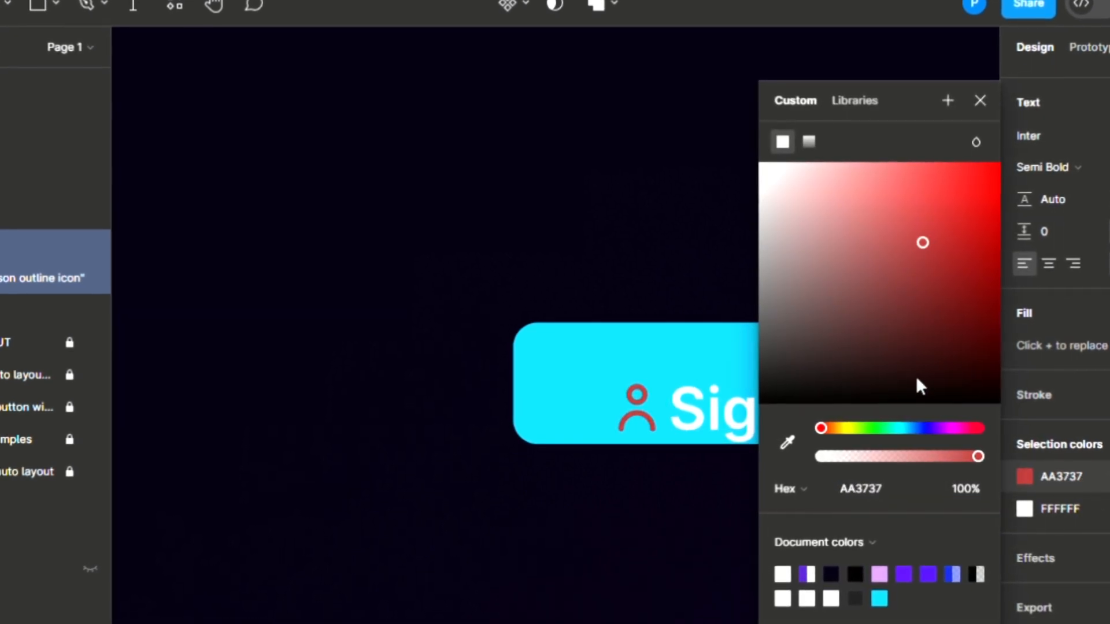
click(930, 429)
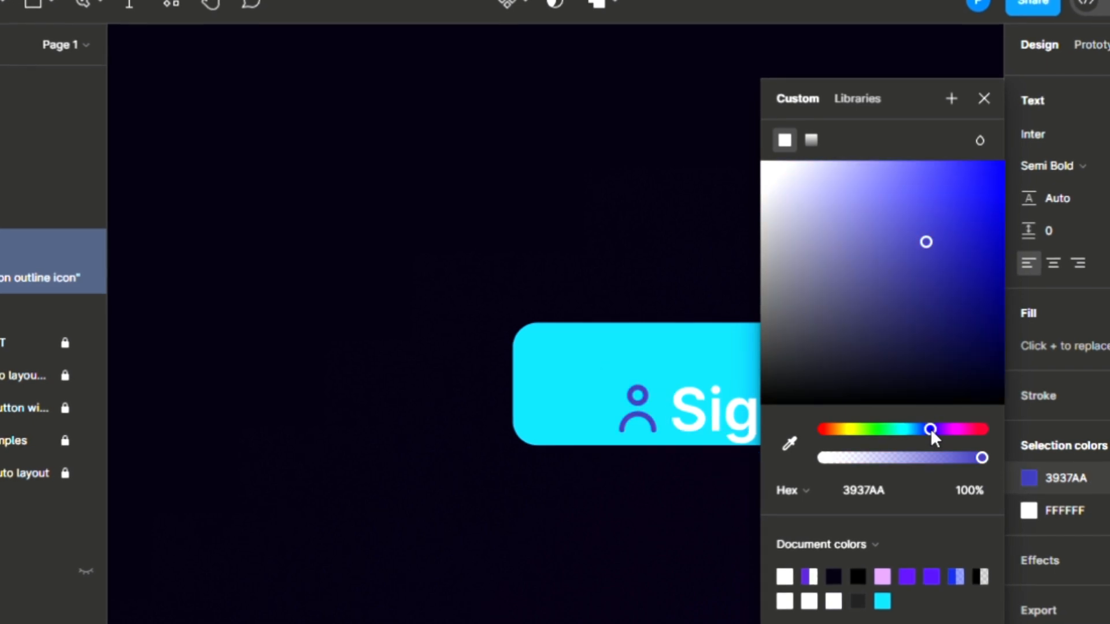
click(941, 270)
click(920, 160)
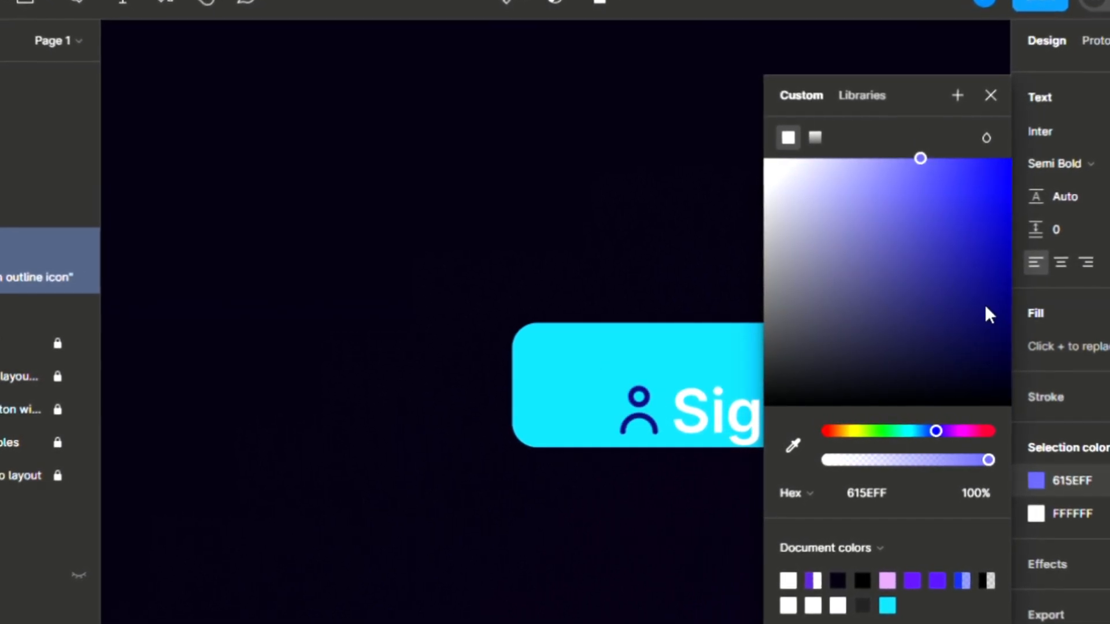
drag(984, 305, 1001, 333)
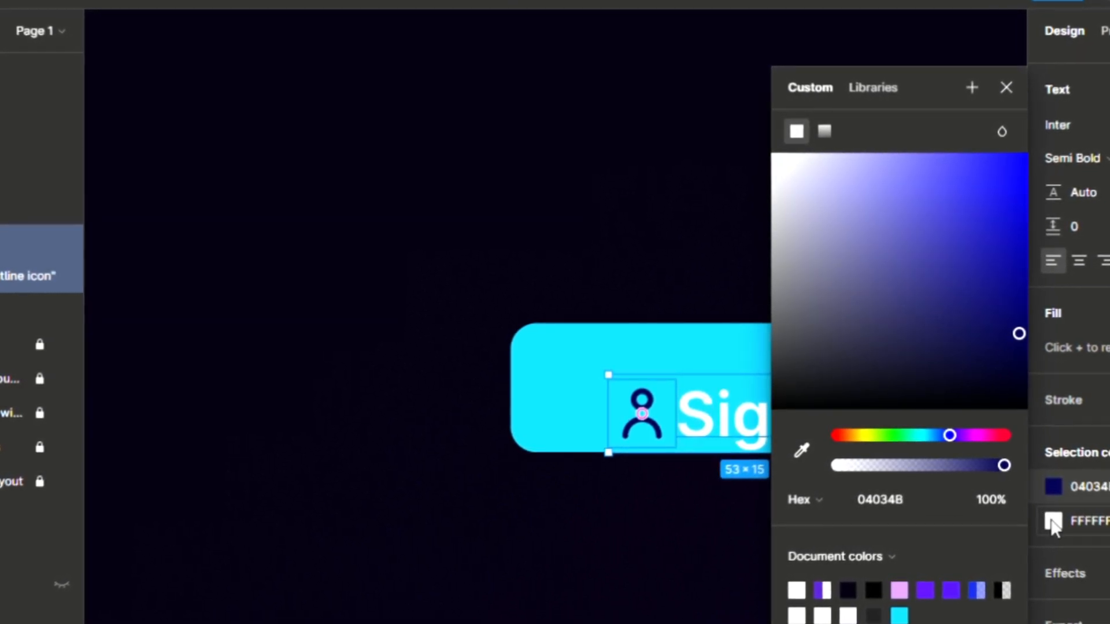
click(1046, 521)
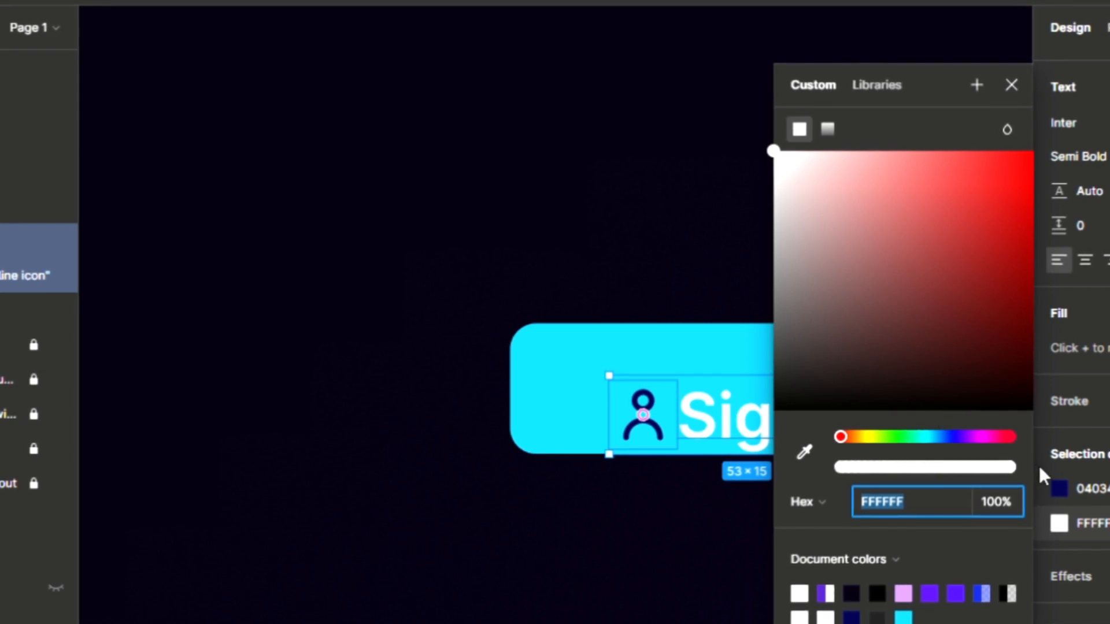
Step: Give the Sign in label the icon's navy colour and vertically centre icon and text
click(808, 457)
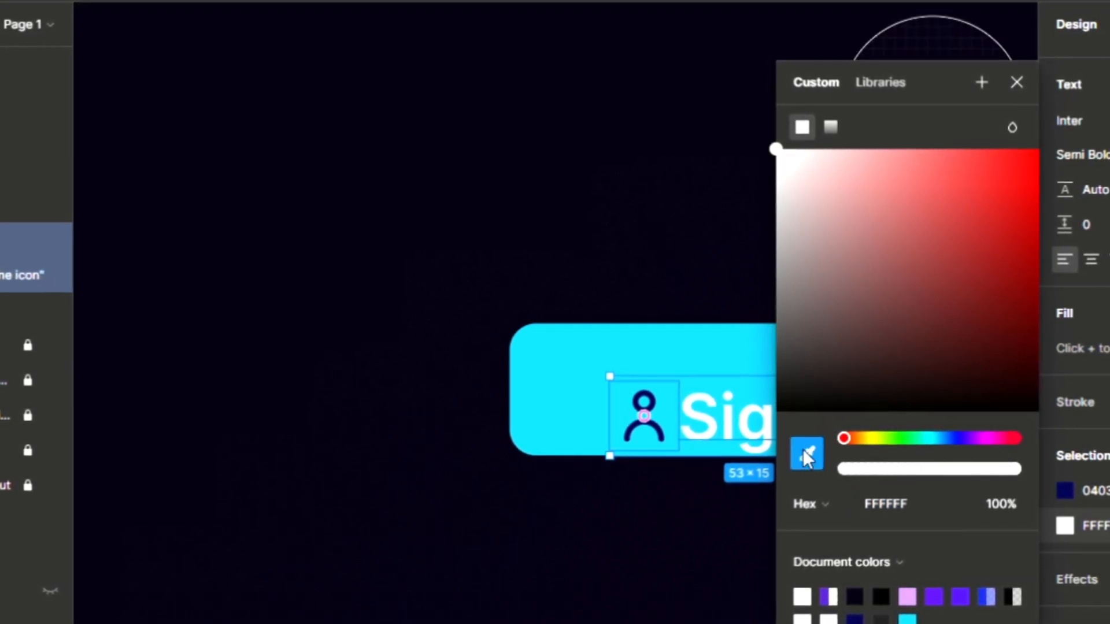
click(647, 408)
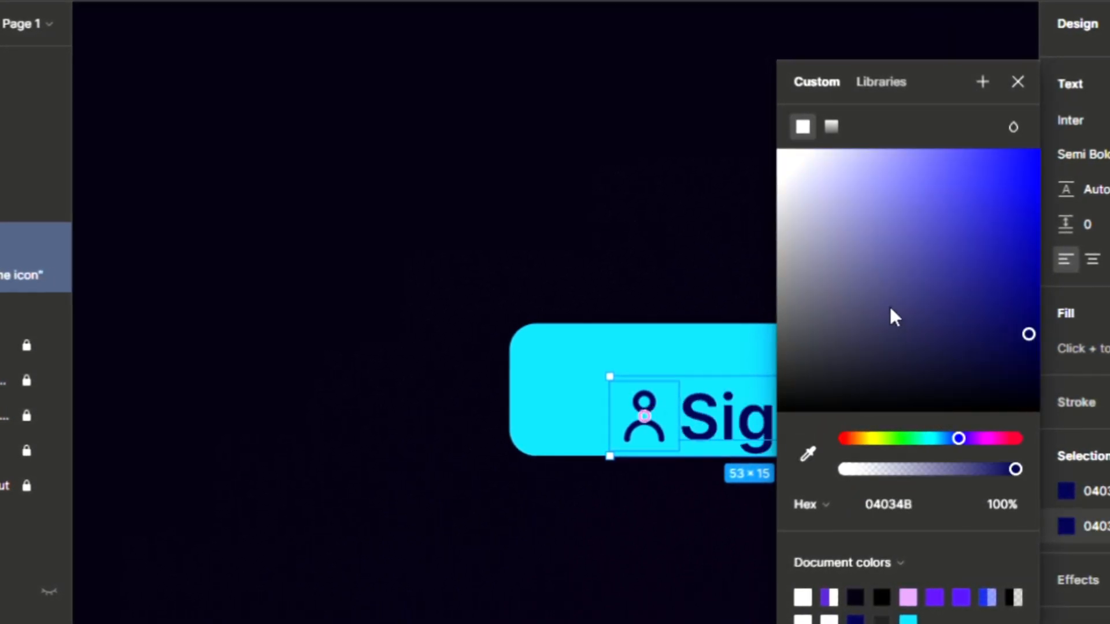
click(1023, 81)
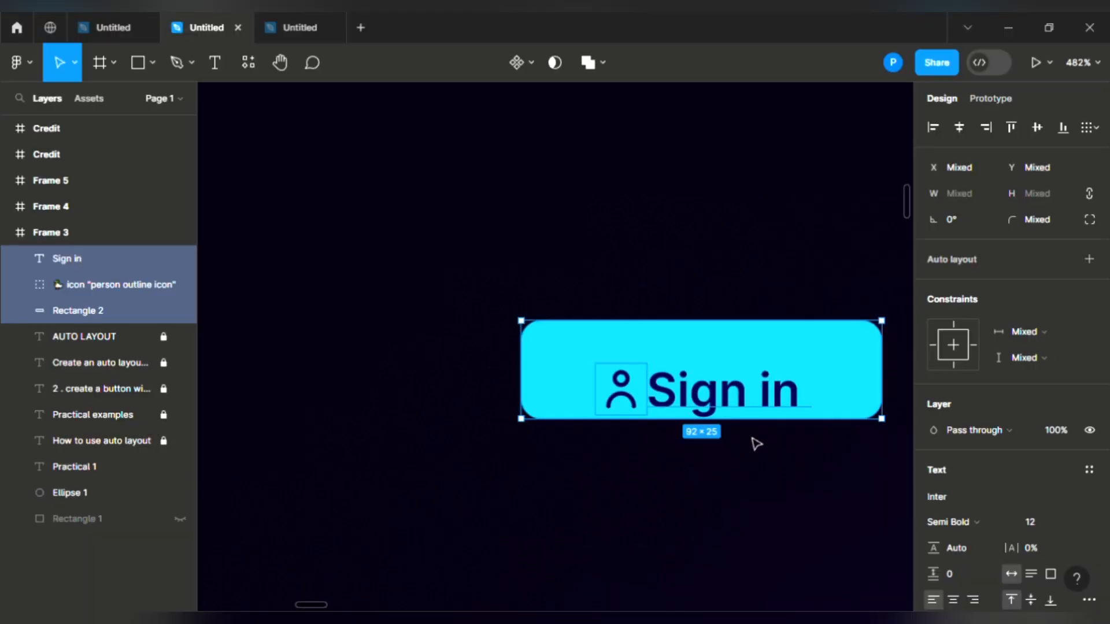
click(1028, 129)
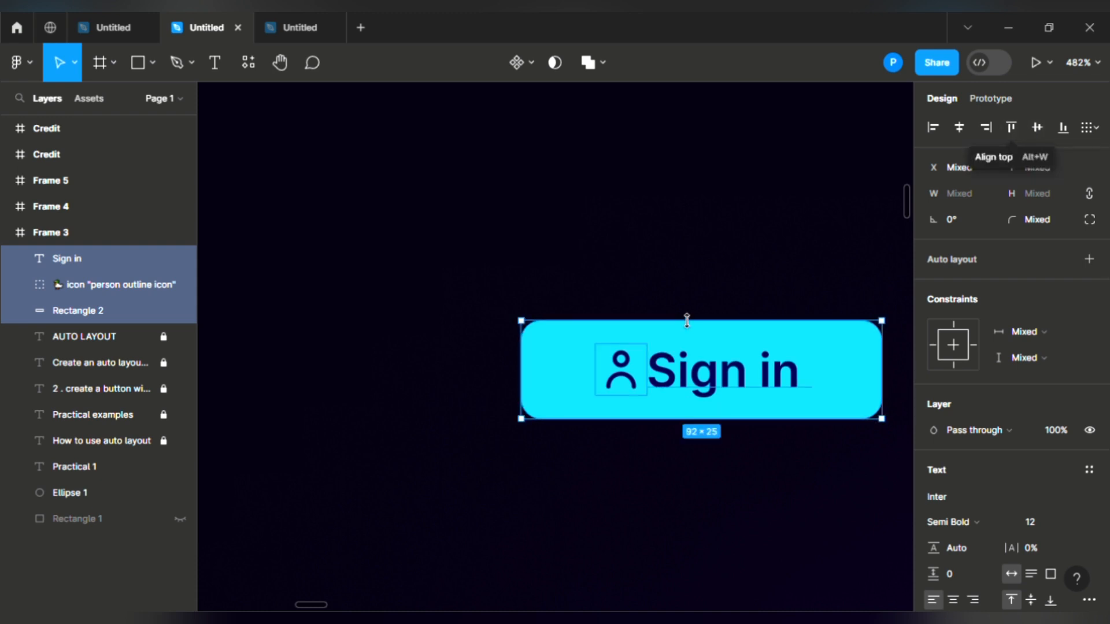
drag(463, 260, 877, 471)
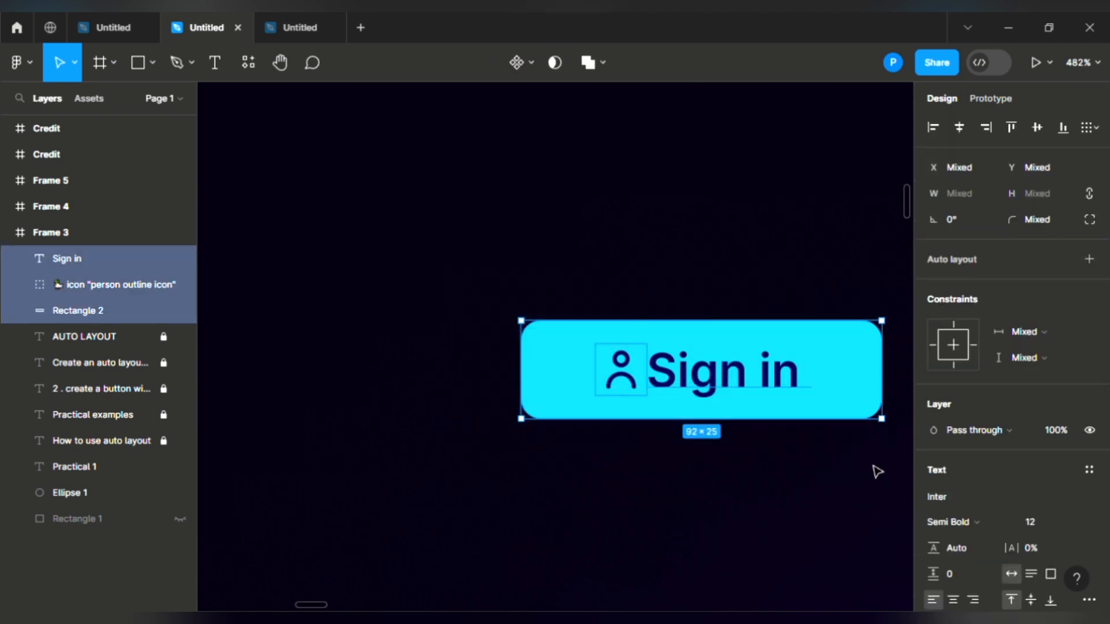
Step: Duplicate the Sign in button and place the copy directly below the original
key(ctrl+d)
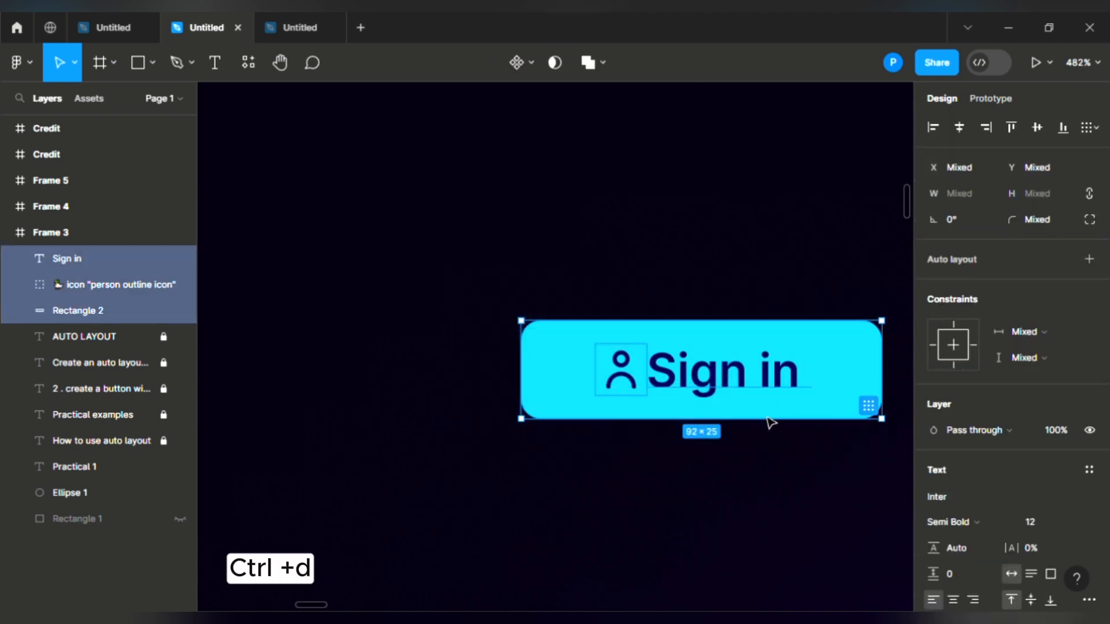
key(ctrl+d)
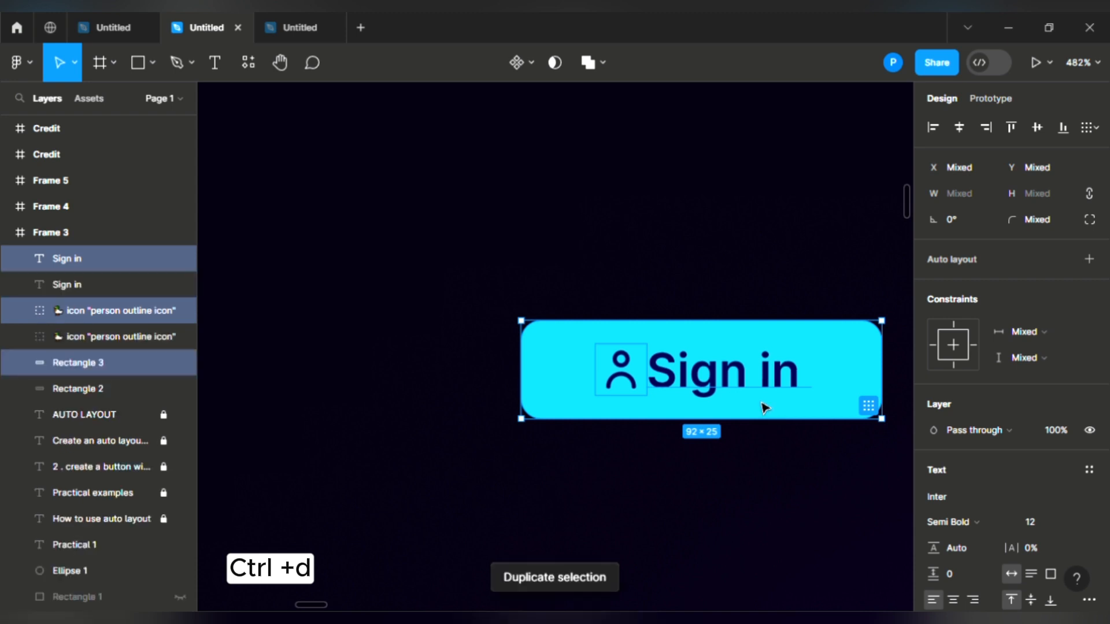
drag(722, 365, 740, 530)
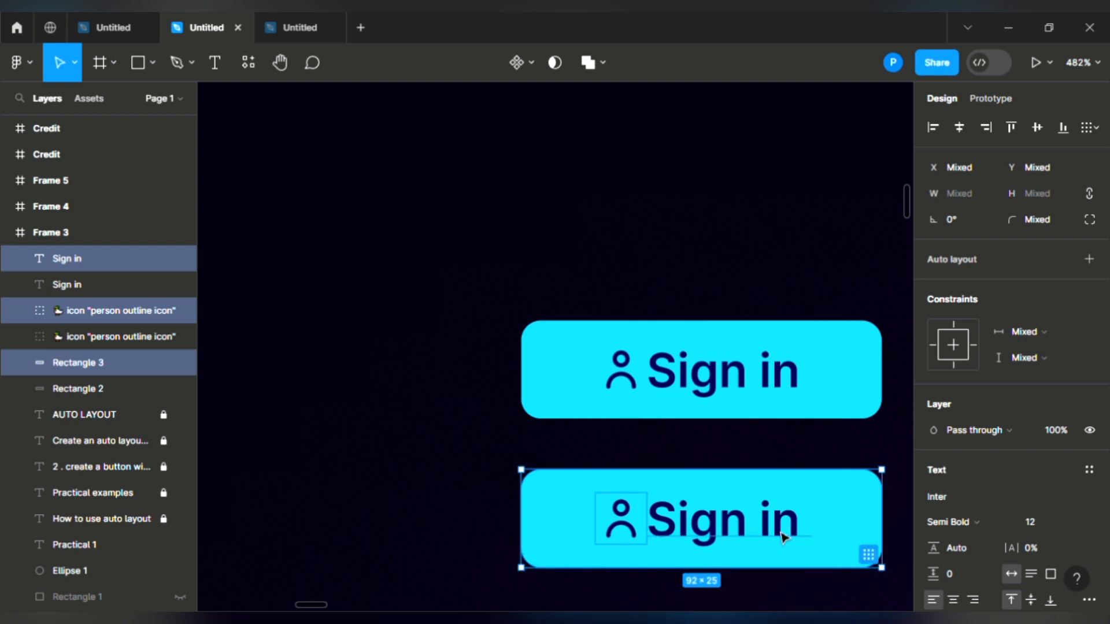
Step: Relabel the copy 'password', then undo it back to Sign in
double_click(763, 532)
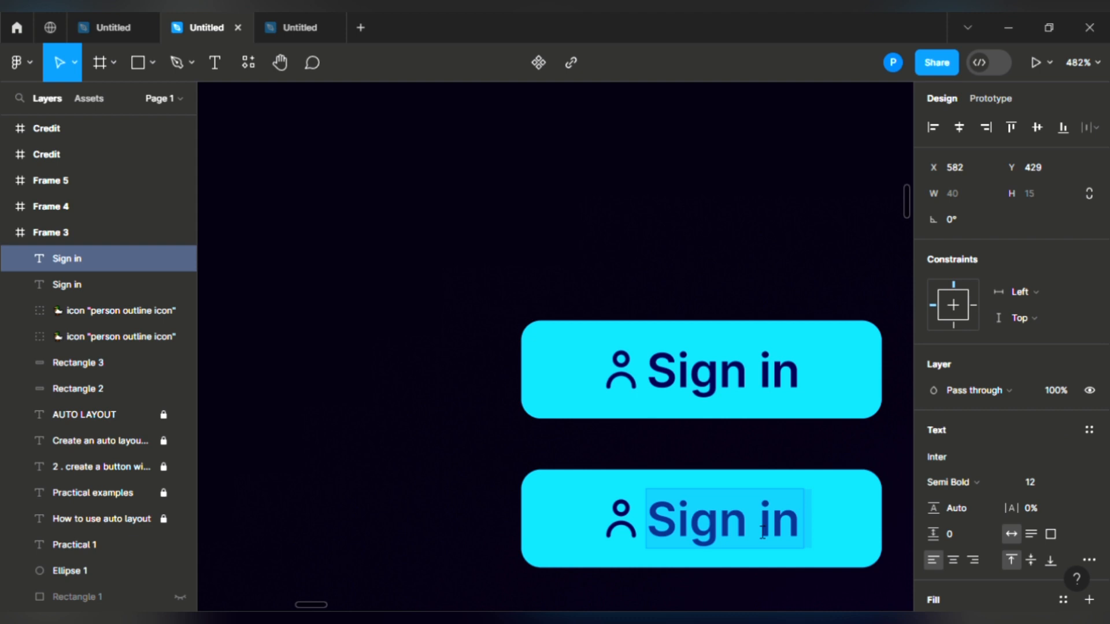
text(pass)
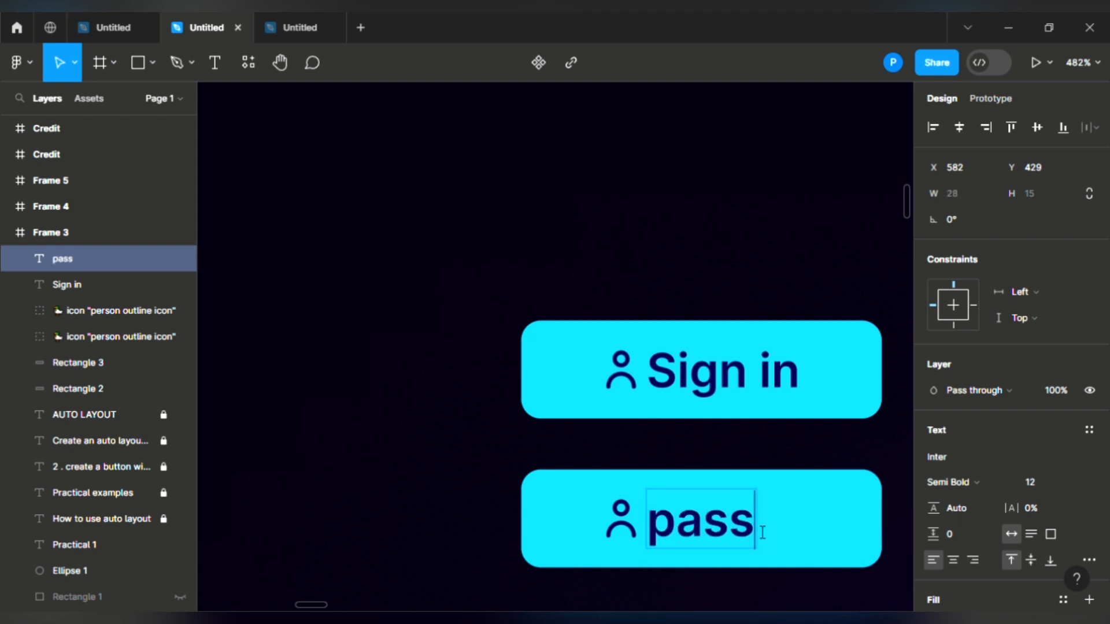
text(word)
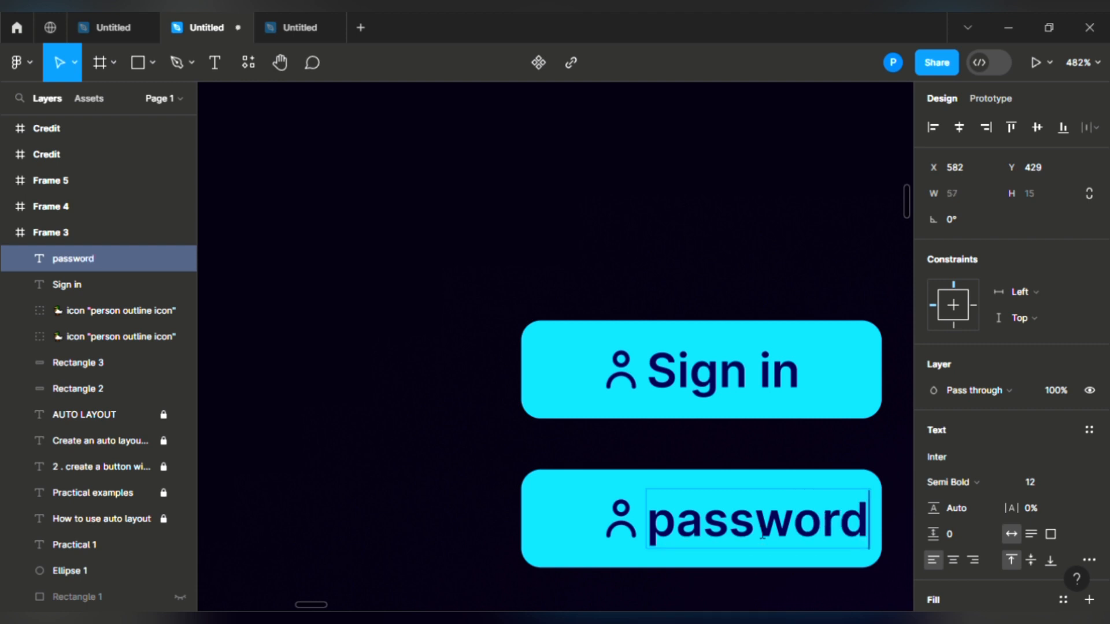
key(Escape)
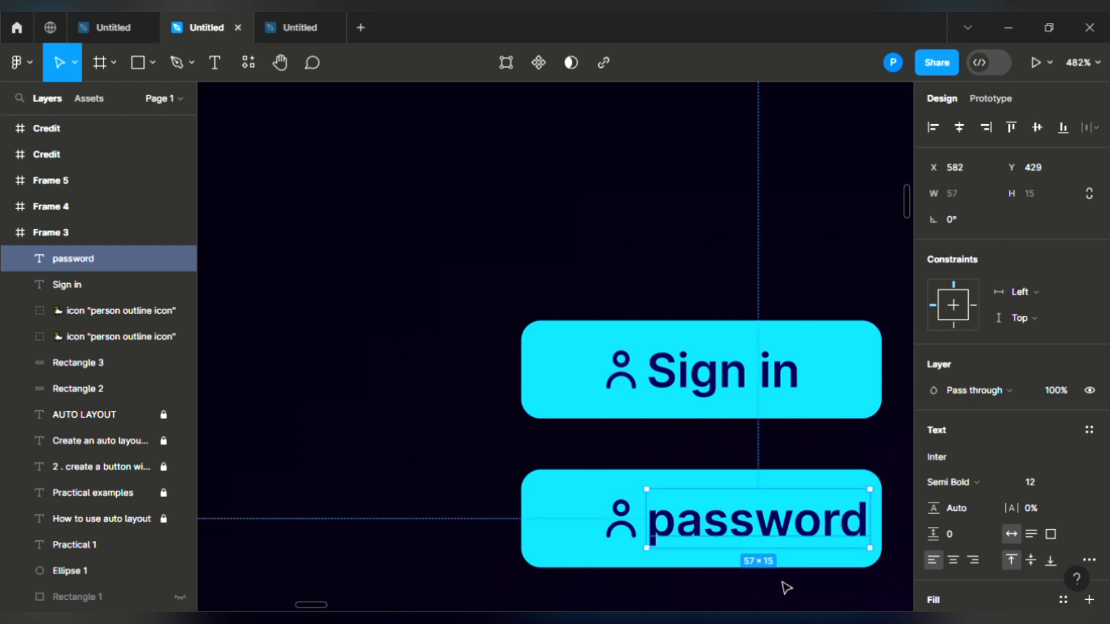
click(577, 498)
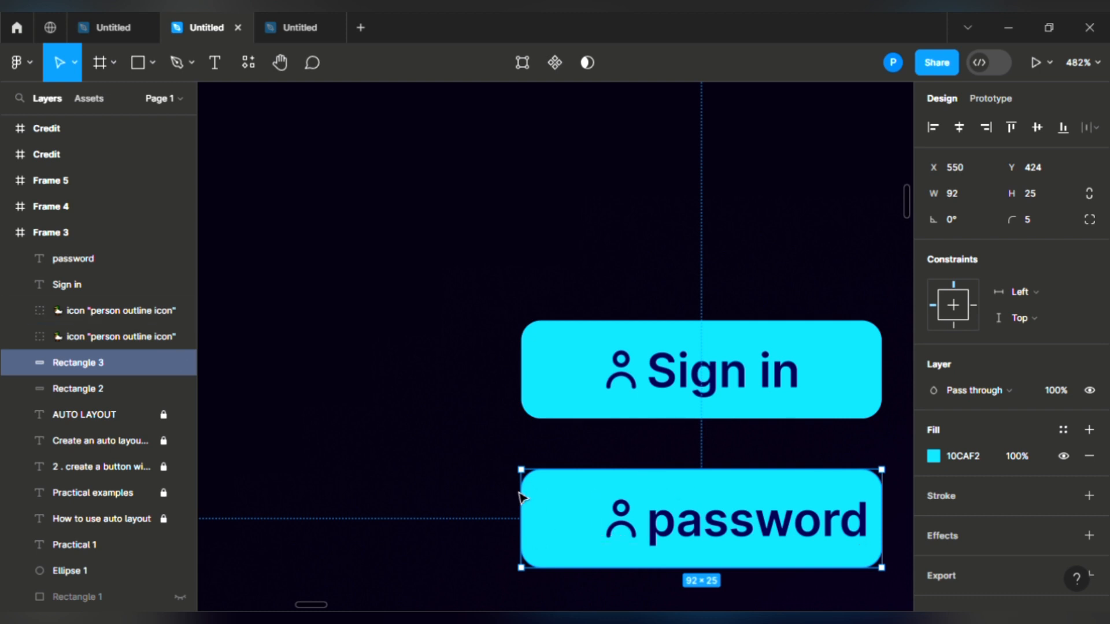
key(ctrl+z)
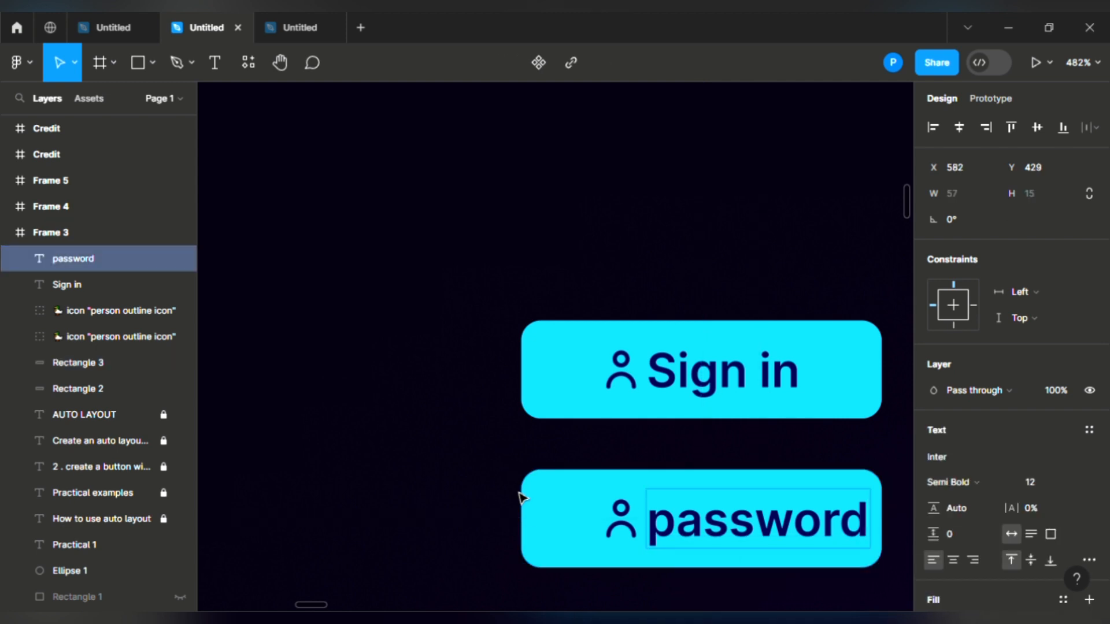
key(ctrl+z)
key(ctrl+z)
key(ctrl+z)
key(ctrl+z)
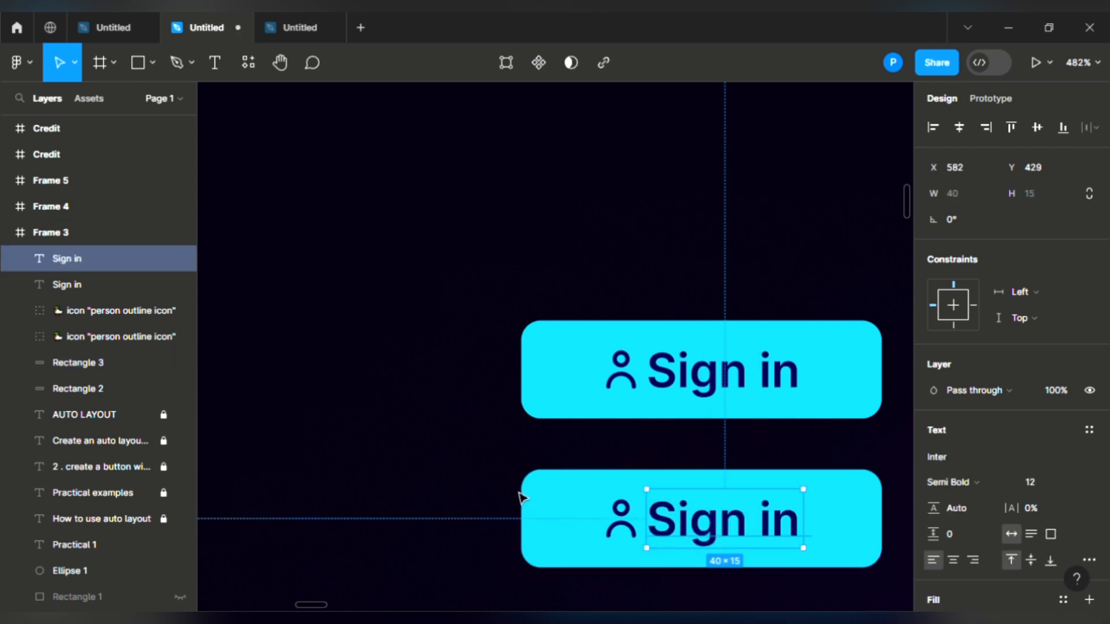
key(ctrl+z)
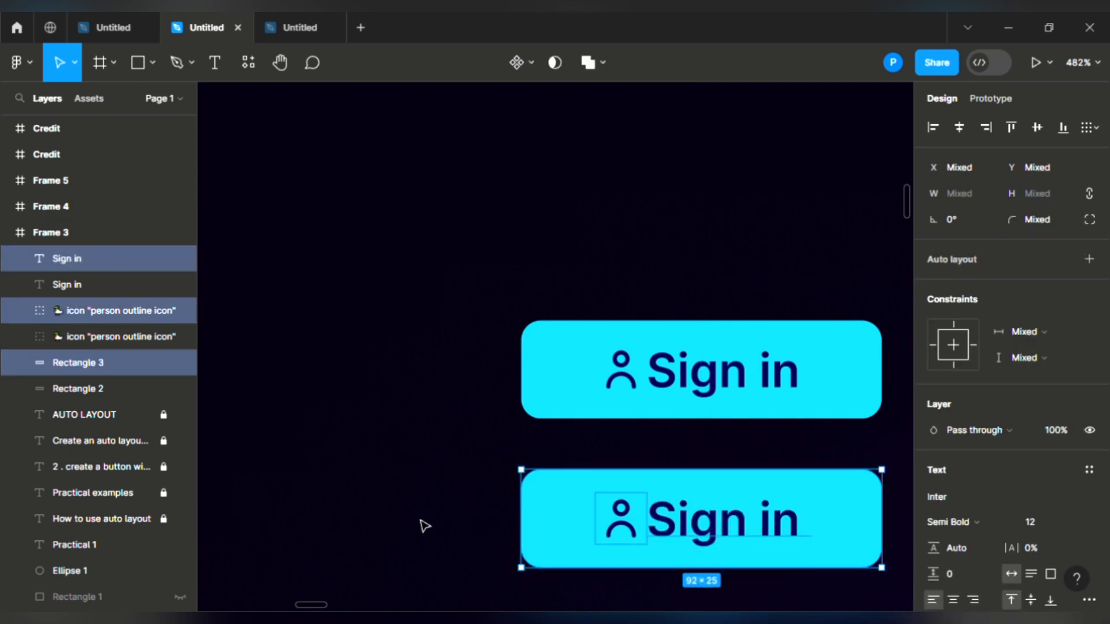
Step: Wrap the second button's layers in an auto layout frame
click(425, 526)
drag(374, 430, 821, 578)
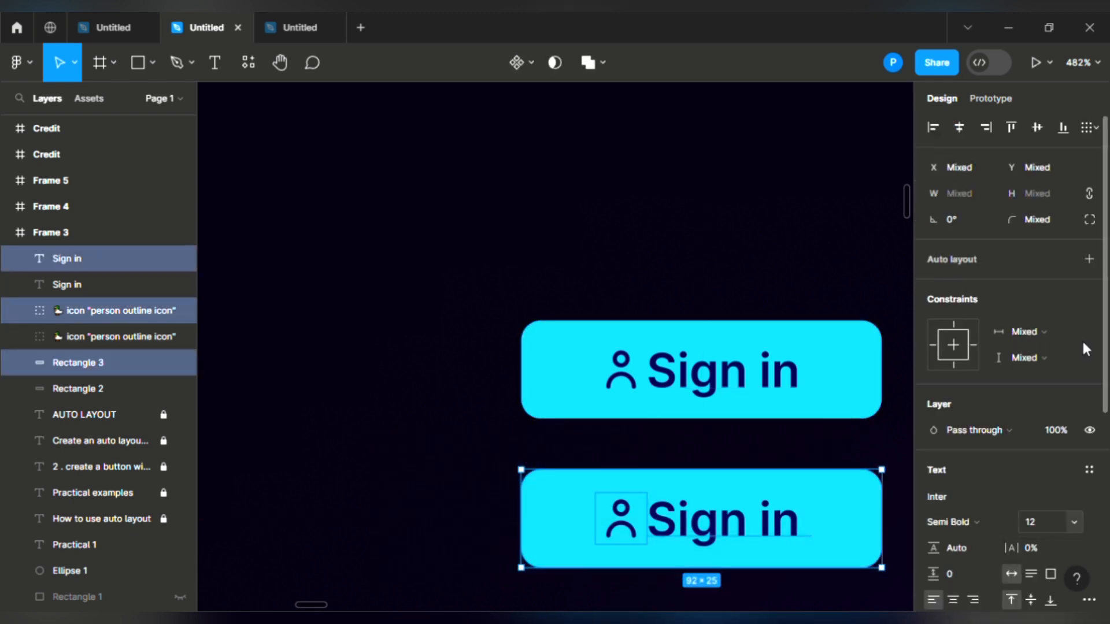
click(1091, 260)
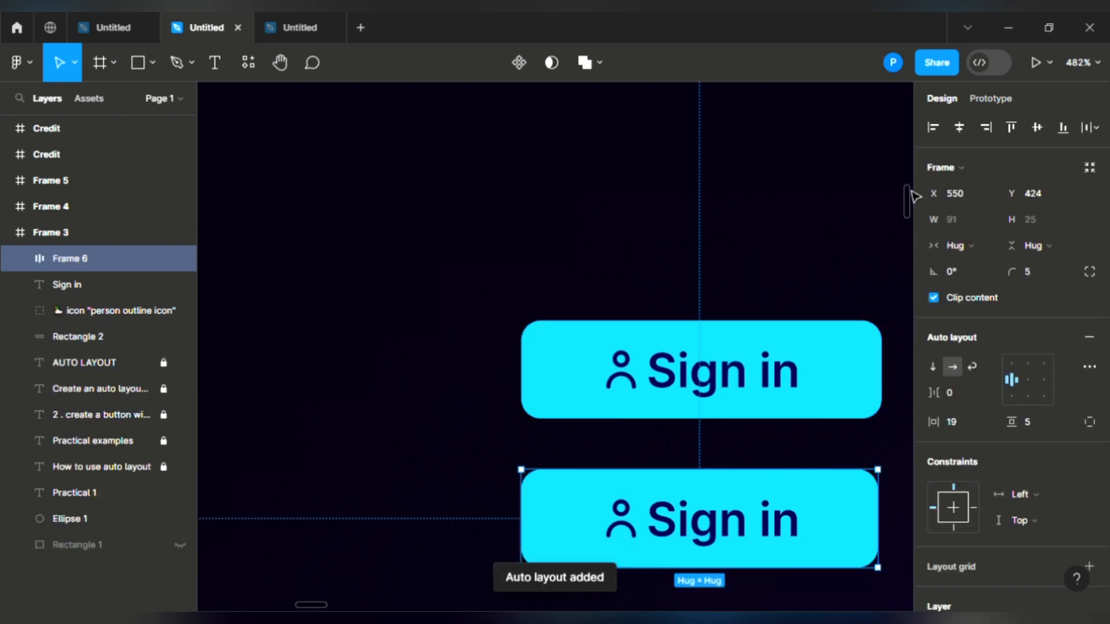
scroll(912, 208, down, 5)
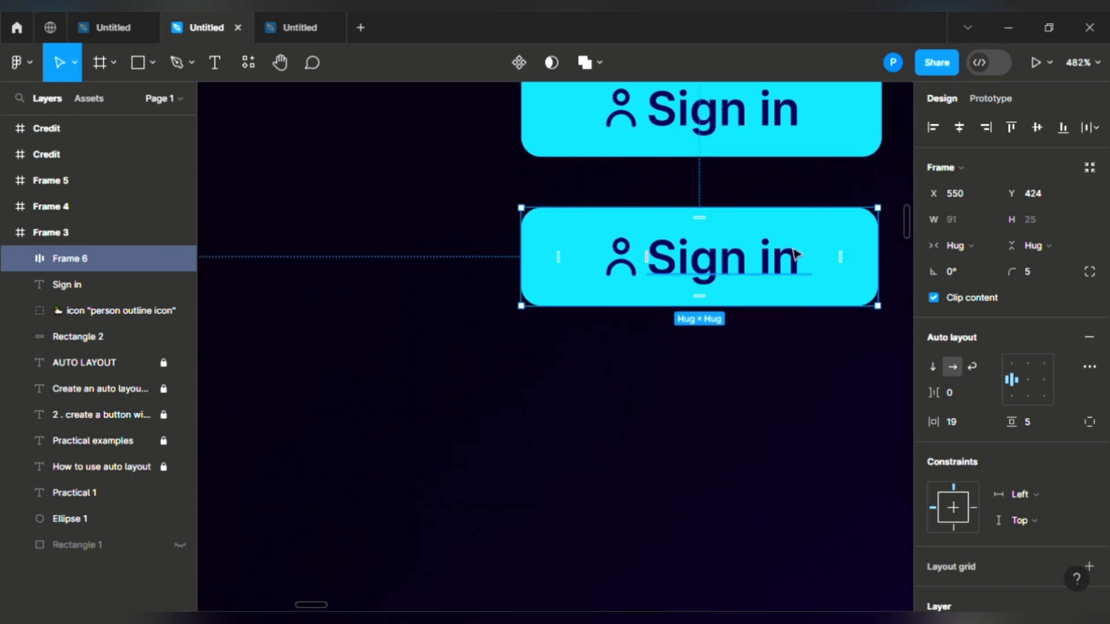
Step: Duplicate the second button below it and change the copy's label to 'password'
key(ctrl+d)
drag(762, 249, 758, 400)
double_click(777, 418)
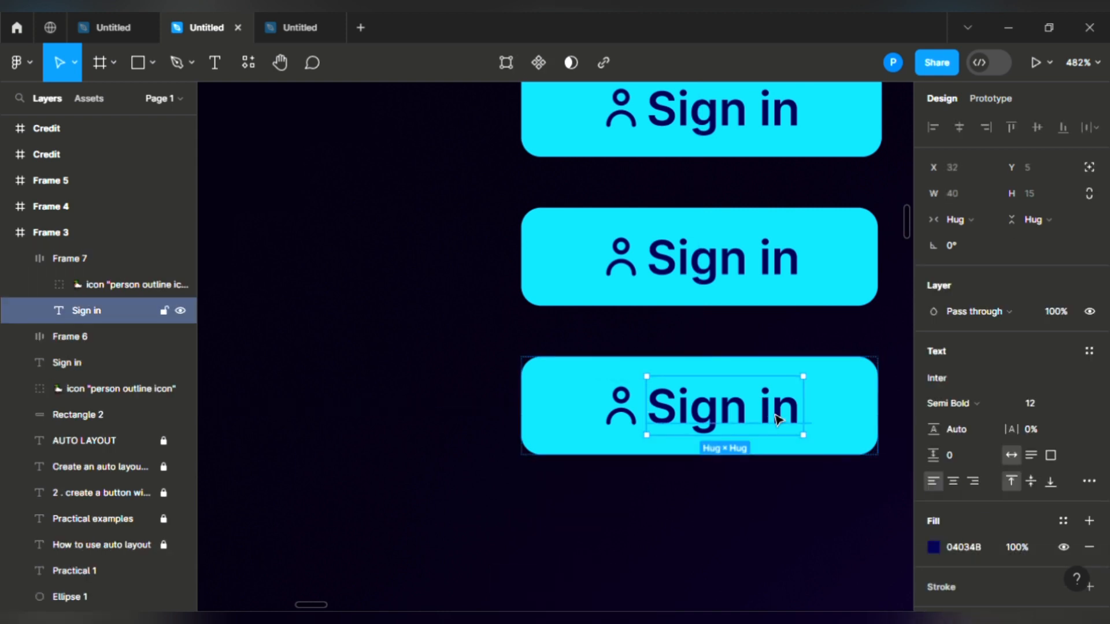
double_click(776, 418)
click(777, 418)
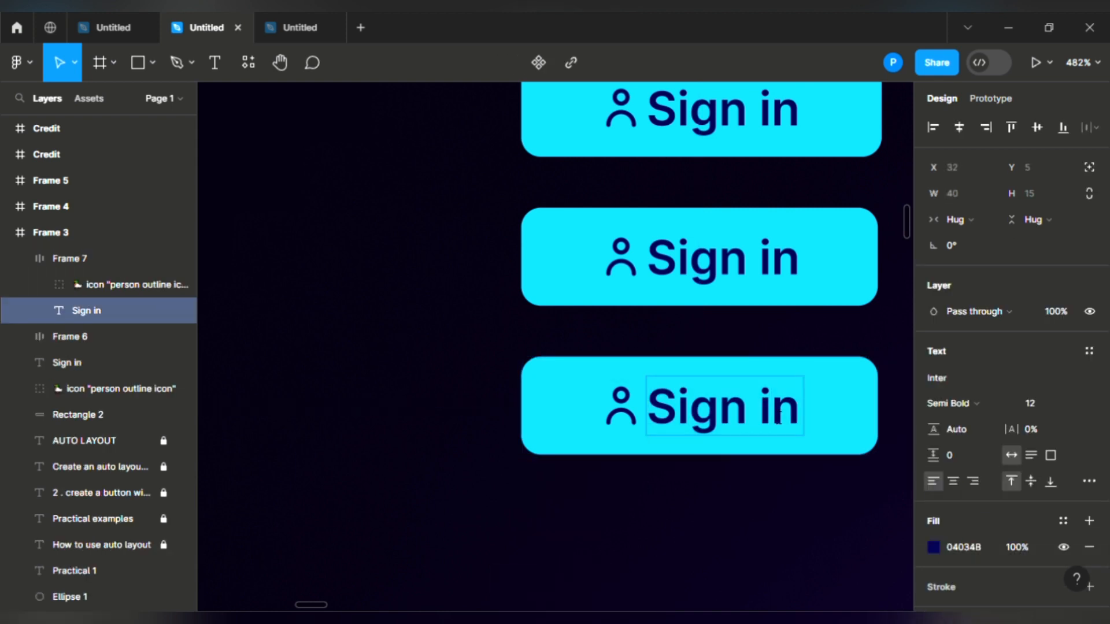
text(ffffff)
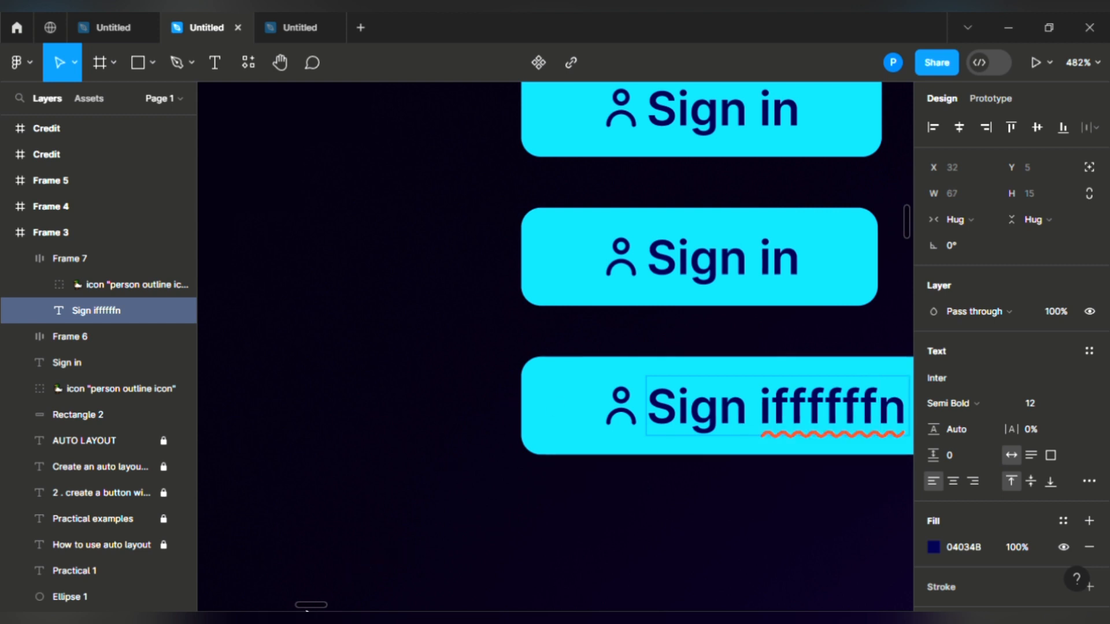
drag(311, 606, 318, 606)
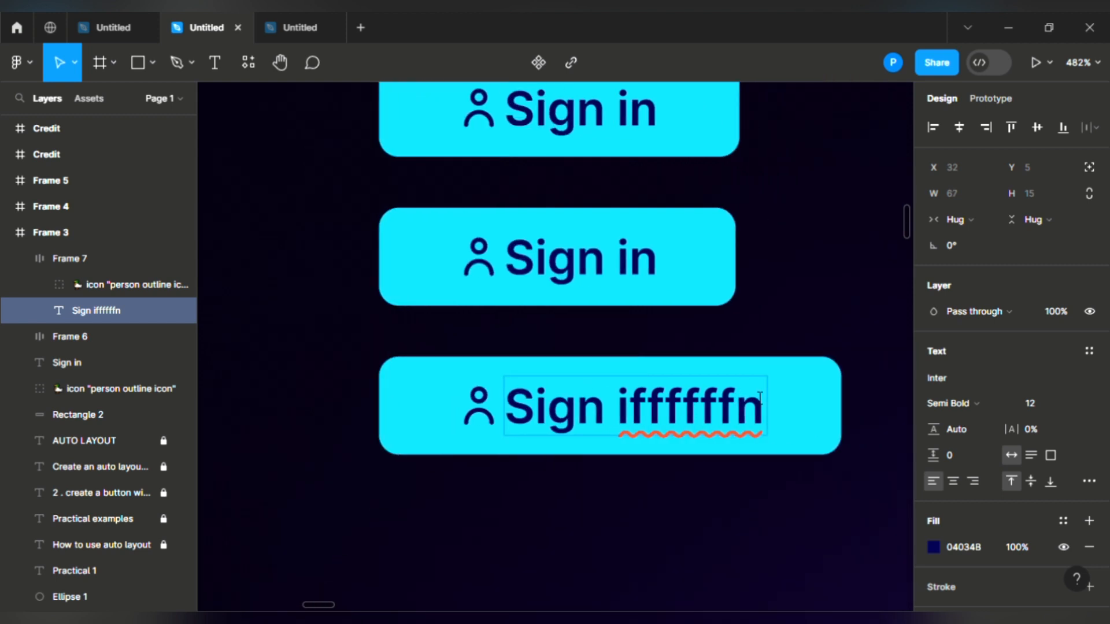
click(769, 415)
key(BackSpace)
key(BackSpace)
key(BackSpace)
key(BackSpace)
key(BackSpace)
key(BackSpace)
key(BackSpace)
key(BackSpace)
key(BackSpace)
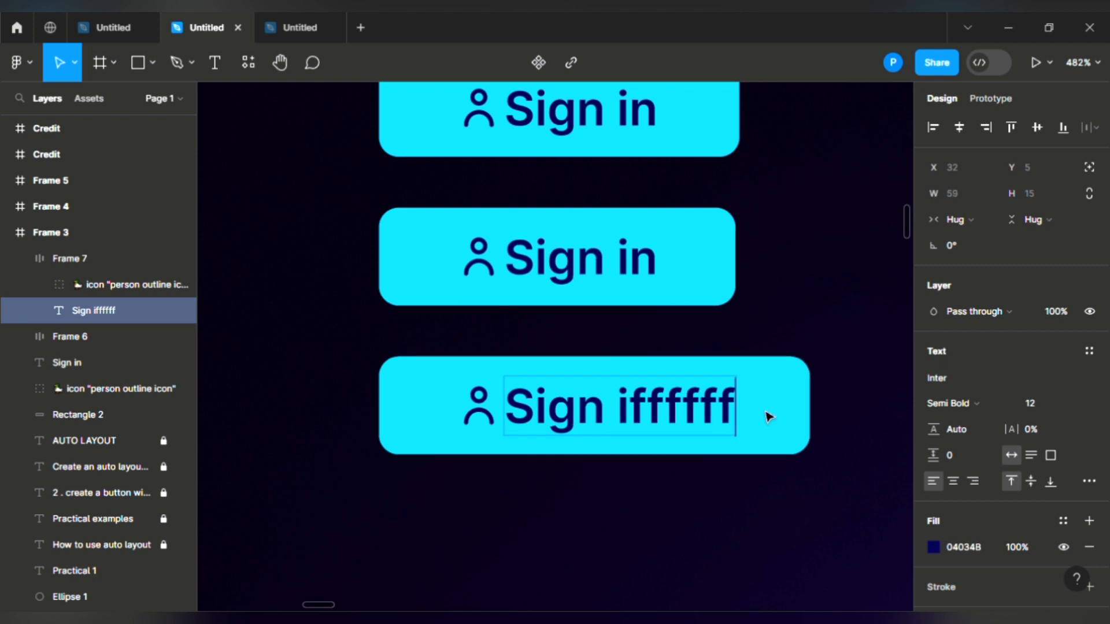
key(BackSpace)
key(BackSpace)
key(BackSpace)
key(BackSpace)
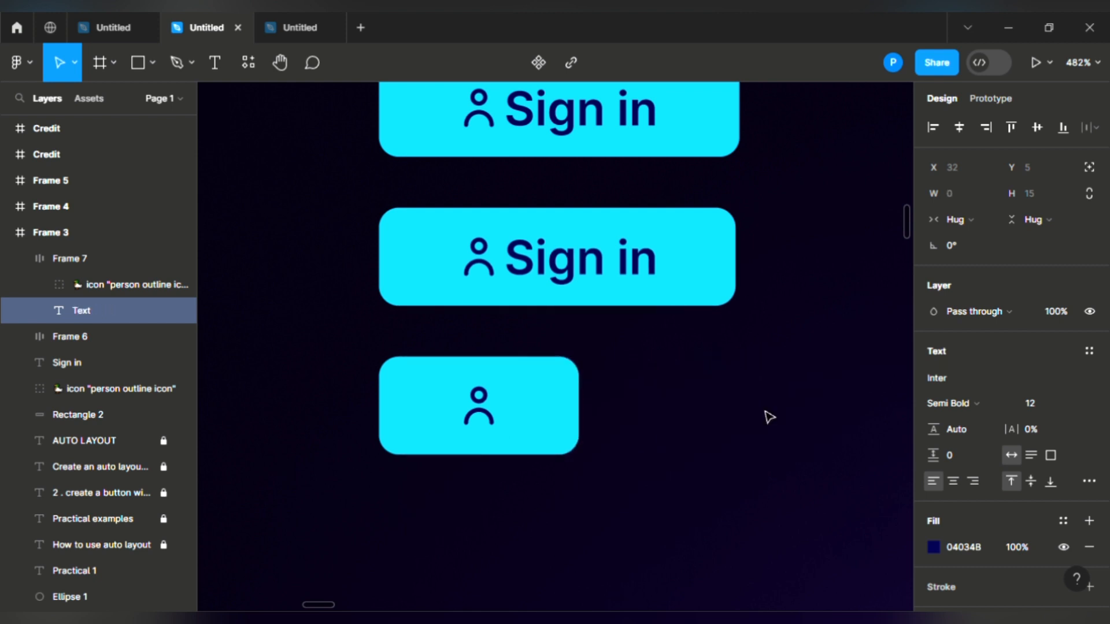
text(p)
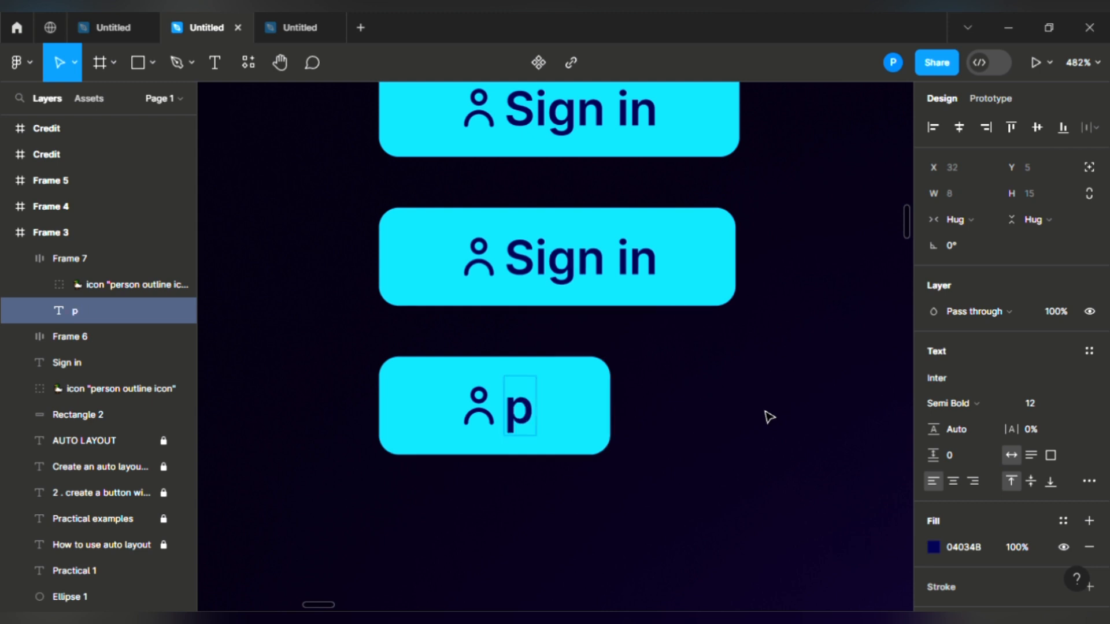
text(assword)
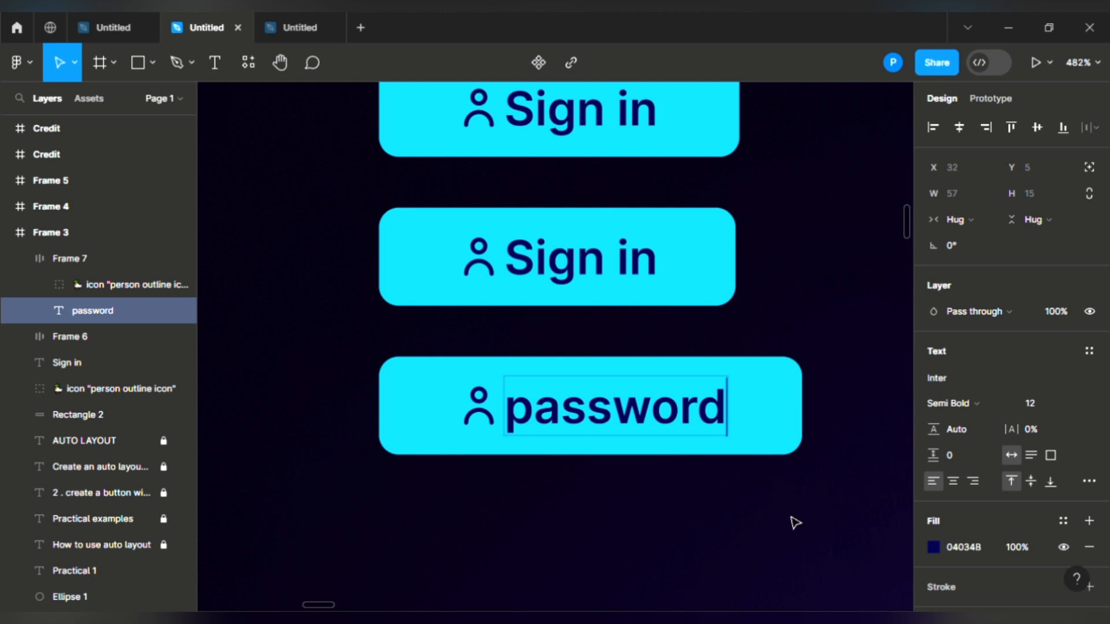
key(Escape)
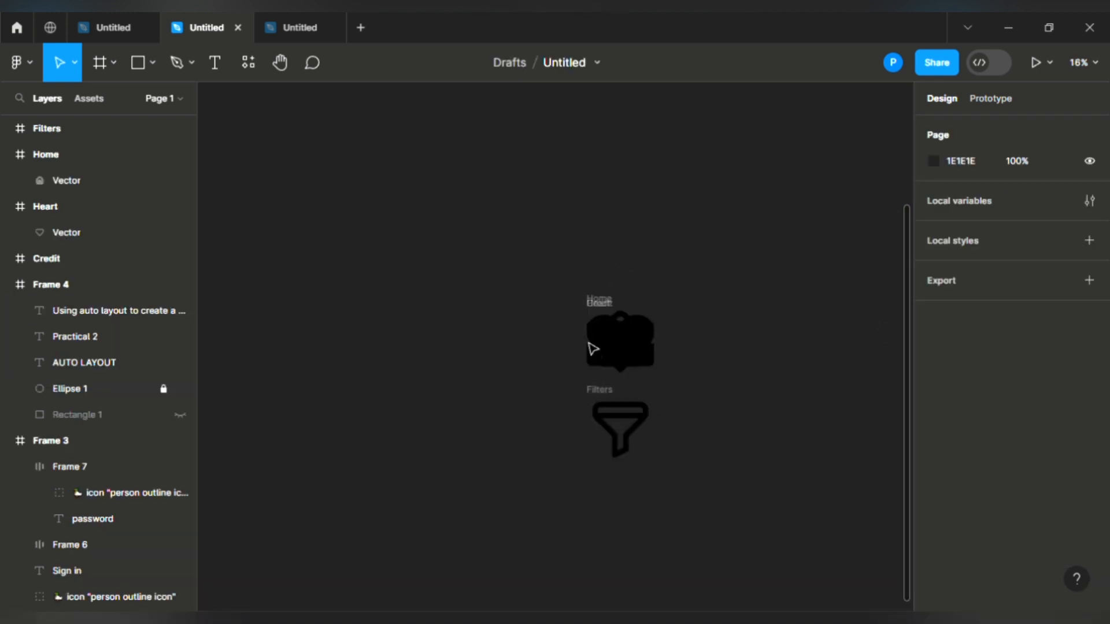
Step: Turn the Filters, Home, Heart and Credit icon frames into separate components and wrap them in auto layout
scroll(669, 370, up, 2)
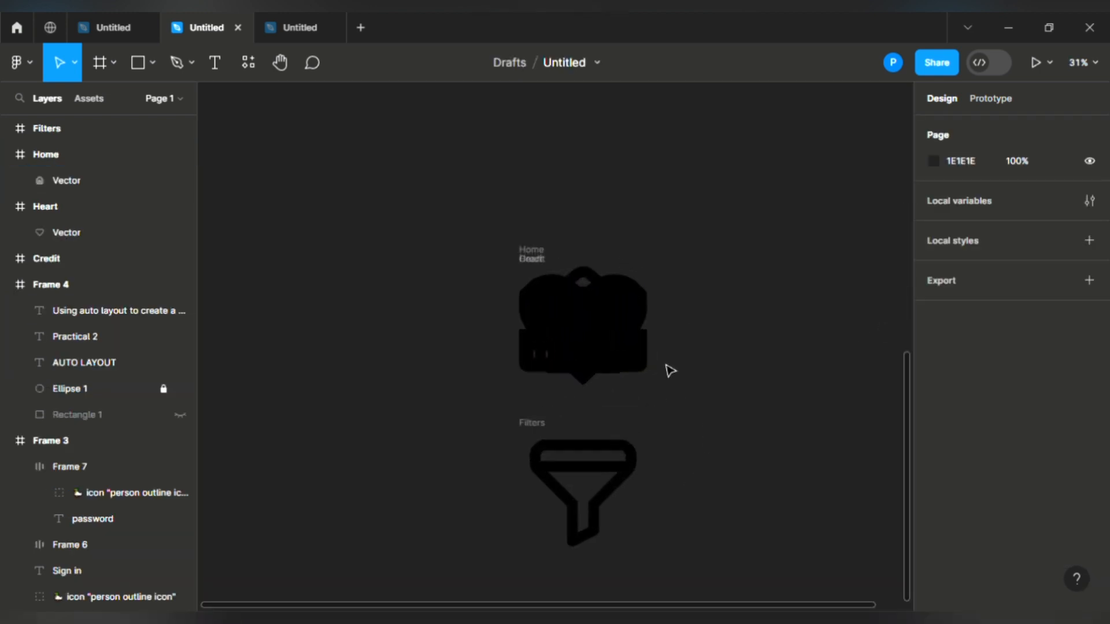
scroll(509, 332, up, 2)
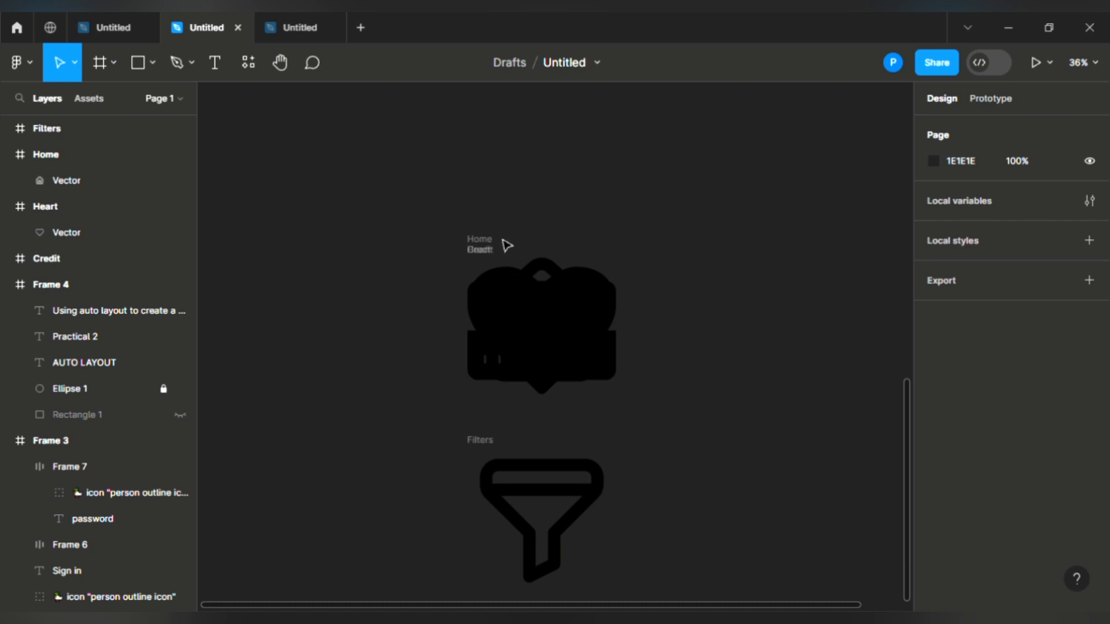
scroll(502, 240, right, 1)
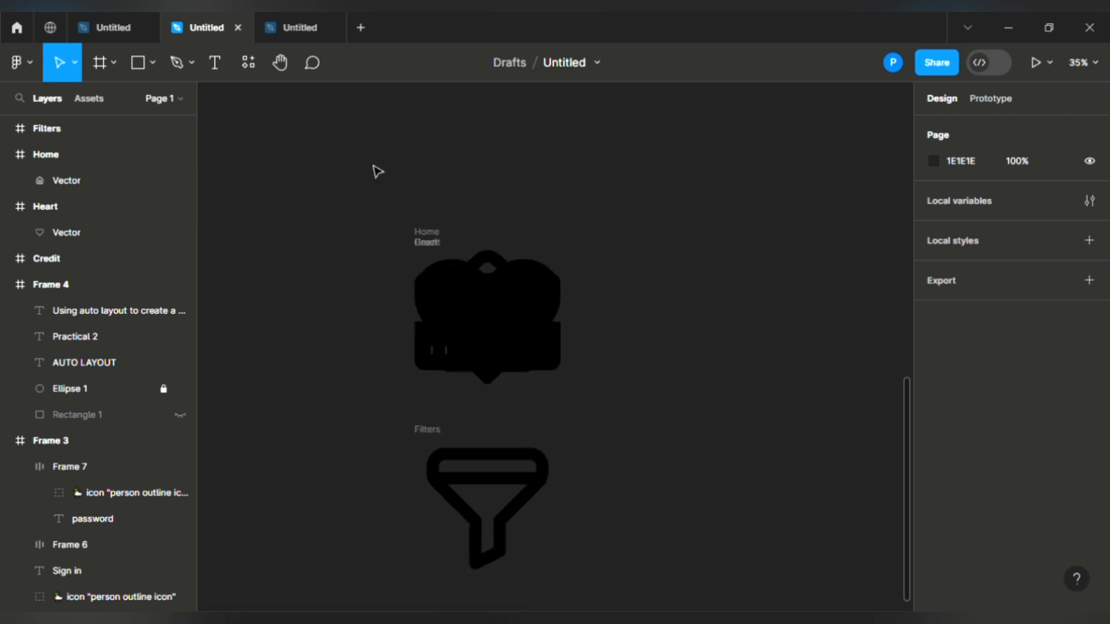
drag(362, 148, 591, 555)
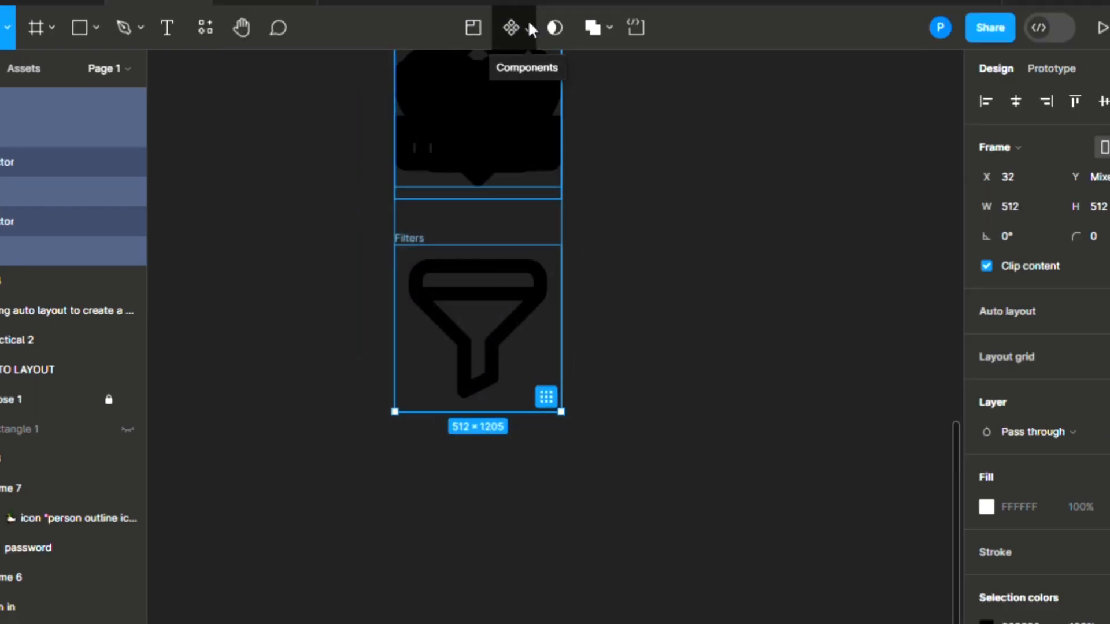
click(529, 24)
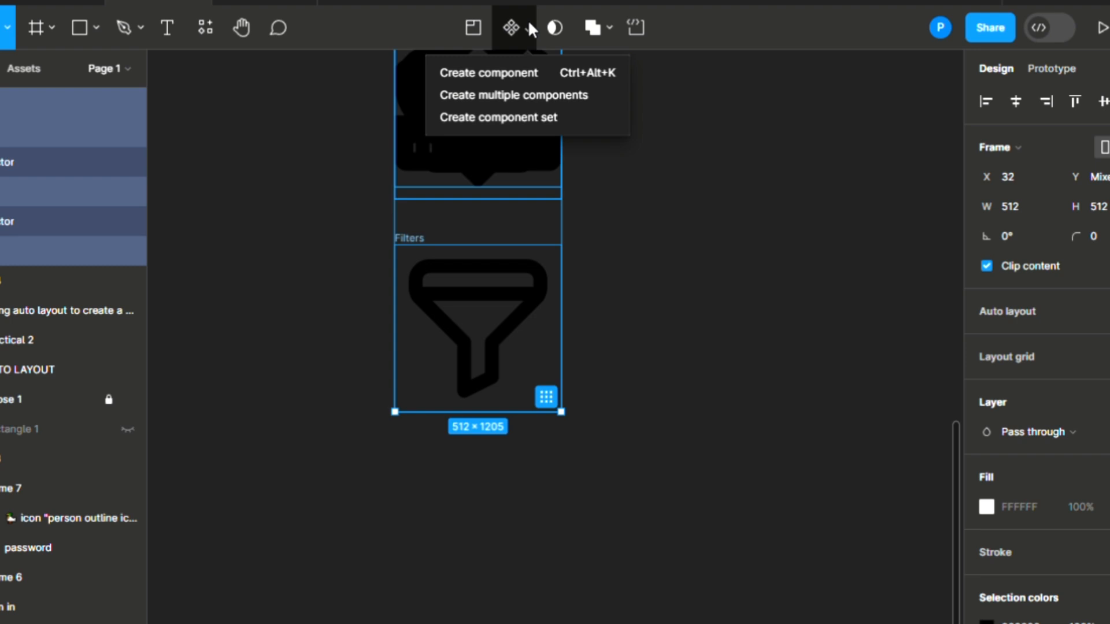
click(503, 96)
scroll(521, 129, up, 4)
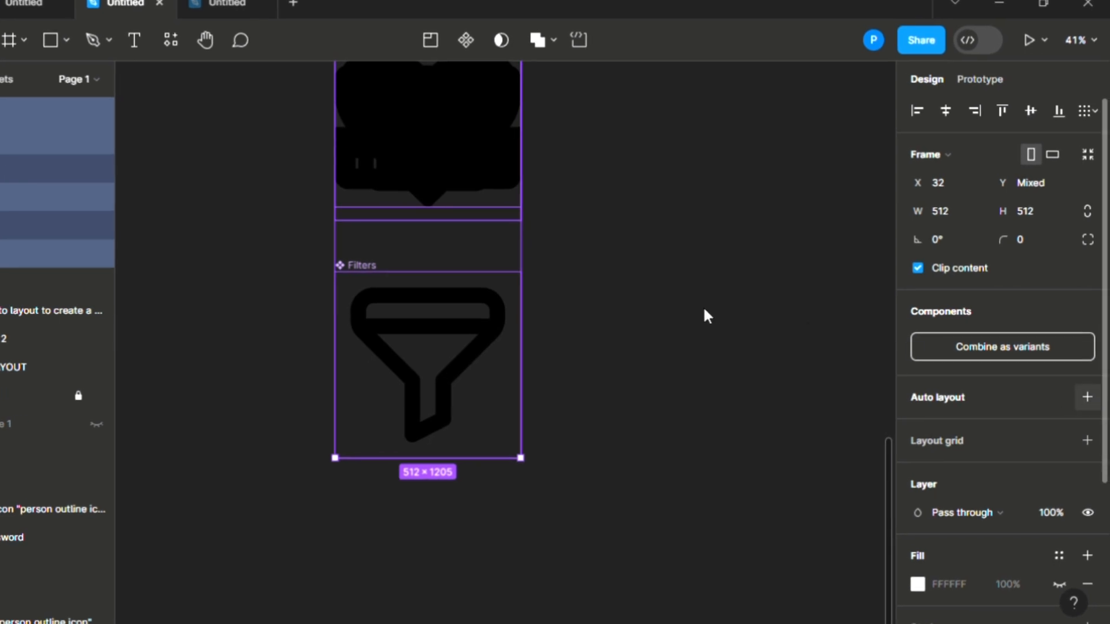
key(shift+a)
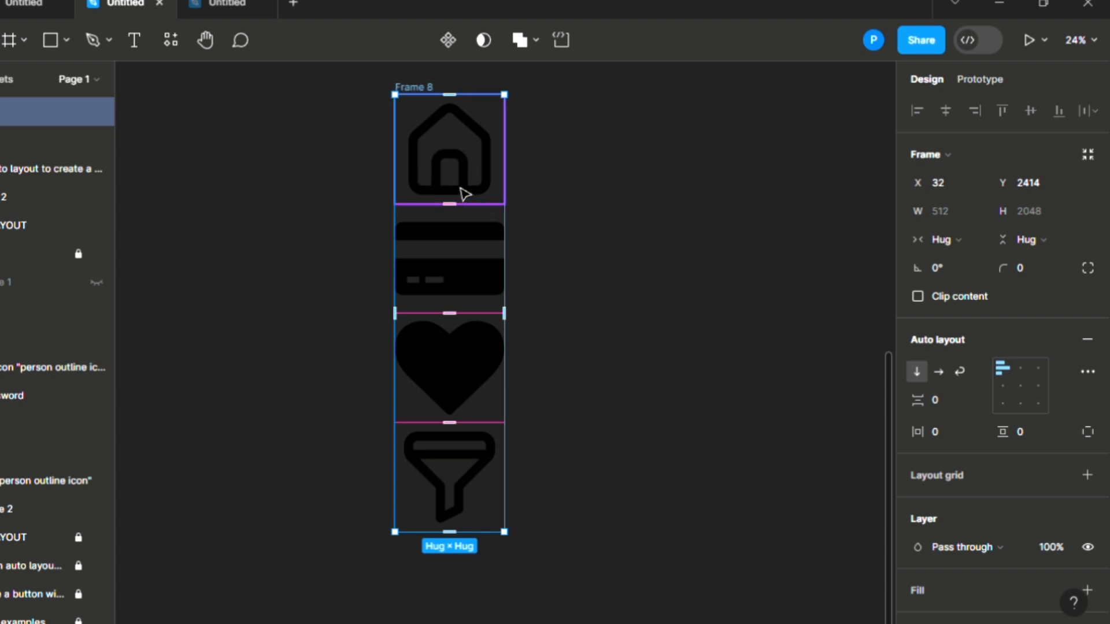
Step: Lay Frame 8's four icons out in a horizontal row with a 56 gap
click(933, 376)
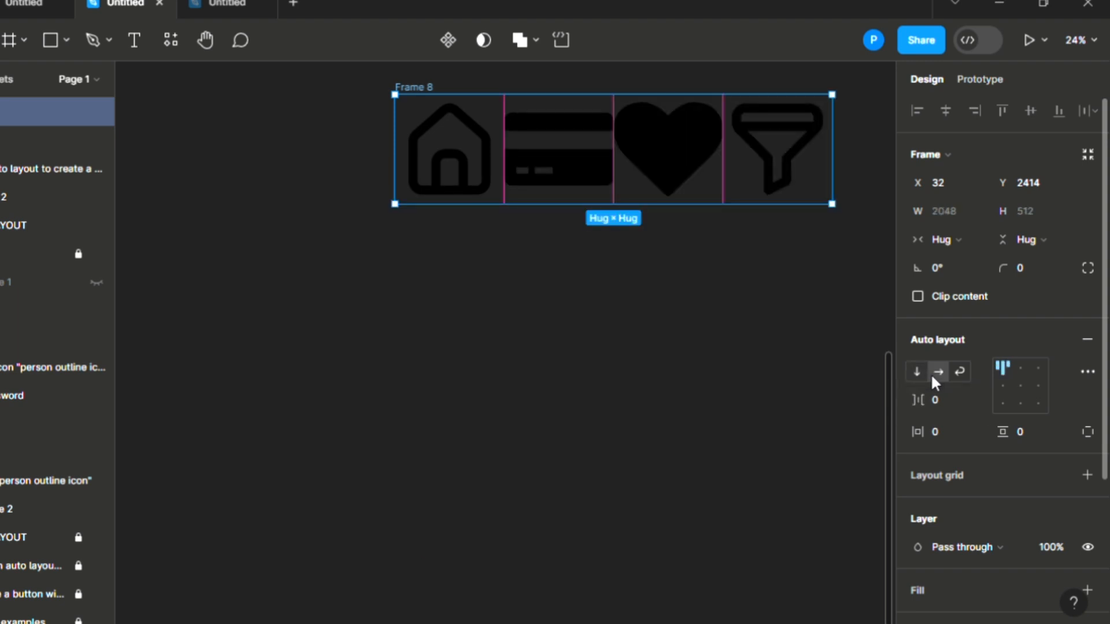
mouse_move(925, 400)
mouse_down()
mouse_move(986, 398)
mouse_move(867, 397)
mouse_move(1021, 396)
mouse_move(930, 403)
mouse_up()
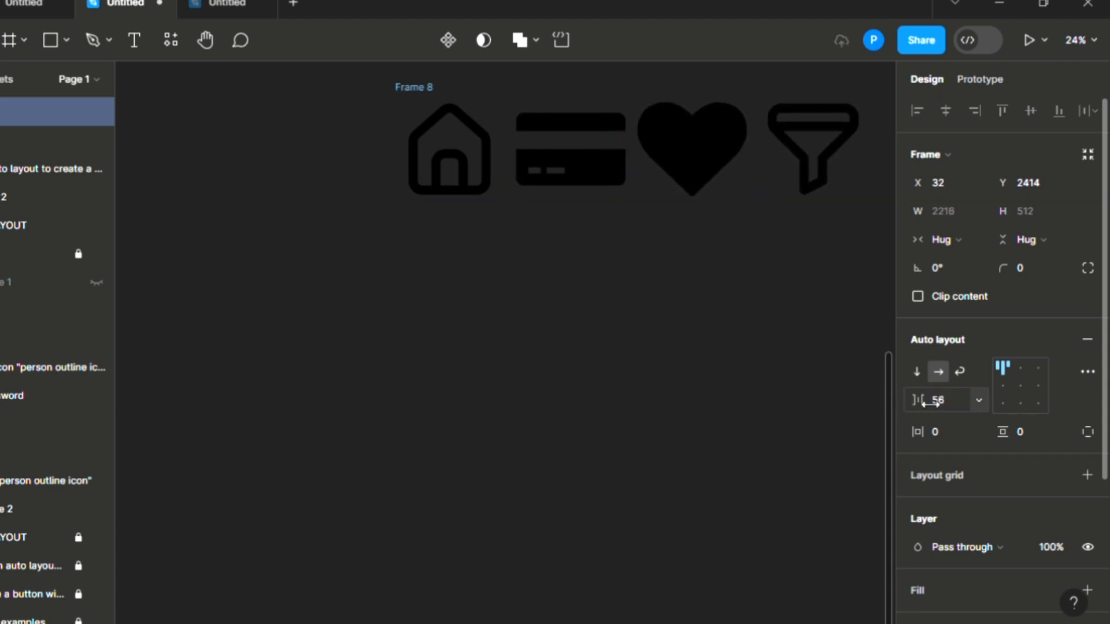
scroll(855, 424, down, 4)
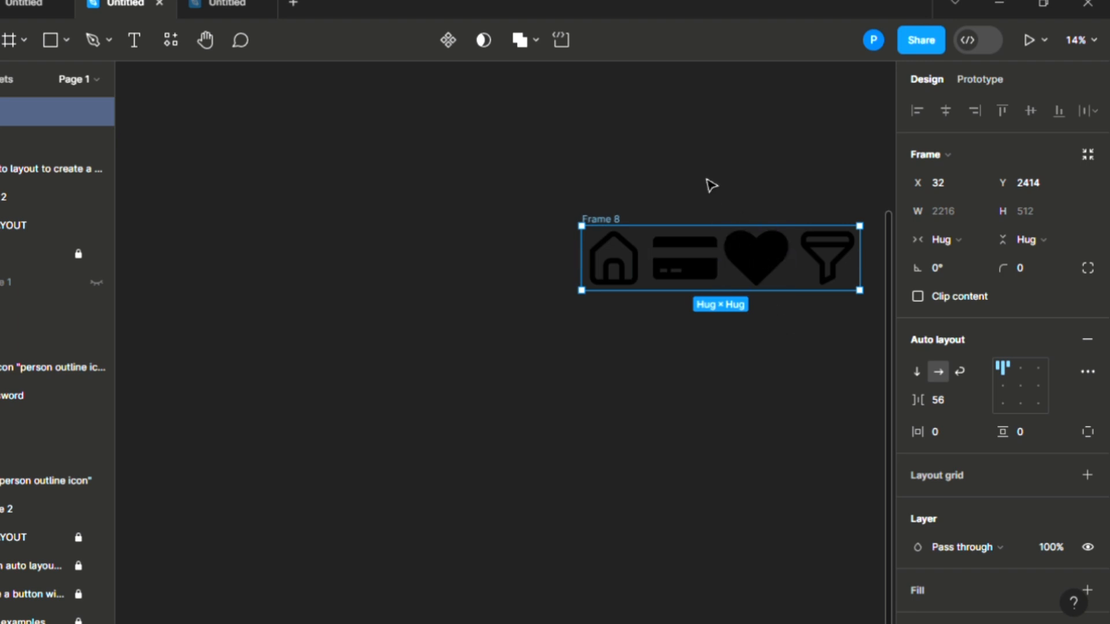
Step: Add an Android Large phone frame at 360 × 800
key(f)
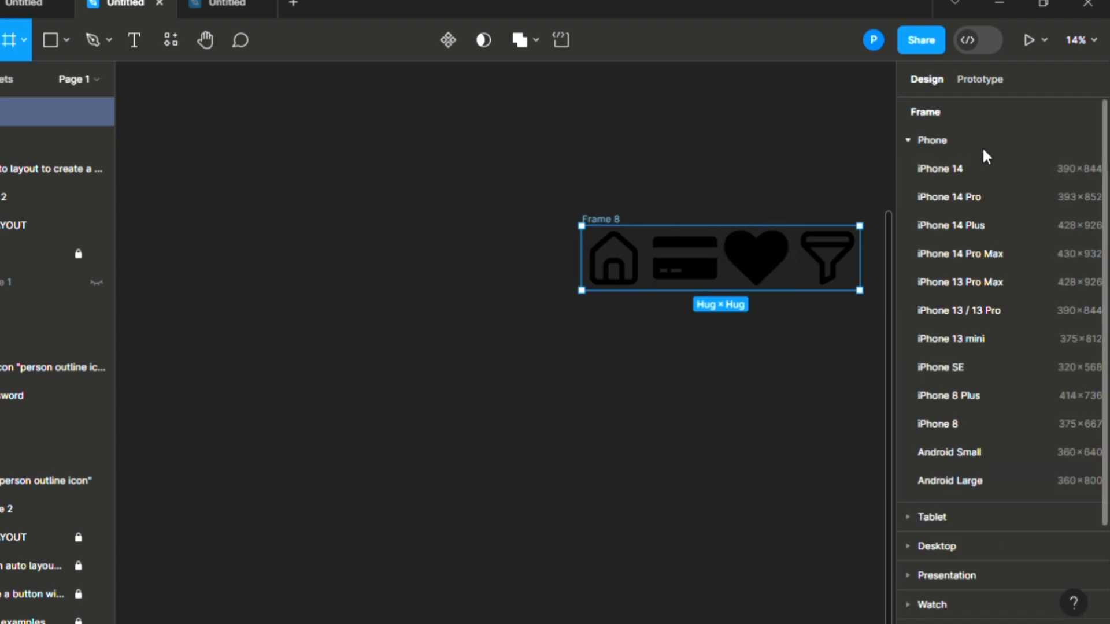
click(940, 141)
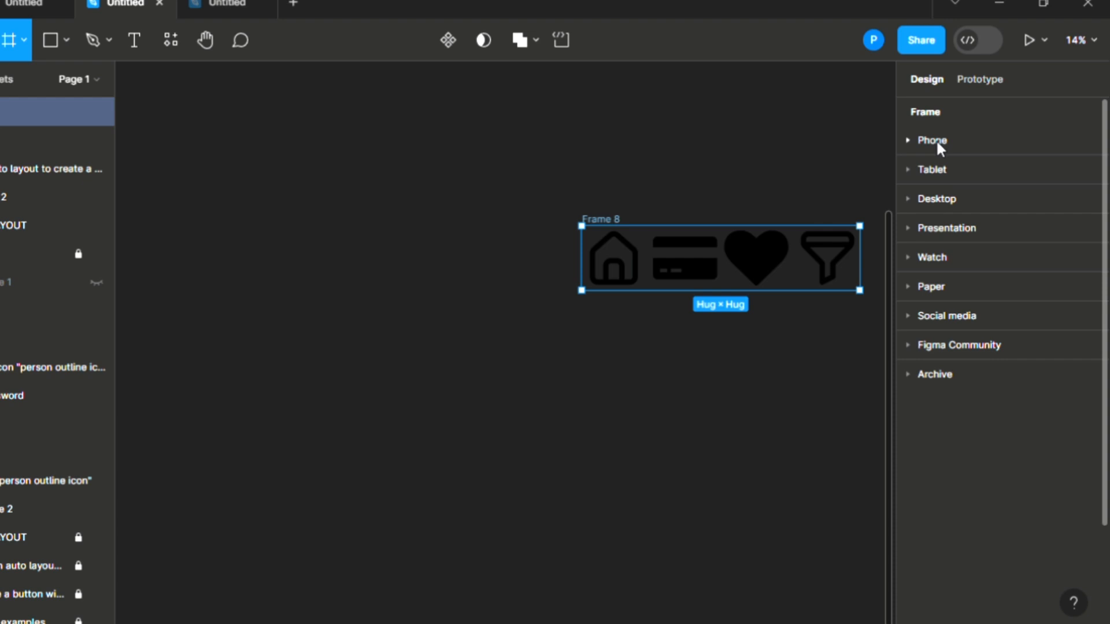
click(921, 141)
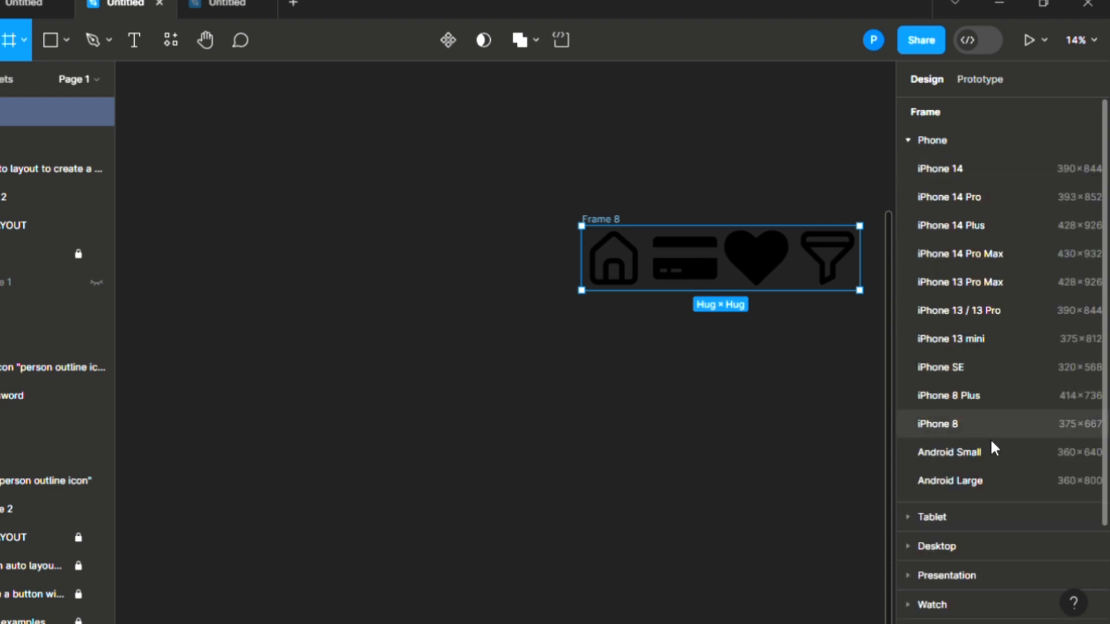
click(992, 491)
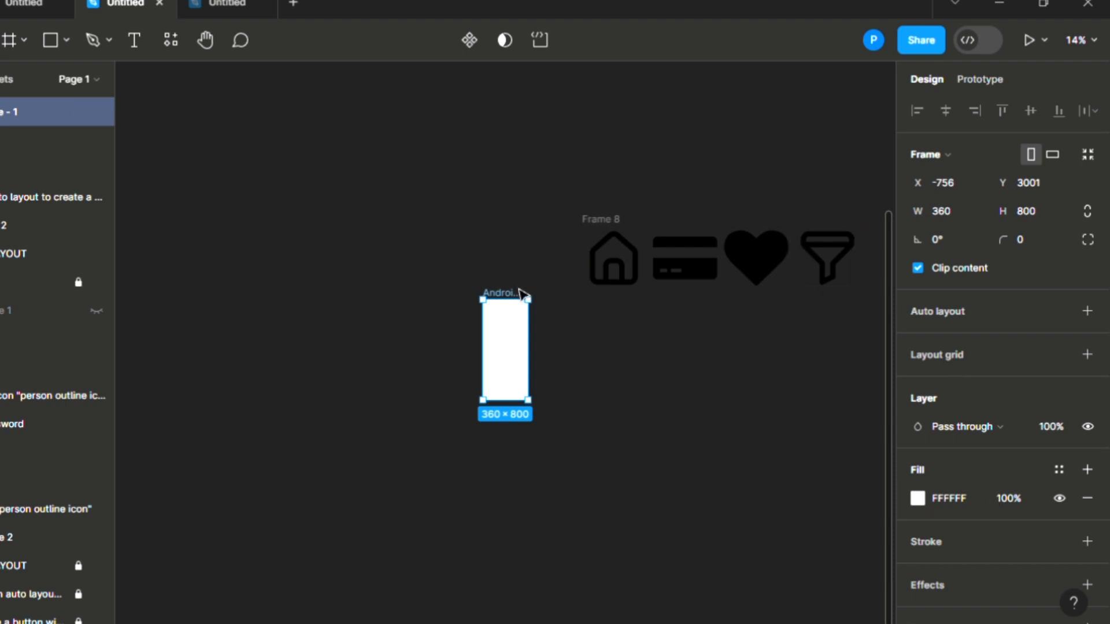
Step: Add an Android Small frame at 360 × 640 beside it
key(f)
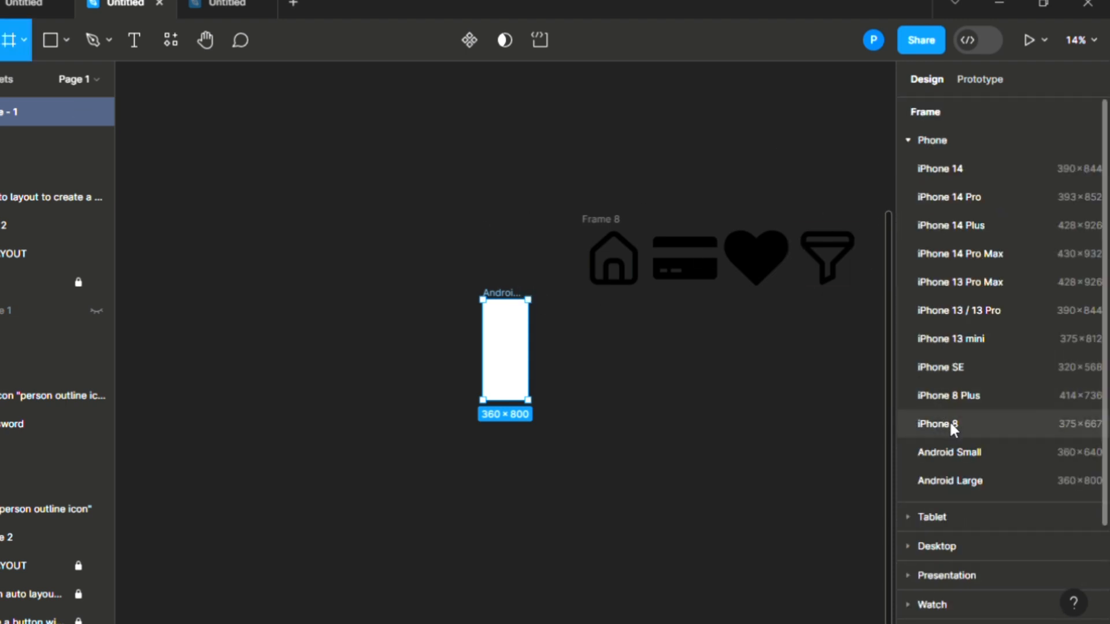
click(960, 451)
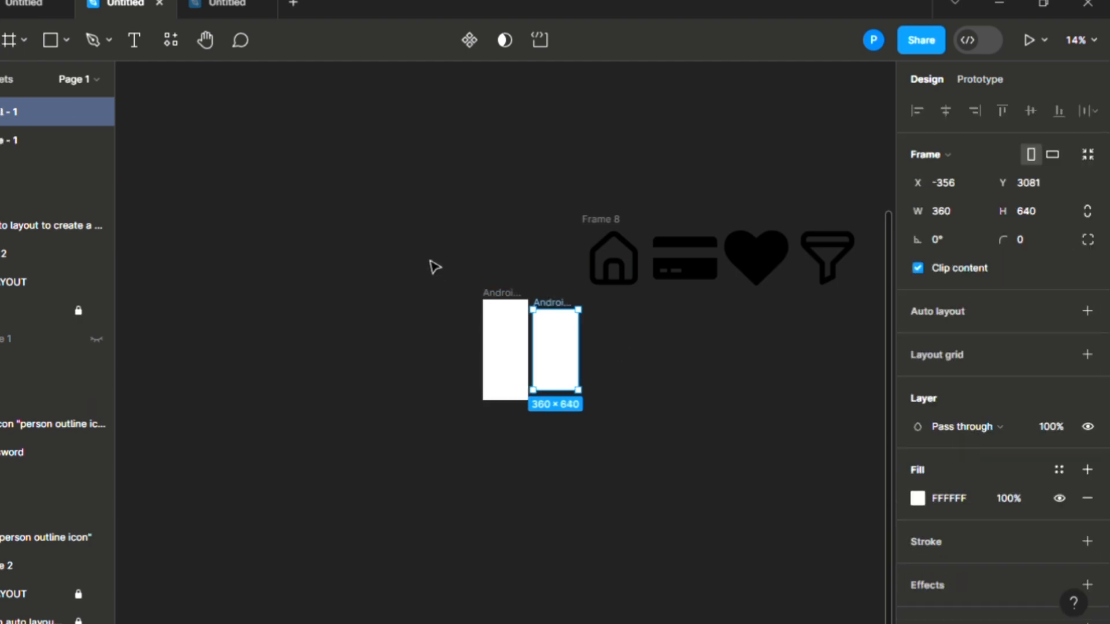
scroll(659, 351, up, 1)
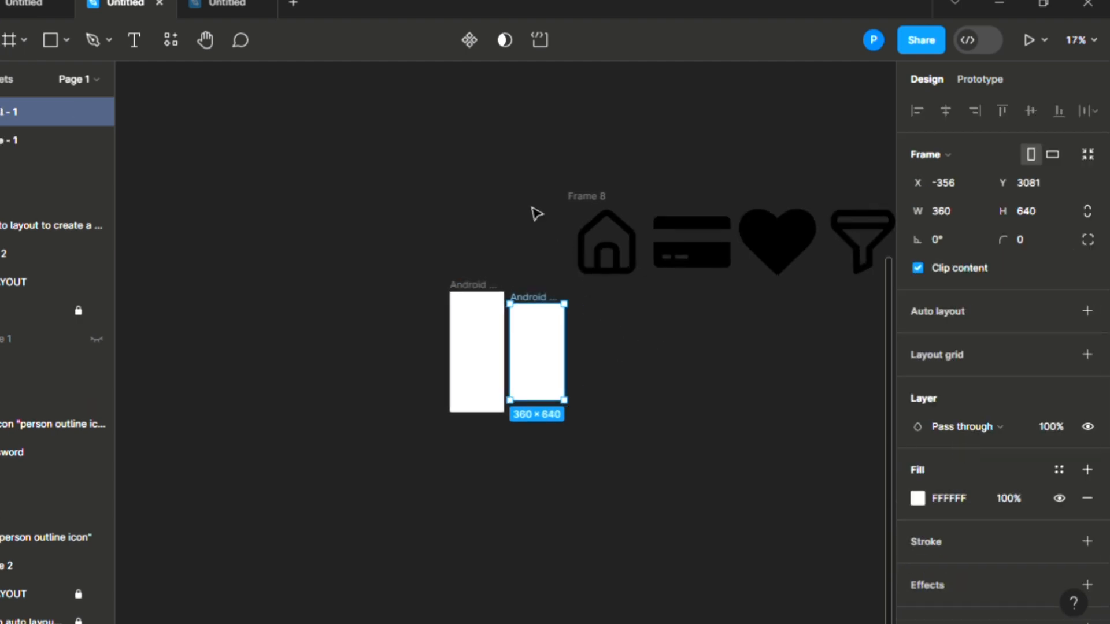
click(610, 197)
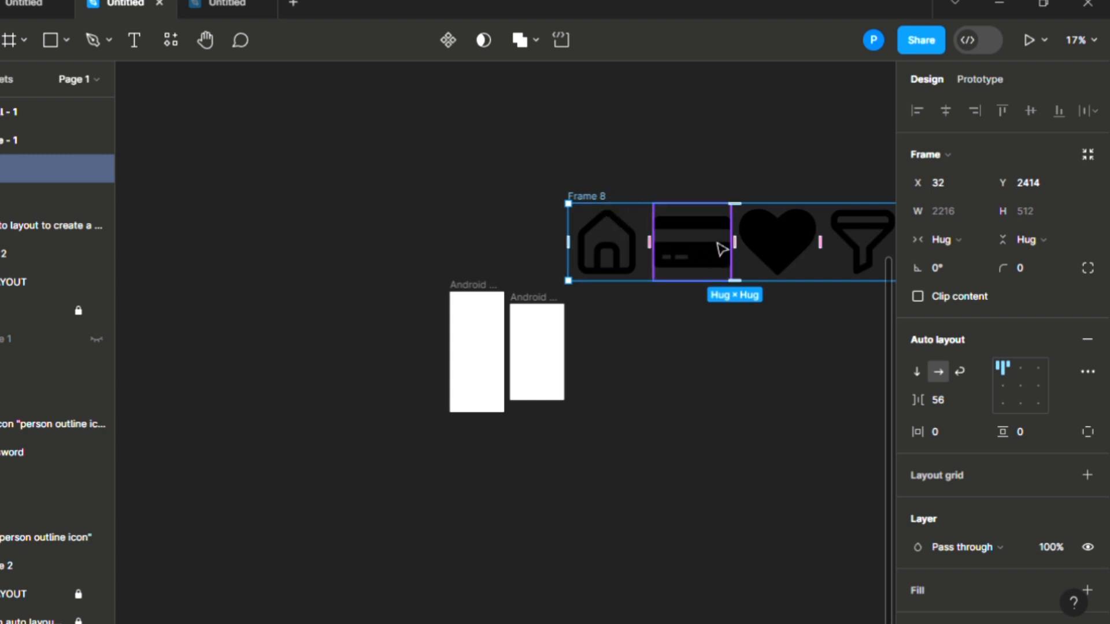
Step: Scale Frame 8 down proportionally and place it below the Android frames
drag(723, 249, 560, 195)
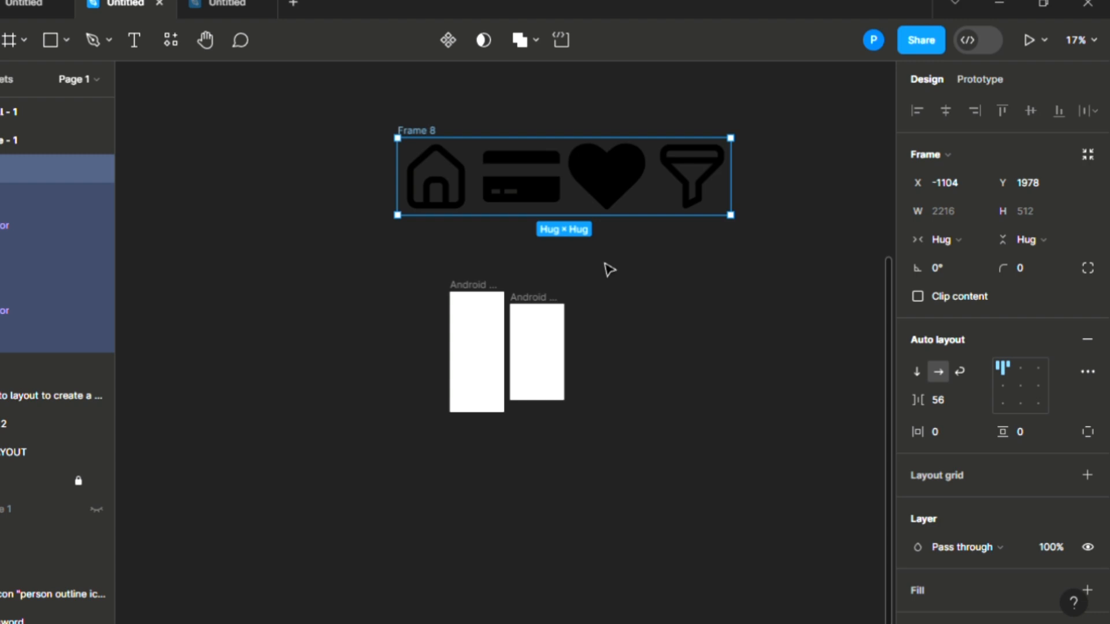
key(k)
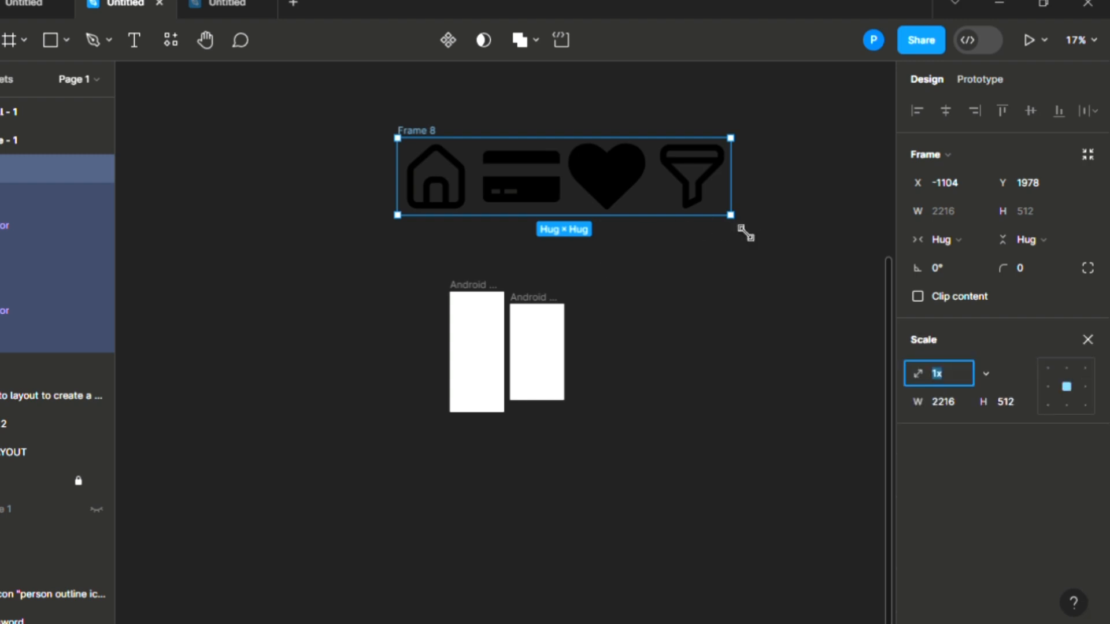
drag(718, 215, 458, 162)
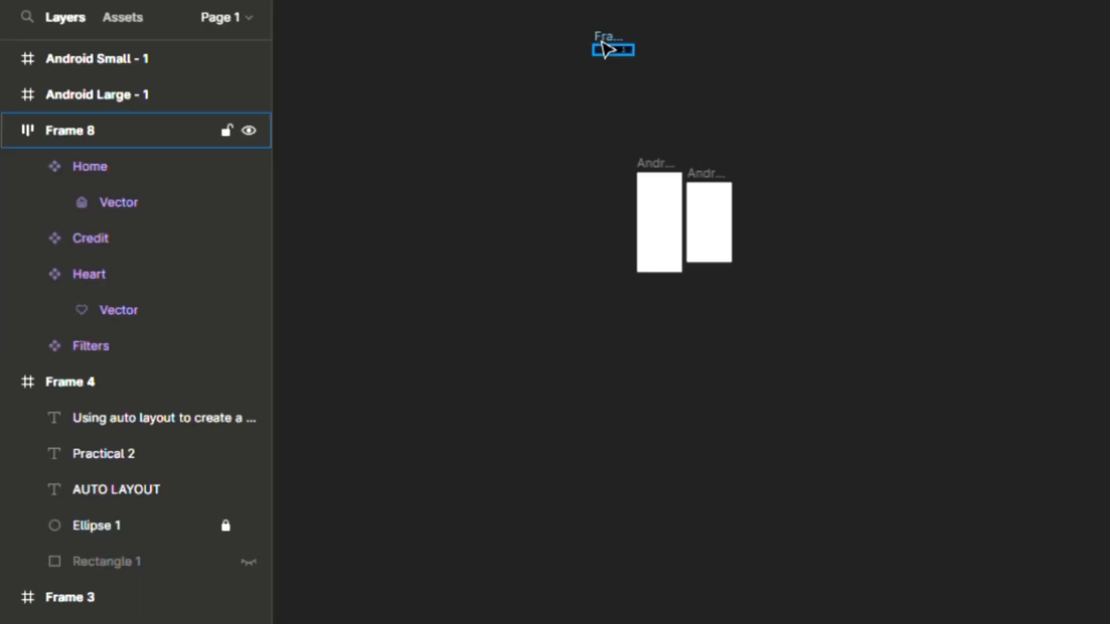
drag(605, 49, 724, 311)
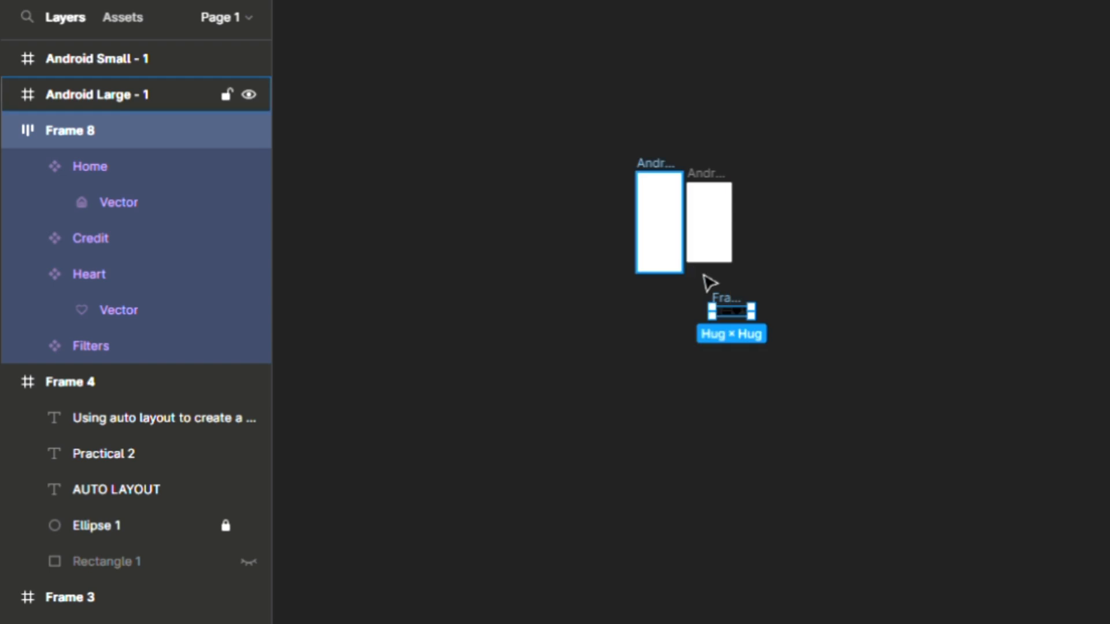
scroll(706, 280, up, 5)
scroll(708, 284, up, 8)
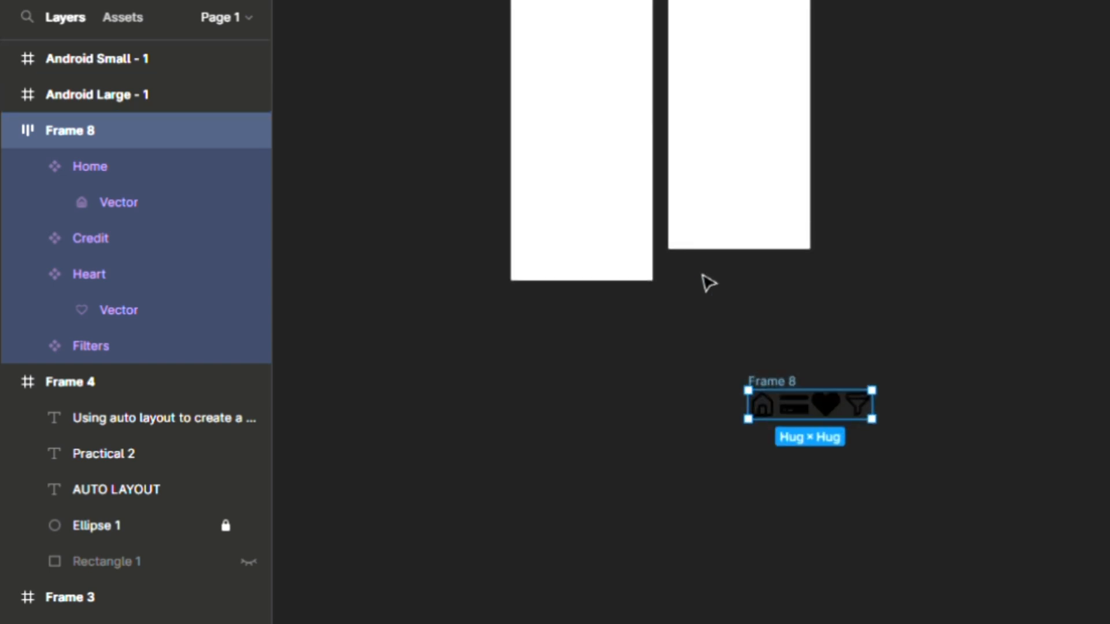
scroll(717, 300, up, 2)
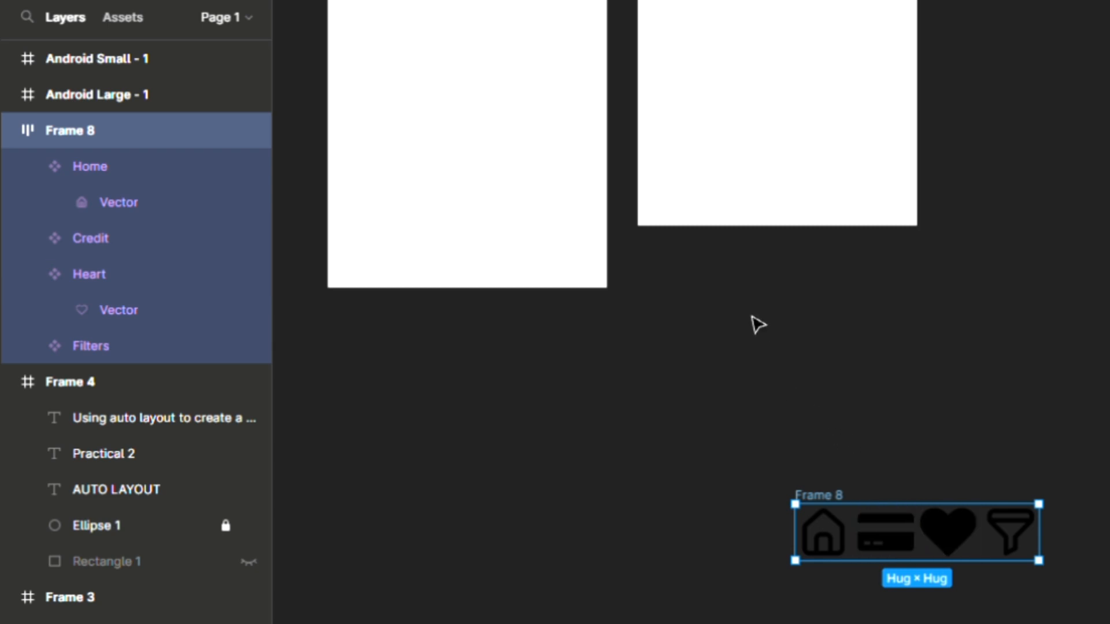
scroll(758, 324, down, 3)
scroll(758, 325, up, 2)
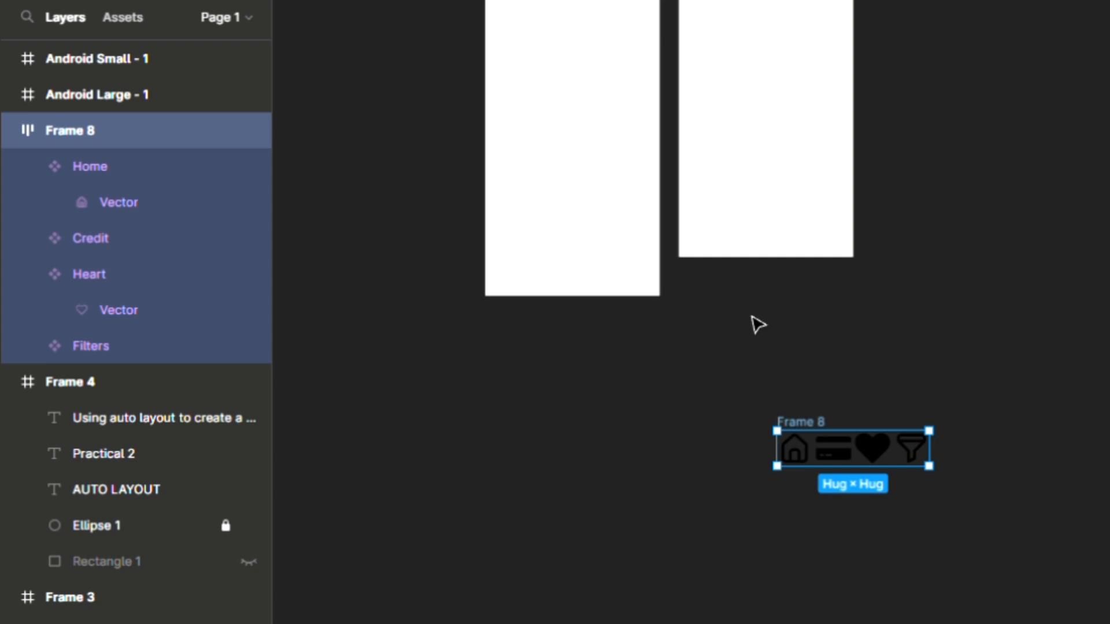
Step: Hide the Filters icon so only the house, card and heart show
click(925, 463)
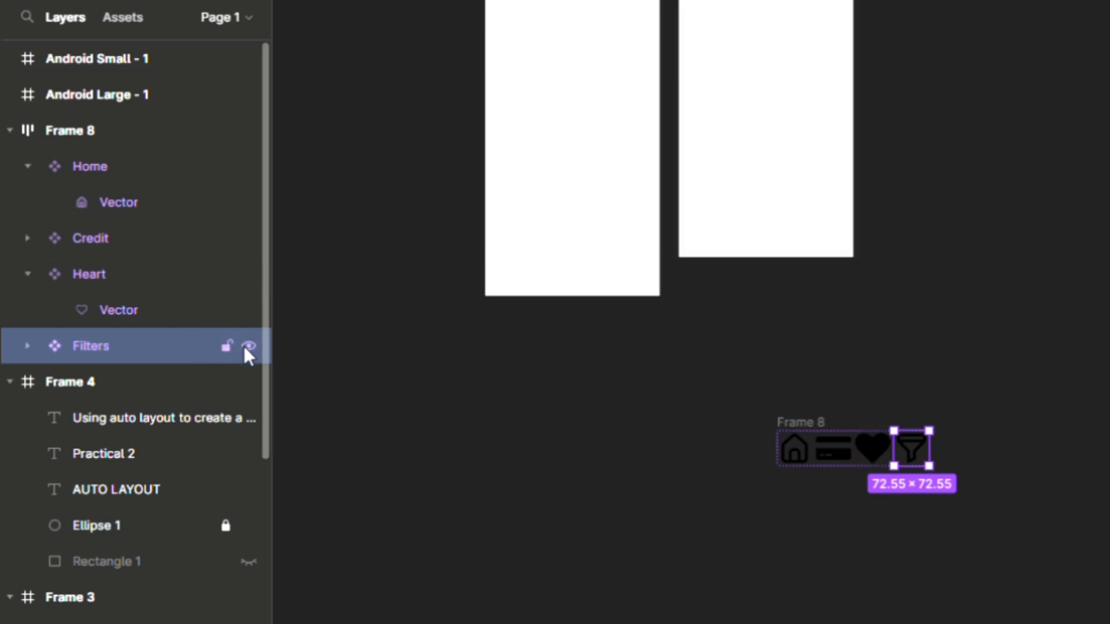
click(244, 346)
click(248, 345)
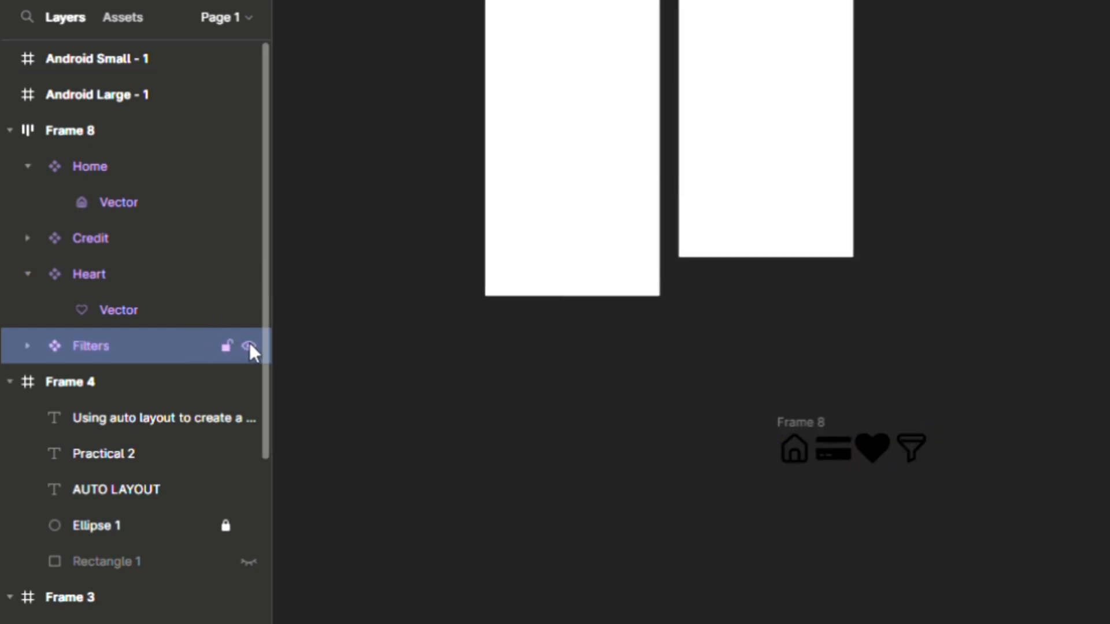
click(249, 347)
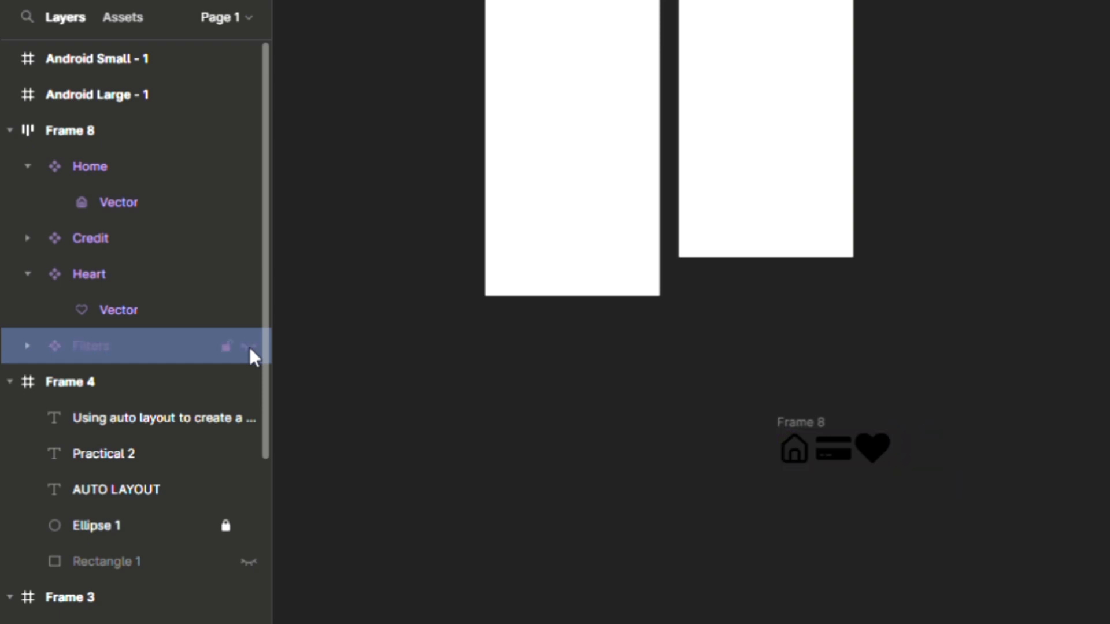
click(981, 413)
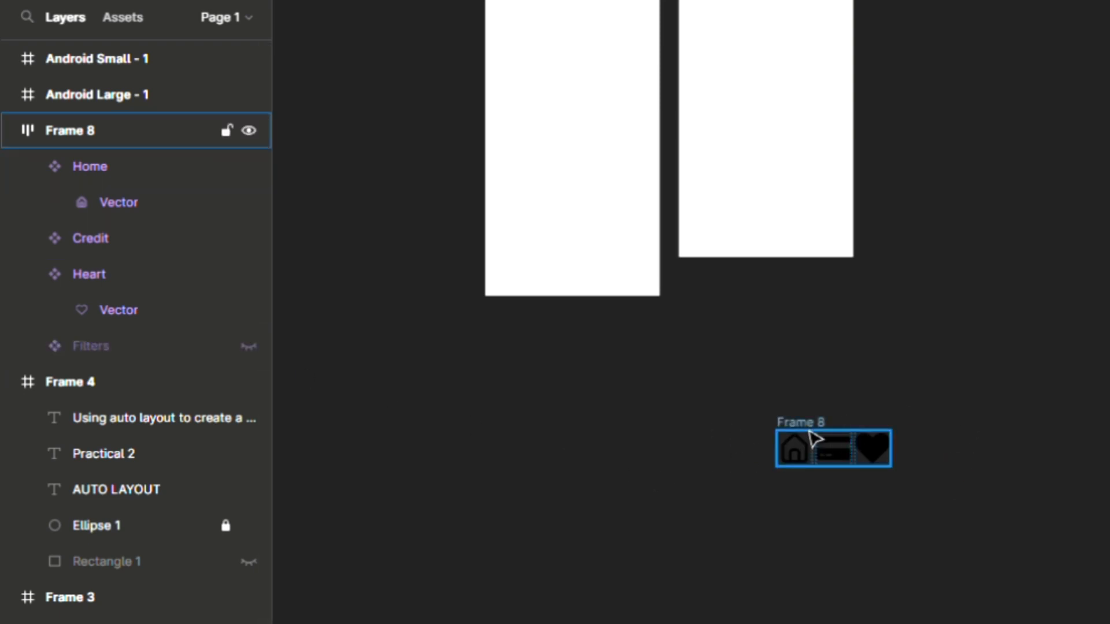
Step: Fit the icon bar at the bottom of Android Small - 1, spaced 103 and centred horizontally
drag(812, 442, 747, 220)
scroll(1027, 257, up, 2)
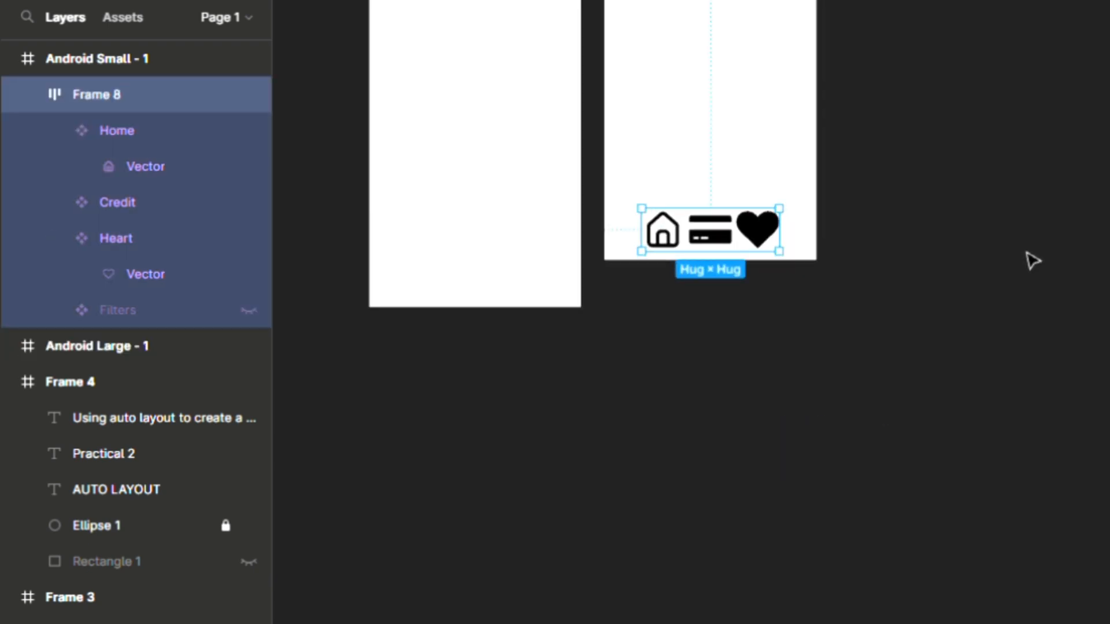
scroll(684, 208, up, 3)
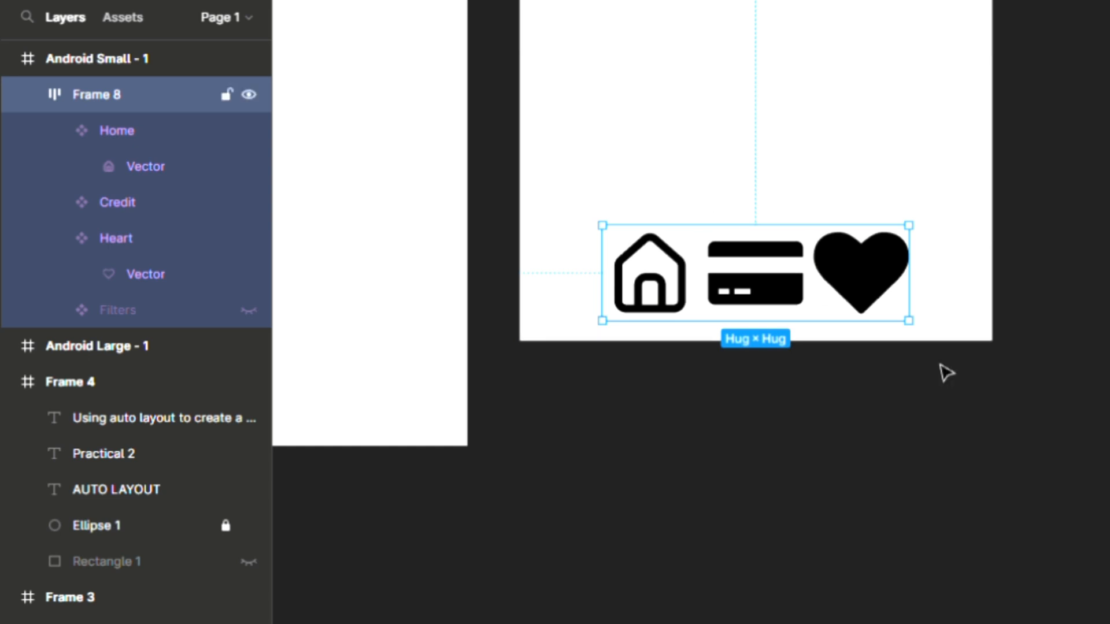
drag(919, 324, 769, 304)
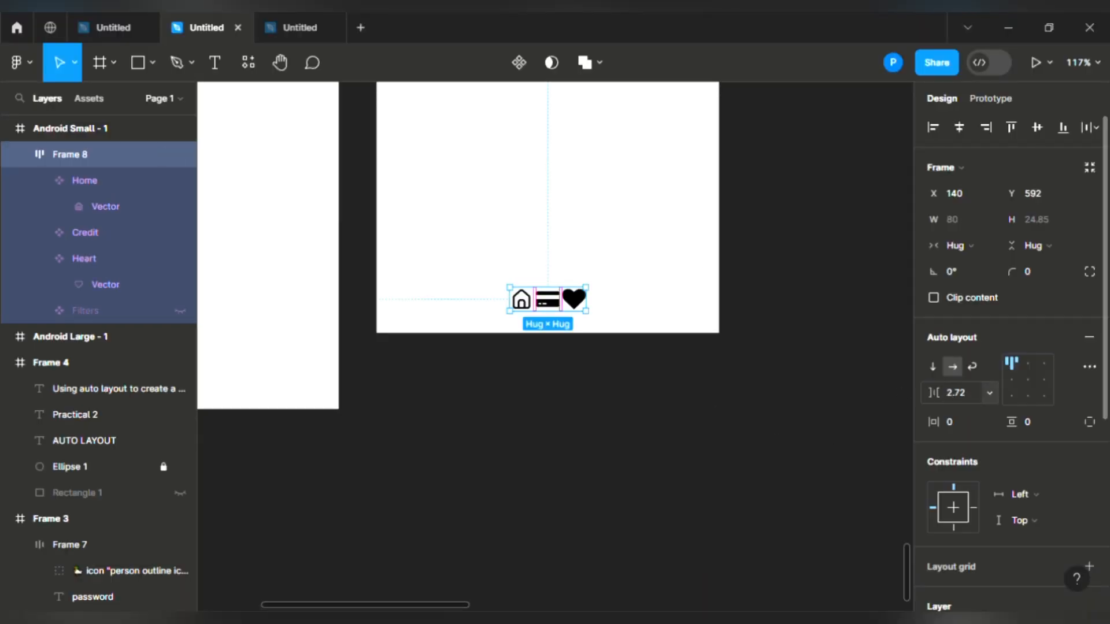
drag(933, 392, 1094, 414)
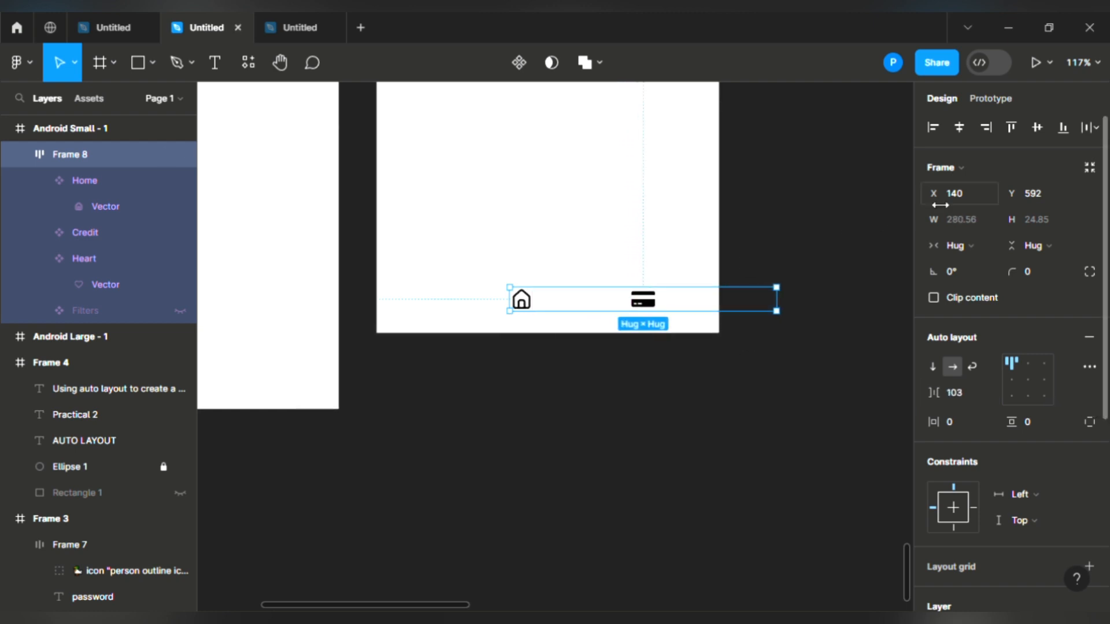
click(959, 128)
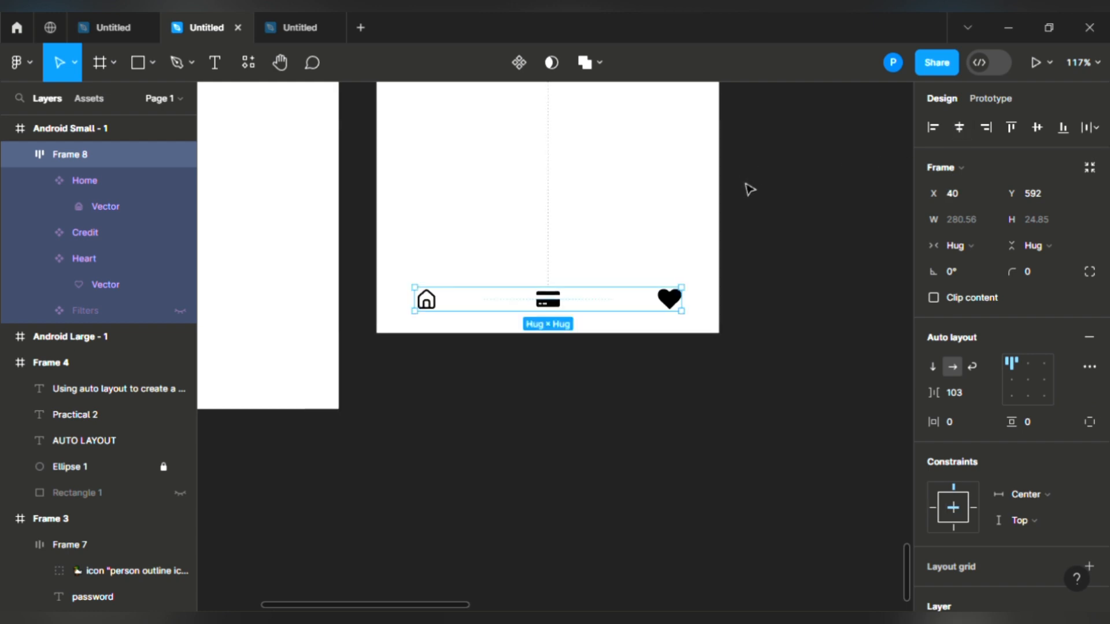
click(616, 440)
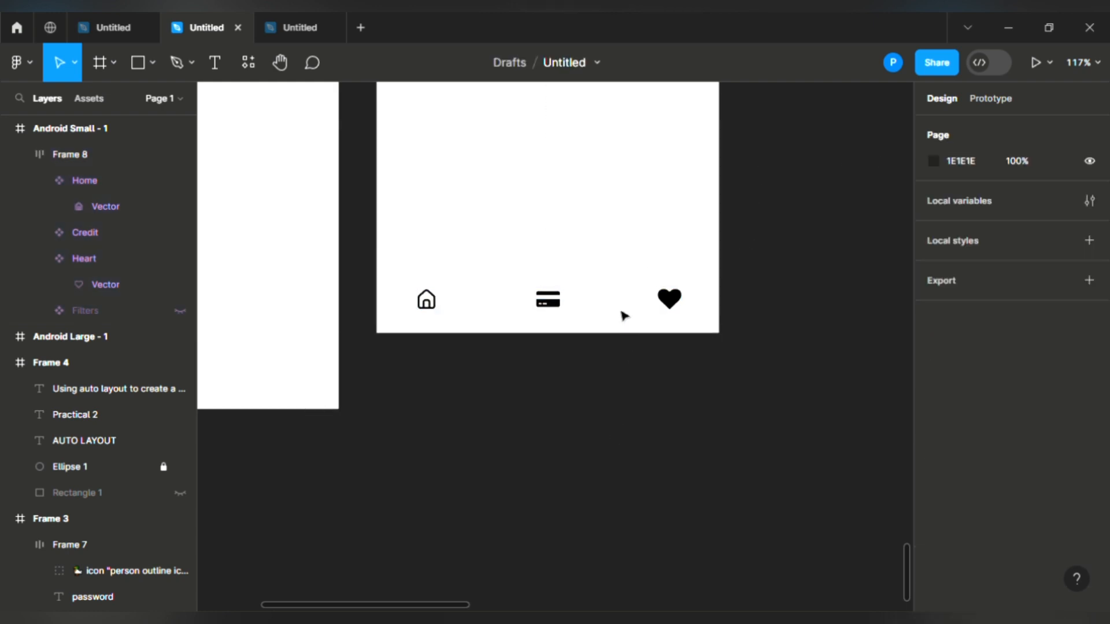
Step: Duplicate icon row Frame 10 to create Frame 11
scroll(585, 481, down, 2)
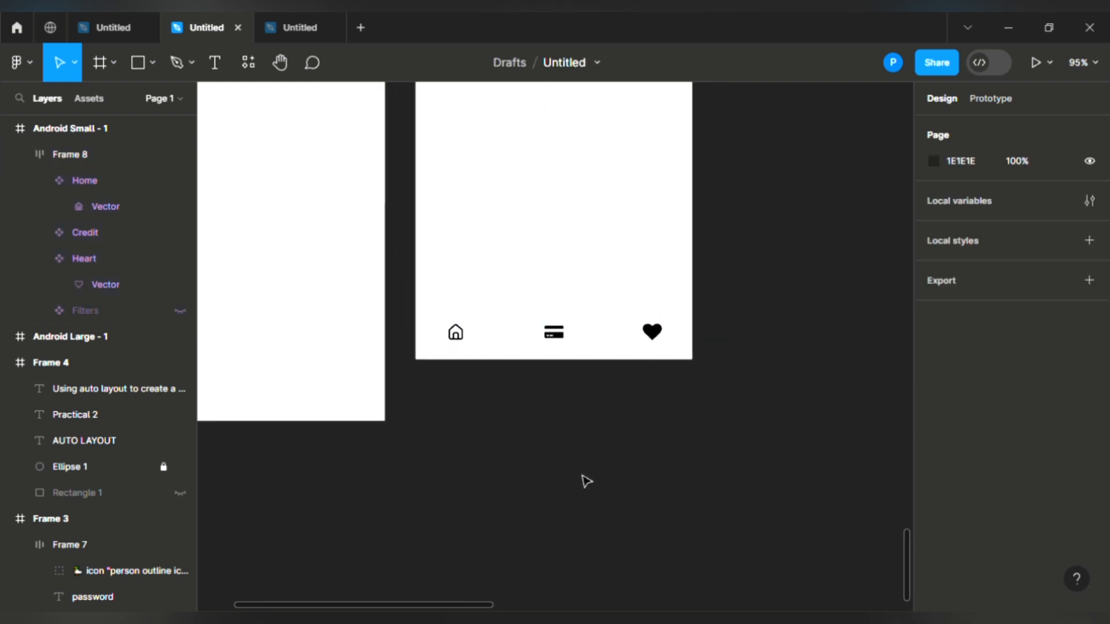
scroll(585, 481, down, 2)
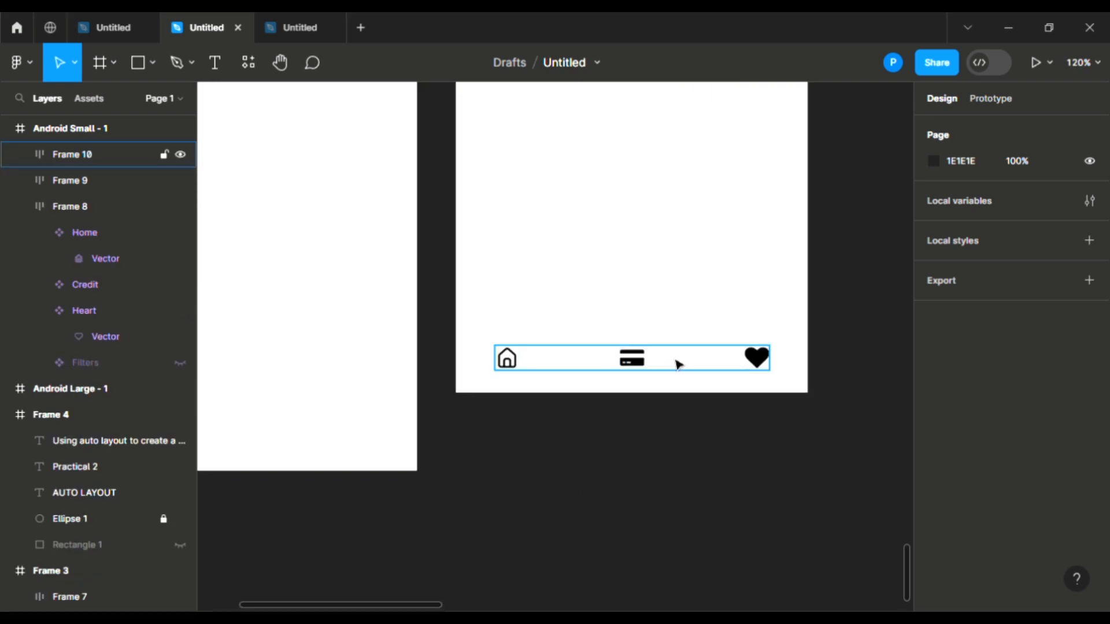
click(679, 364)
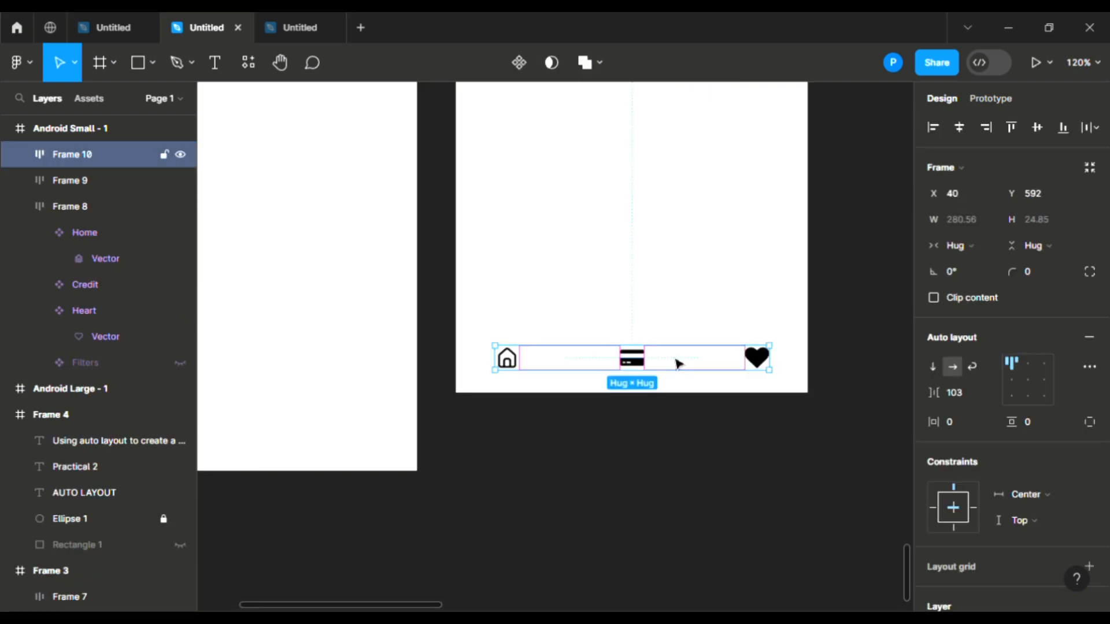
key(ctrl+d)
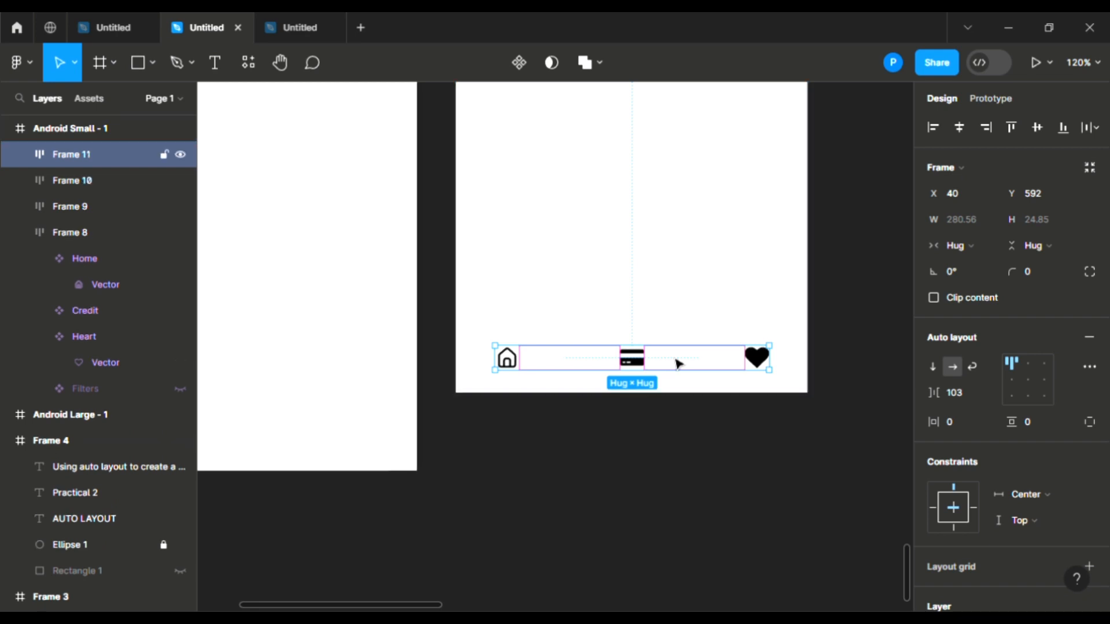
Step: Place Frame 11 in Android Large - 1 at X 40, Y 758, unhide its Filters icon, and duplicate it
drag(679, 364, 527, 448)
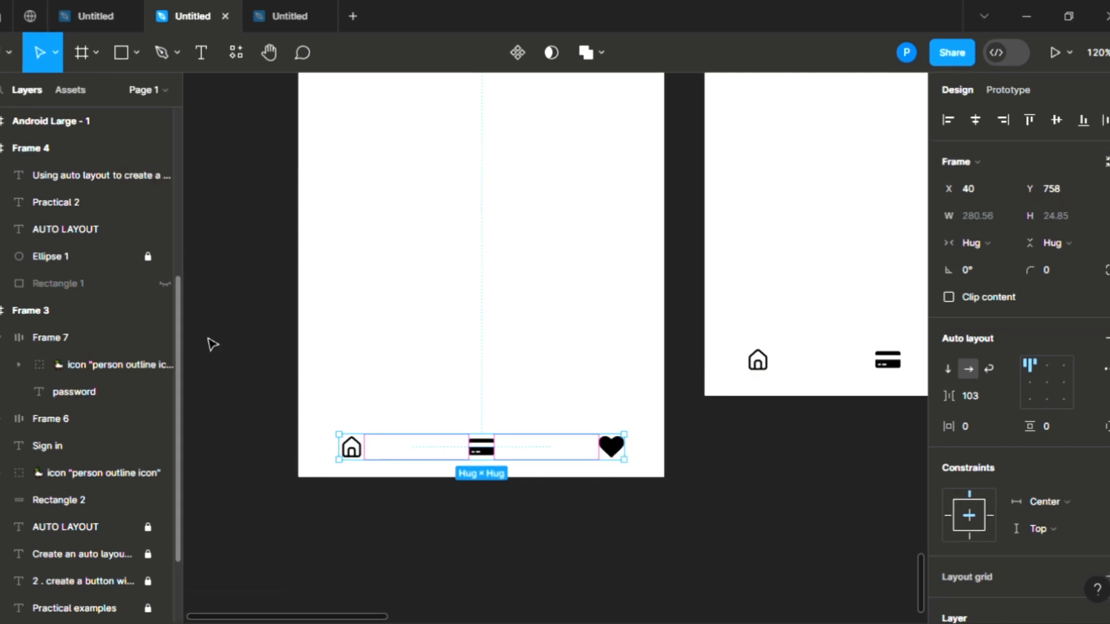
drag(179, 327, 179, 278)
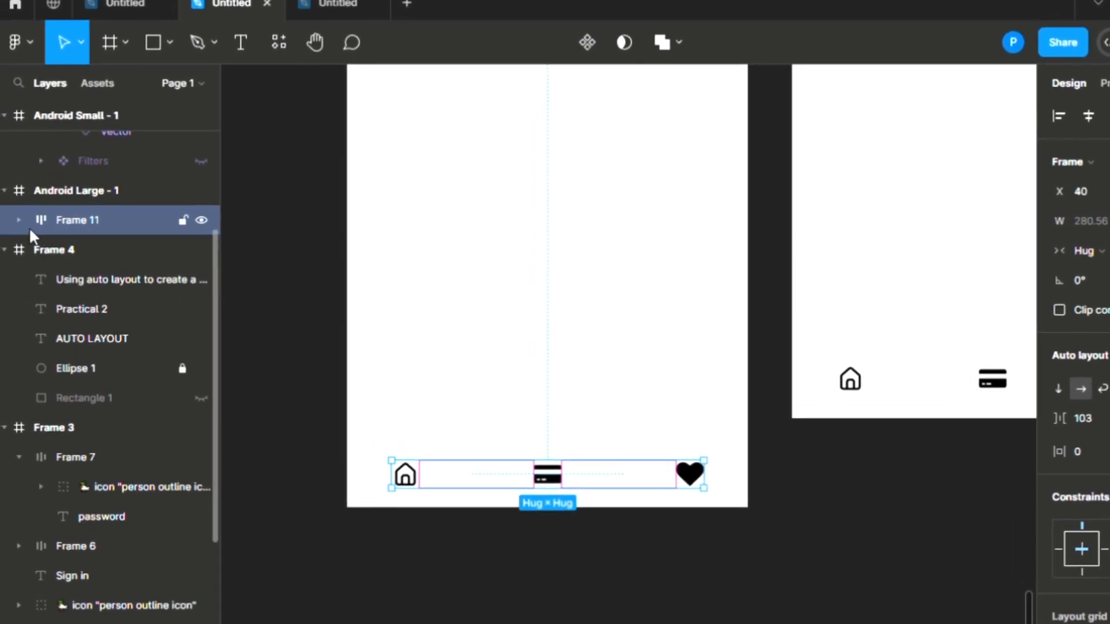
click(14, 219)
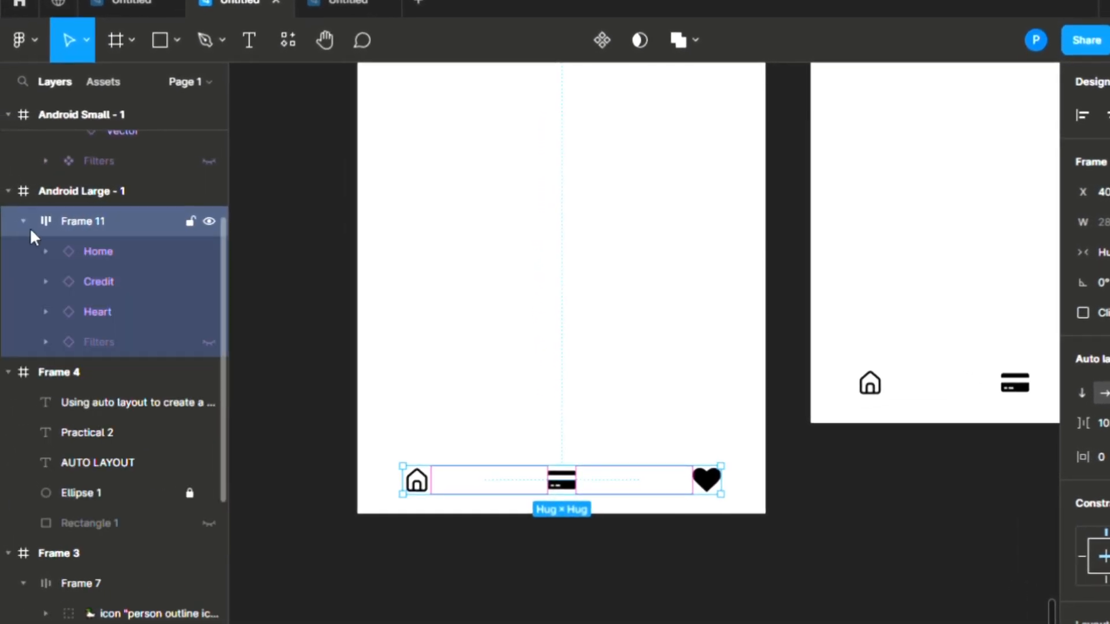
click(208, 342)
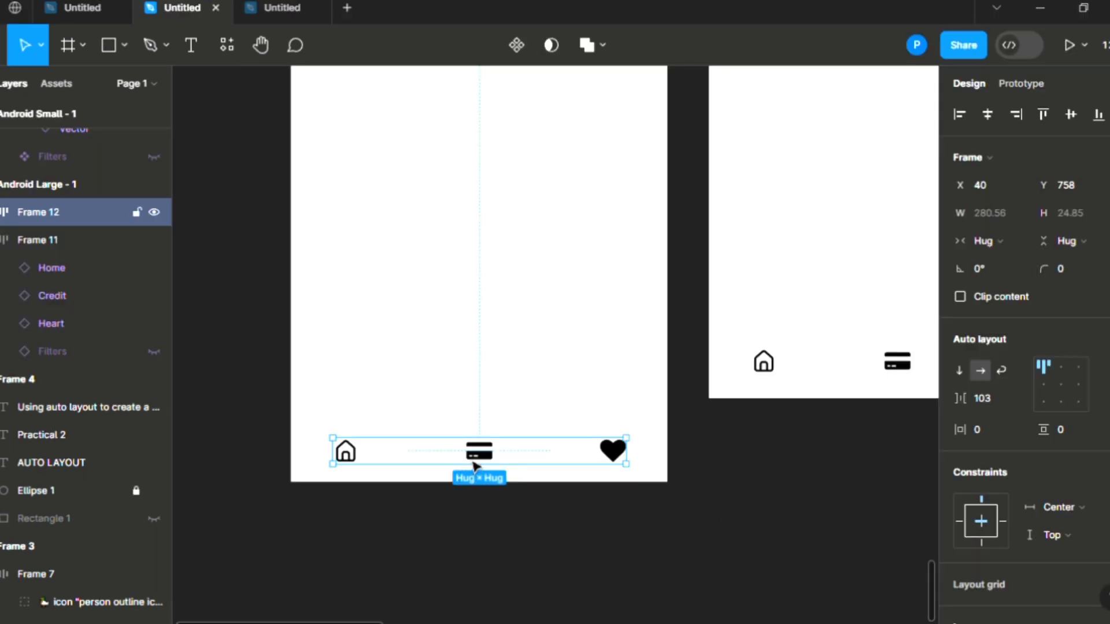
key(ctrl+d)
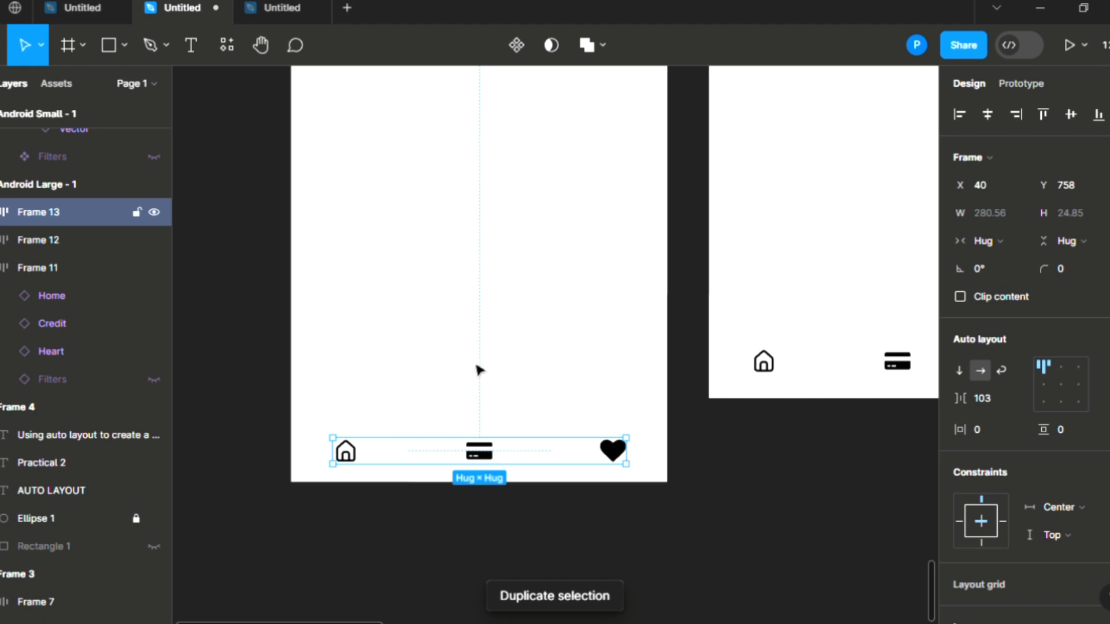
Step: Give Frame 13 an Auto gap and move Frame 12, containing Frame 11, out below the phone
drag(483, 457, 476, 354)
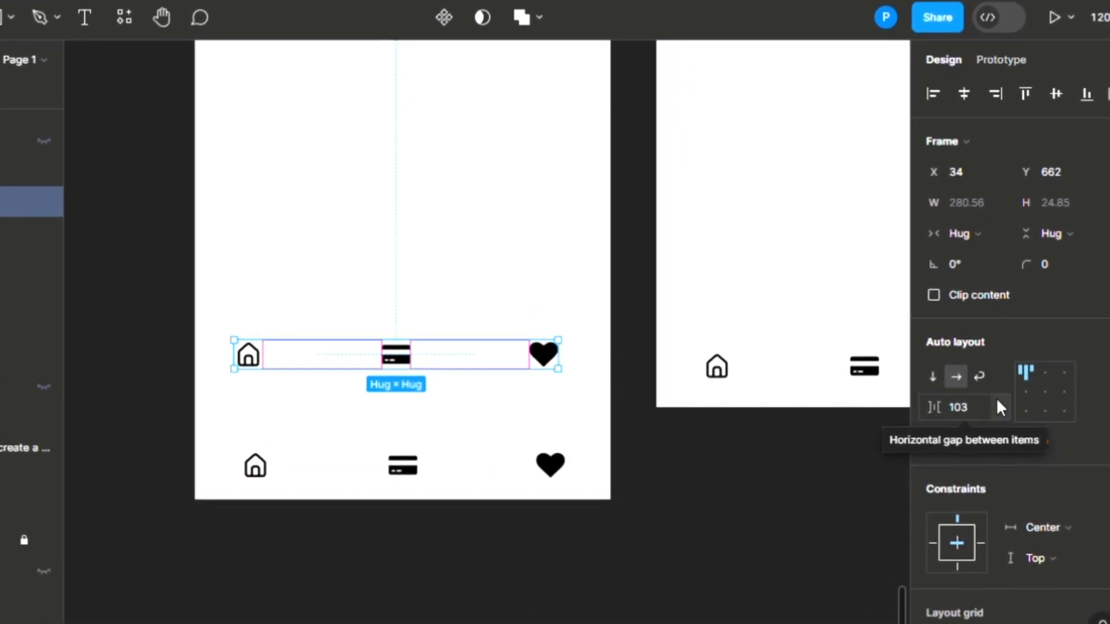
click(1000, 408)
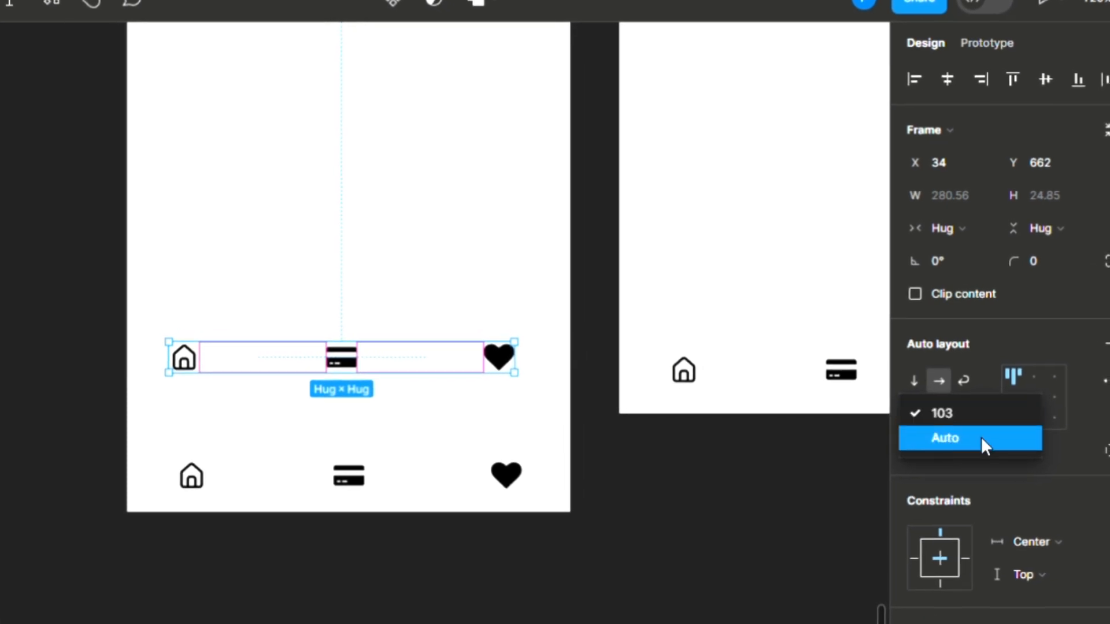
click(981, 435)
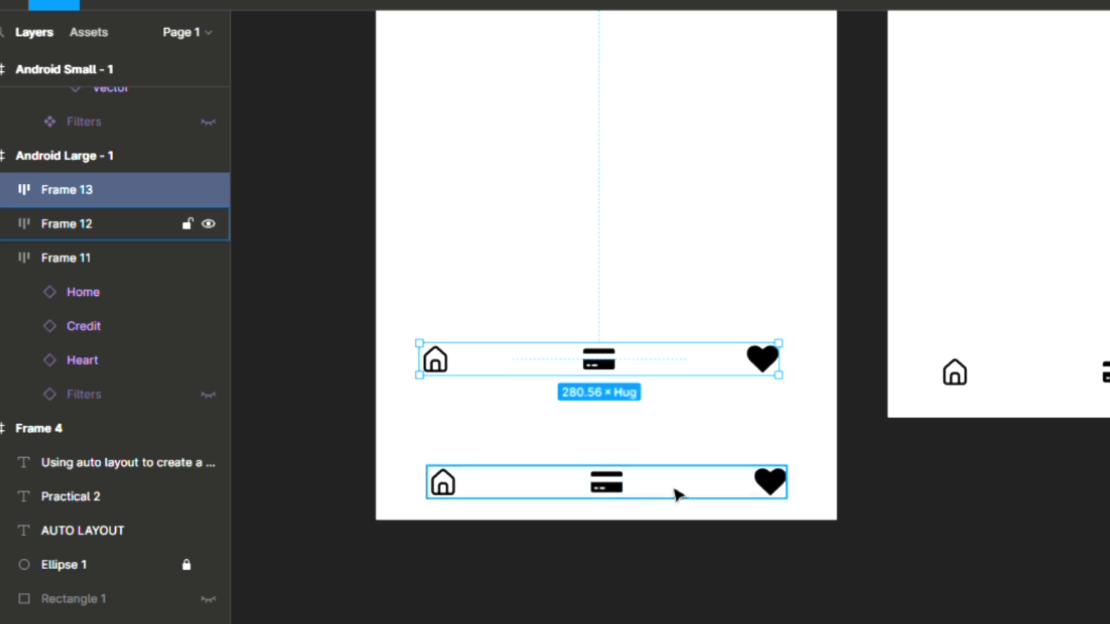
drag(678, 494, 686, 607)
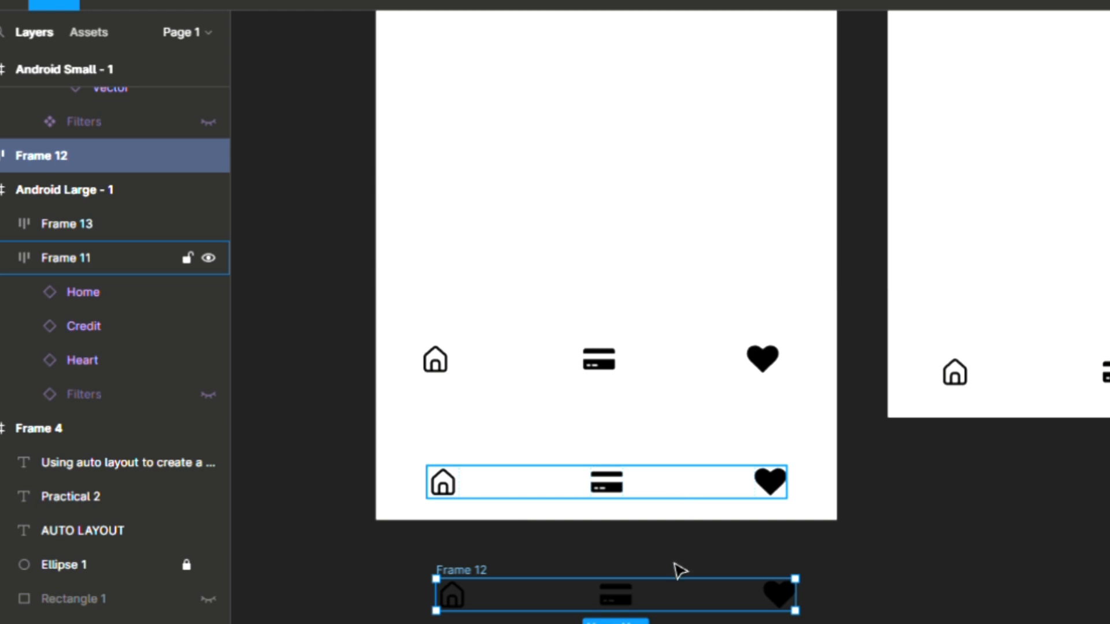
drag(675, 486, 674, 599)
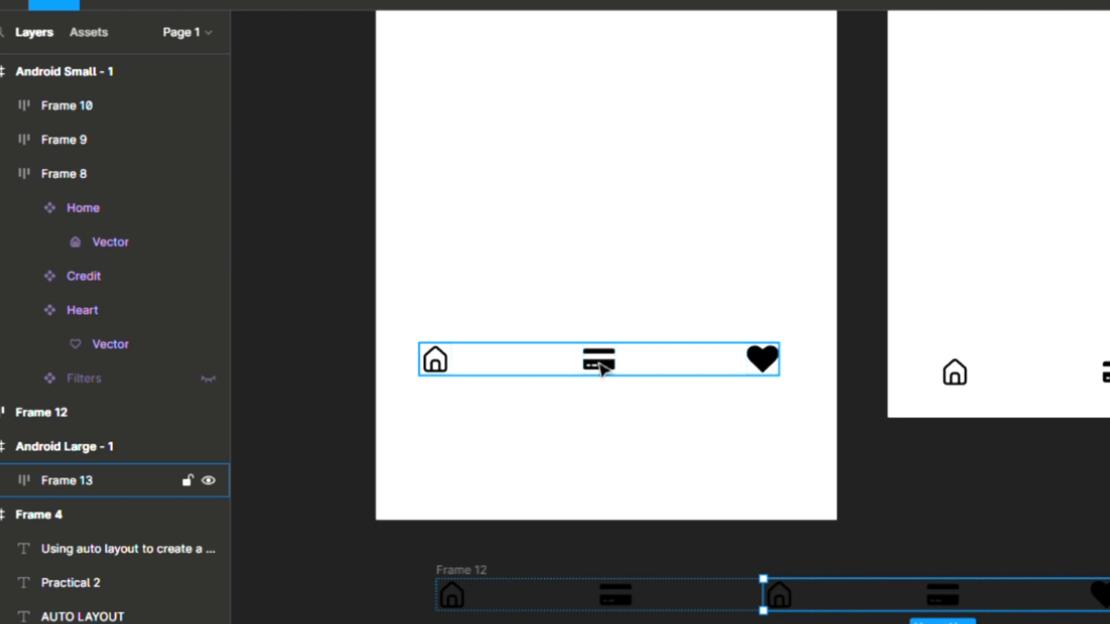
drag(601, 367, 607, 481)
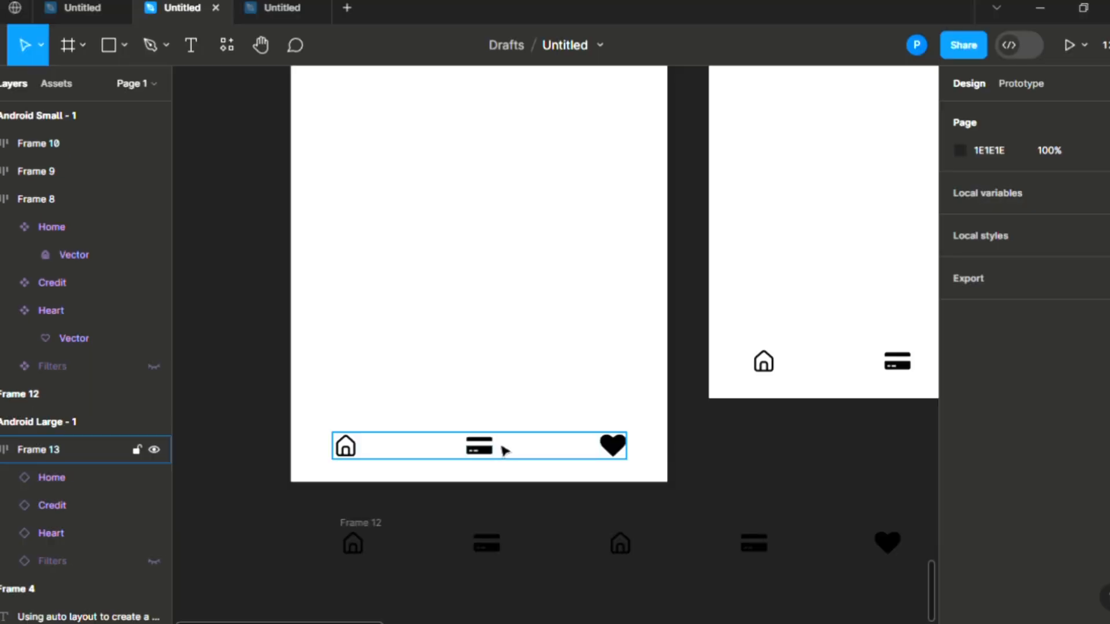
Step: Leave the Filters funnel icon visible in Frame 13's icon bar
click(535, 452)
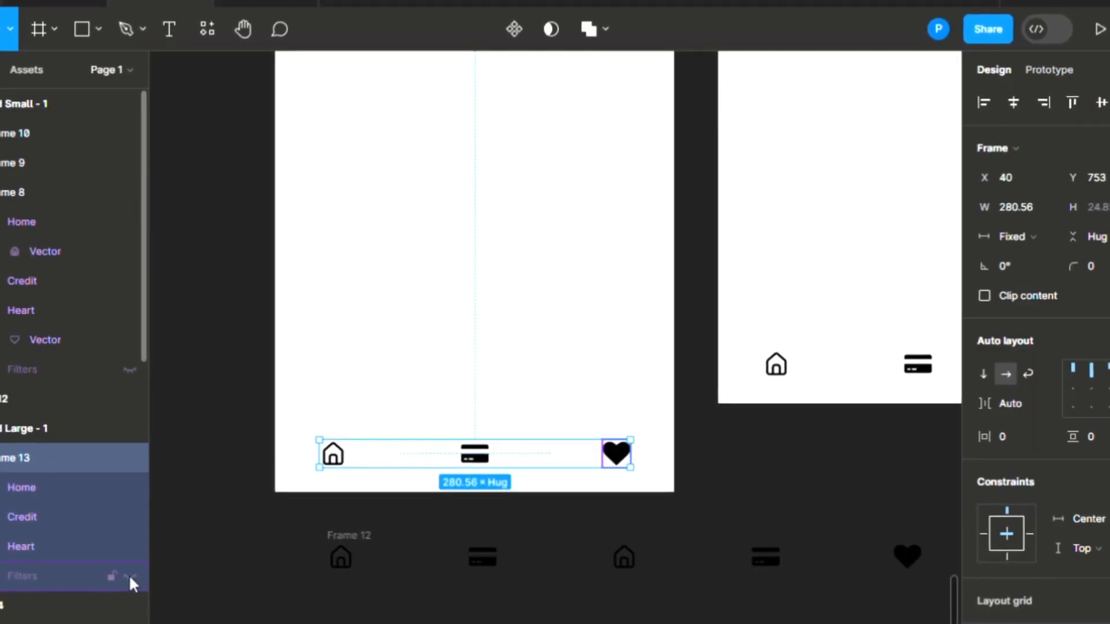
click(130, 576)
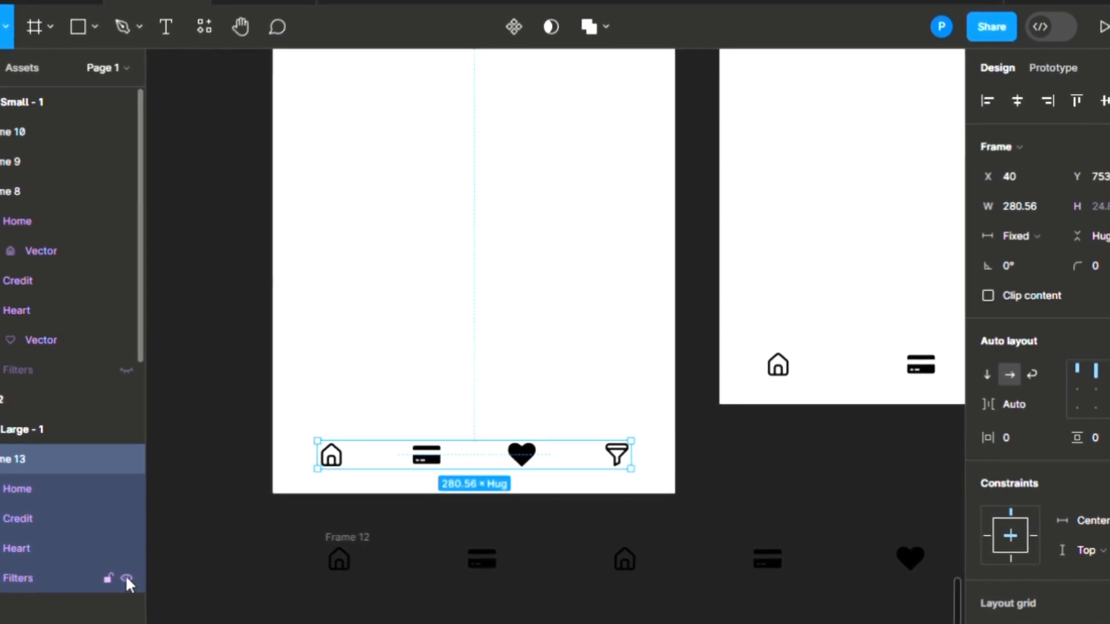
click(124, 576)
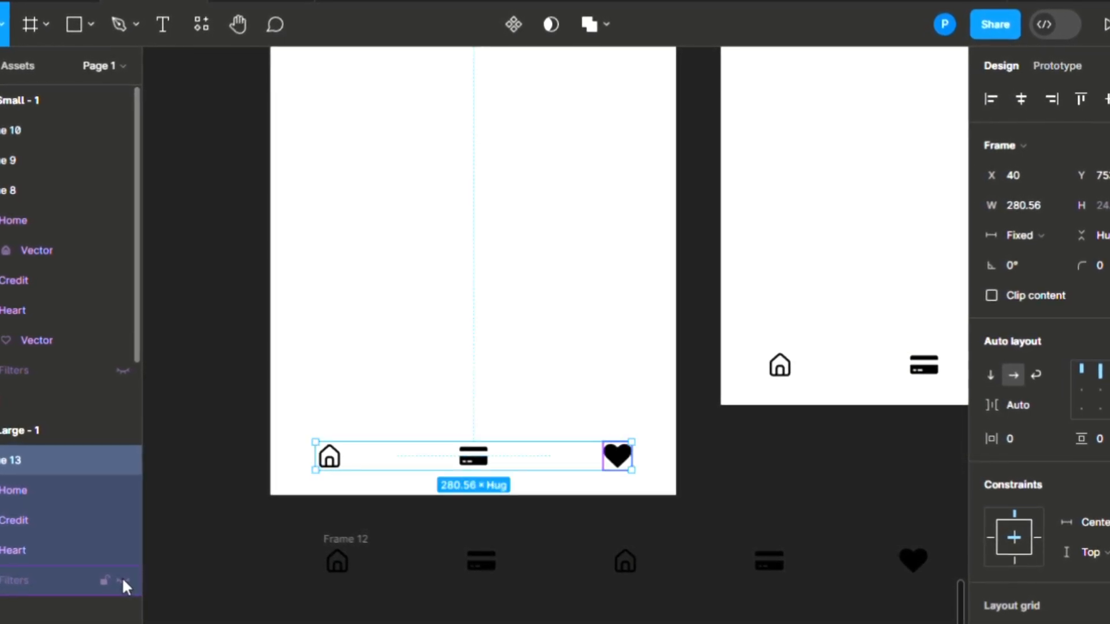
click(121, 578)
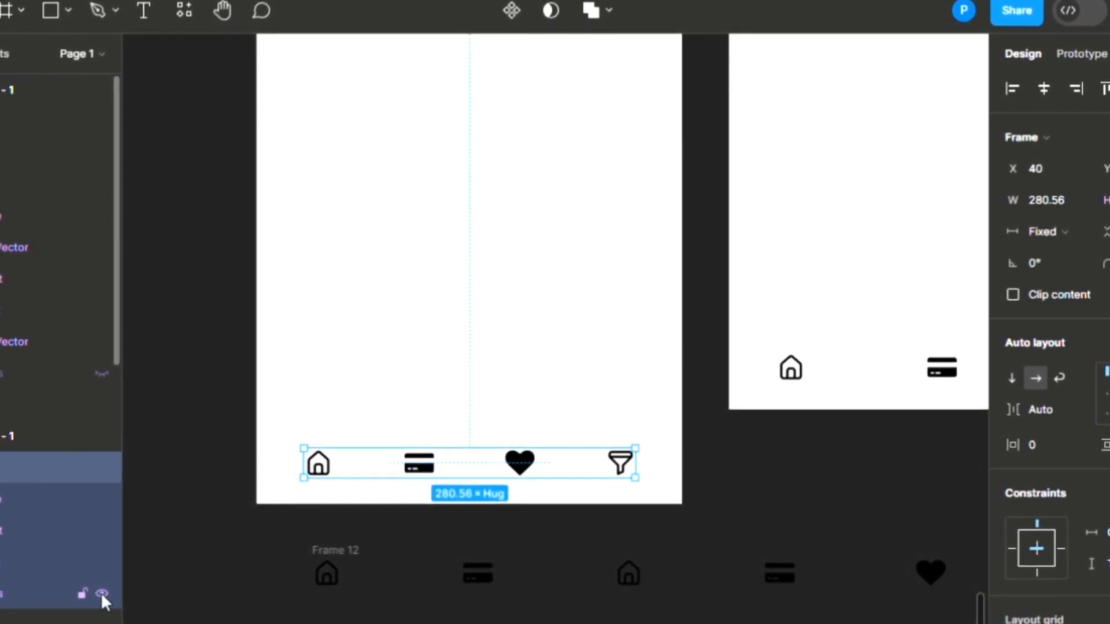
click(100, 593)
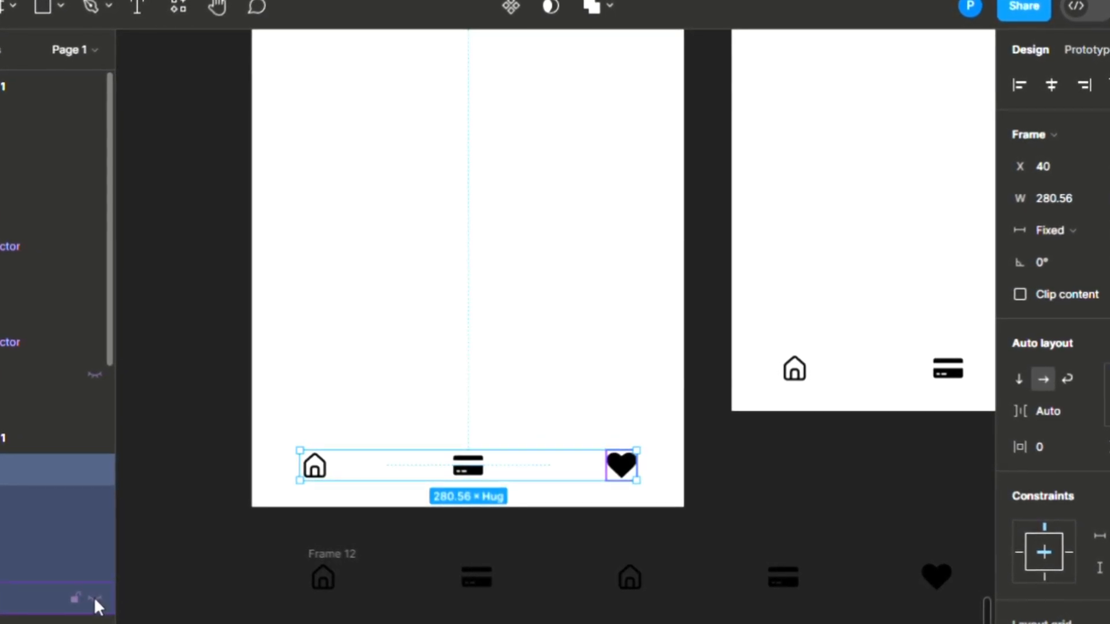
click(92, 599)
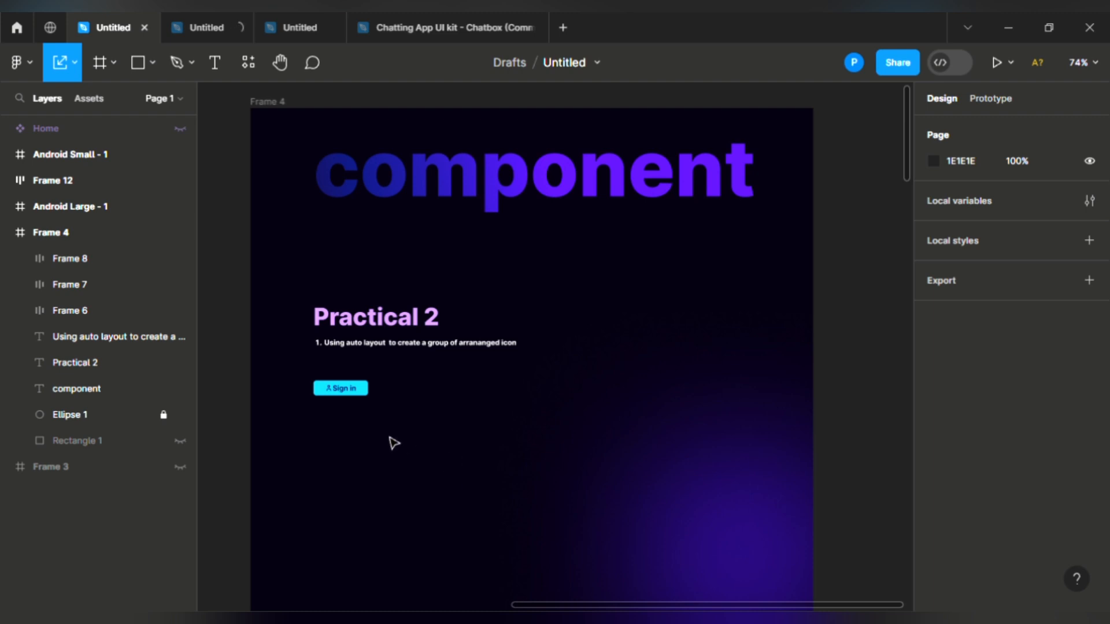
Step: Duplicate the three Sign in frames to the right of Frame 4 and add an iPhone 14 Pro frame
scroll(394, 444, left, 3)
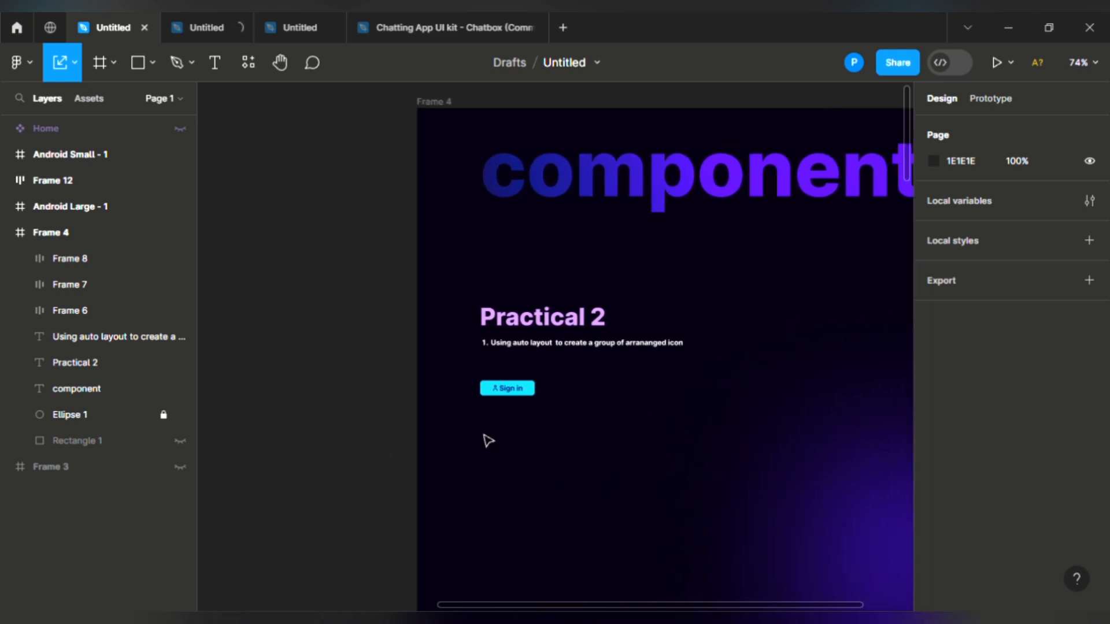
scroll(489, 441, up, 3)
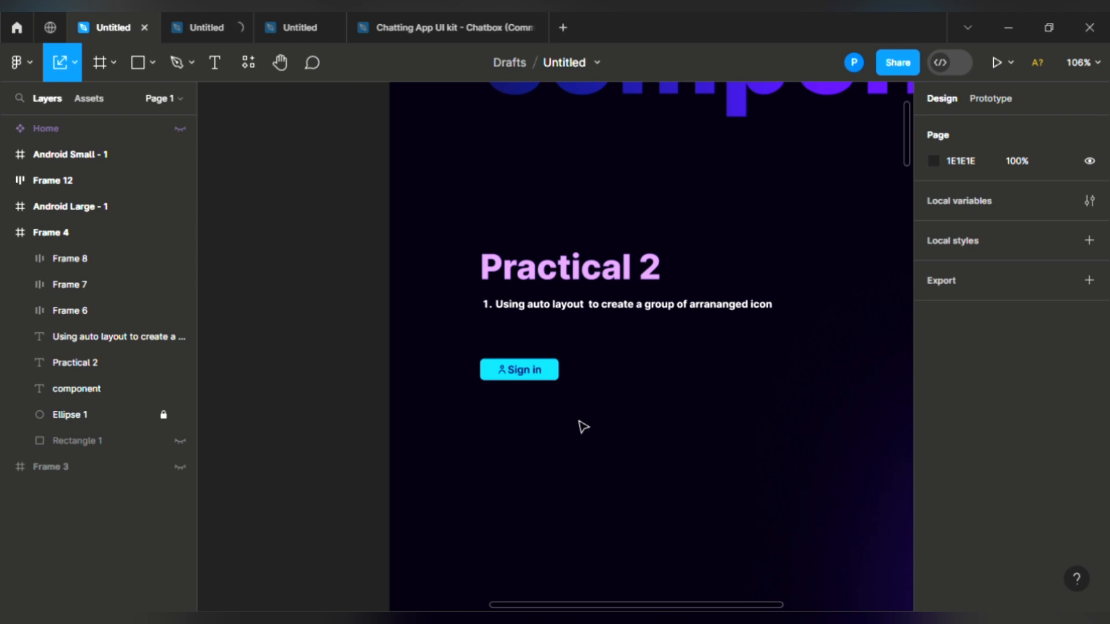
drag(459, 326, 580, 422)
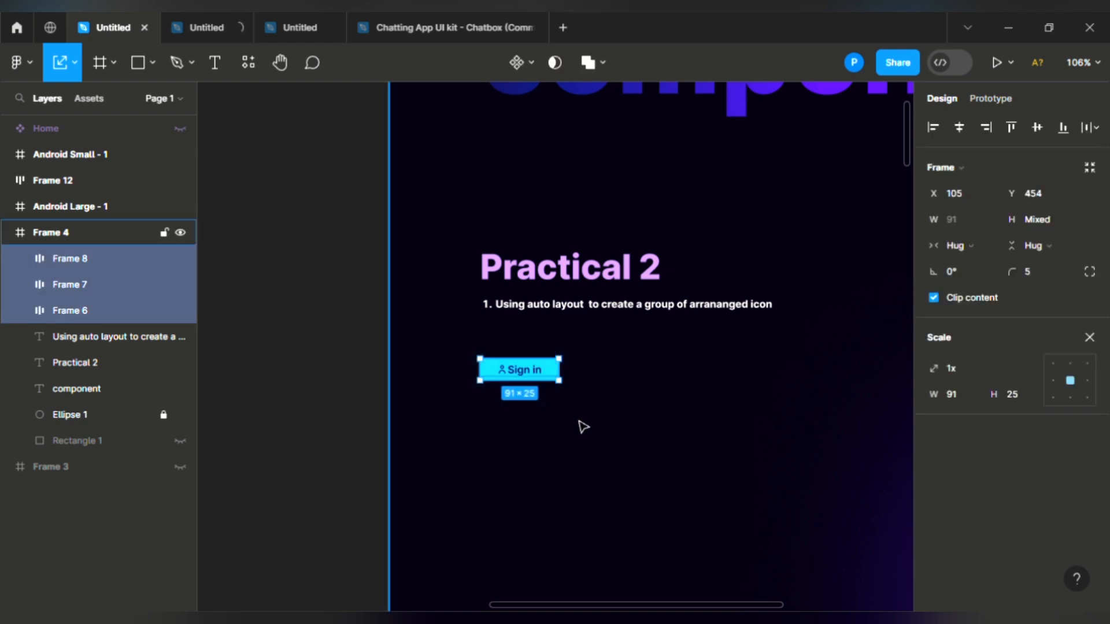
key(ctrl+d)
drag(530, 380, 818, 373)
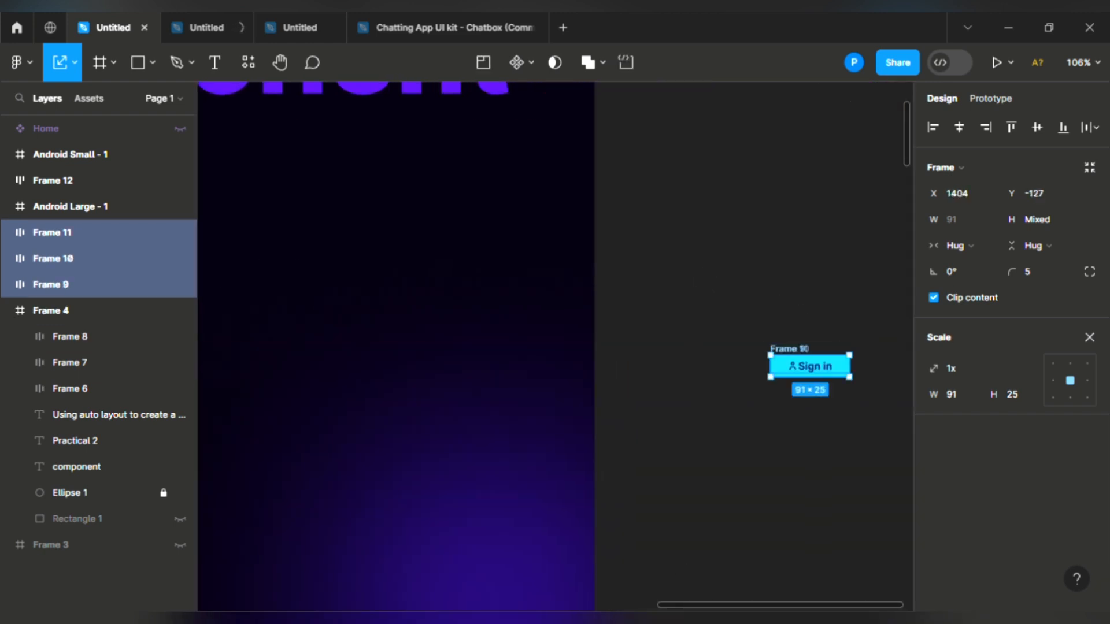
scroll(781, 609, right, 5)
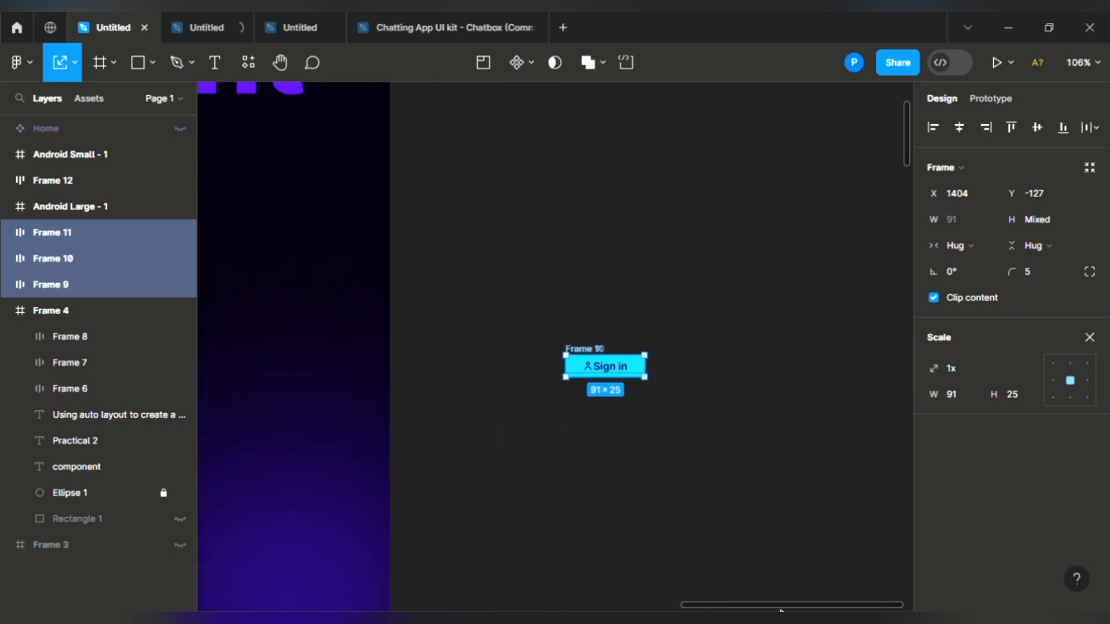
key(f)
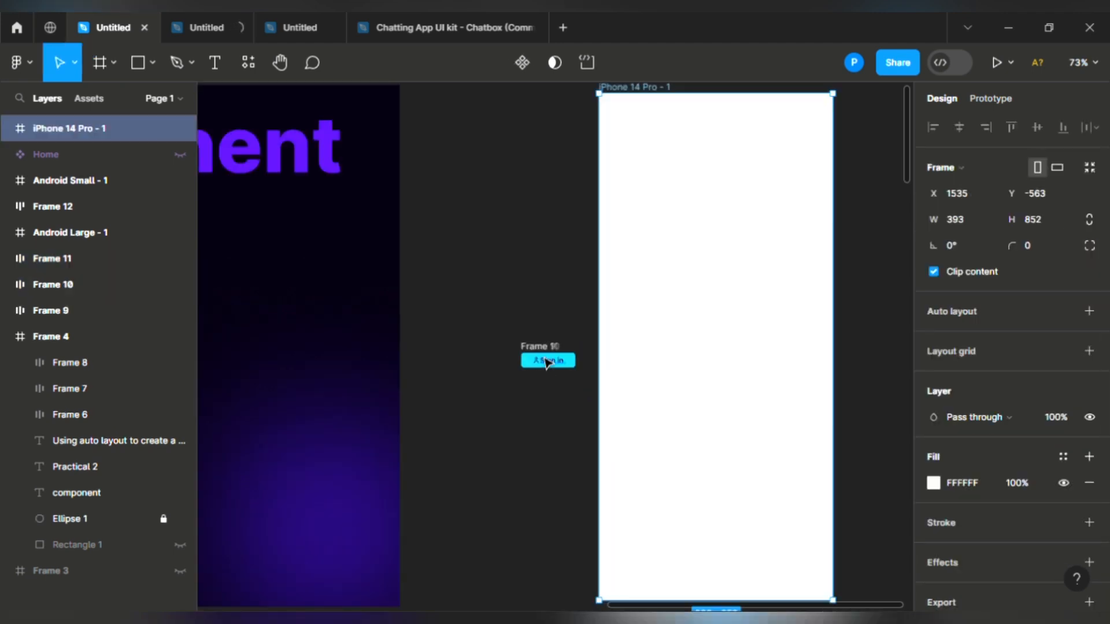
Step: Move a Sign in button into iPhone 14 Pro - 1 and scale it up about 1.94x
drag(571, 365, 650, 382)
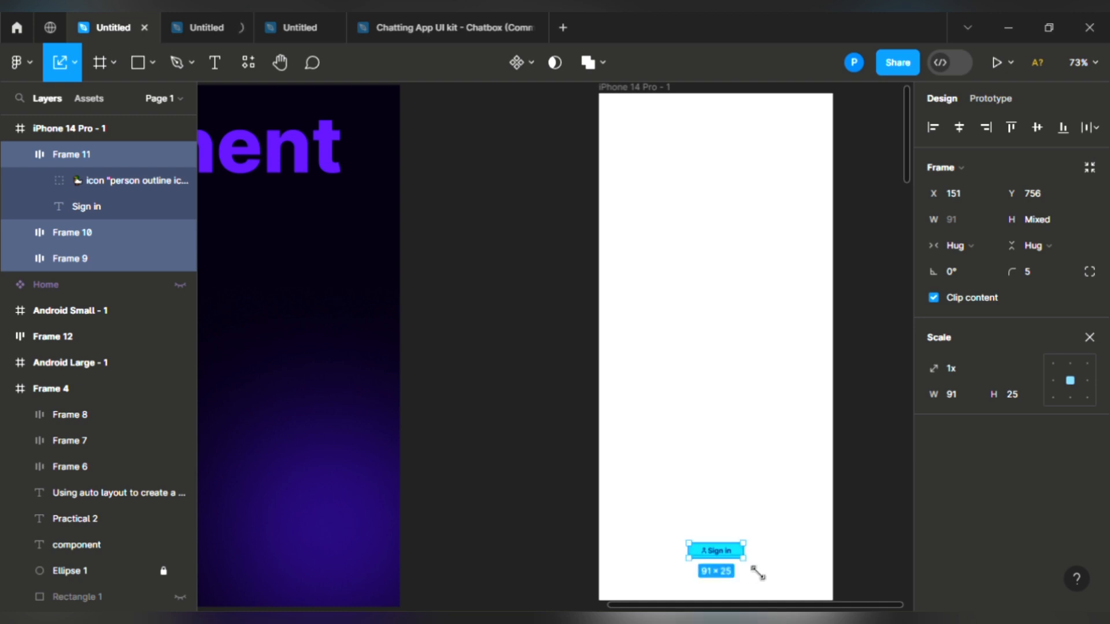
drag(763, 582, 767, 584)
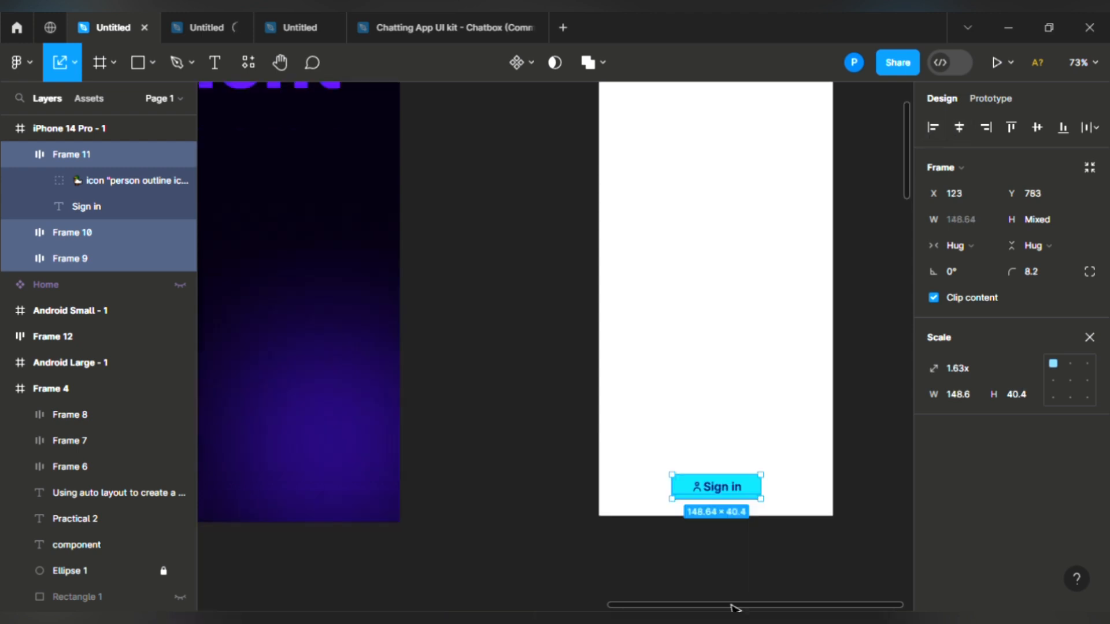
drag(732, 604, 795, 599)
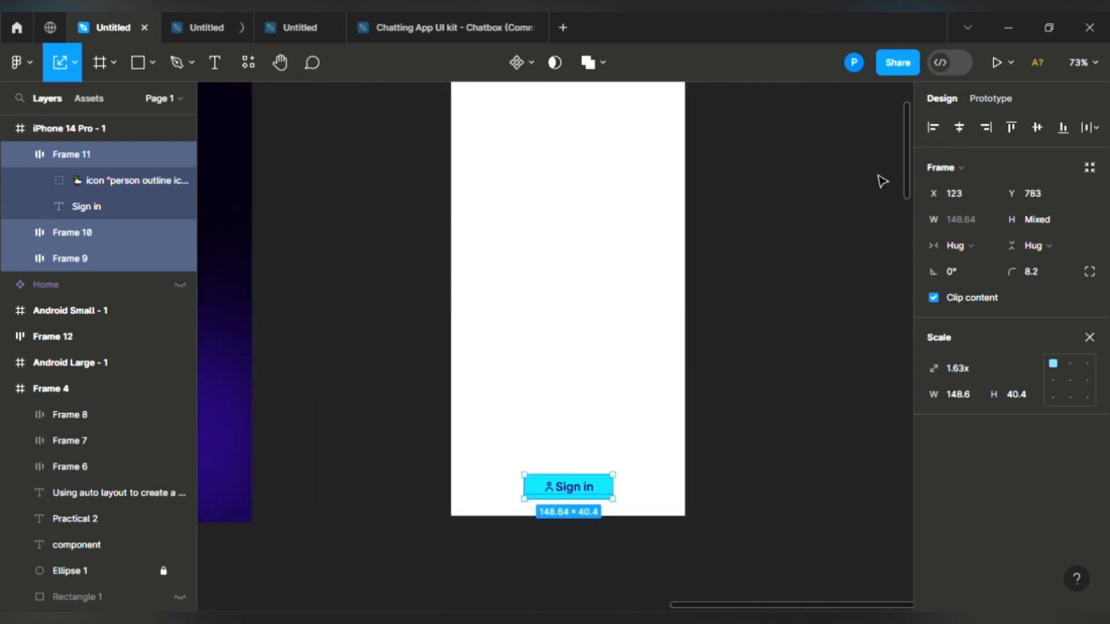
mouse_move(907, 179)
mouse_down()
mouse_move(907, 189)
mouse_move(907, 114)
mouse_move(916, 166)
mouse_up()
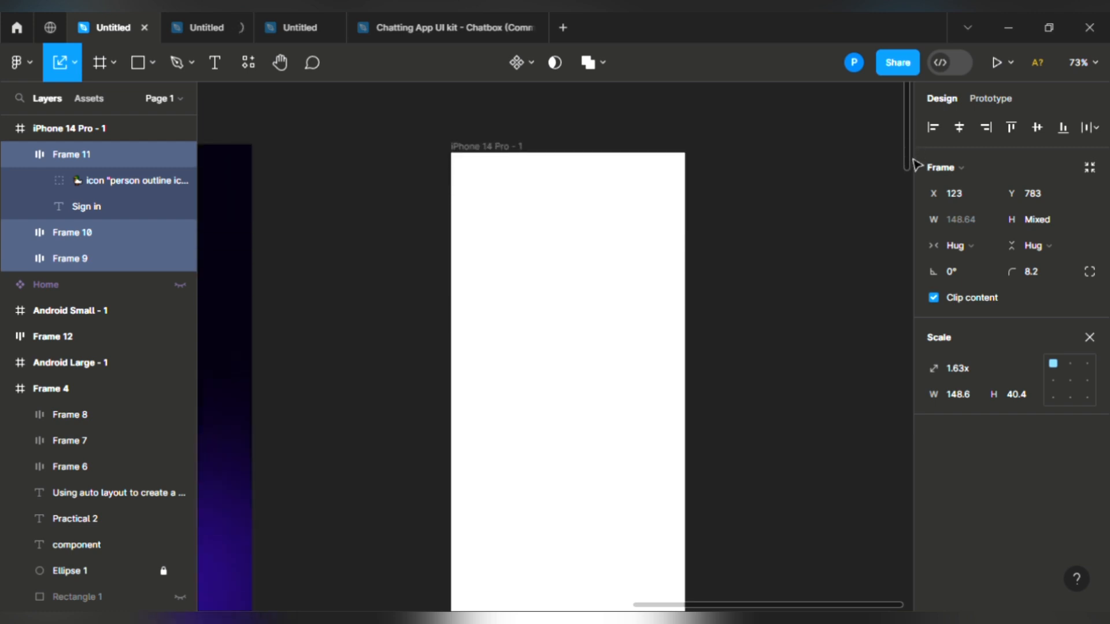
Step: Duplicate iPhone 14 Pro - 1 until six frames, numbered 1 to 6, sit side by side
scroll(910, 162, down, 3)
scroll(906, 159, down, 3)
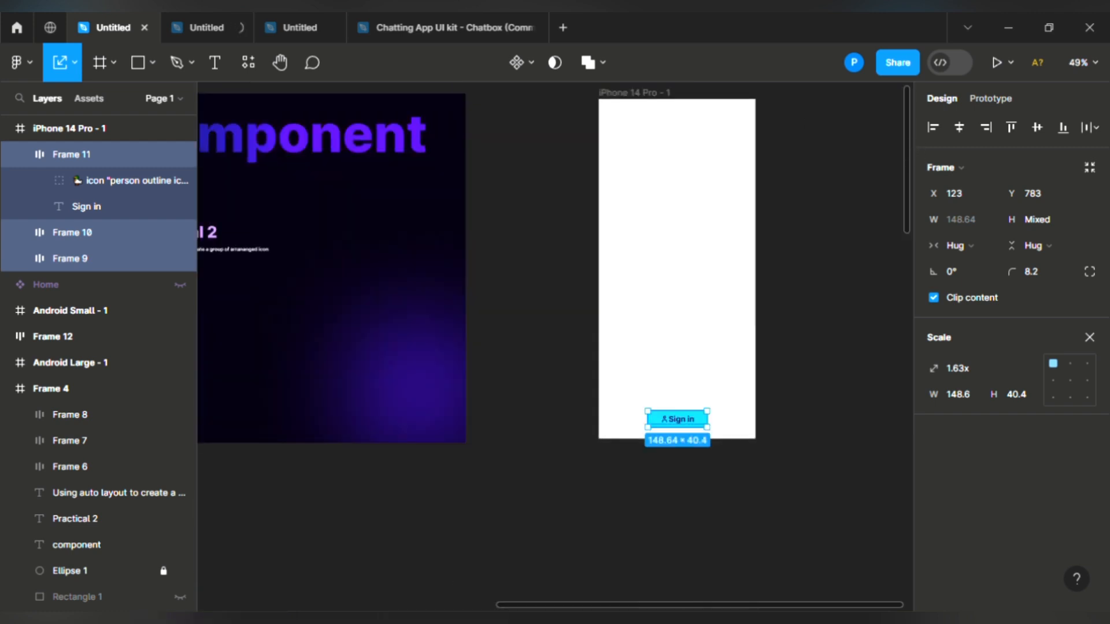
click(633, 108)
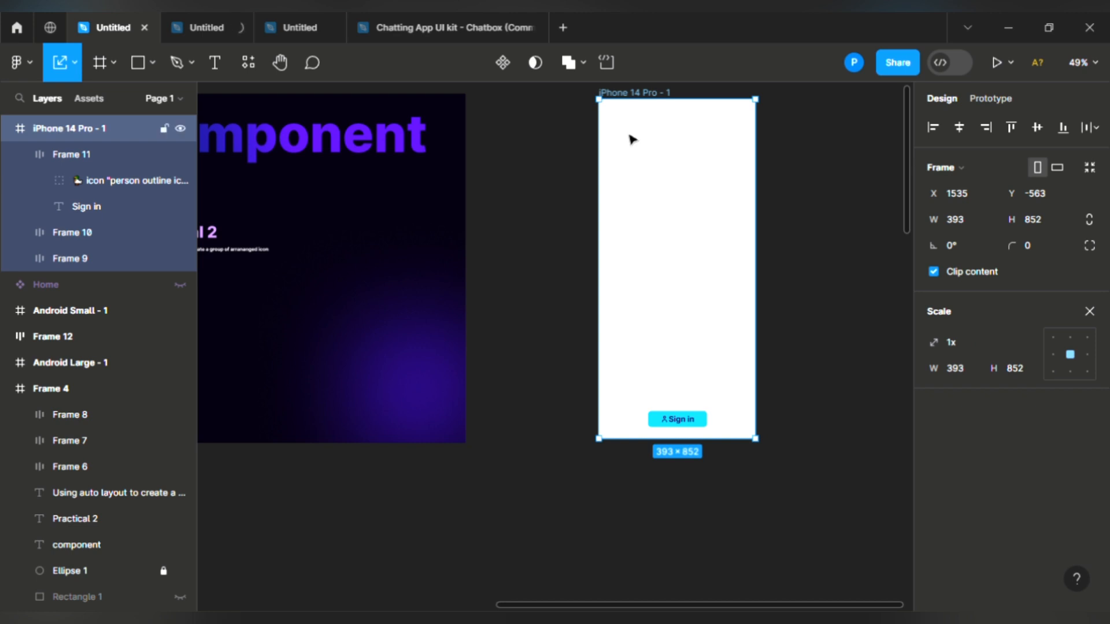
key(ctrl+d)
key(ctrl+d)
key(ctrl+d)
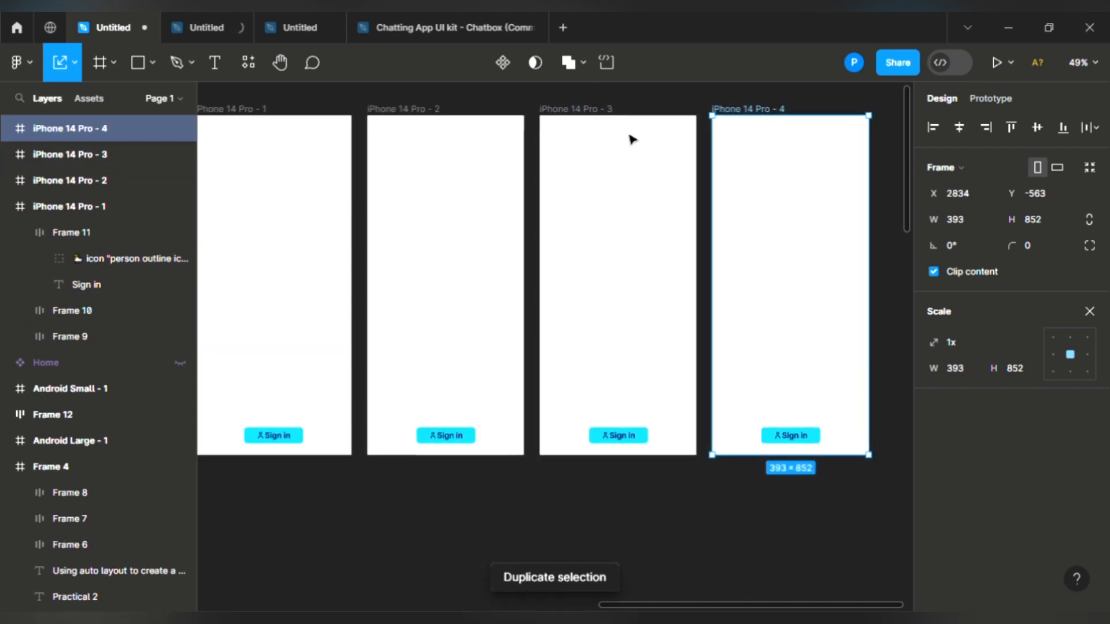
key(ctrl+d)
key(ctrl+d)
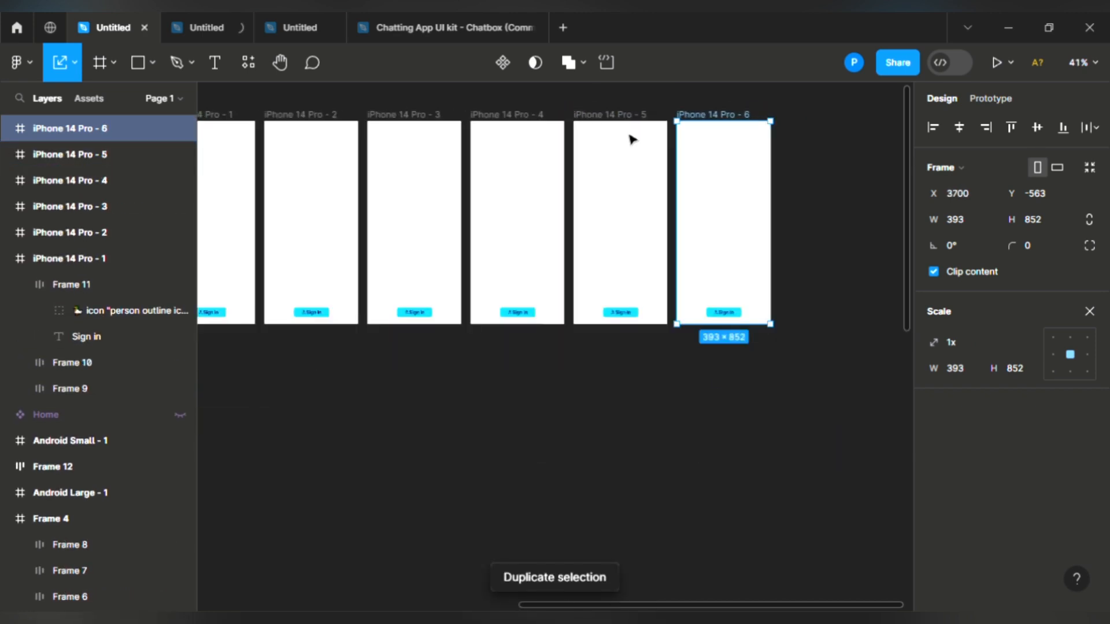
scroll(632, 140, down, 2)
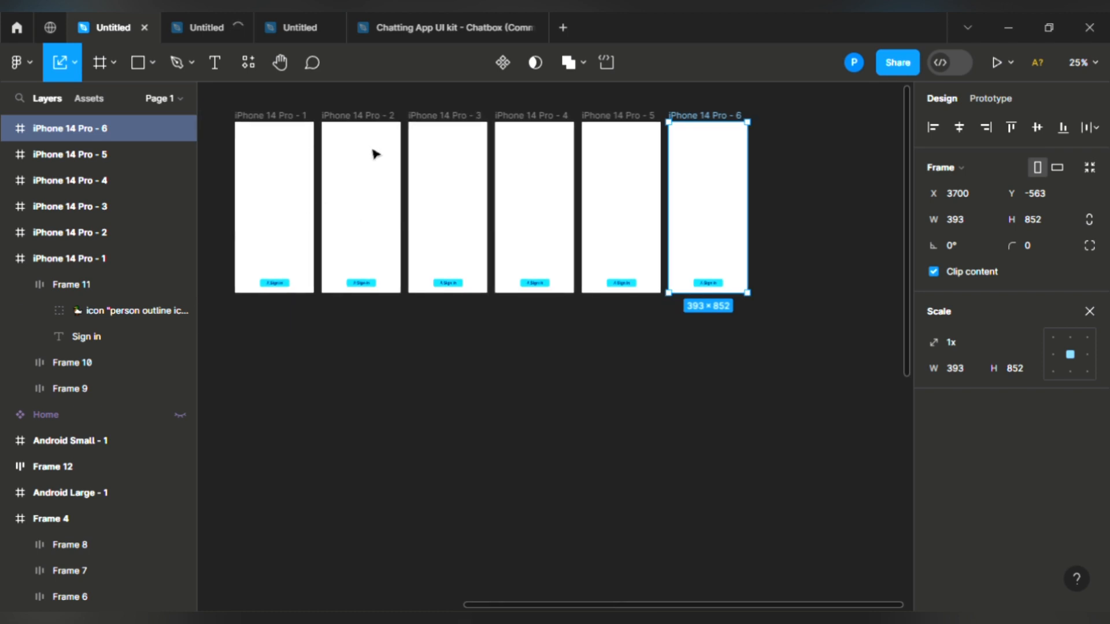
scroll(397, 295, down, 1)
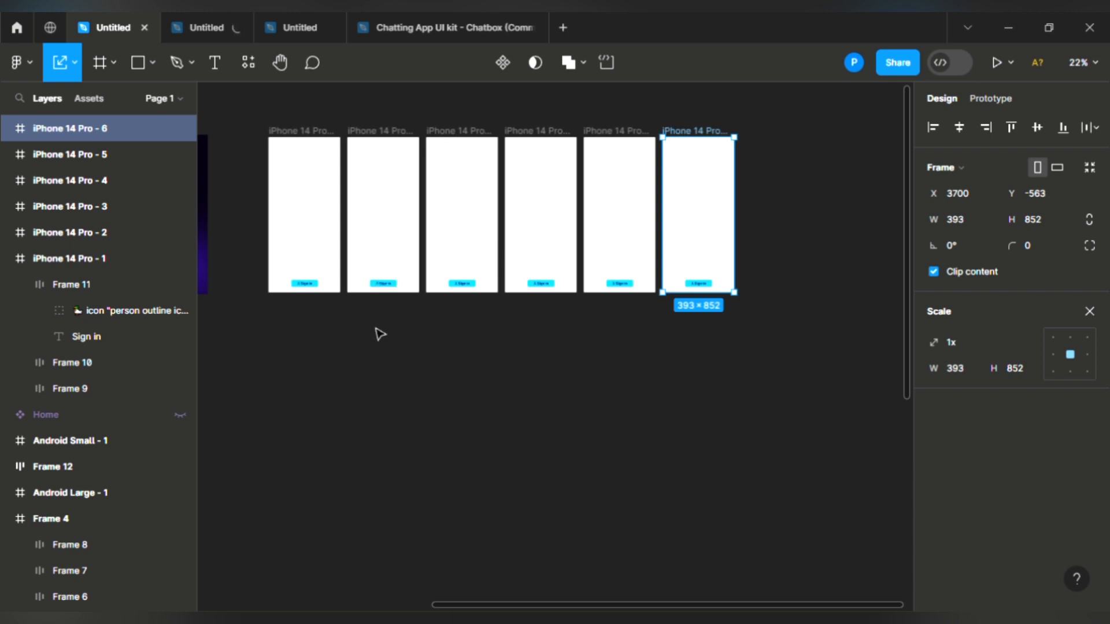
Step: Turn Frames 11, 10 and 9 of the first phone's Sign in button into Component 1
scroll(380, 334, up, 5)
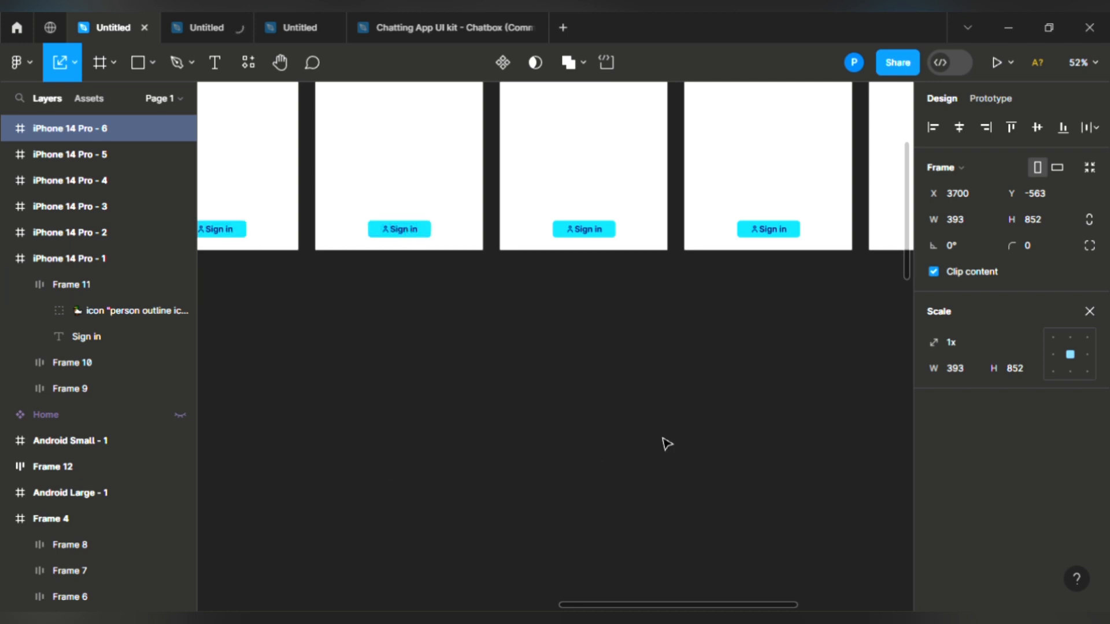
drag(664, 610, 570, 602)
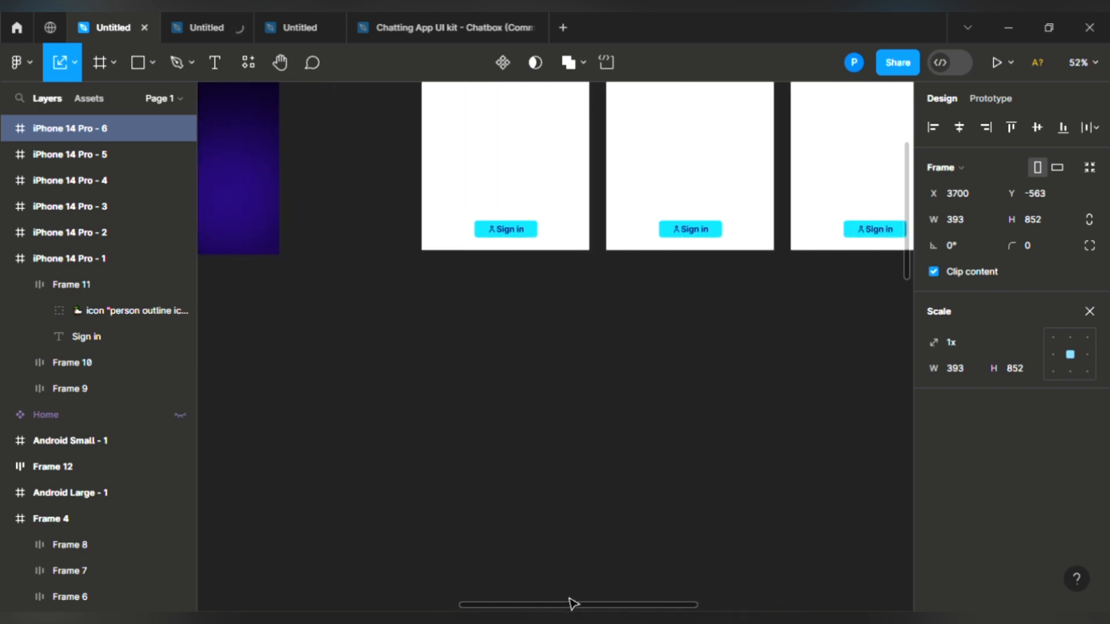
key(shift+0)
scroll(529, 356, up, 4)
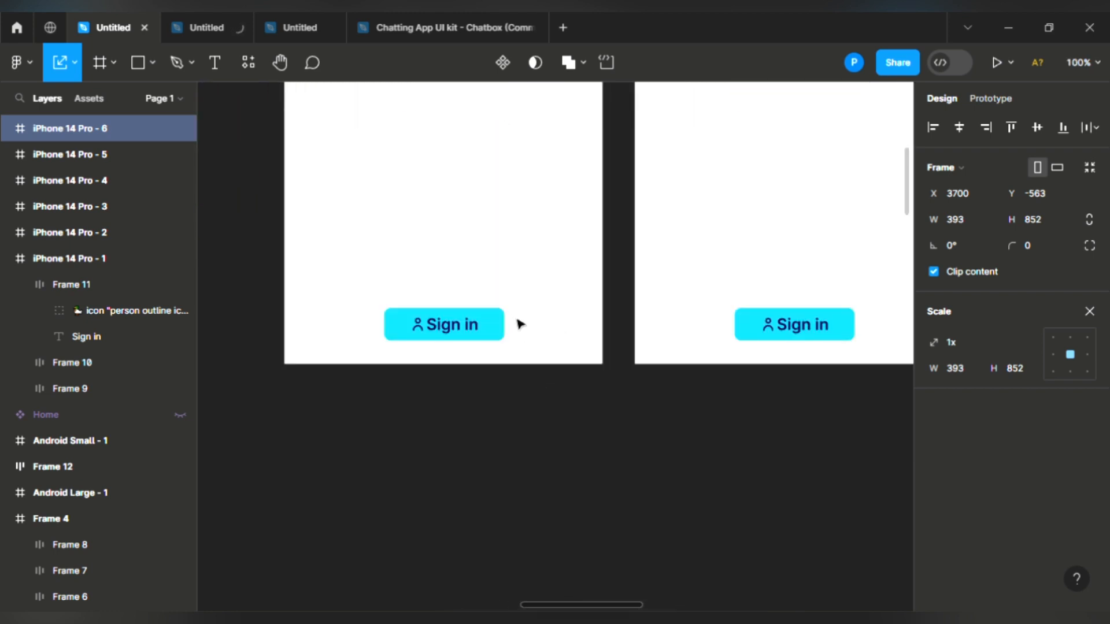
click(429, 303)
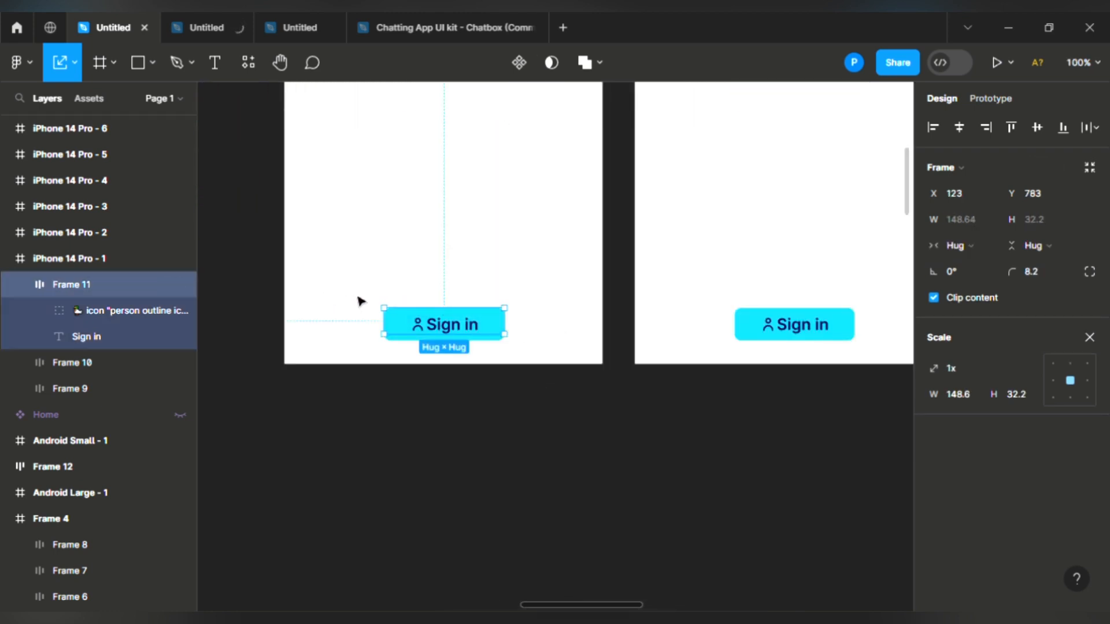
drag(351, 291, 497, 341)
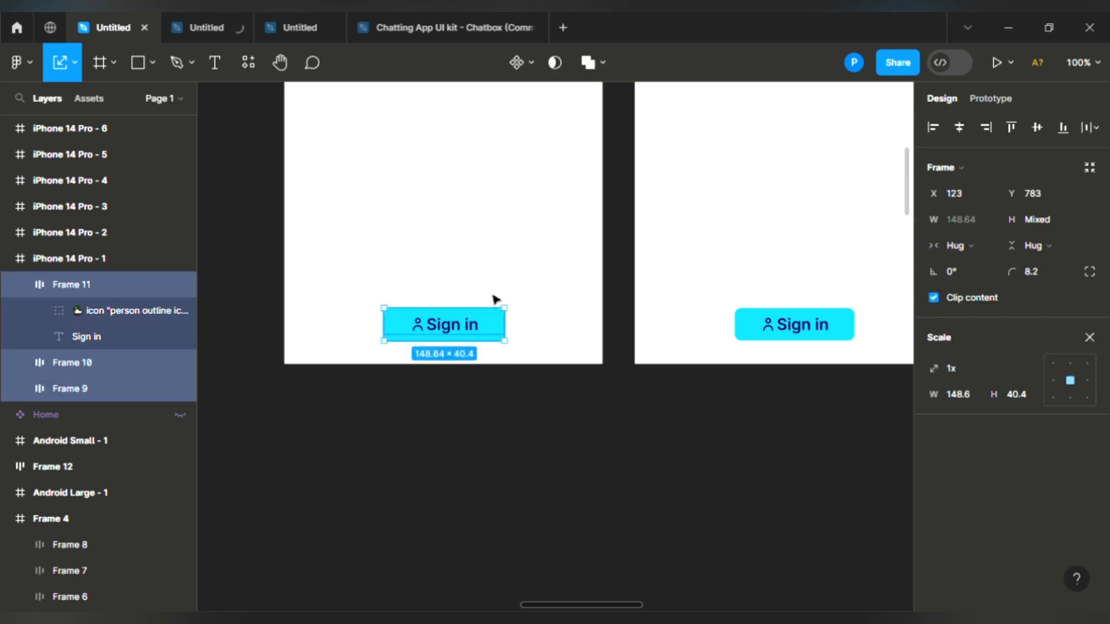
click(518, 62)
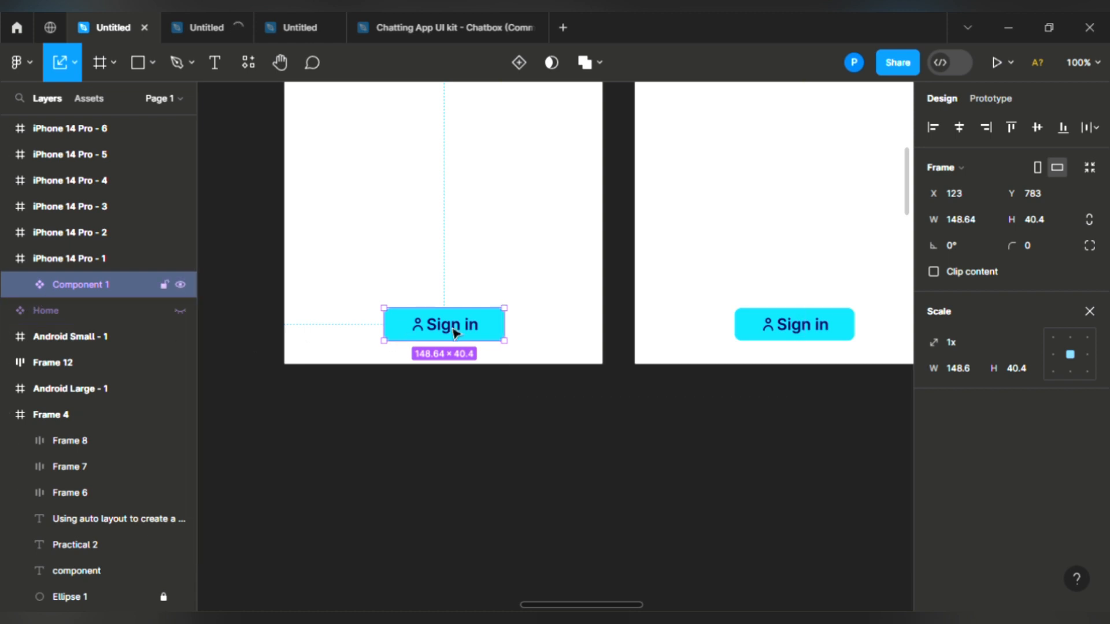
Step: Duplicate the Sign in component and place the copy in the second iPhone frame
key(ctrl+d)
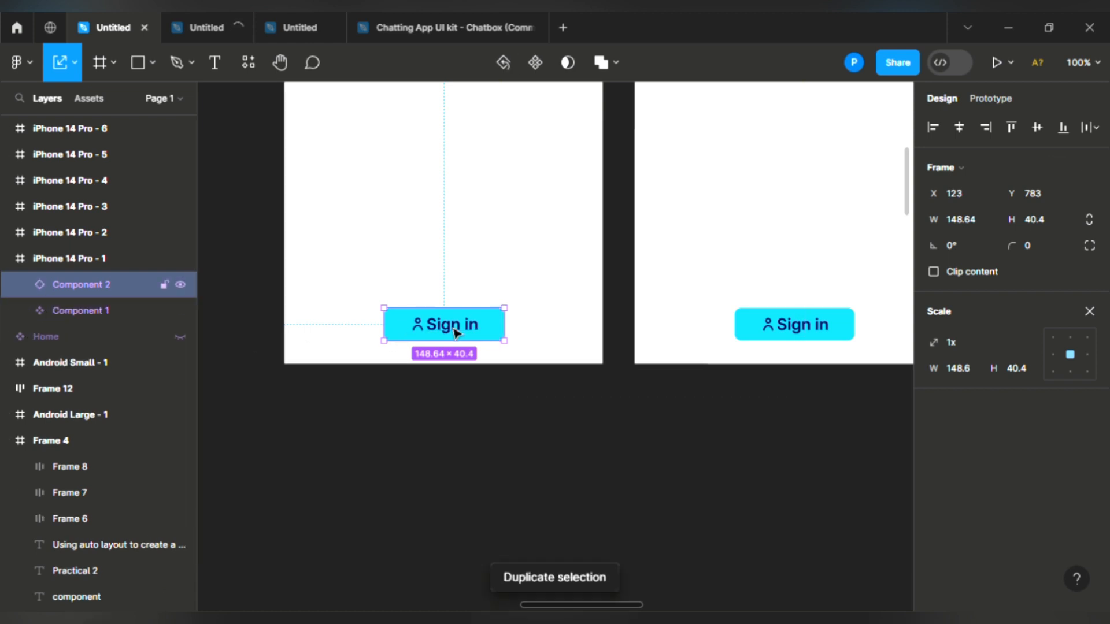
drag(457, 317, 460, 233)
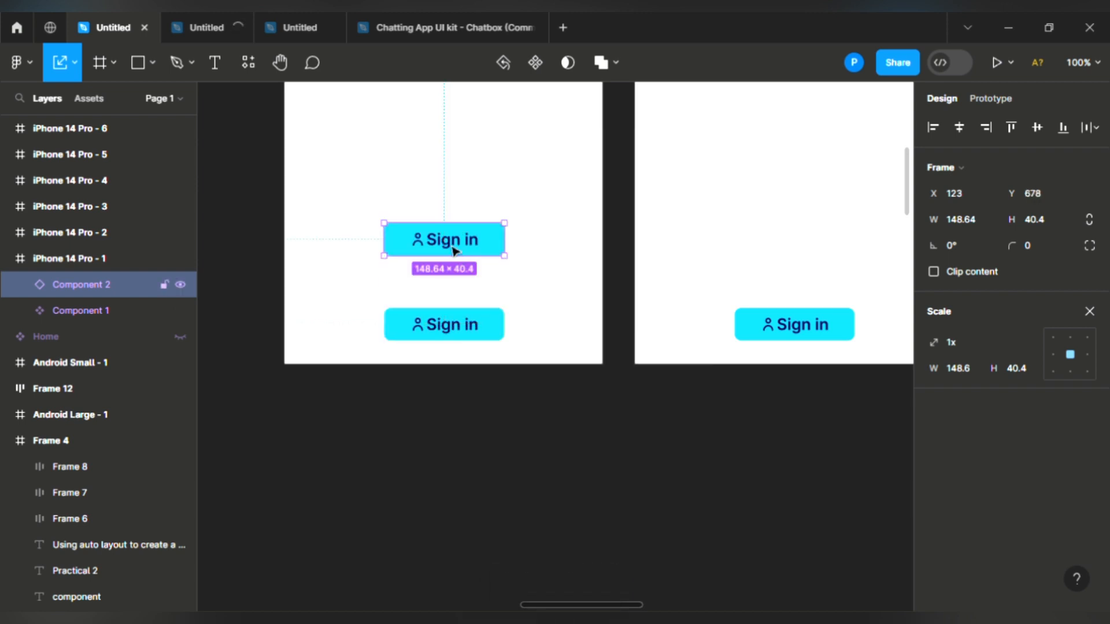
drag(435, 245, 779, 229)
scroll(779, 229, right, 3)
scroll(396, 288, right, 5)
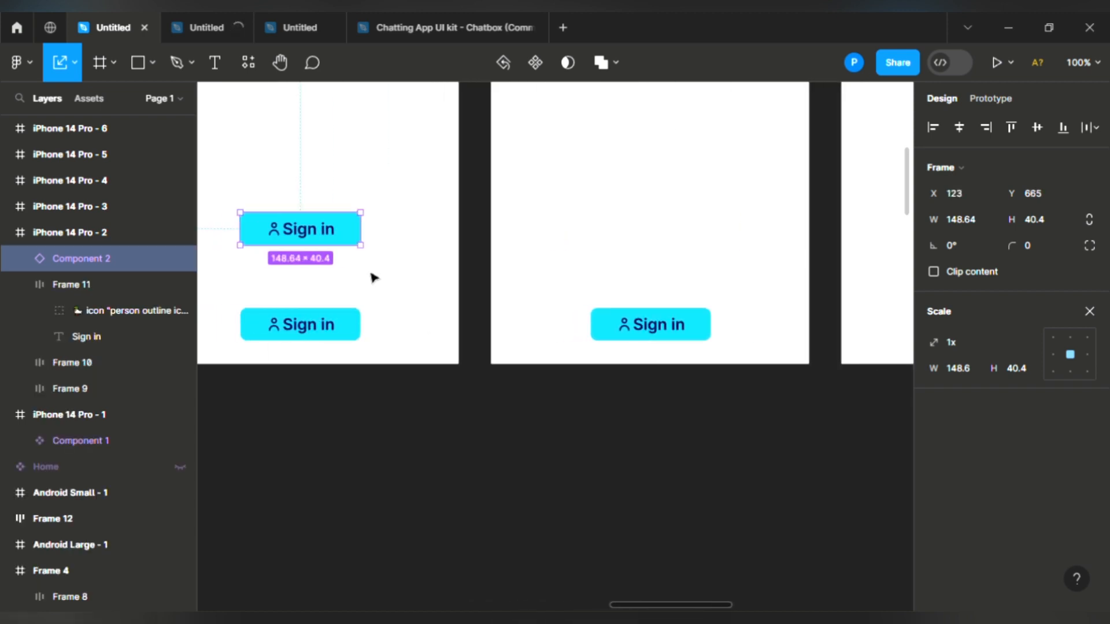
Step: Place further Sign in copies into the third and fourth iPhone frames
key(ctrl+d)
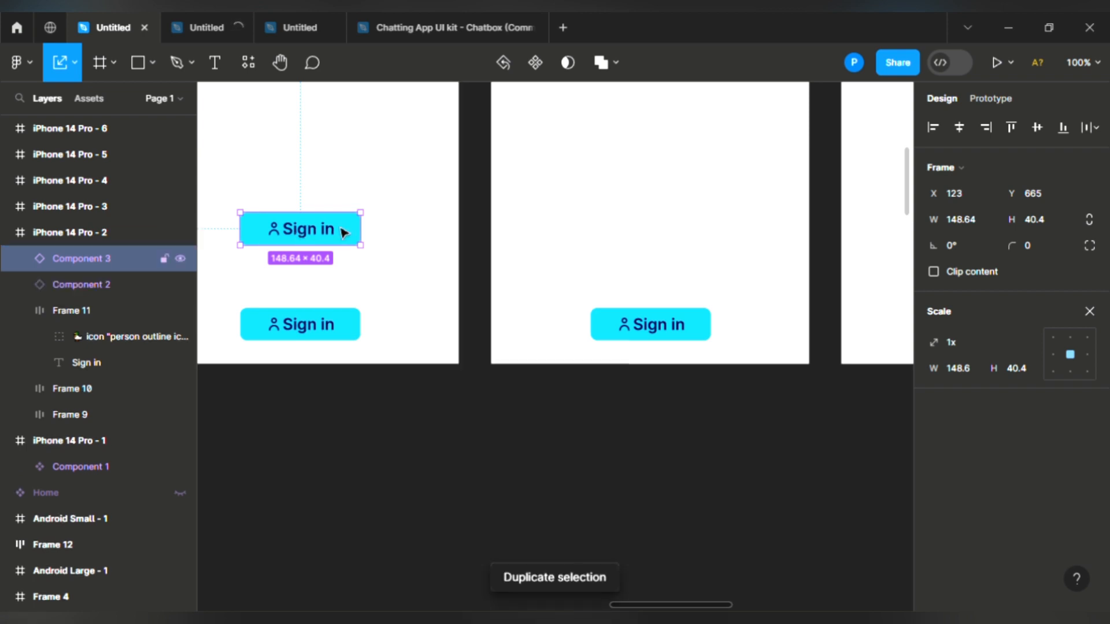
drag(342, 238, 659, 243)
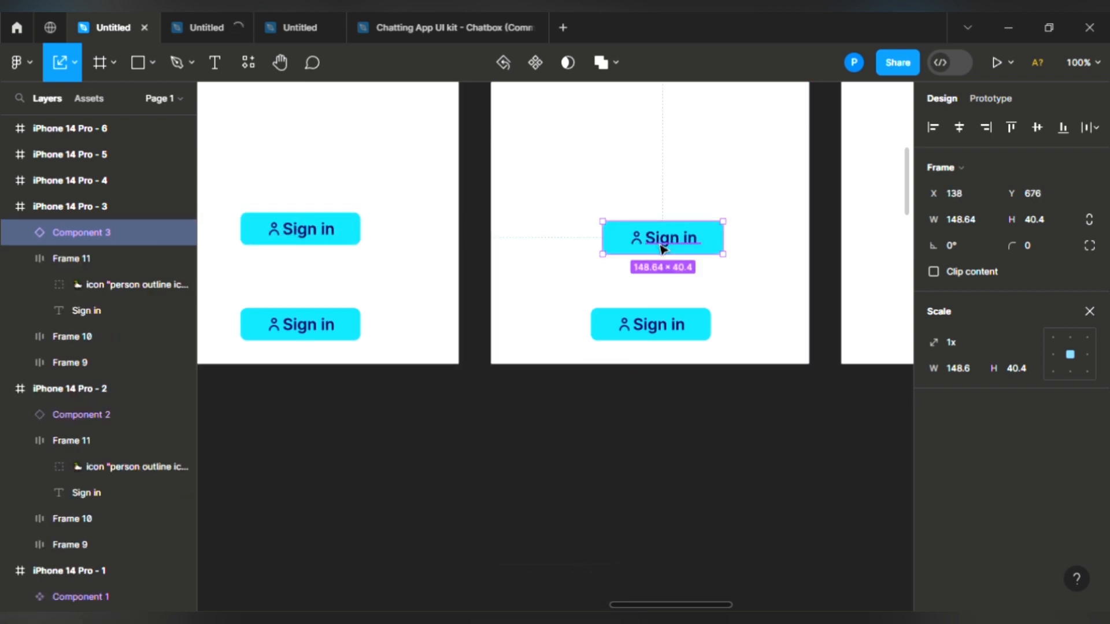
key(ctrl+d)
drag(663, 249, 845, 226)
Step: Add a Sign in copy for the fifth frame, then reselect the main component in phone one
key(ctrl+d)
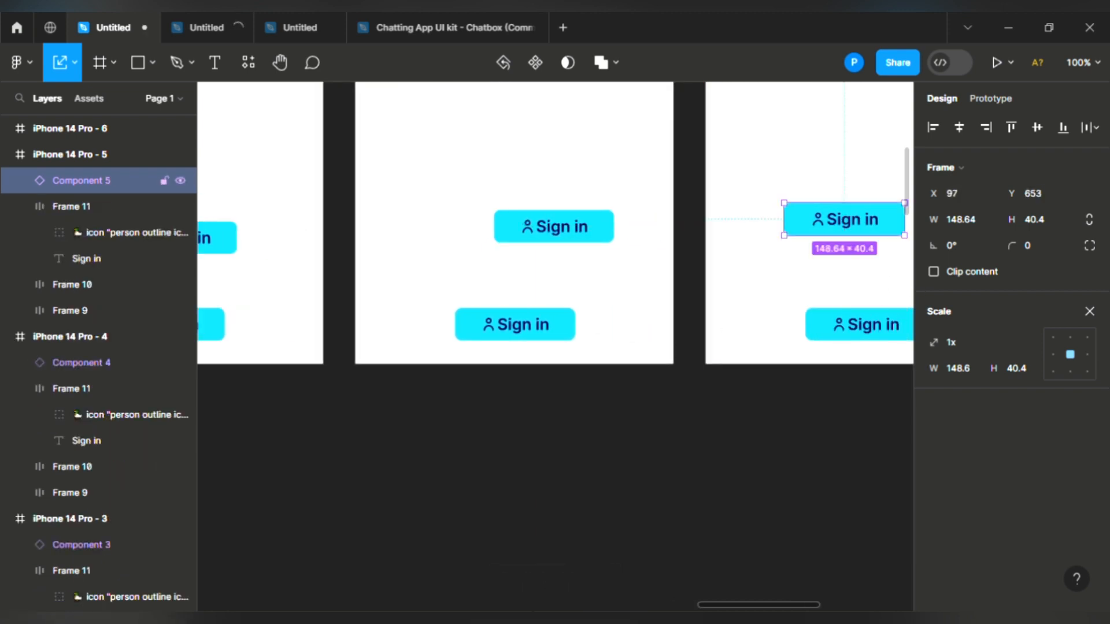
drag(717, 604, 532, 595)
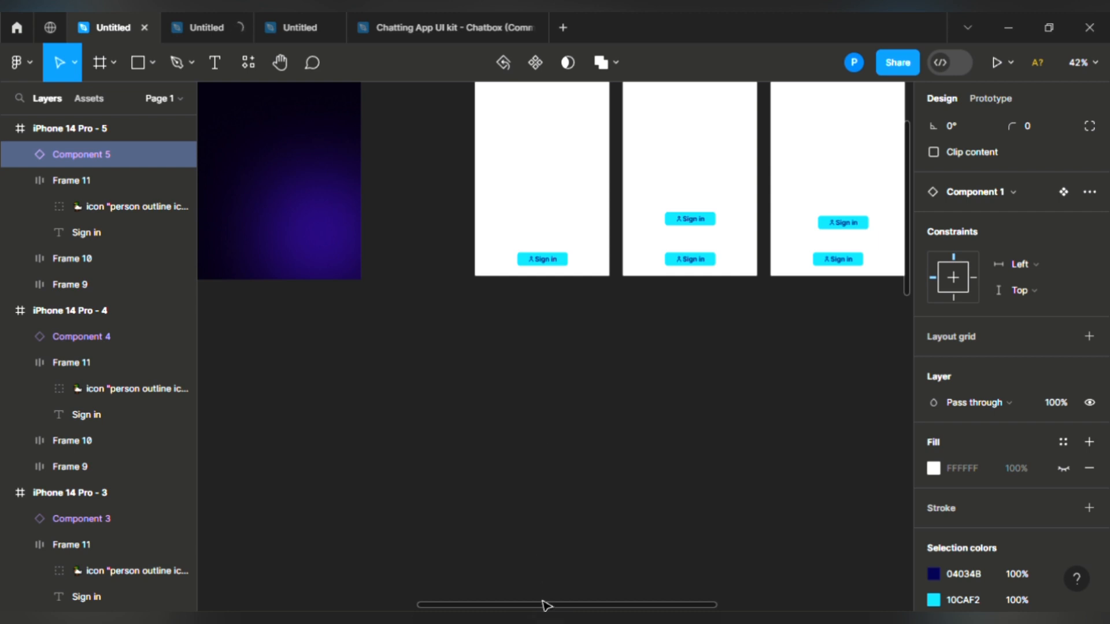
drag(542, 610, 630, 607)
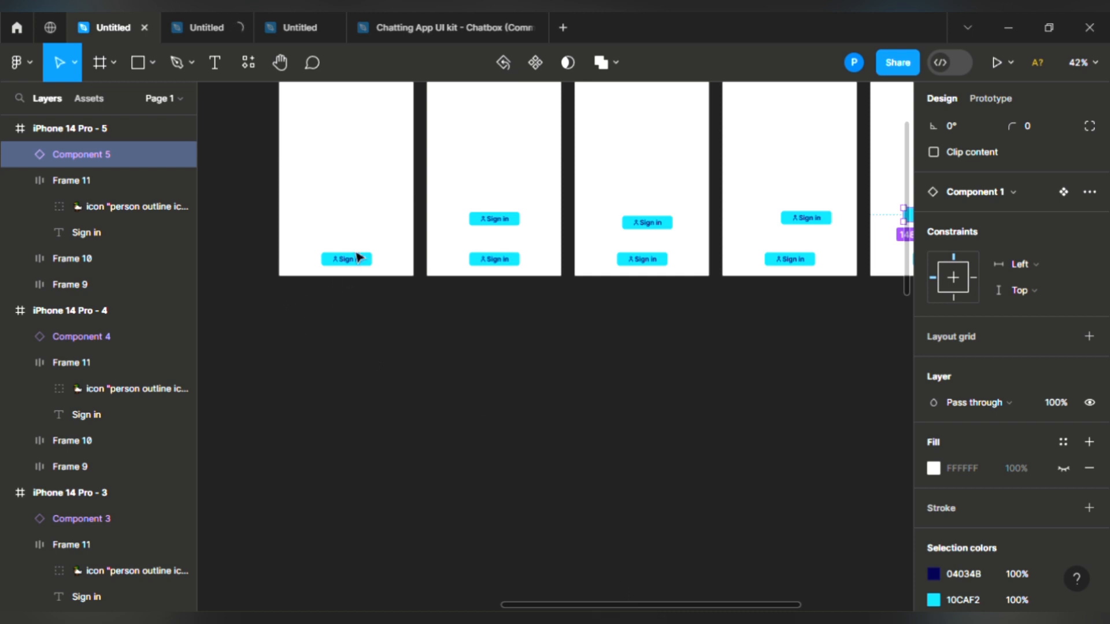
mouse_move(315, 236)
mouse_down()
mouse_move(359, 253)
mouse_move(383, 280)
mouse_up()
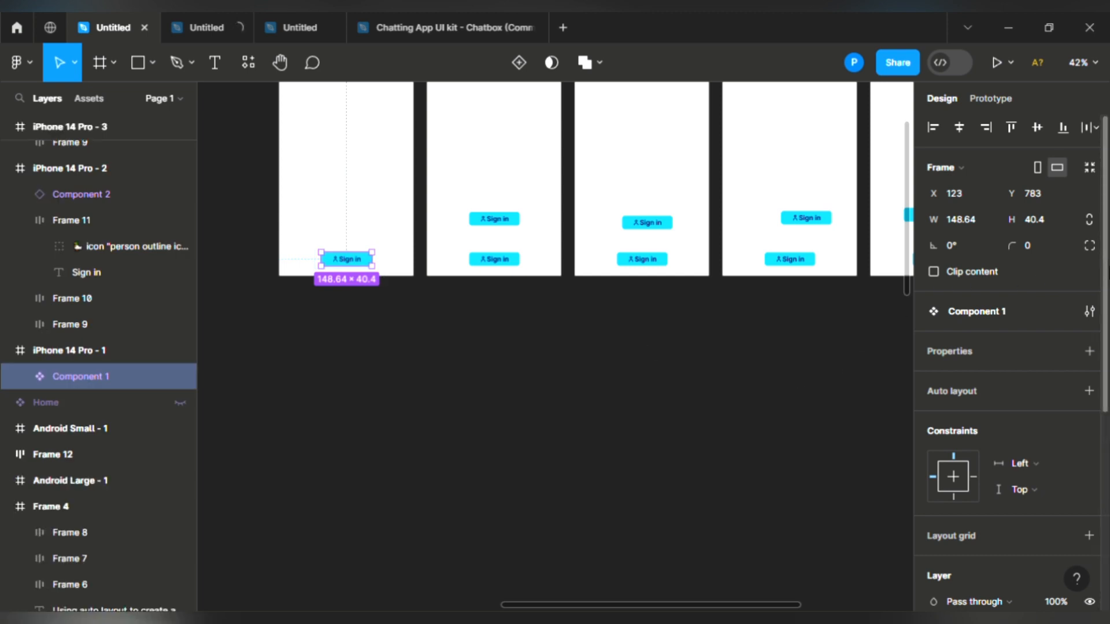
Step: Change the main component's button fill from cyan 10CAF2 to purple AA10F2
scroll(1008, 347, down, 5)
scroll(960, 439, down, 1)
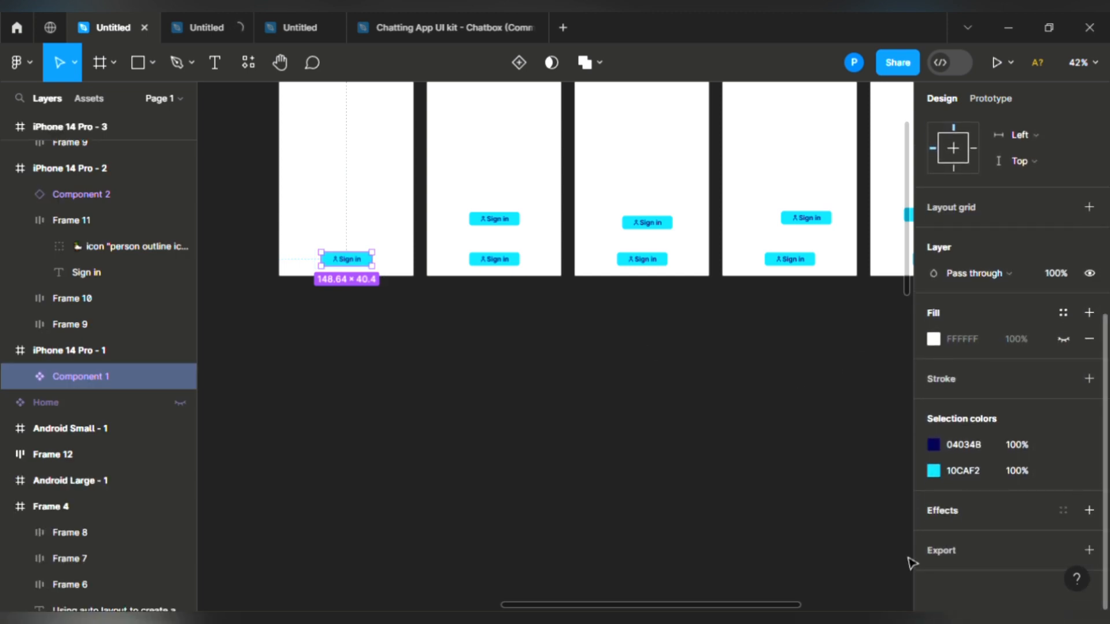
click(935, 471)
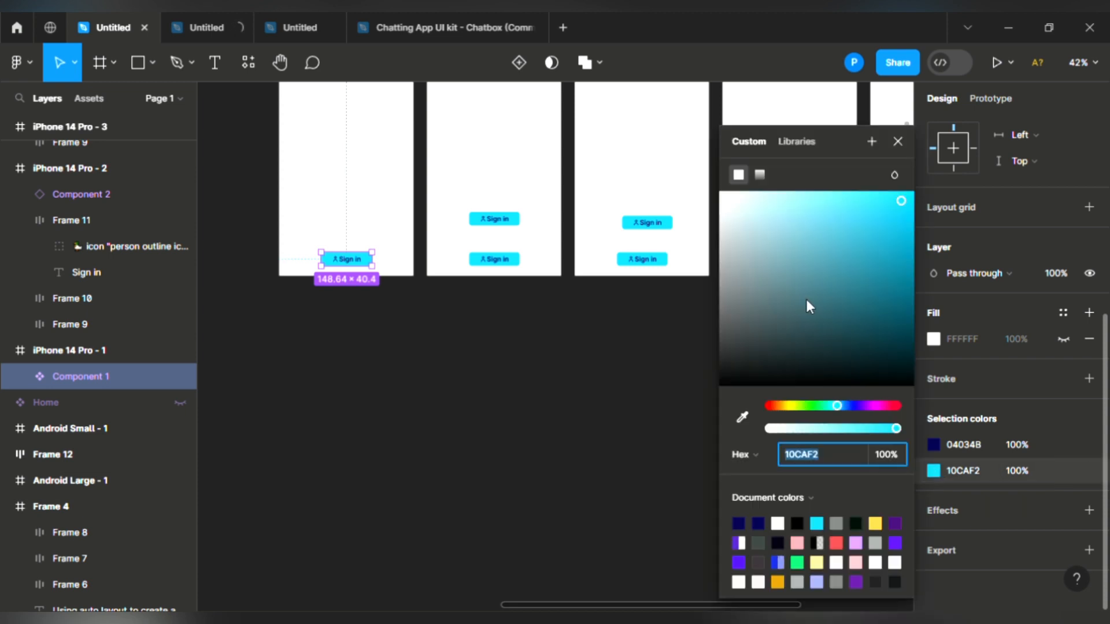
click(868, 407)
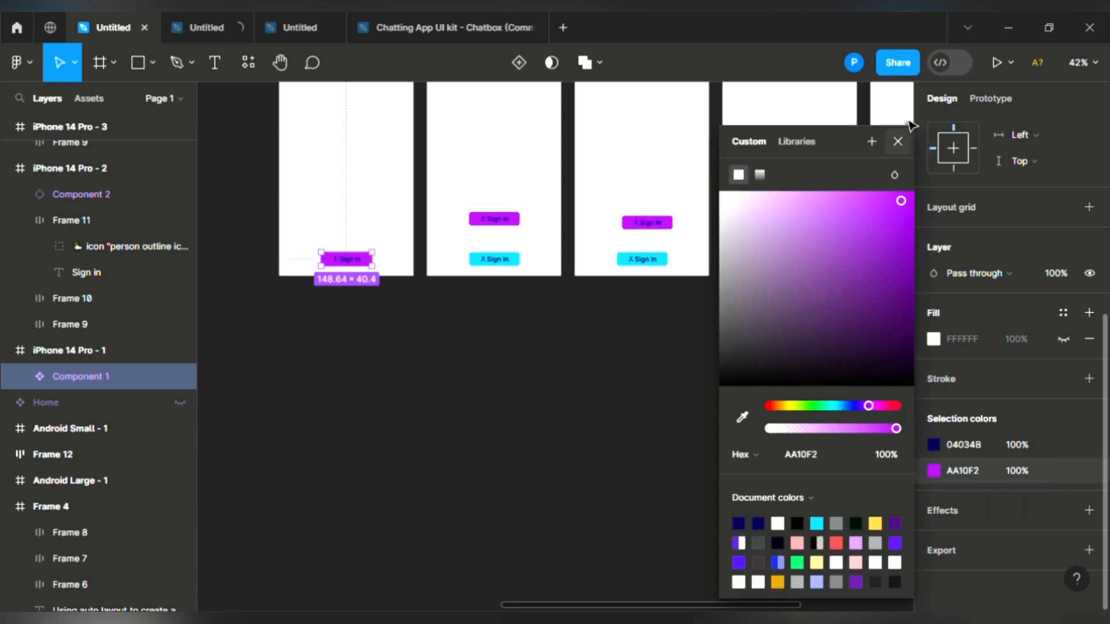
click(898, 141)
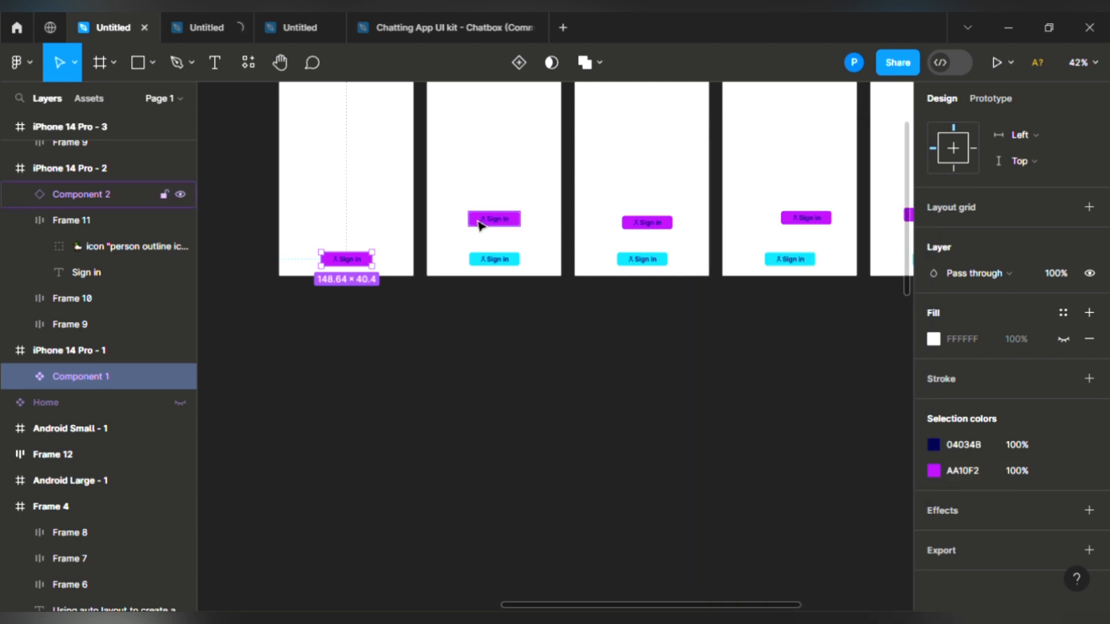
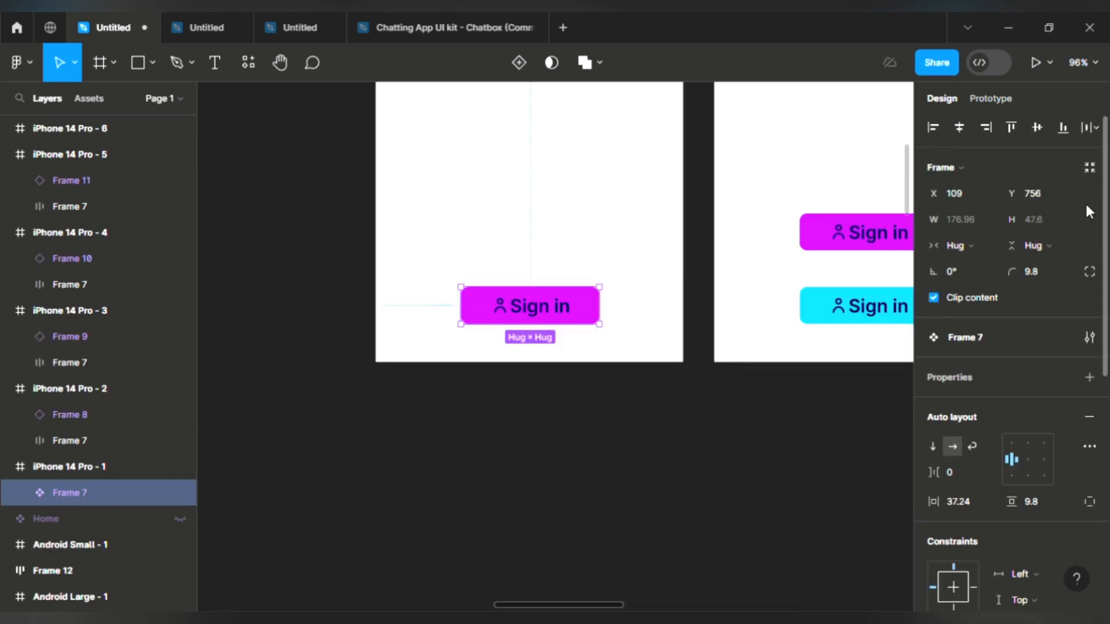
Step: Change the main Sign in button's text and icon colour from navy 04034B to white FEFEFF
scroll(1105, 208, down, 5)
scroll(933, 479, down, 3)
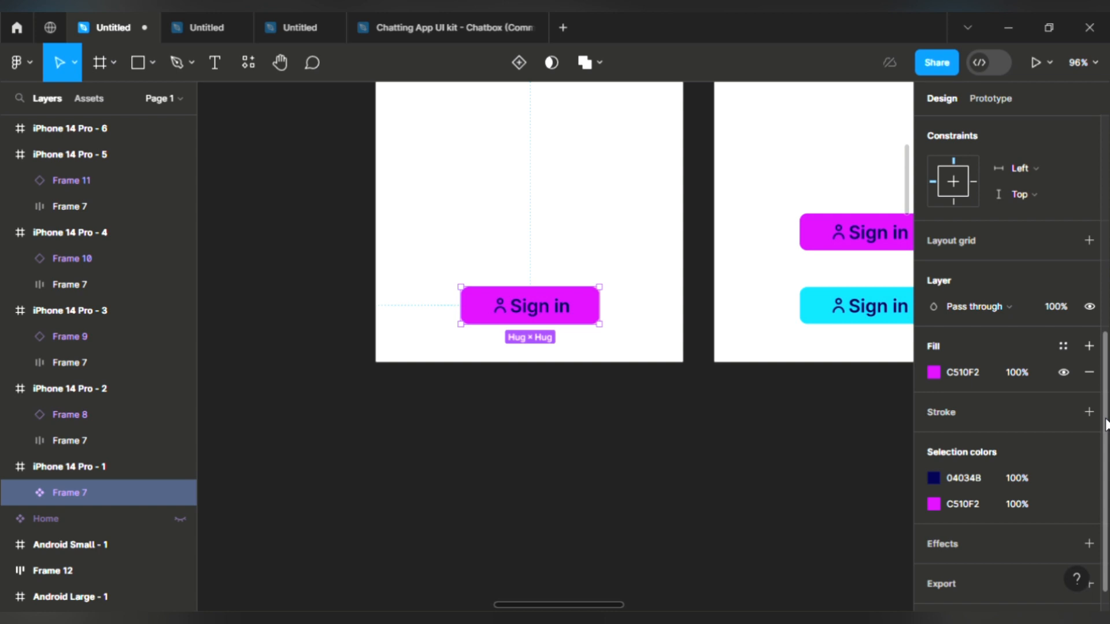
click(934, 479)
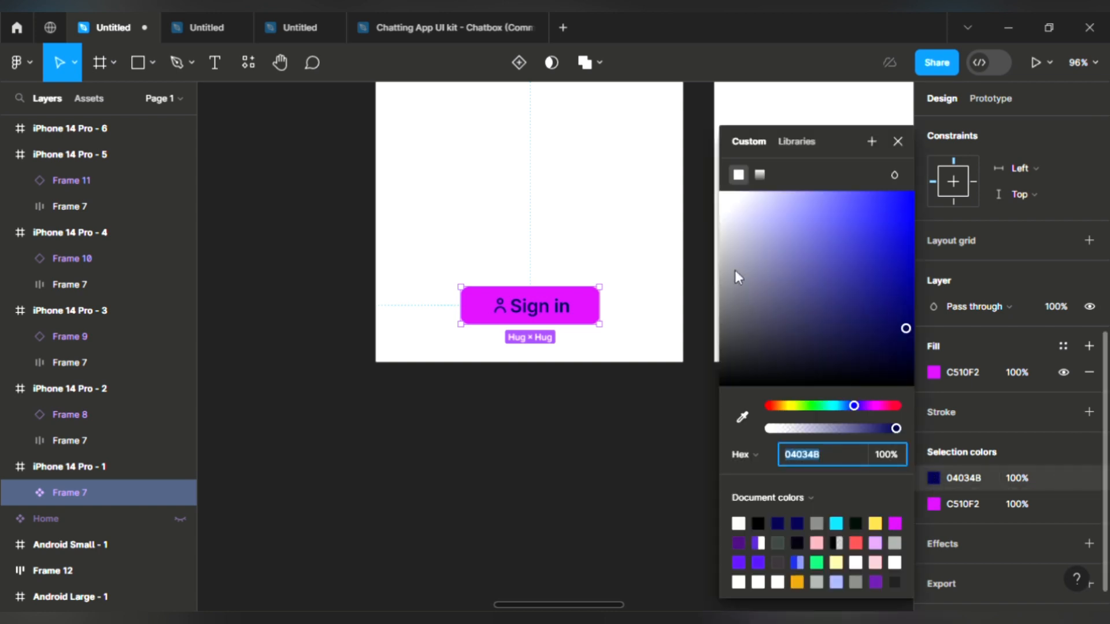
click(741, 223)
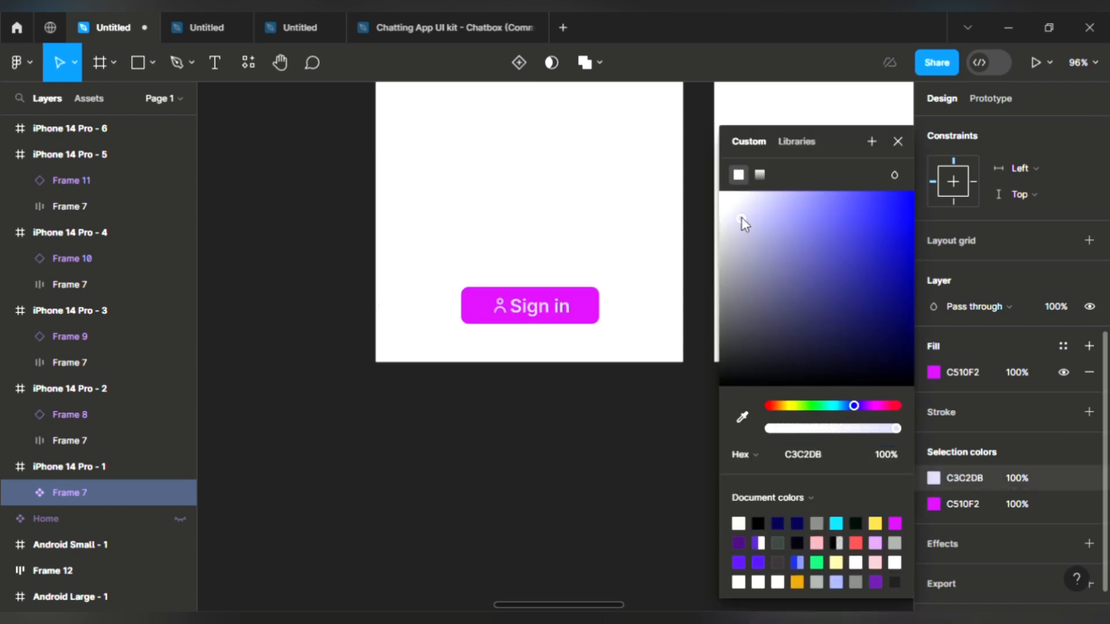
drag(741, 210, 720, 191)
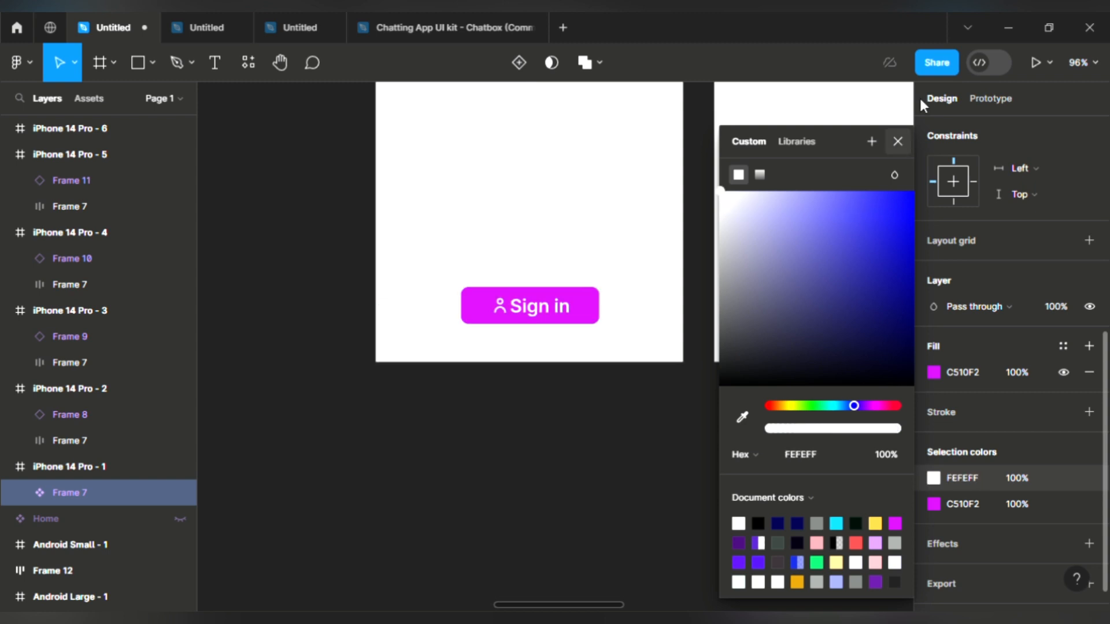
click(898, 141)
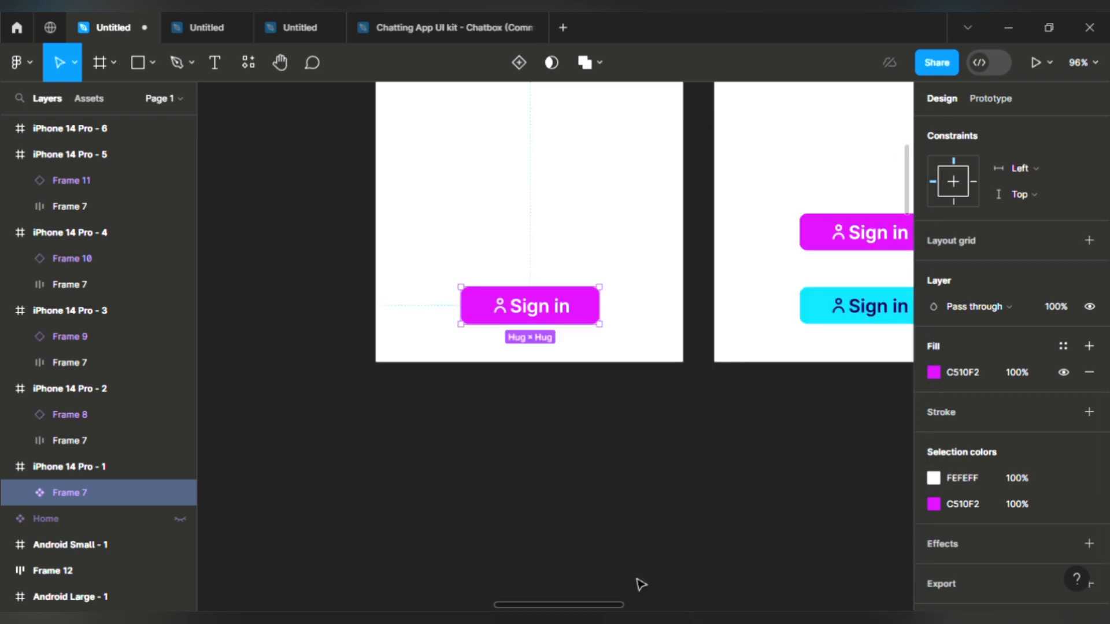
drag(616, 604, 646, 557)
scroll(646, 557, left, 5)
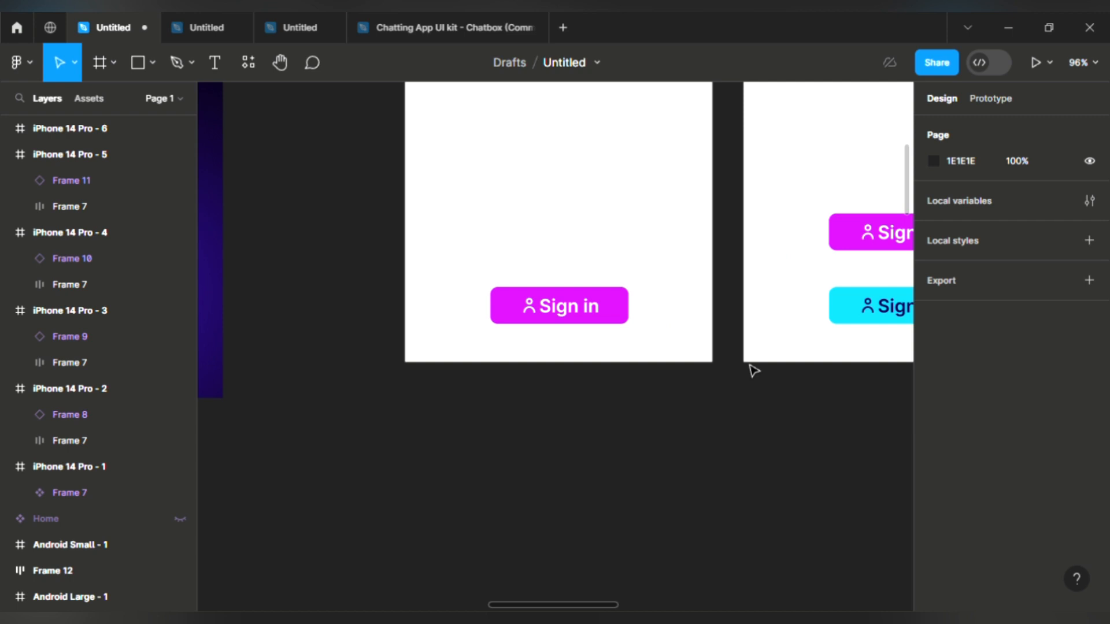
Step: Move the Sign in component out of iPhone 14 Pro - 1 onto the canvas below the frames
click(601, 311)
drag(601, 310, 575, 451)
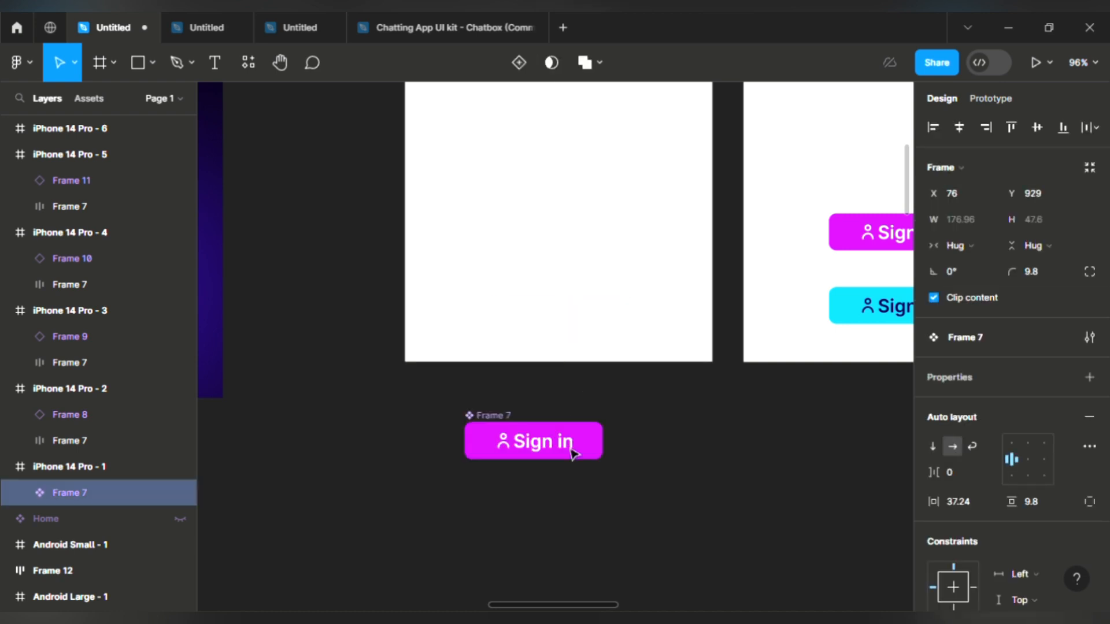
drag(546, 540, 546, 541)
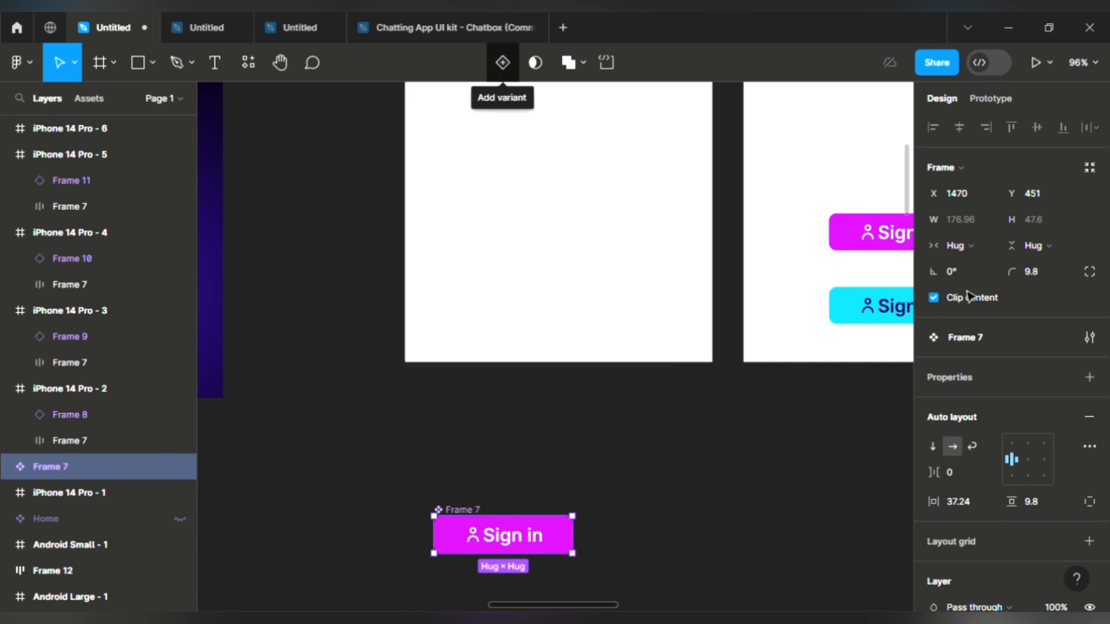
click(1090, 378)
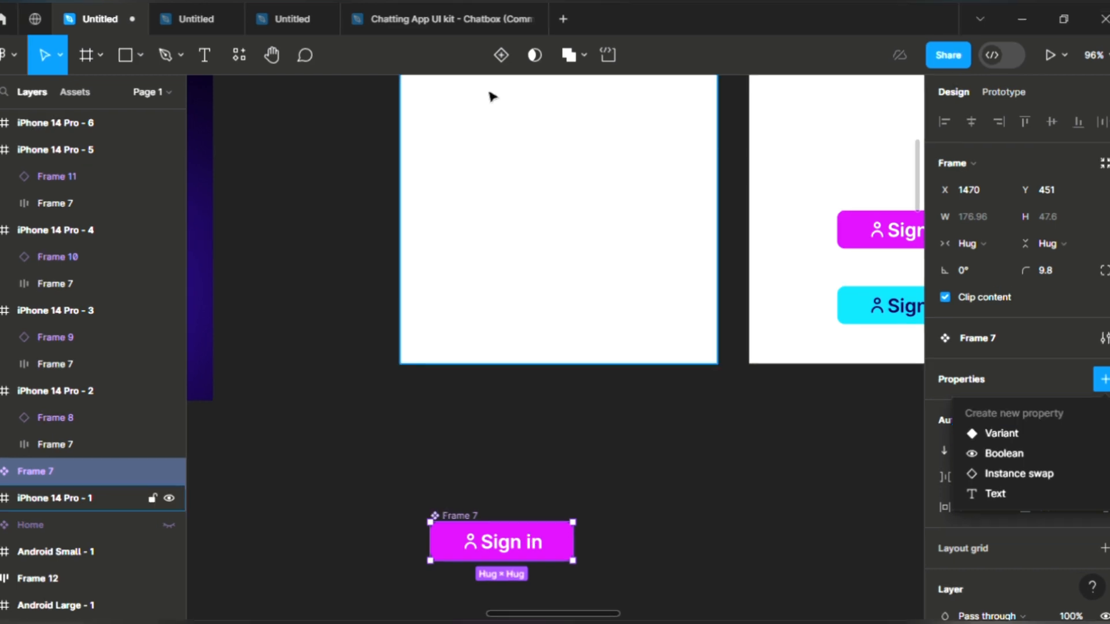
Step: Add a Variant2 to the Sign in component and delete its person icon, leaving text only
click(502, 56)
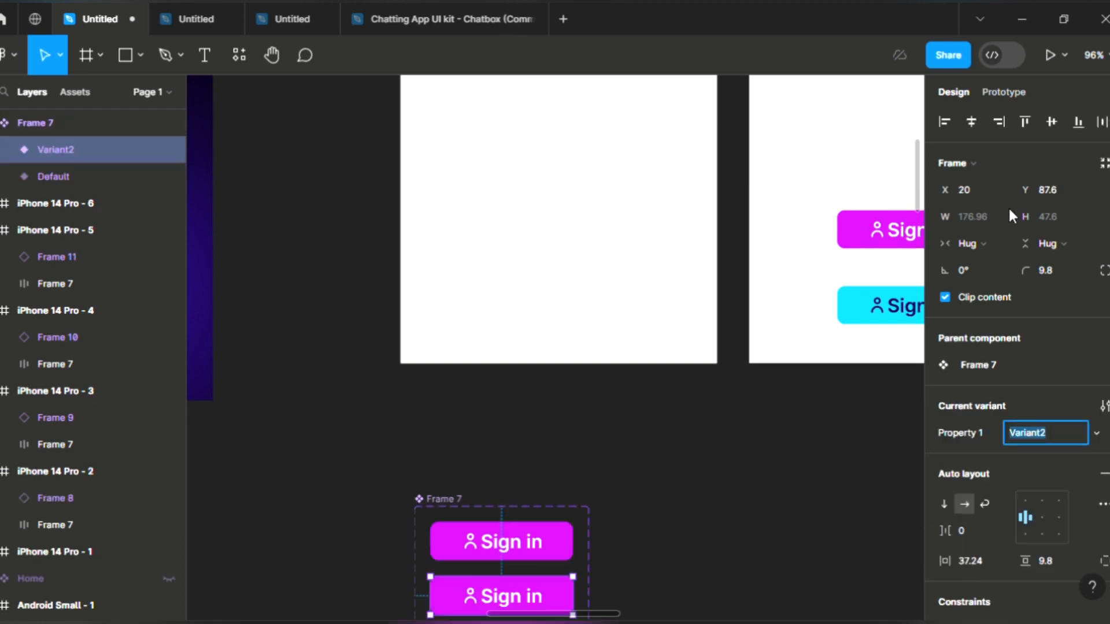
scroll(932, 228, down, 5)
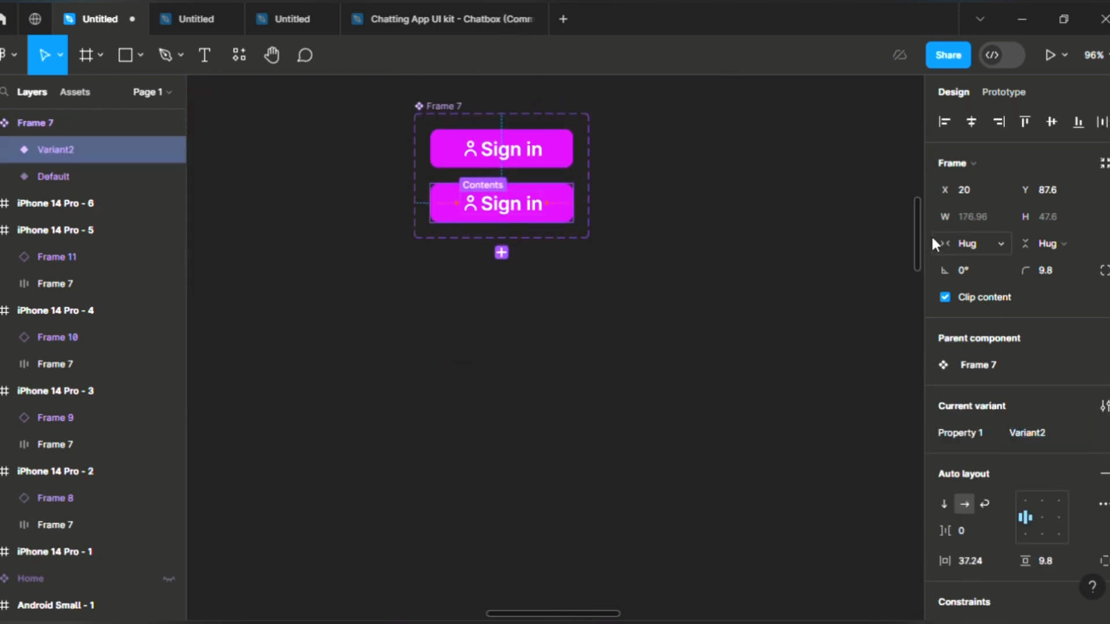
scroll(934, 240, up, 1)
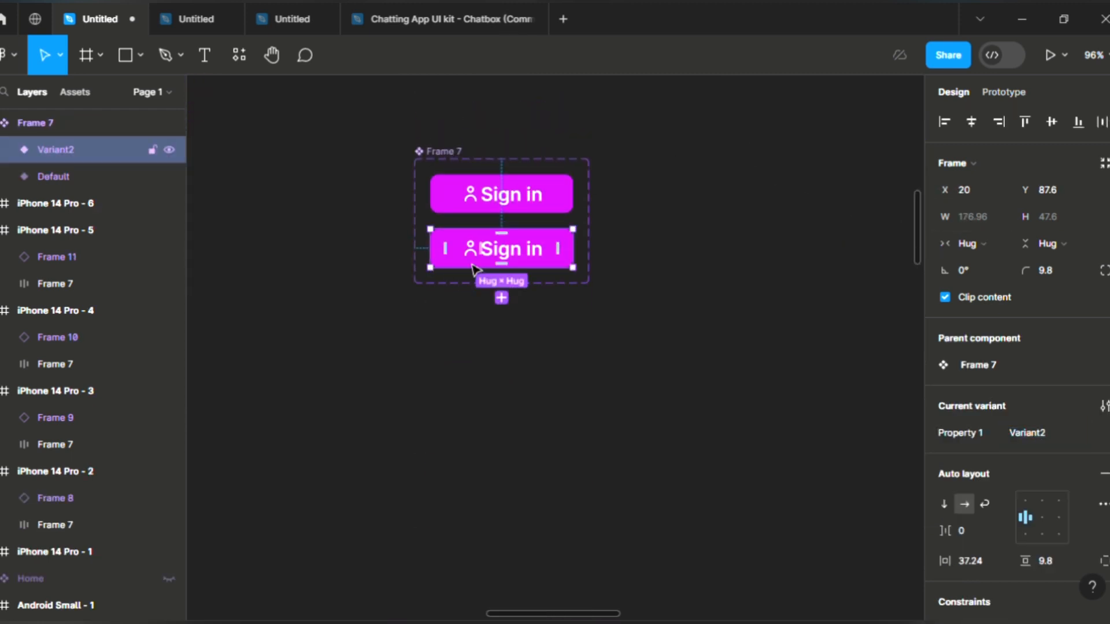
scroll(470, 263, up, 4)
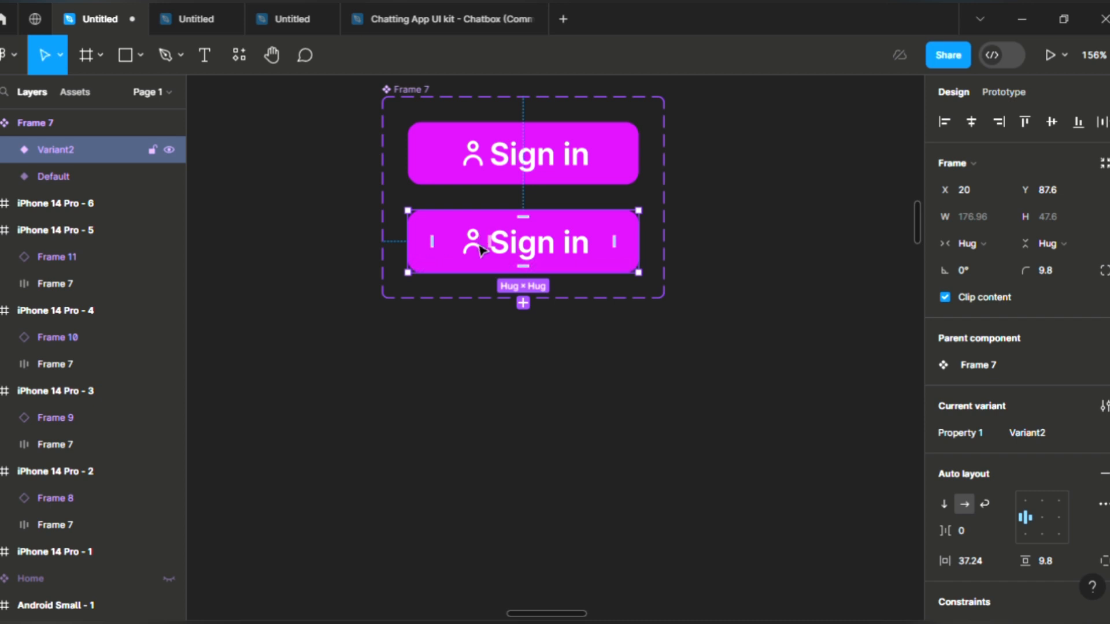
double_click(480, 248)
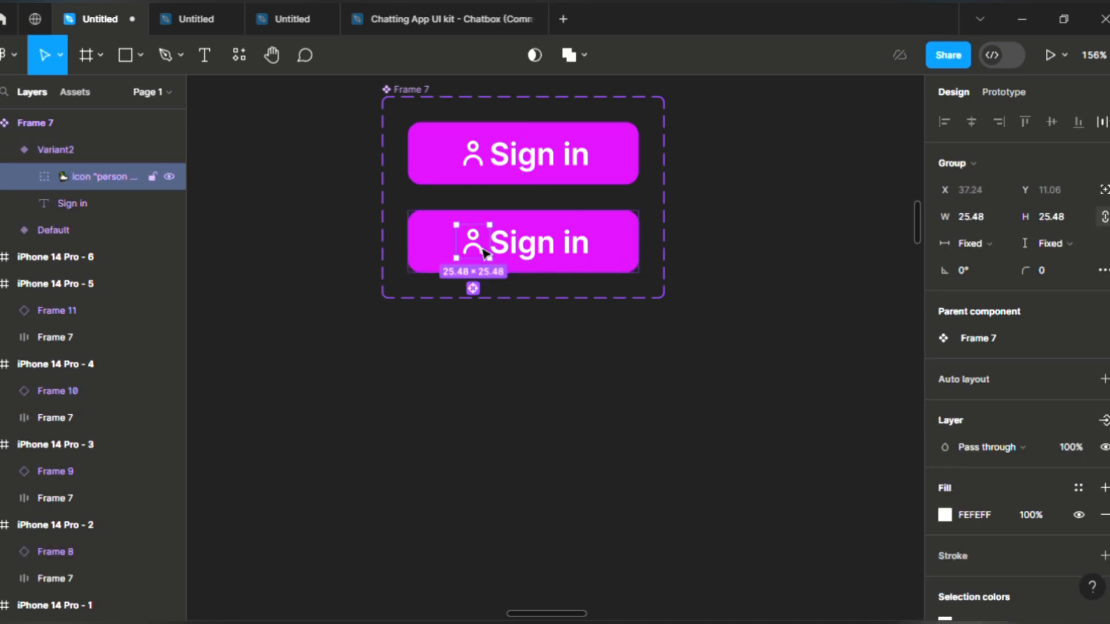
key(Delete)
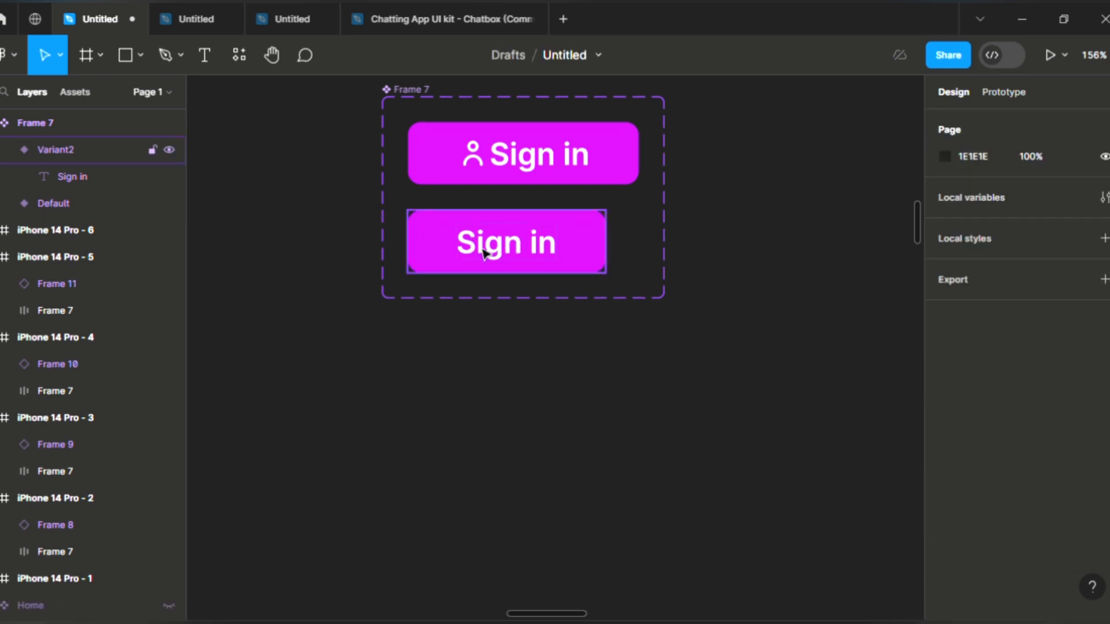
click(494, 253)
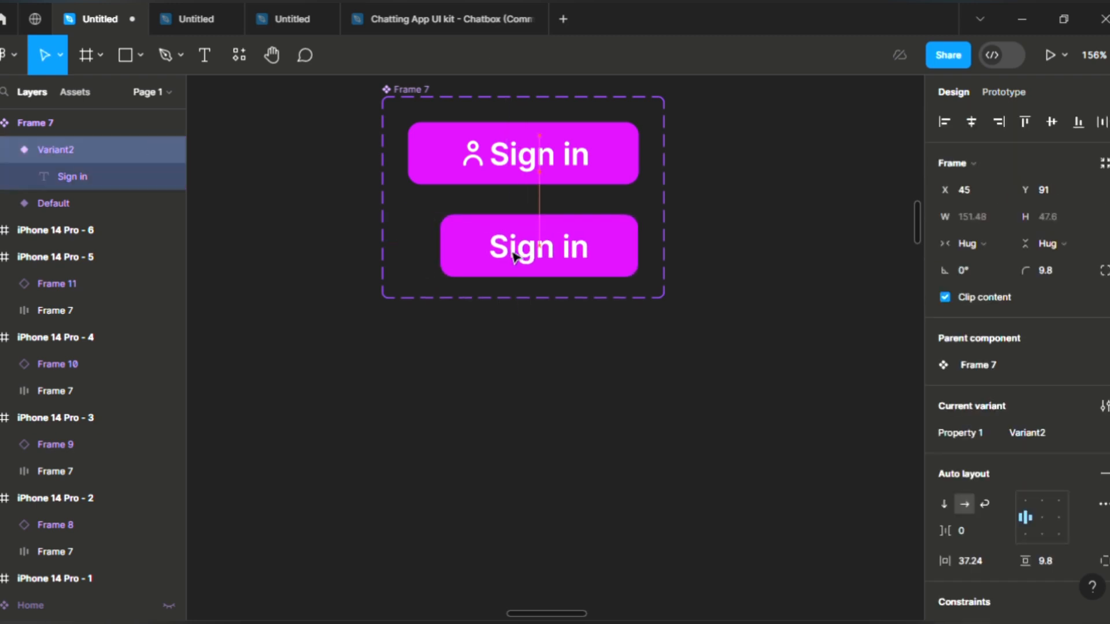
click(496, 184)
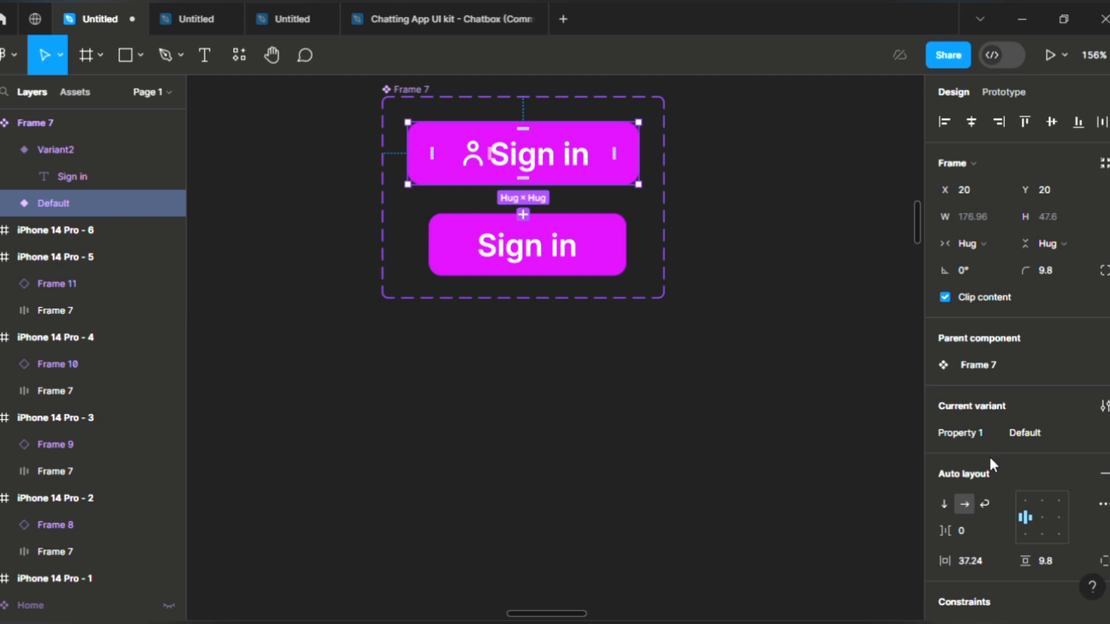
Step: Rename the Property 1 values to 'bot -icon' for the icon variant and 'but' for the text-only one
click(960, 433)
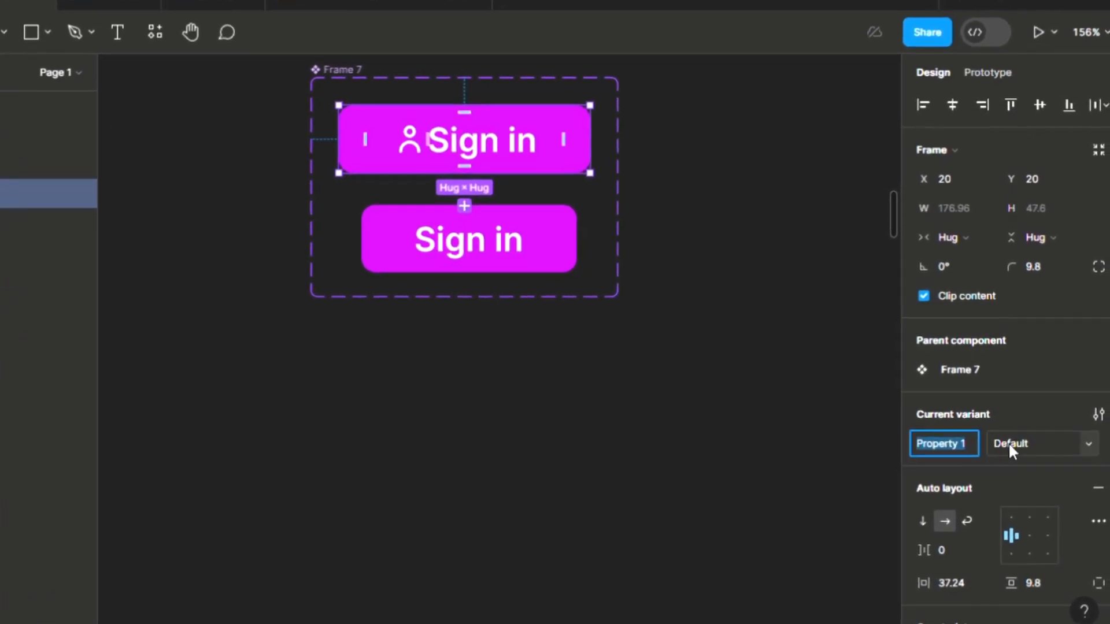
click(1008, 442)
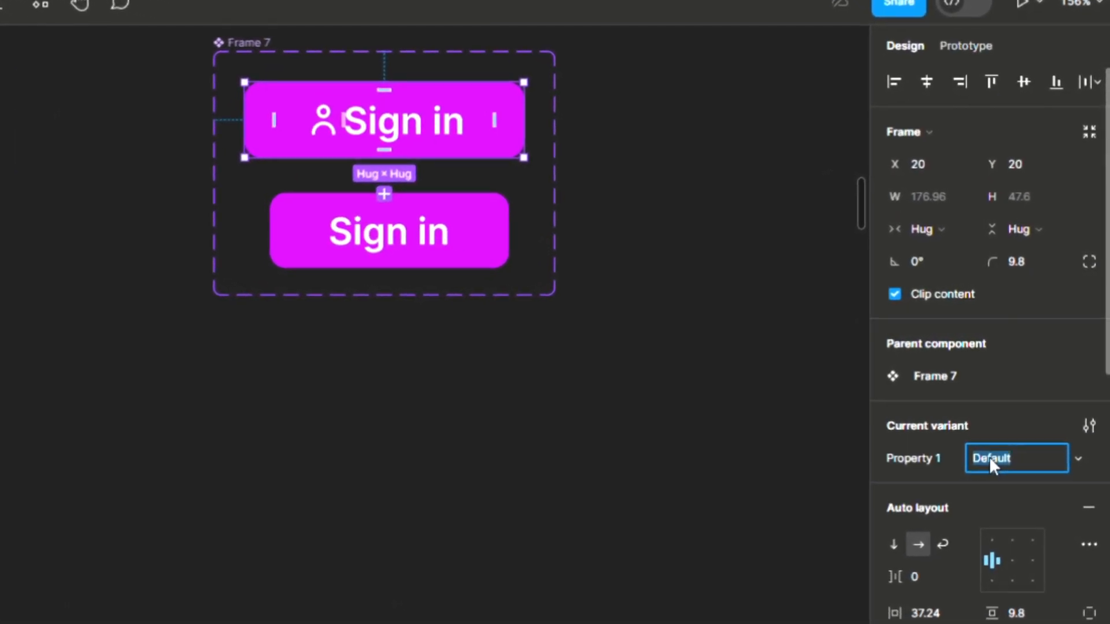
text(icp)
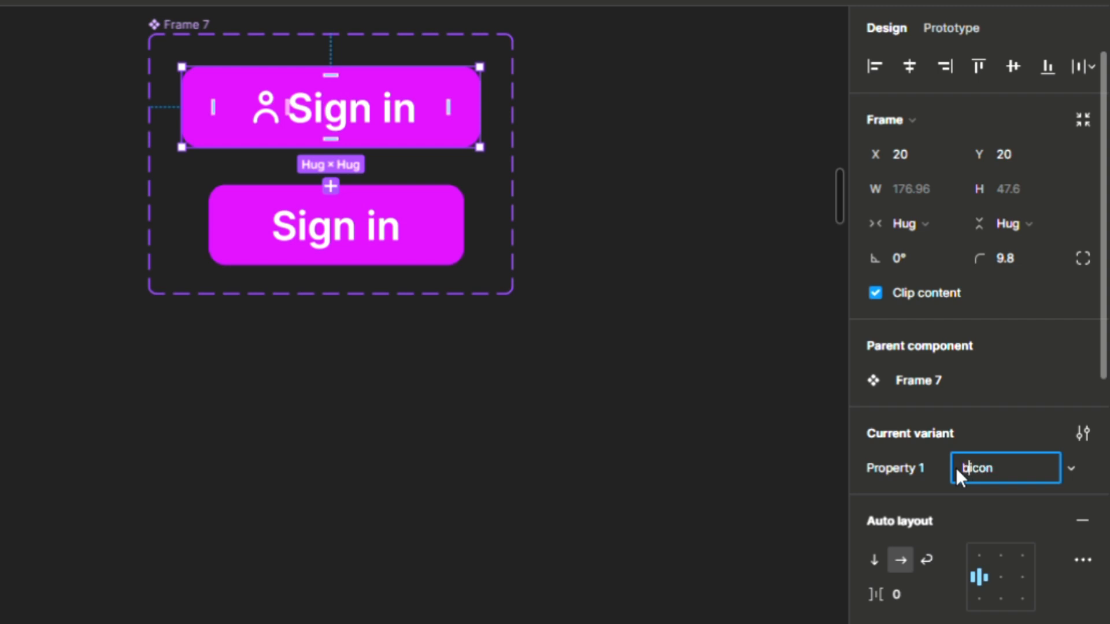
text(bot -)
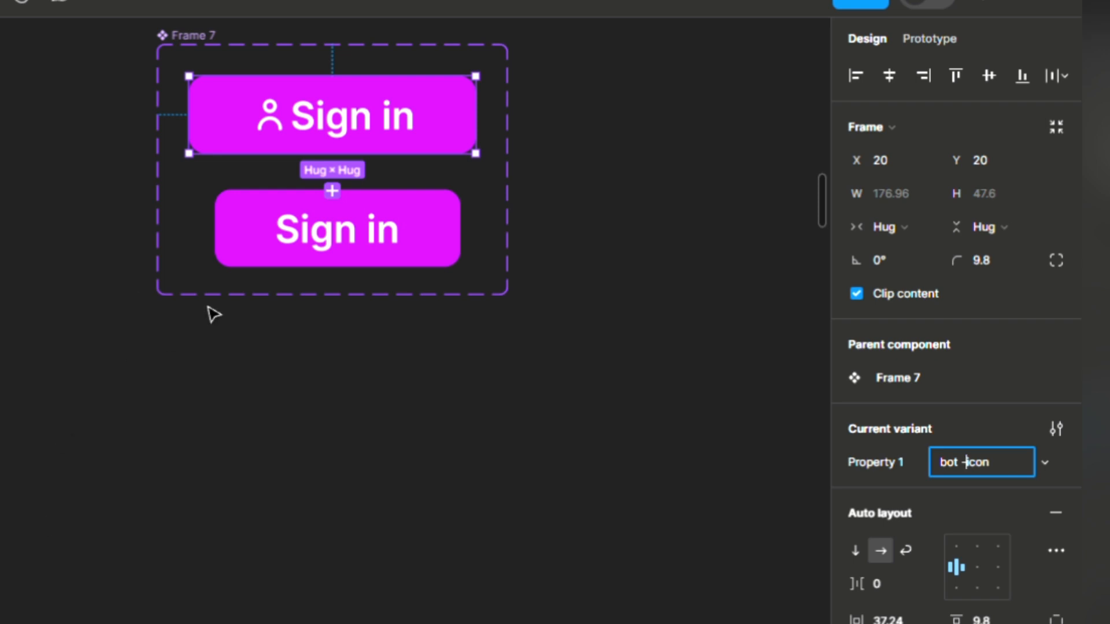
click(459, 254)
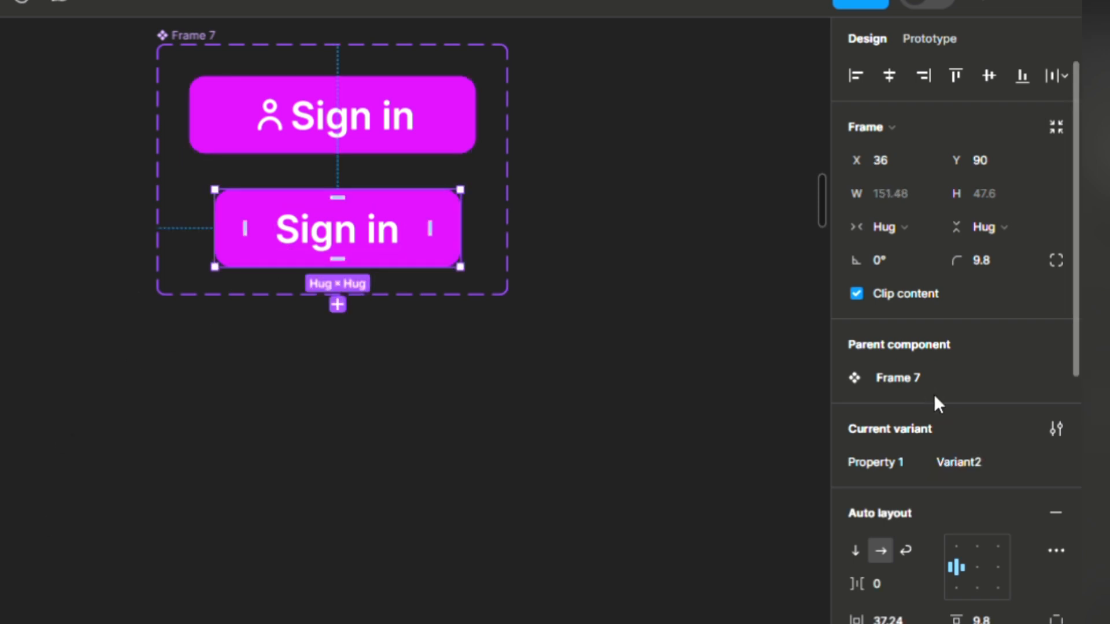
click(958, 470)
text(b)
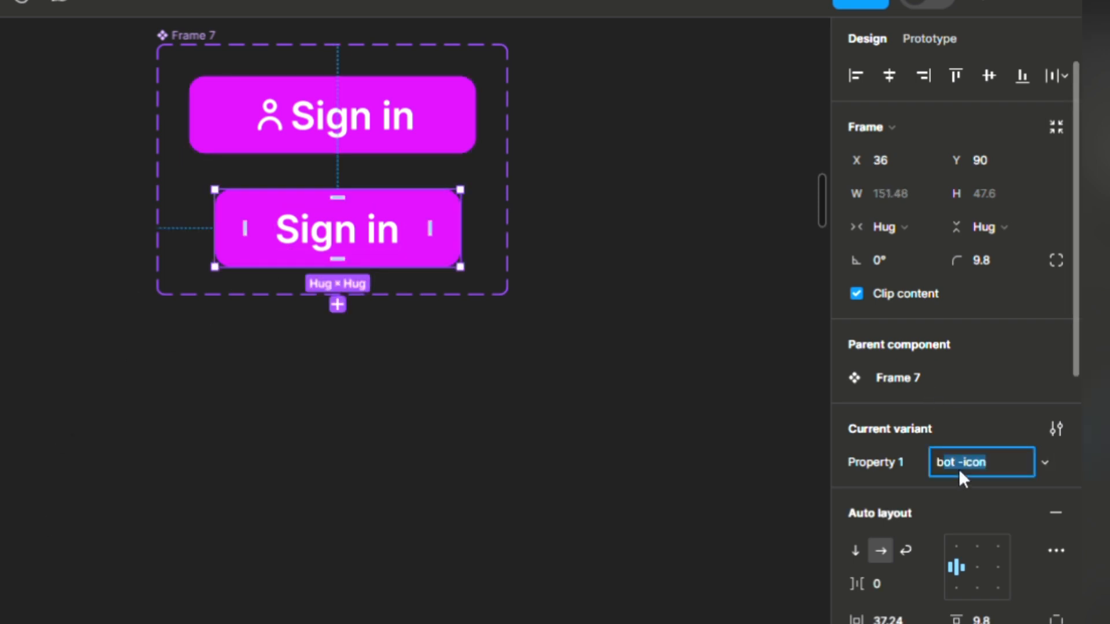
text(ut)
click(625, 397)
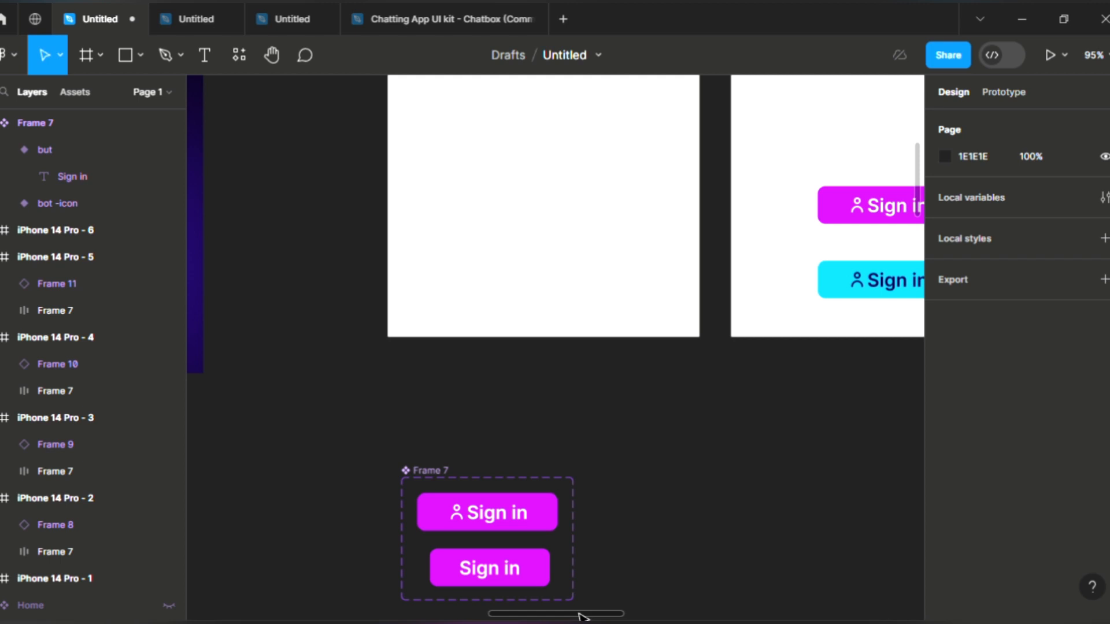
Step: Swap the Sign in instance on the second phone screen to the text-only 'but' variant
drag(576, 617, 648, 616)
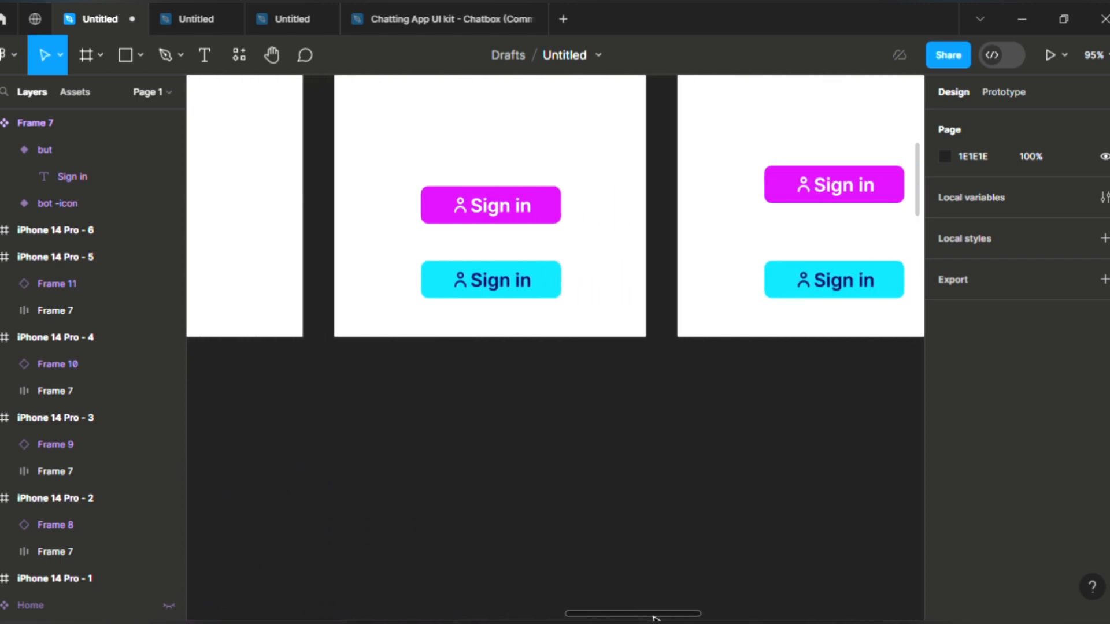
click(498, 207)
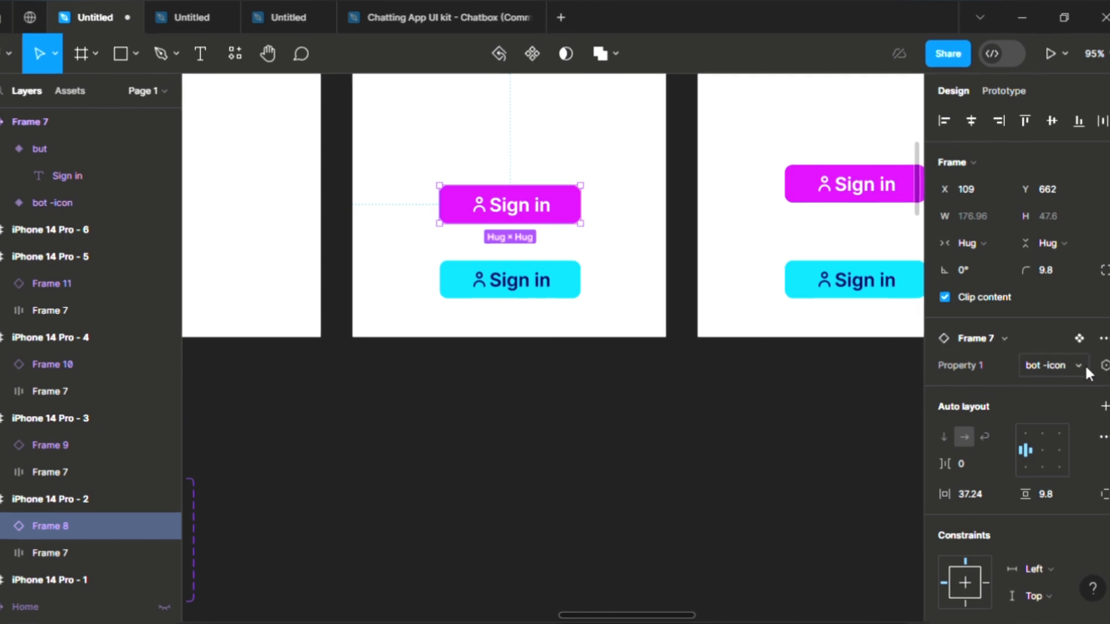
click(1084, 364)
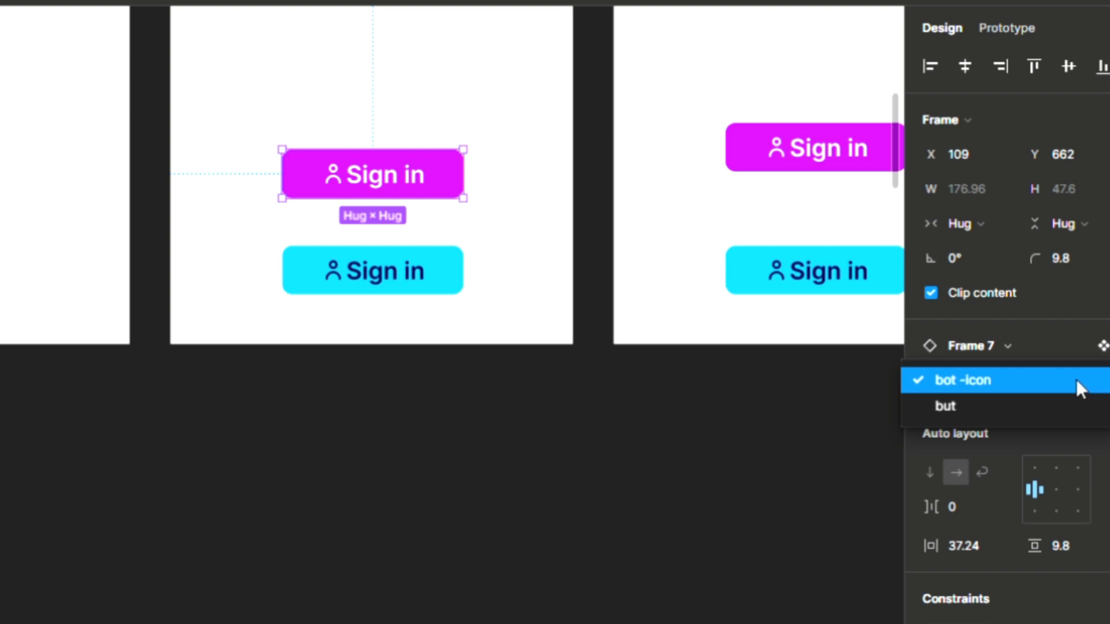
click(987, 408)
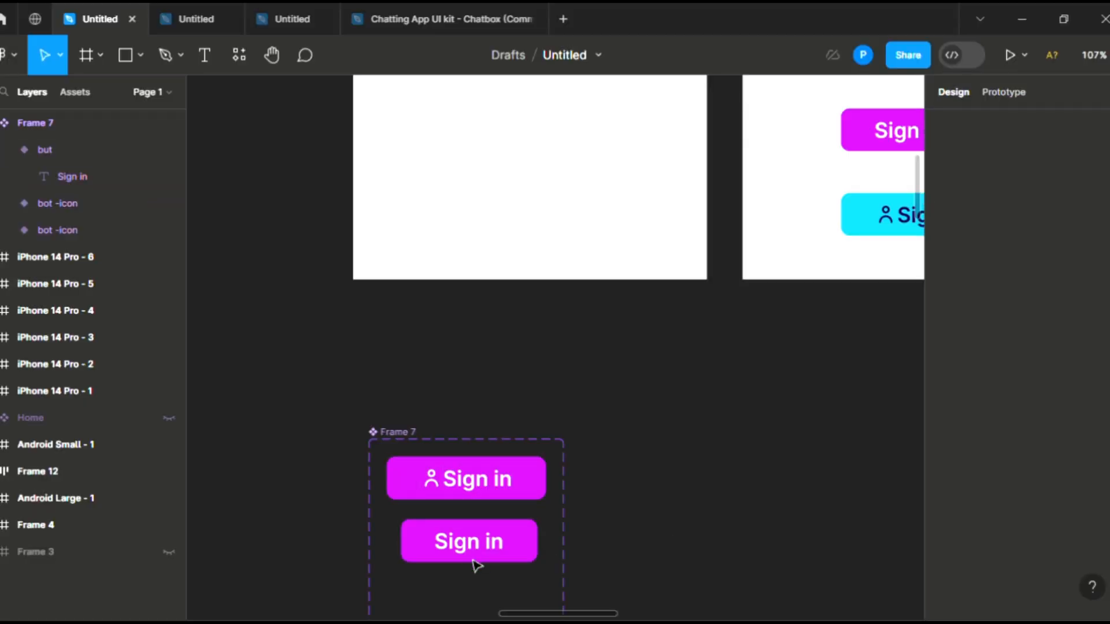
Step: Hide the text-only variant's fill and give it a magenta C510F2 outline stroke
scroll(474, 565, up, 5)
scroll(473, 565, up, 2)
click(449, 523)
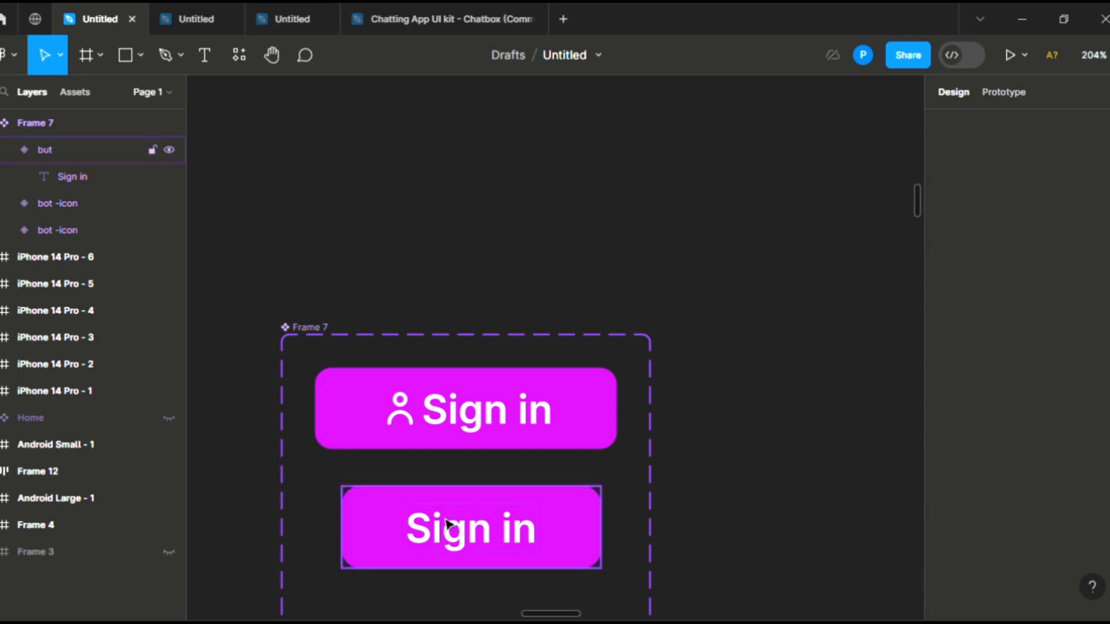
click(528, 377)
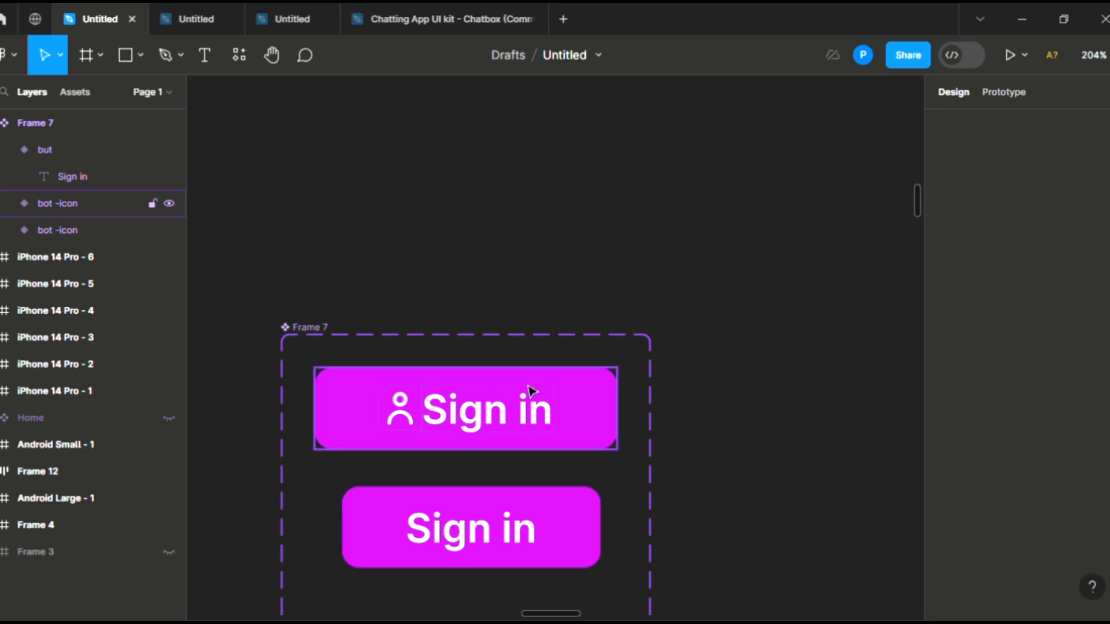
click(491, 537)
click(491, 525)
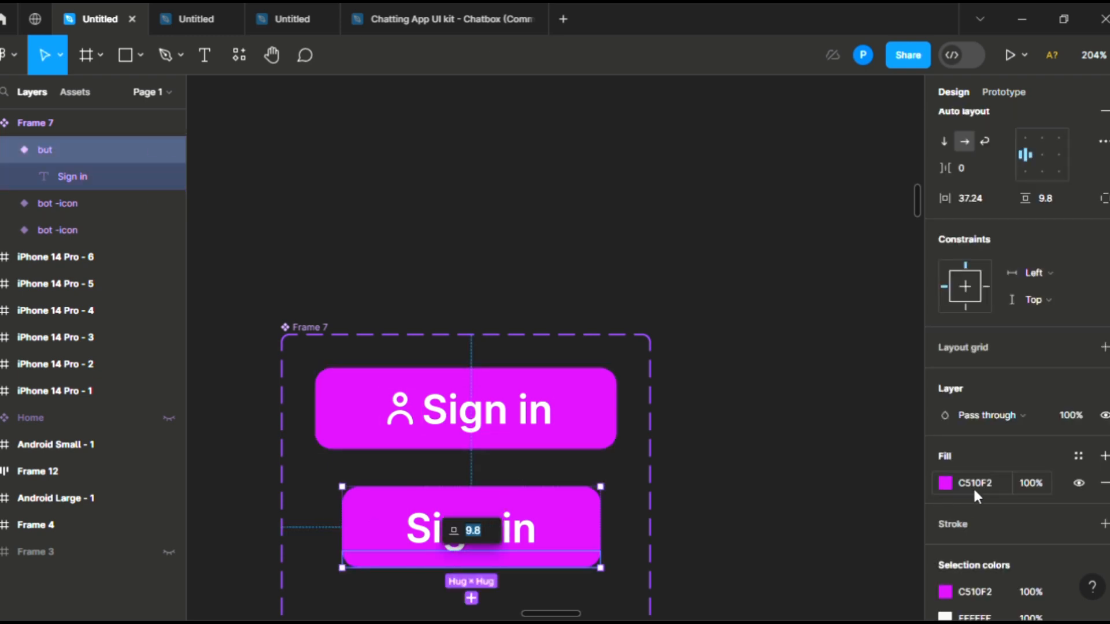
click(1077, 484)
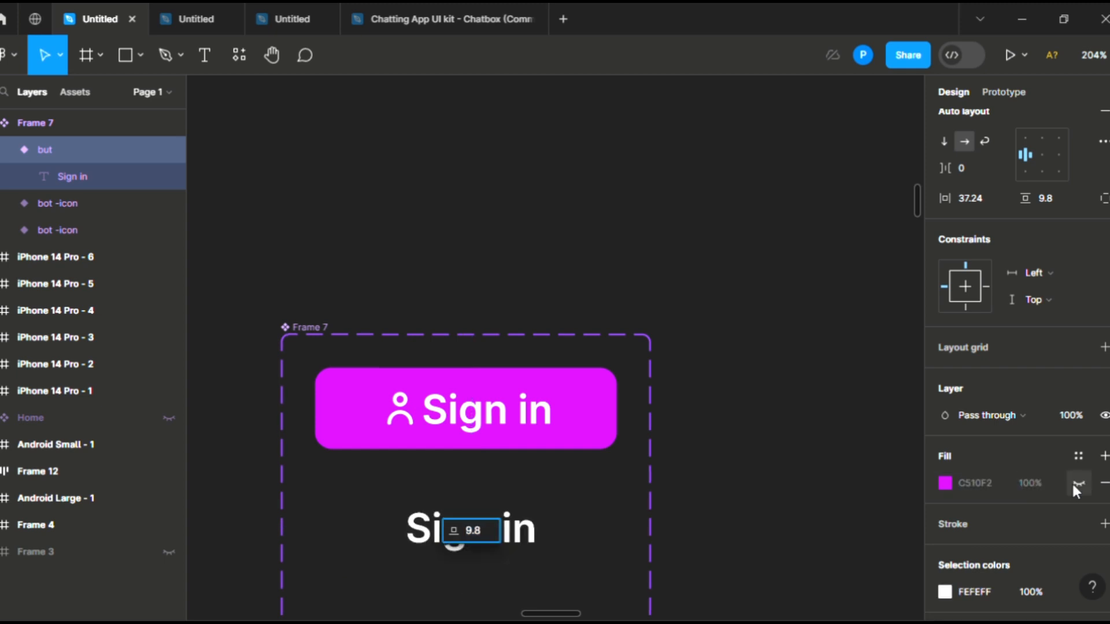
click(1103, 524)
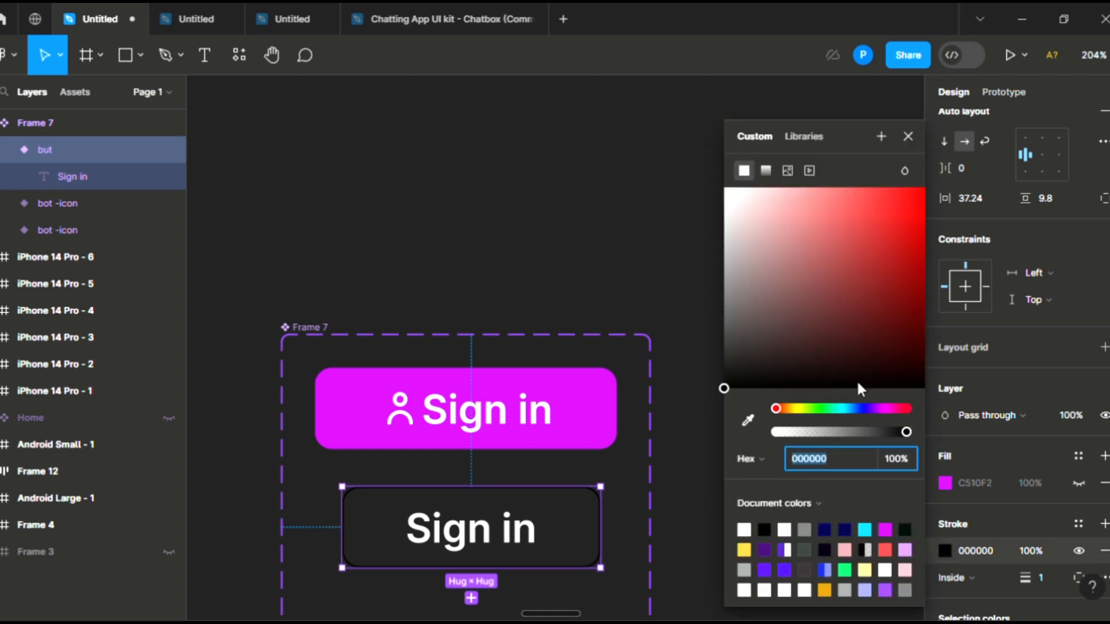
click(748, 421)
click(584, 394)
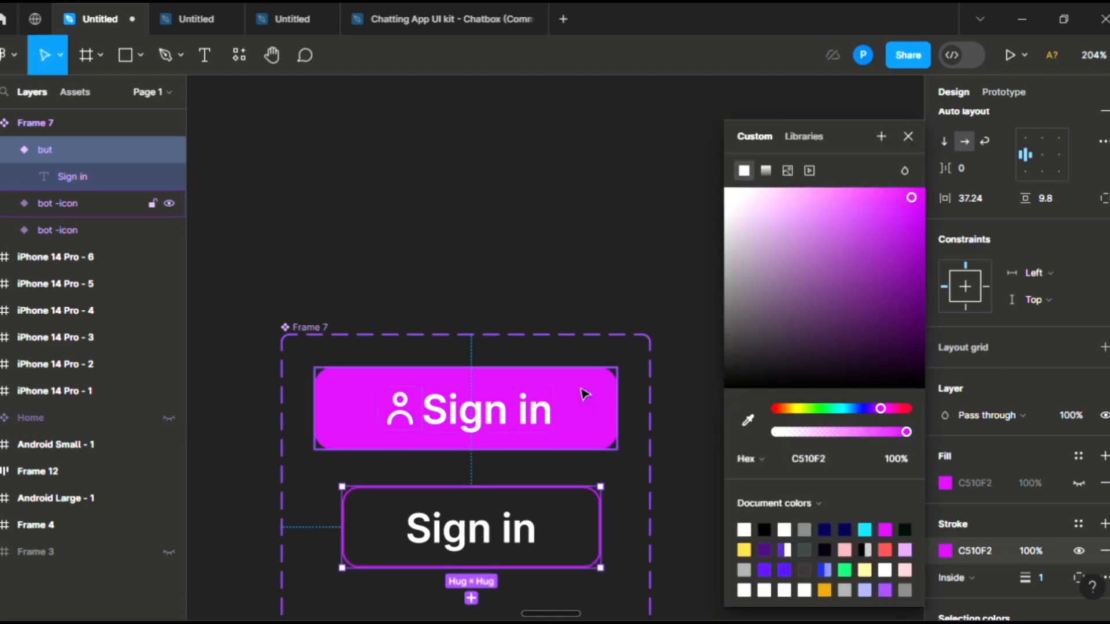
click(527, 294)
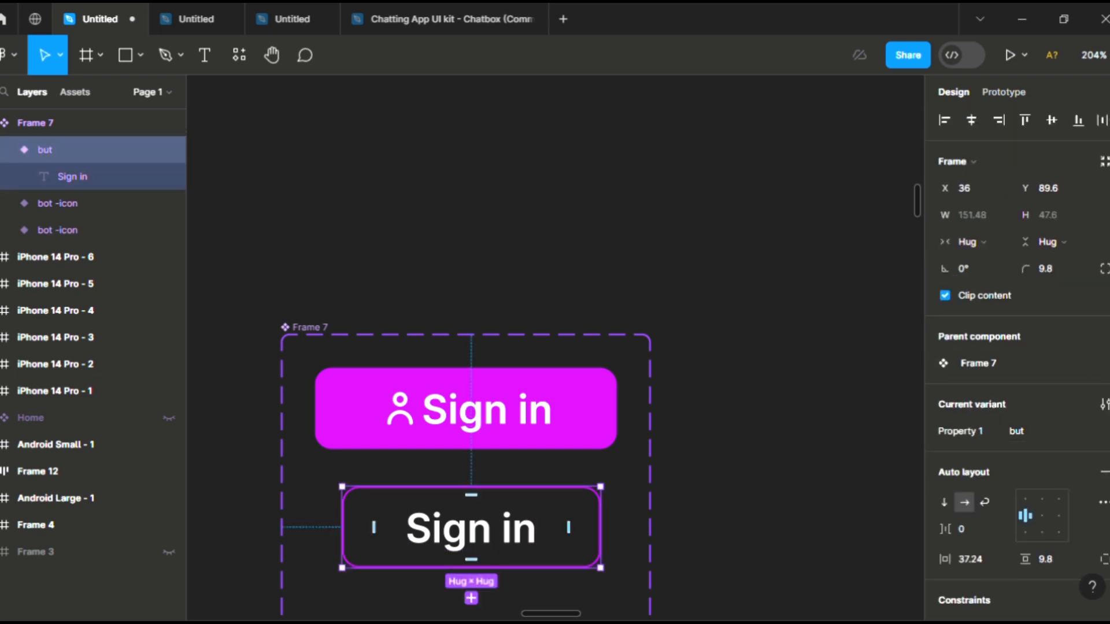
Step: Set the variant's Sign in text colour to the same magenta C510F2
scroll(1018, 347, down, 8)
click(952, 562)
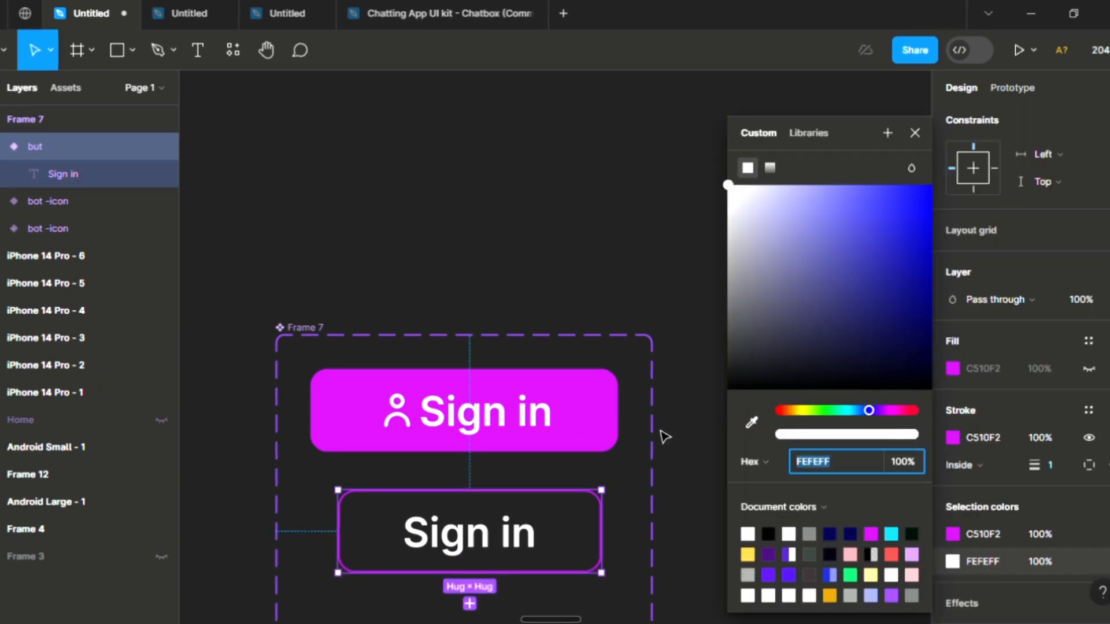
click(751, 422)
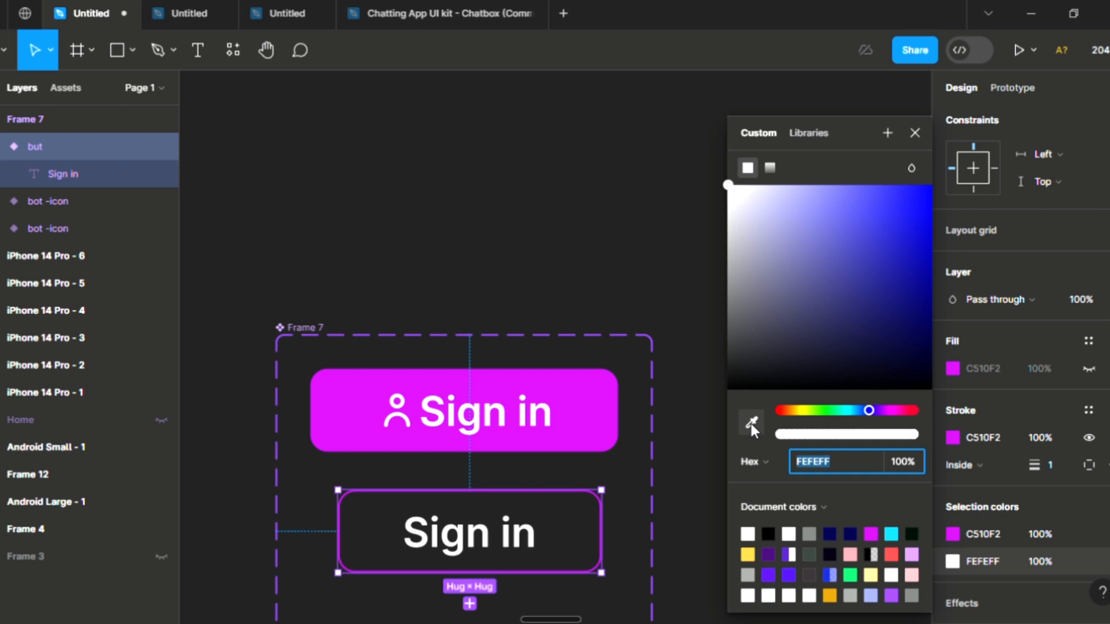
click(584, 404)
click(614, 296)
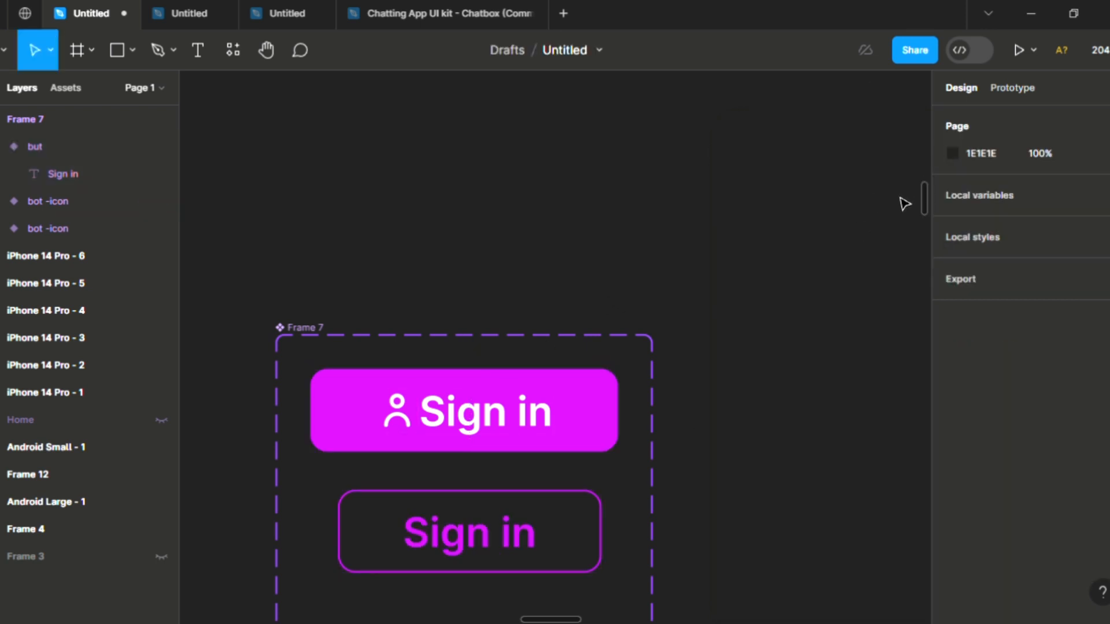
Step: Rename the variants' Property 1 values, giving the outlined text-only variant the value 'outline'
click(431, 510)
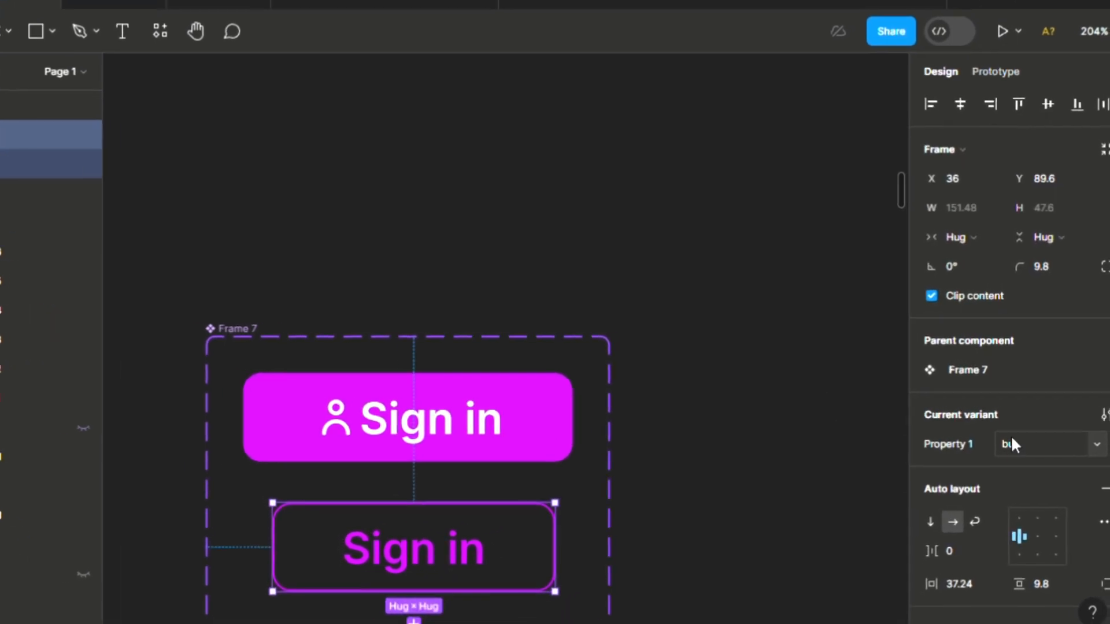
click(1012, 443)
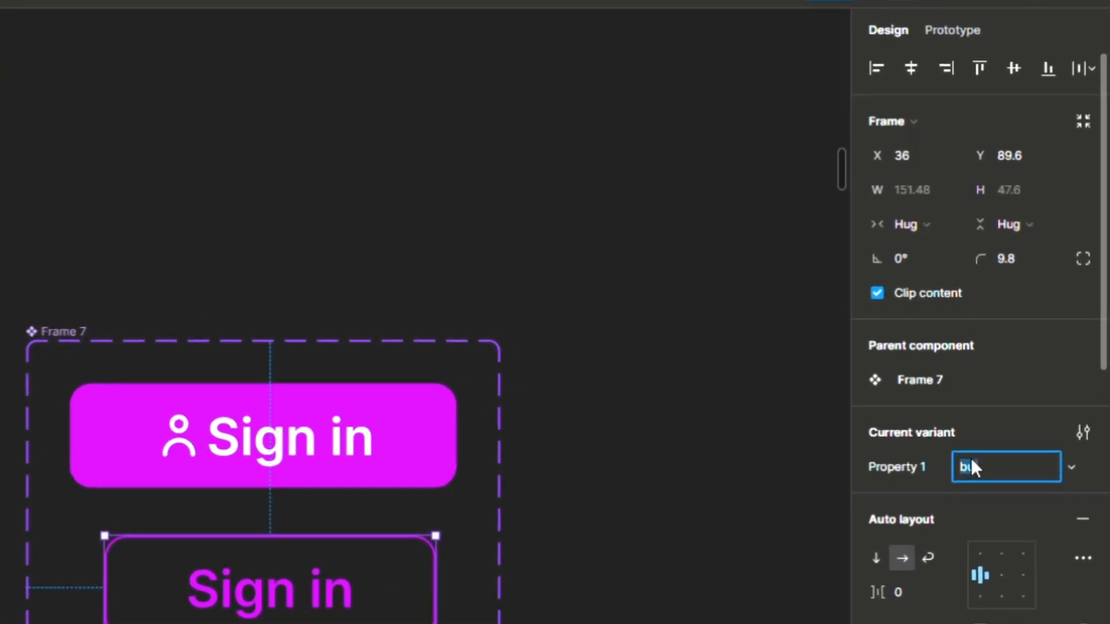
text(outline)
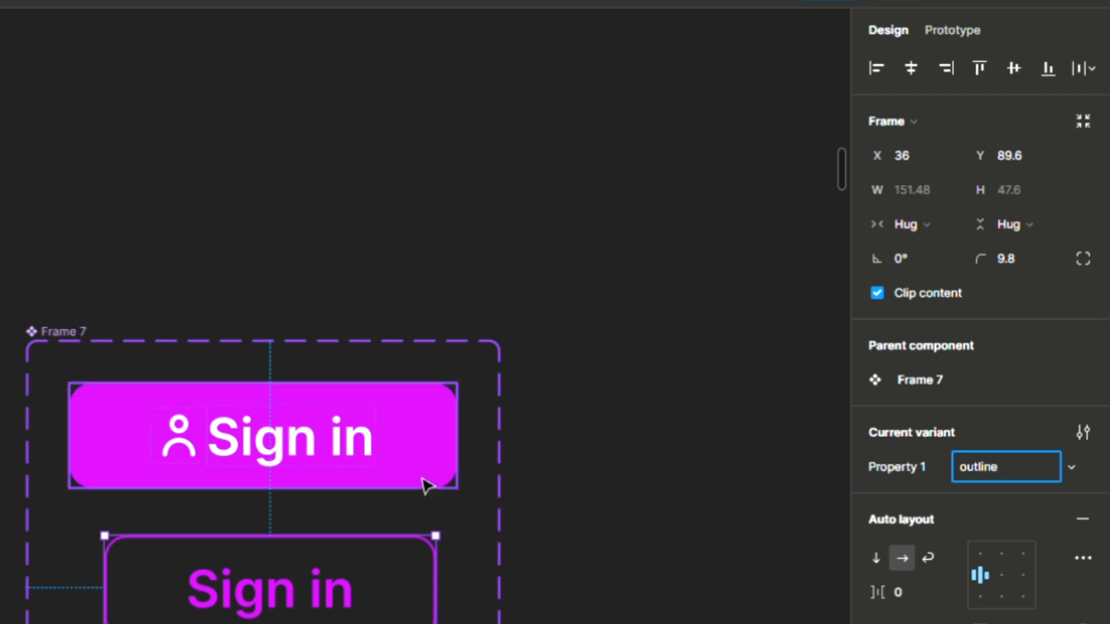
click(985, 472)
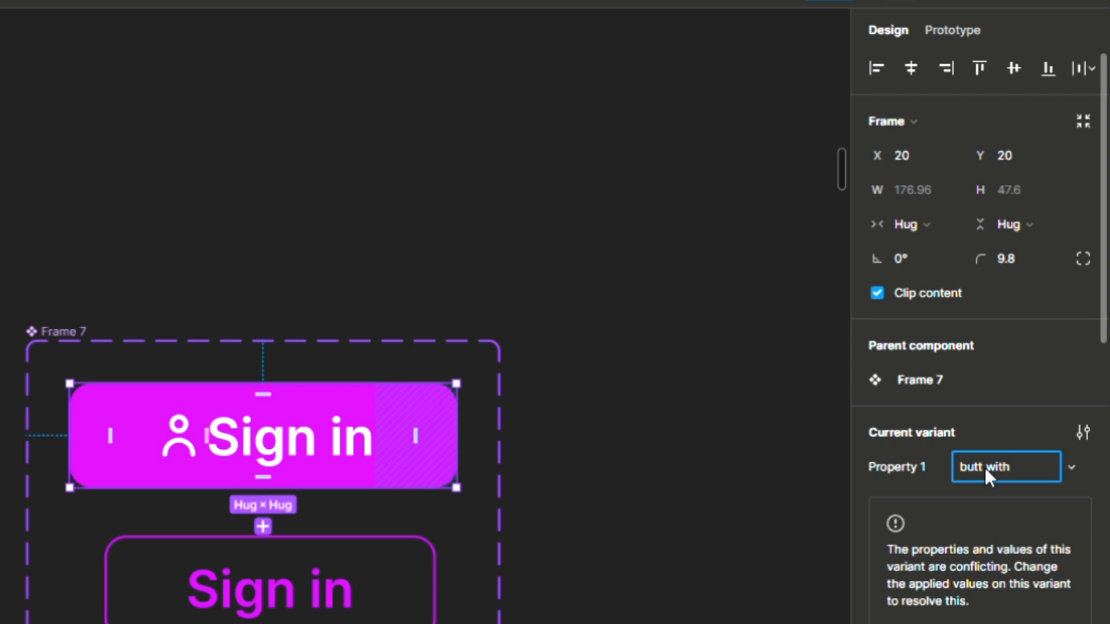
text(outline)
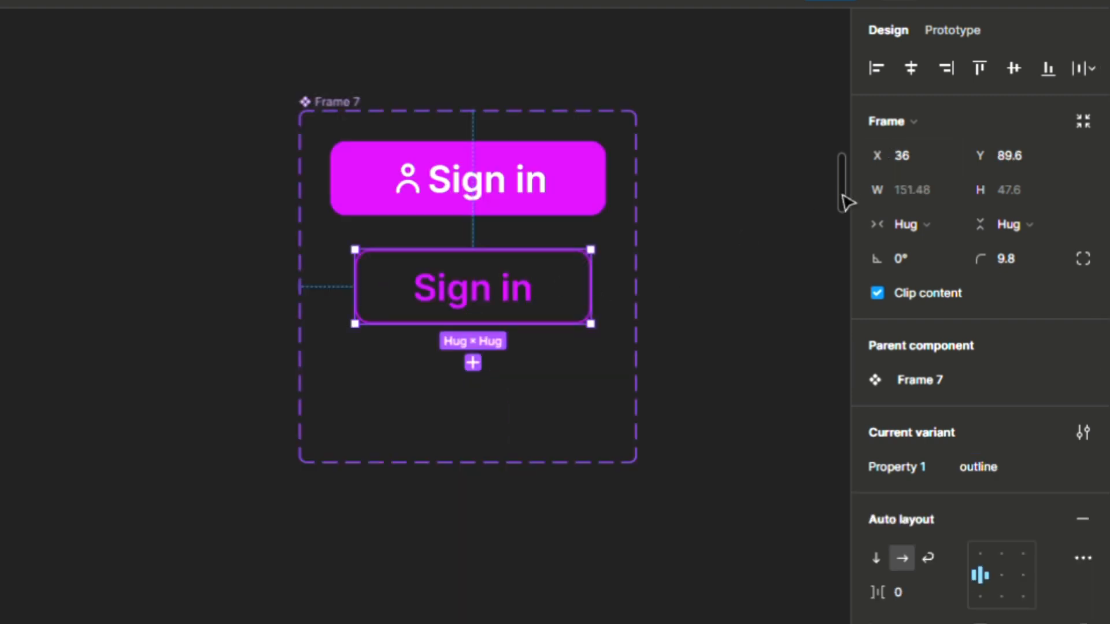
scroll(844, 142, up, 5)
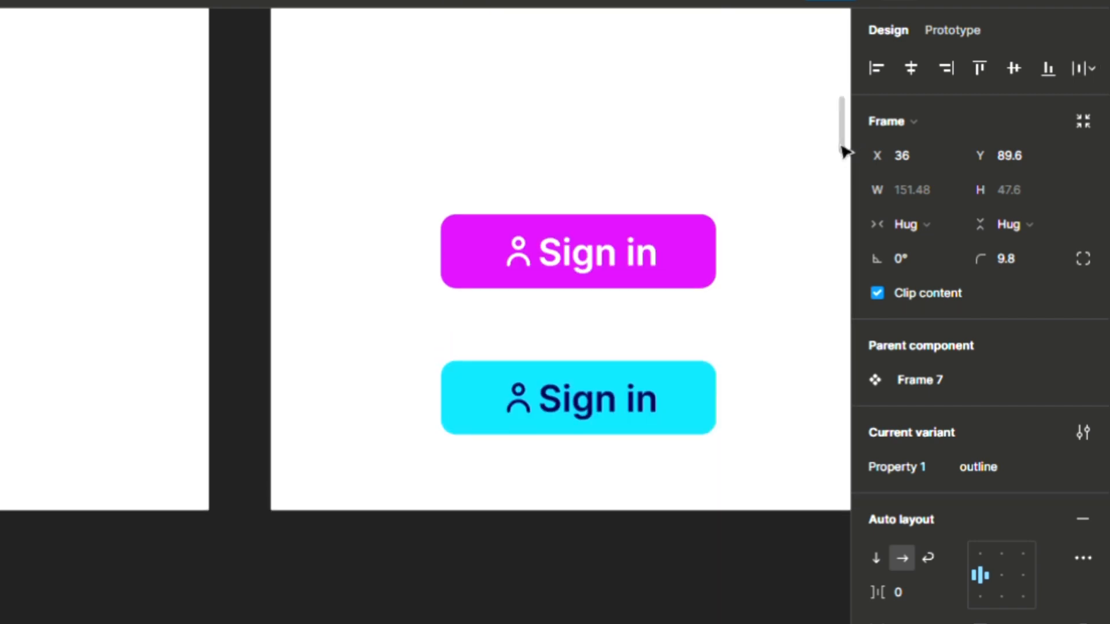
Step: Switch the magenta Sign in instance on the white screen to the outline variant
click(670, 253)
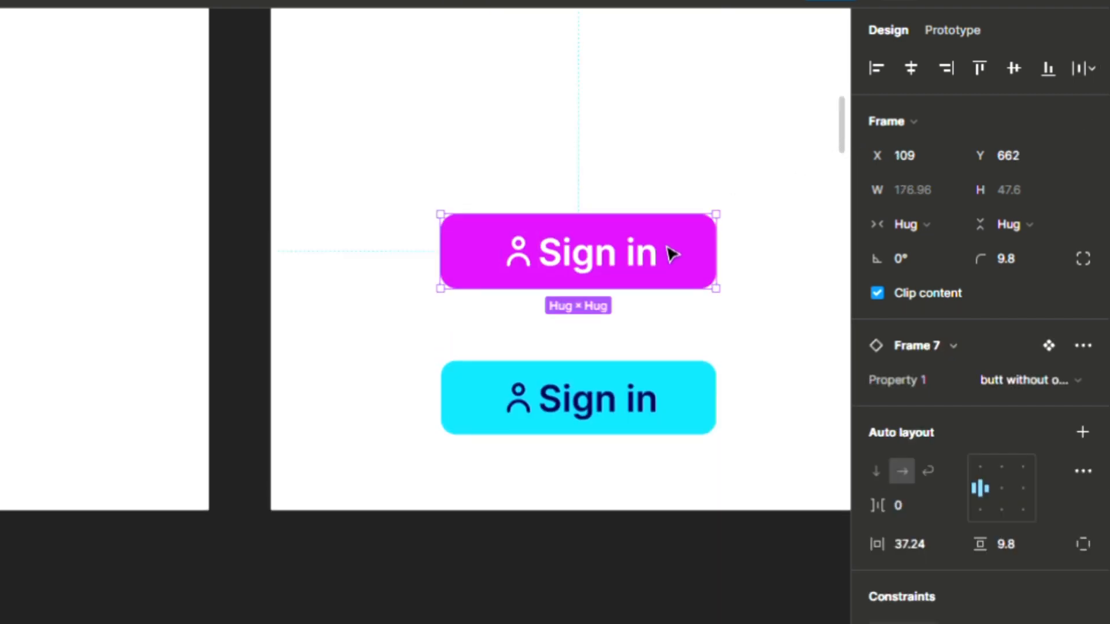
click(991, 380)
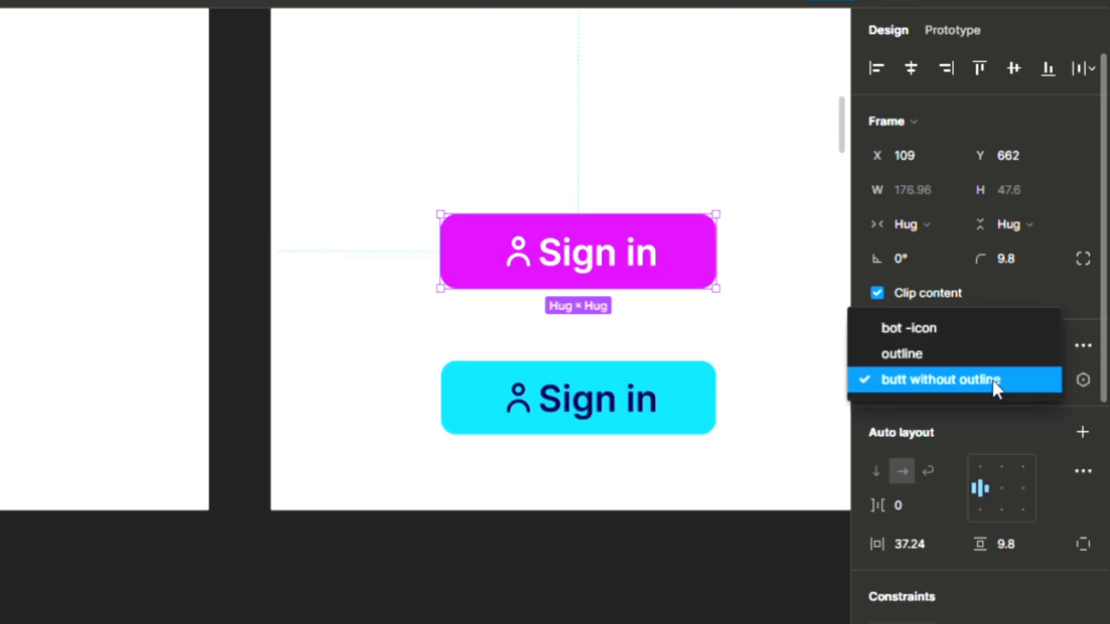
click(797, 373)
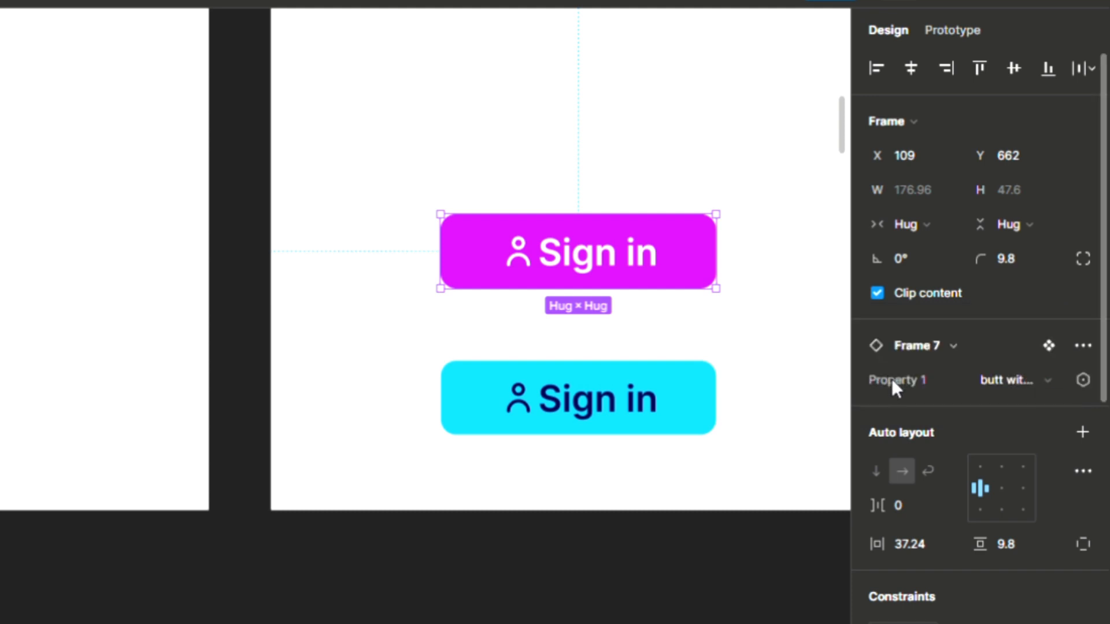
click(983, 374)
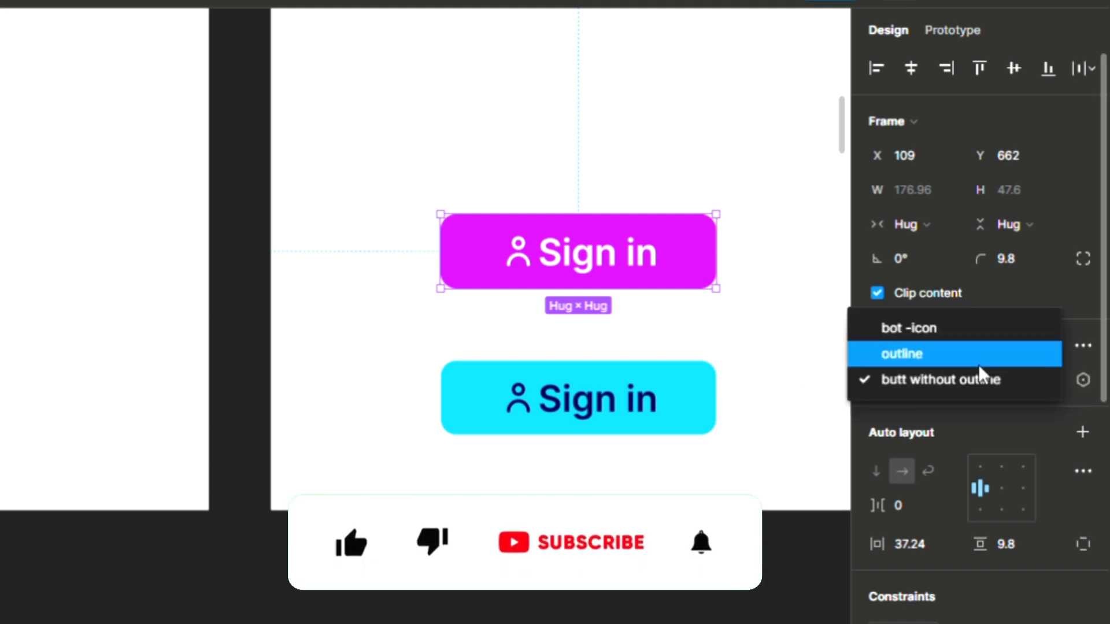
click(977, 362)
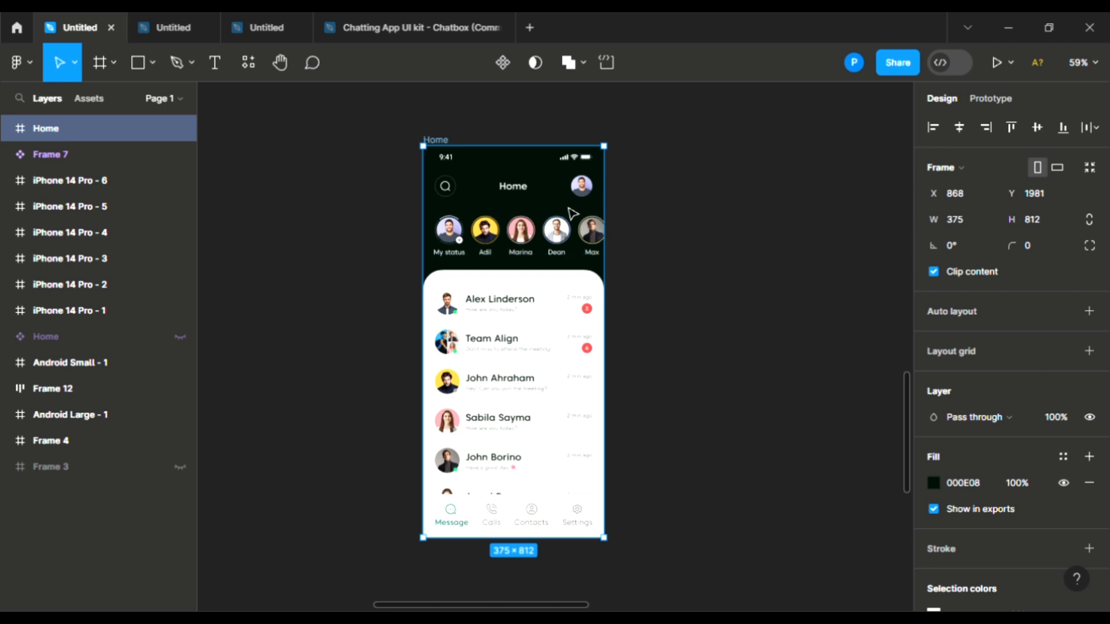
scroll(628, 198, up, 2)
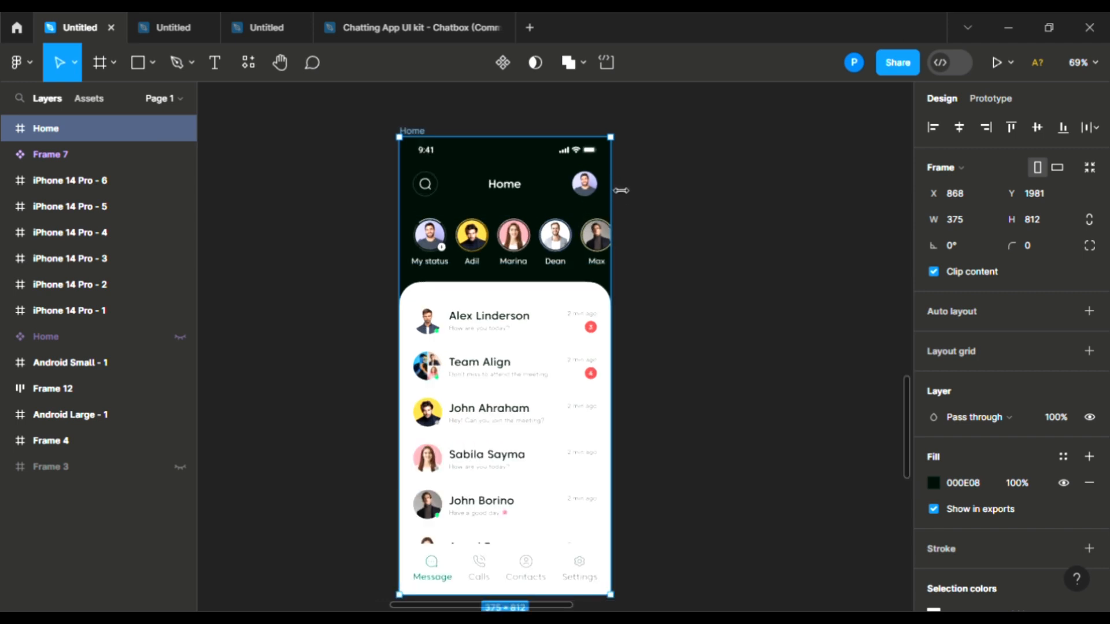
drag(612, 190, 758, 229)
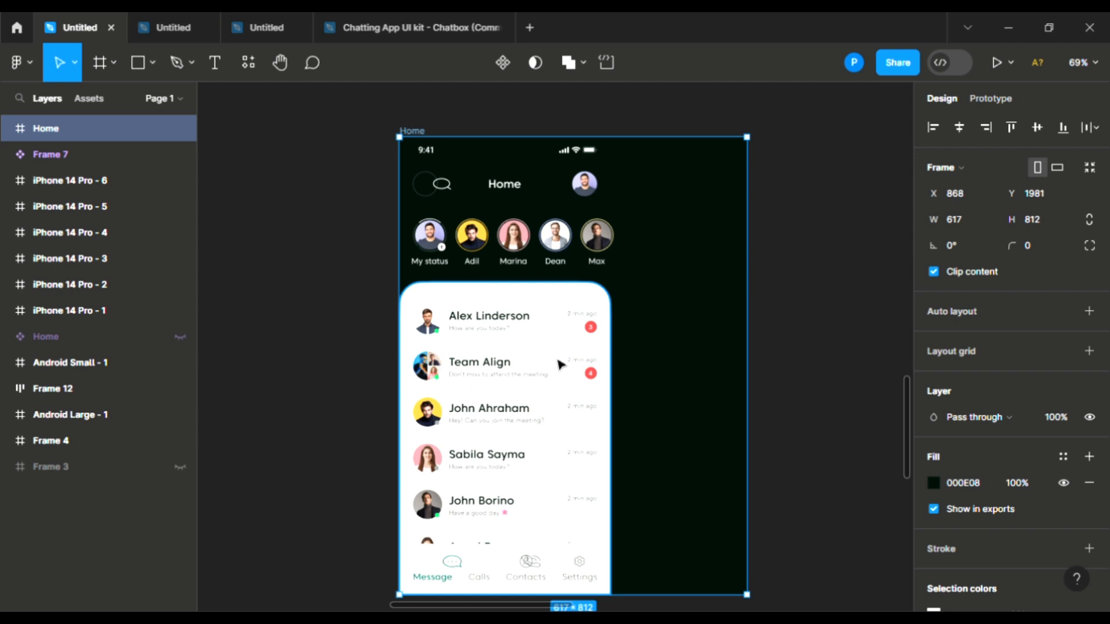
key(ctrl+z)
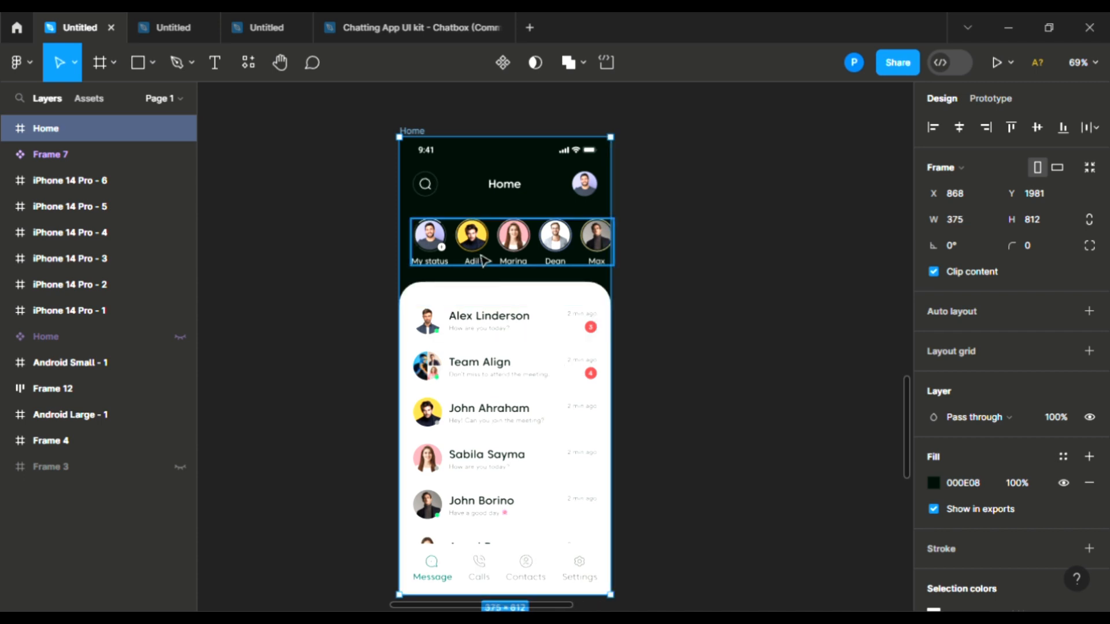
Step: Ungroup the Home status bar and pin the signal and wifi icons Right and Top
click(488, 156)
click(491, 159)
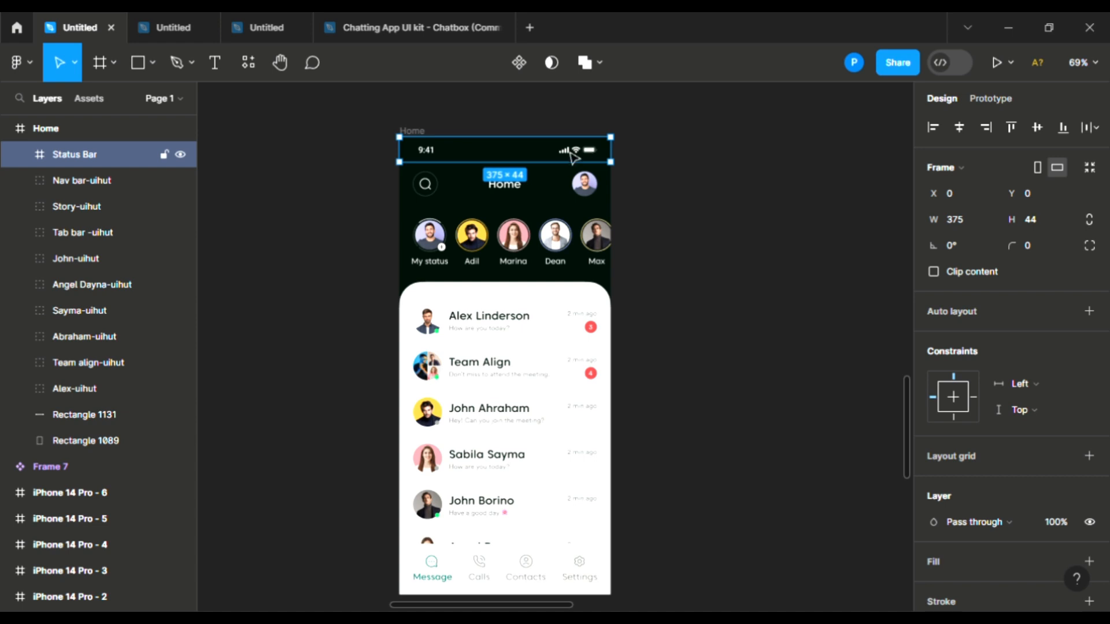
scroll(568, 153, up, 3)
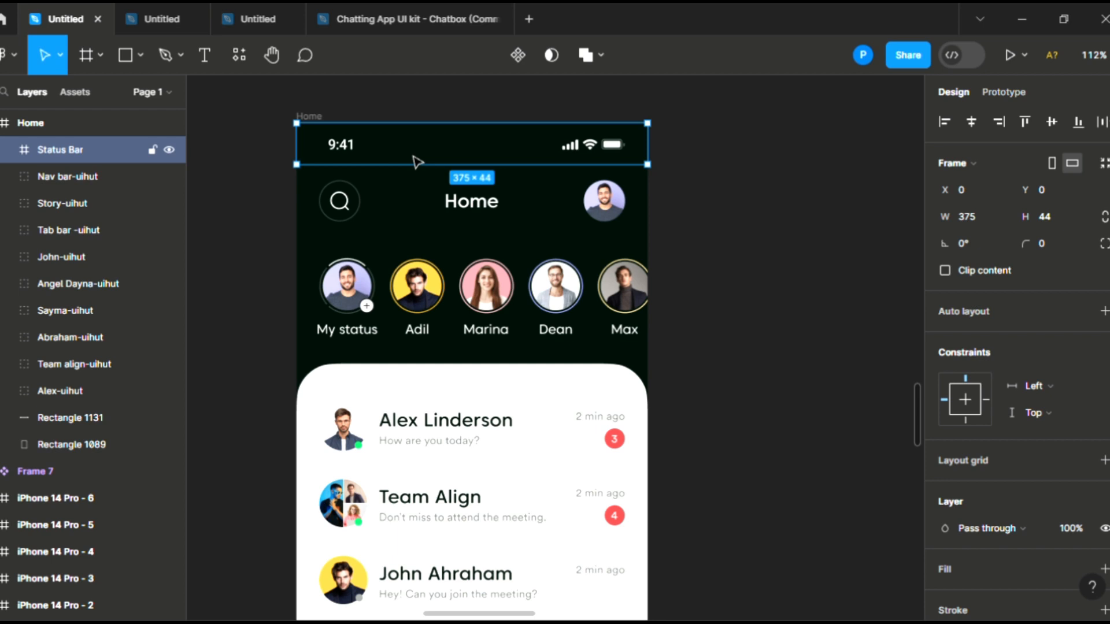
right_click(455, 158)
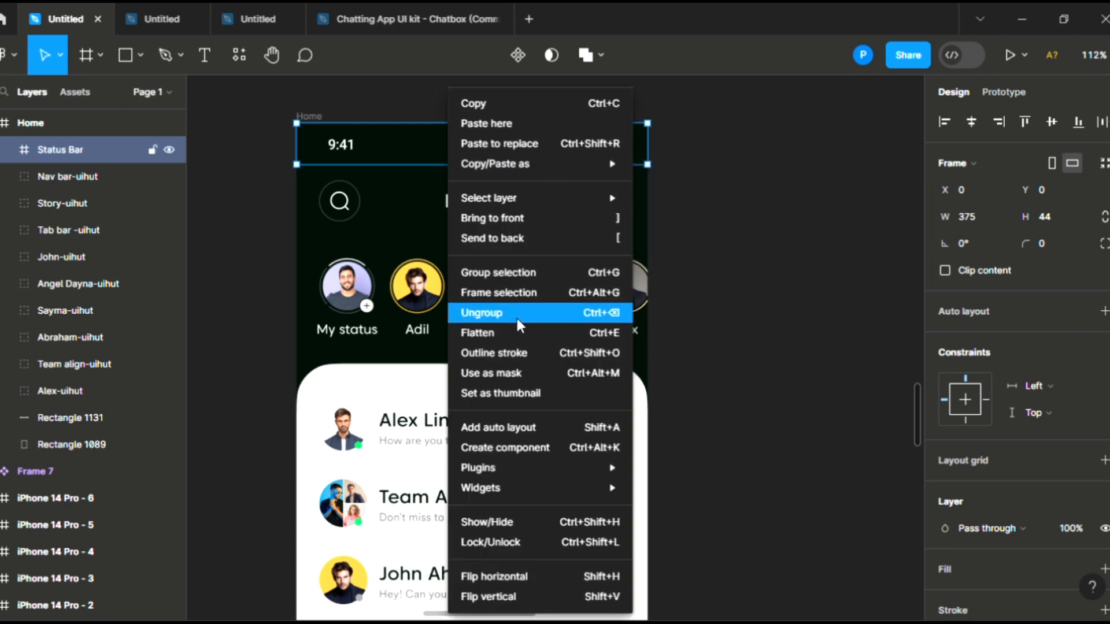
click(517, 319)
click(564, 186)
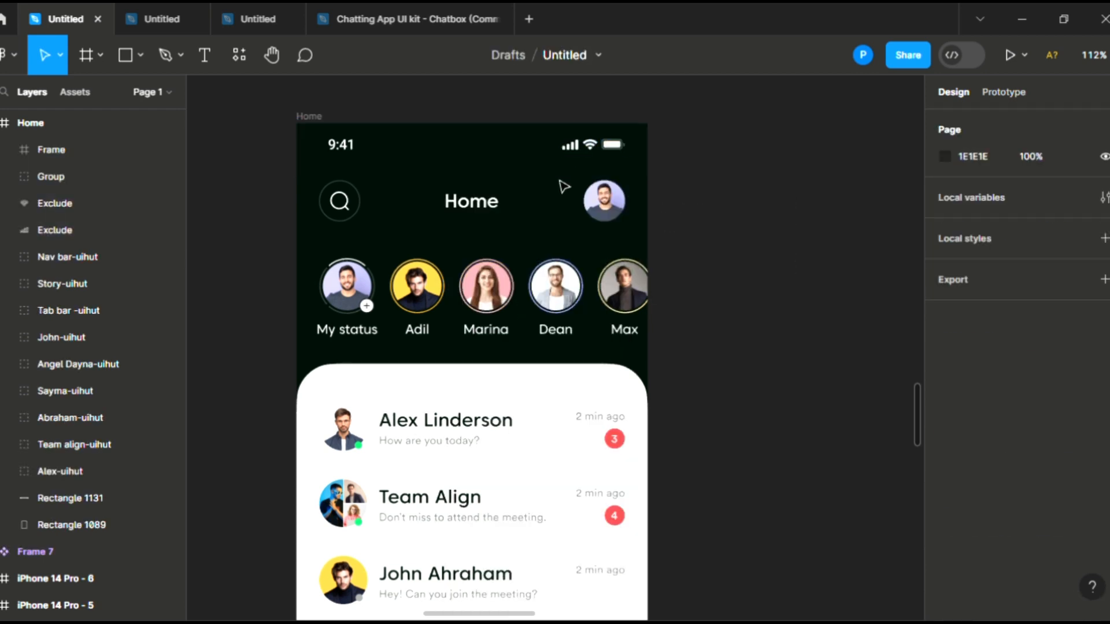
drag(553, 135, 637, 158)
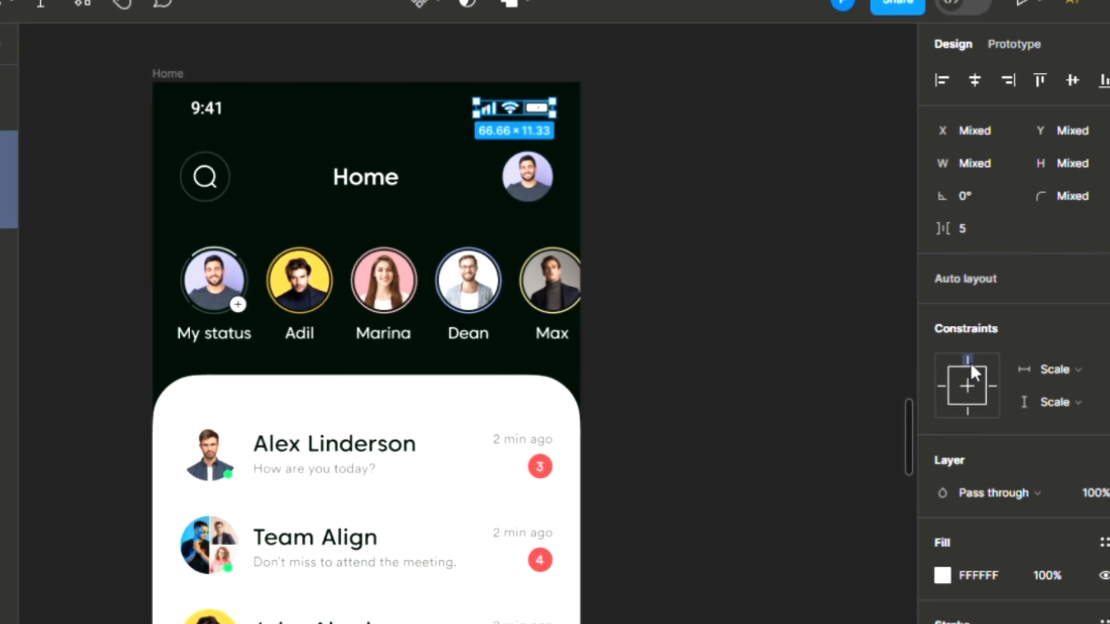
click(993, 384)
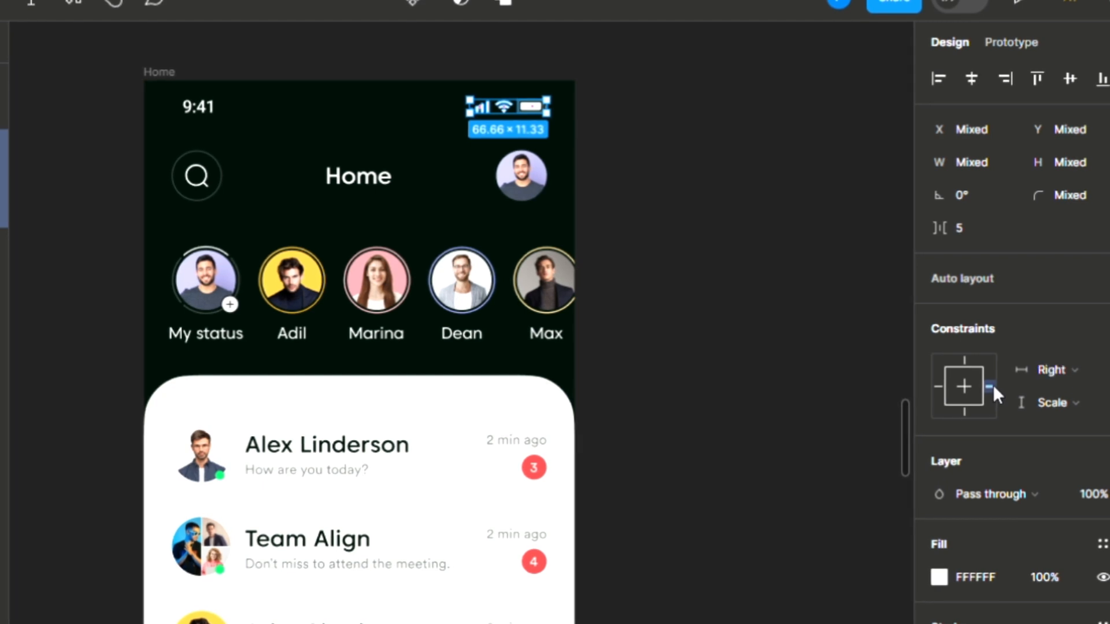
click(962, 360)
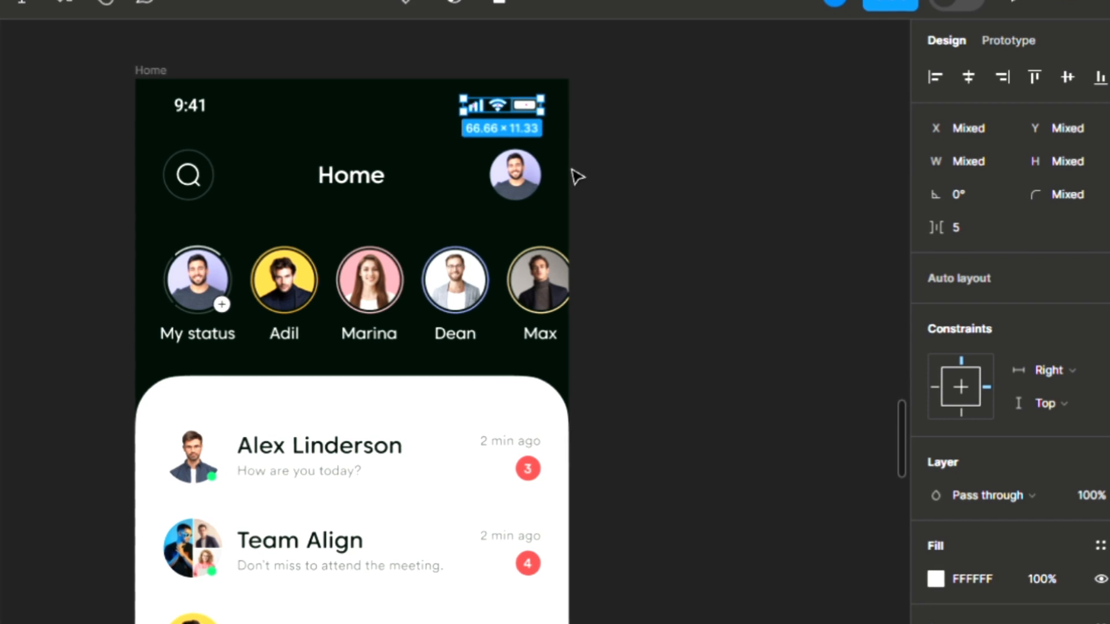
Step: Pin the 9:41 time text with Left and Top constraints instead of Scale
click(211, 104)
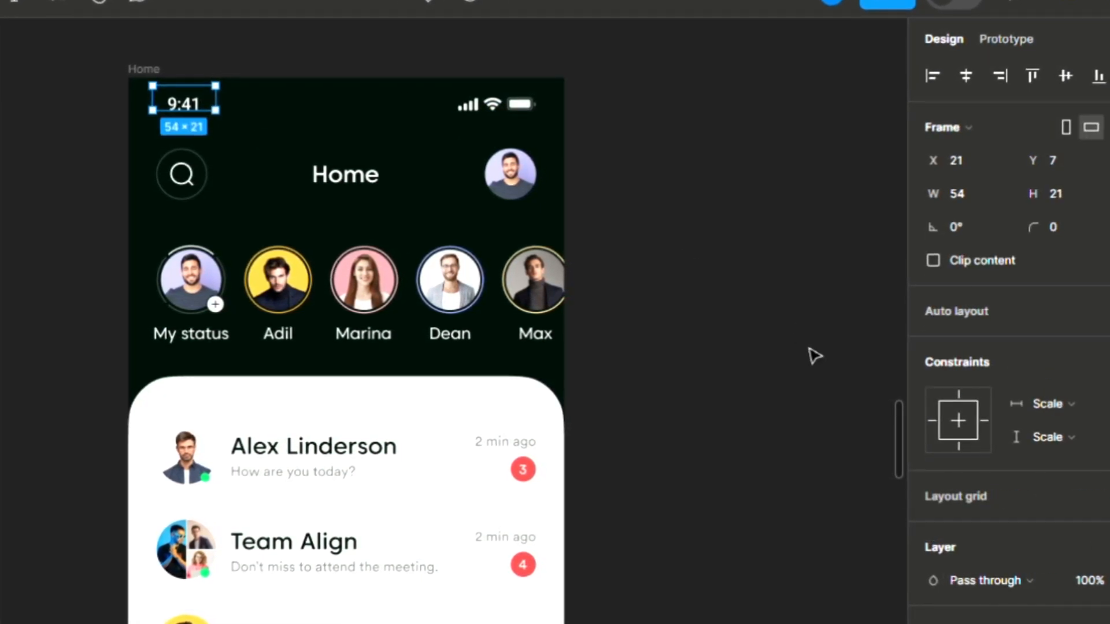
click(932, 420)
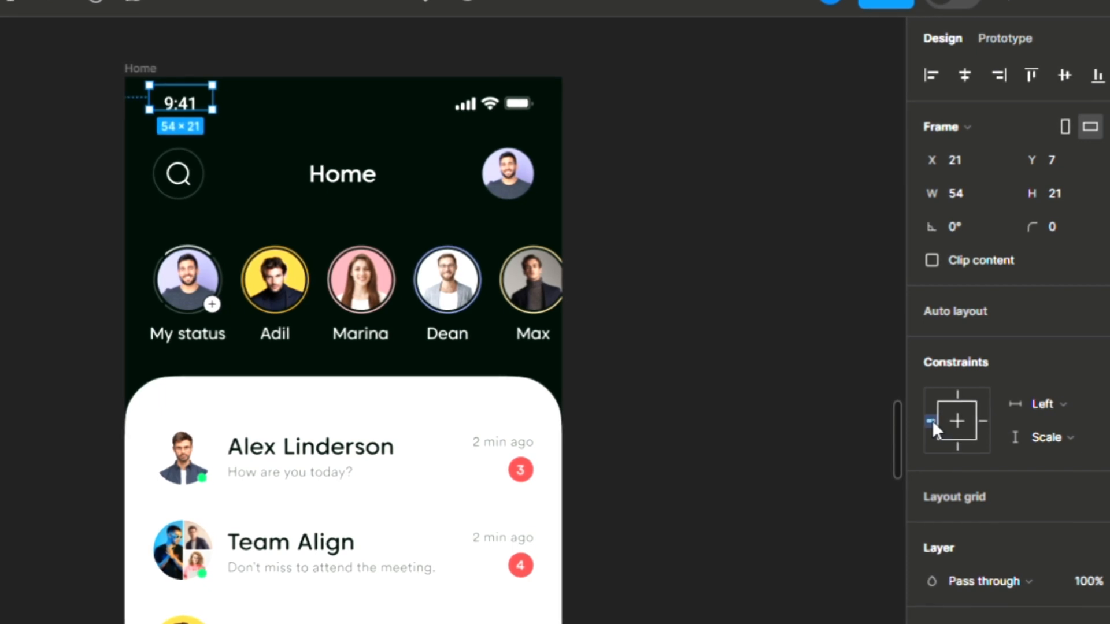
click(961, 393)
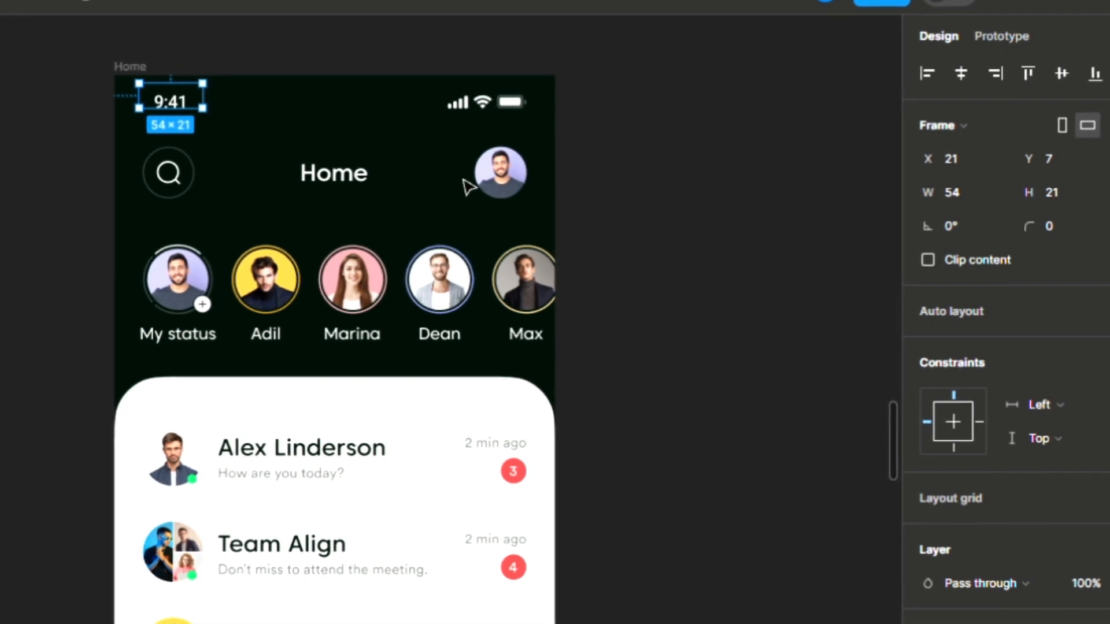
click(388, 191)
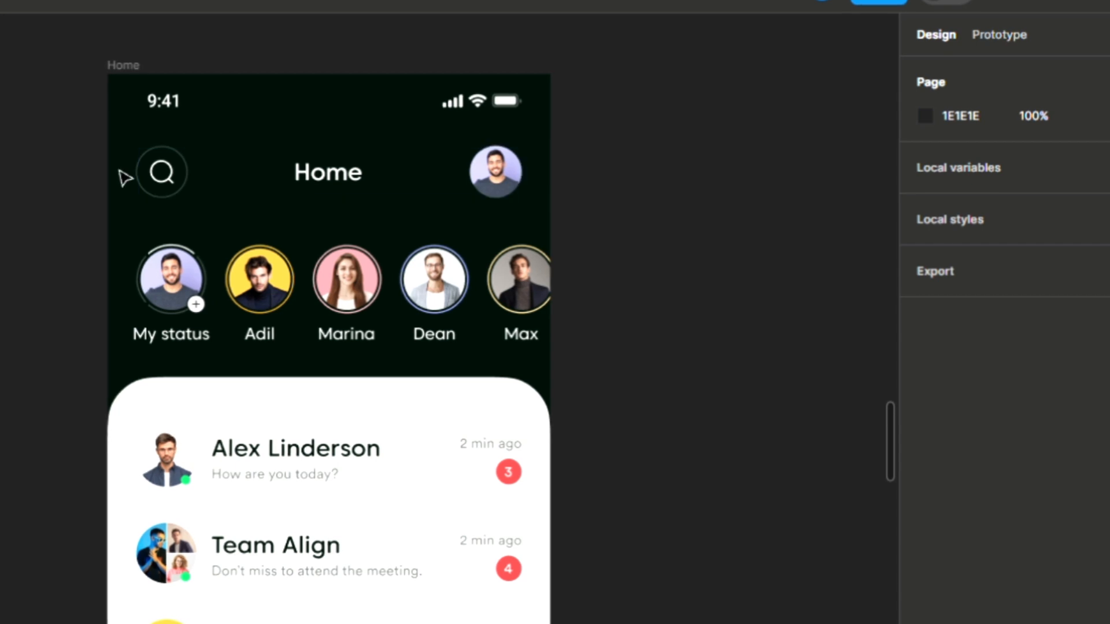
Step: Ungroup the Home header, pin the profile avatar Right, and centre the Home title both ways
click(290, 167)
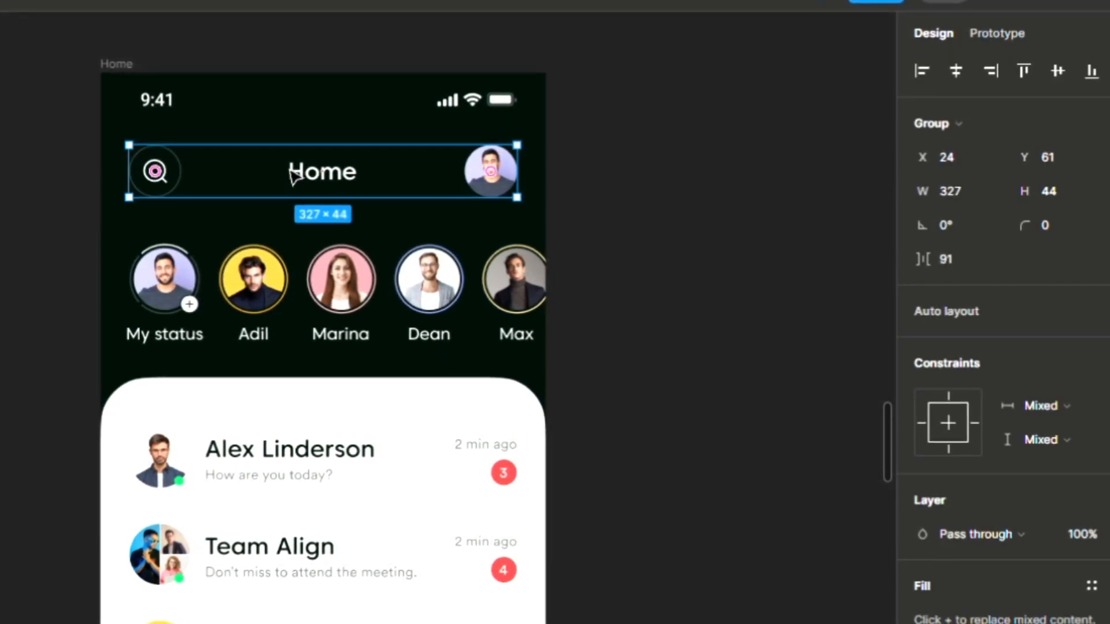
right_click(288, 172)
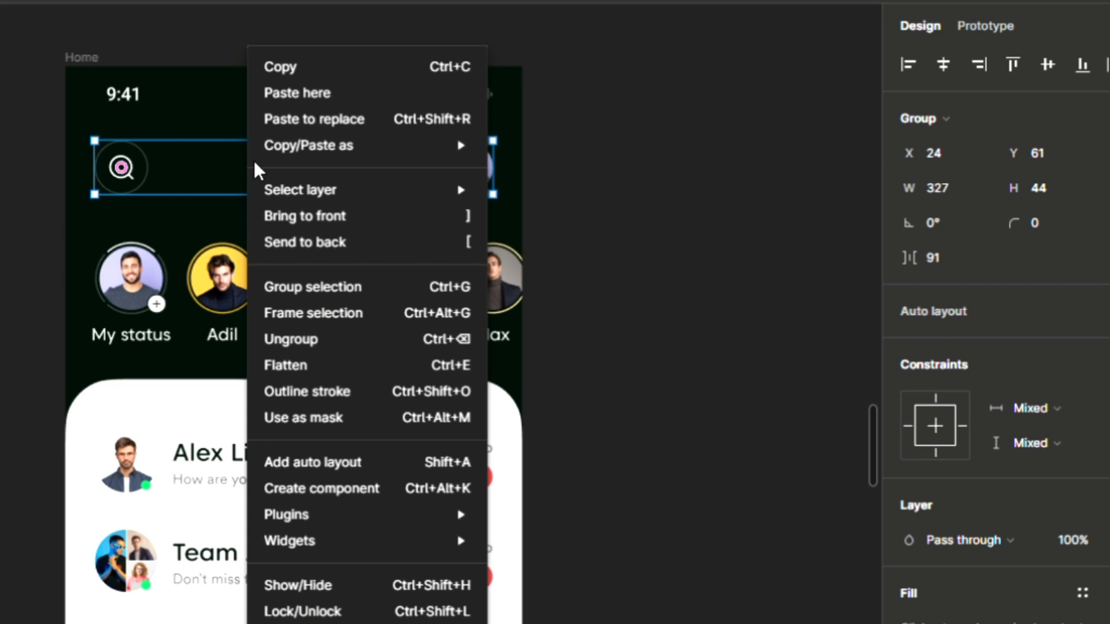
click(300, 342)
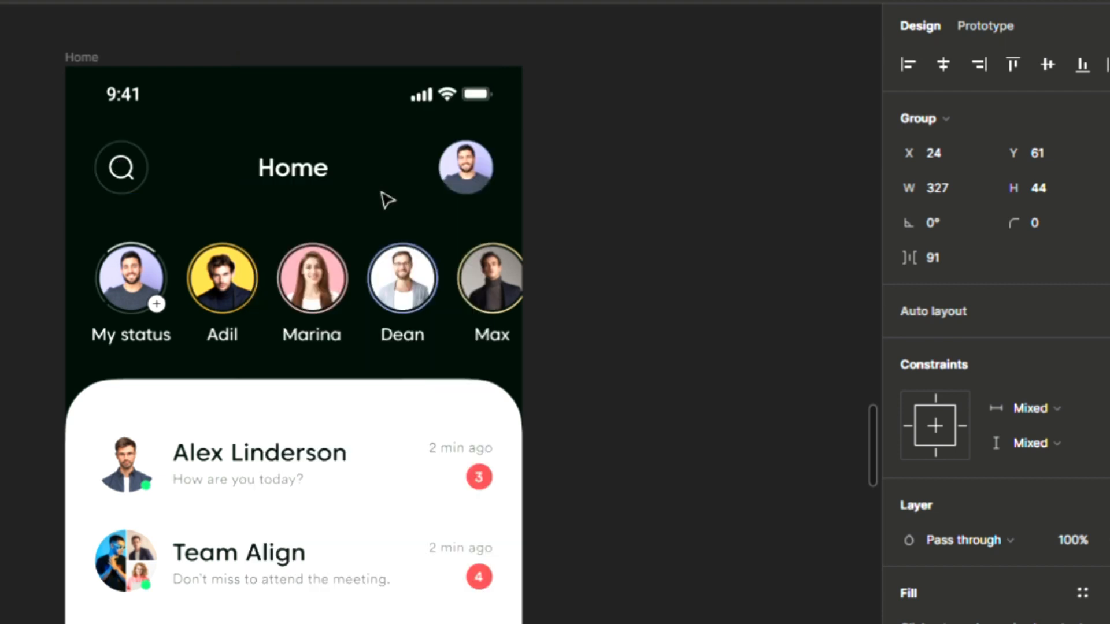
click(466, 169)
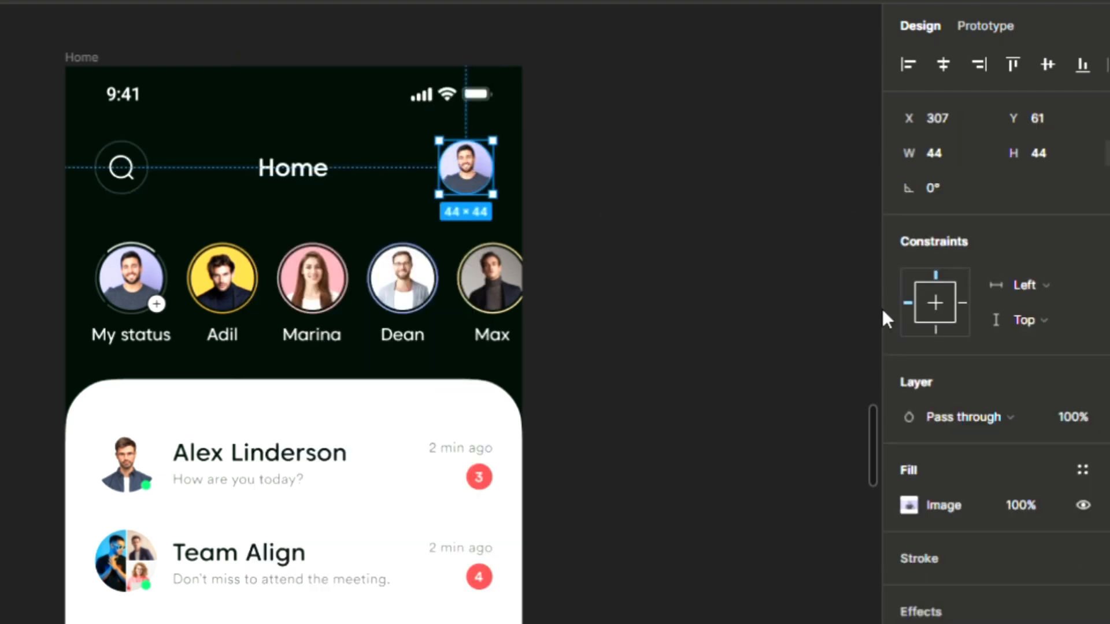
click(962, 303)
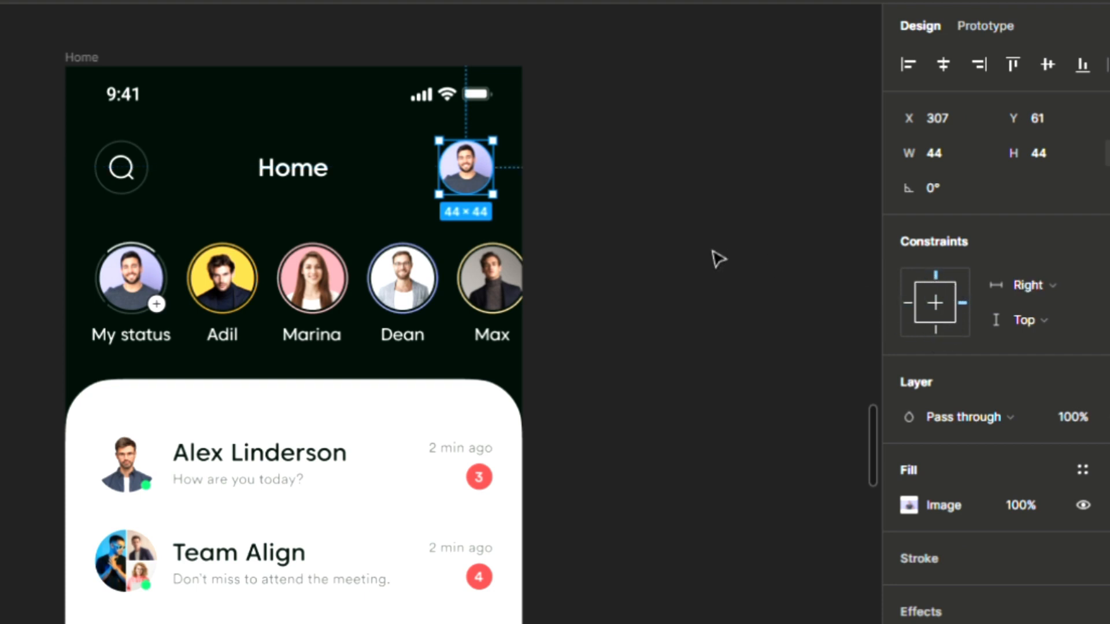
click(321, 185)
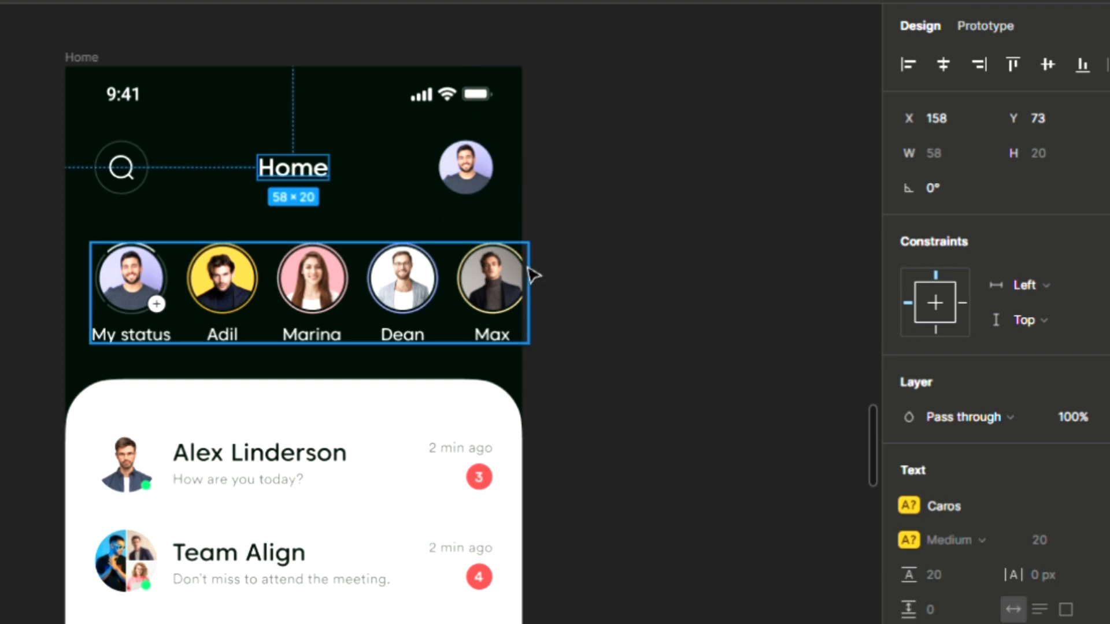
click(941, 297)
click(942, 300)
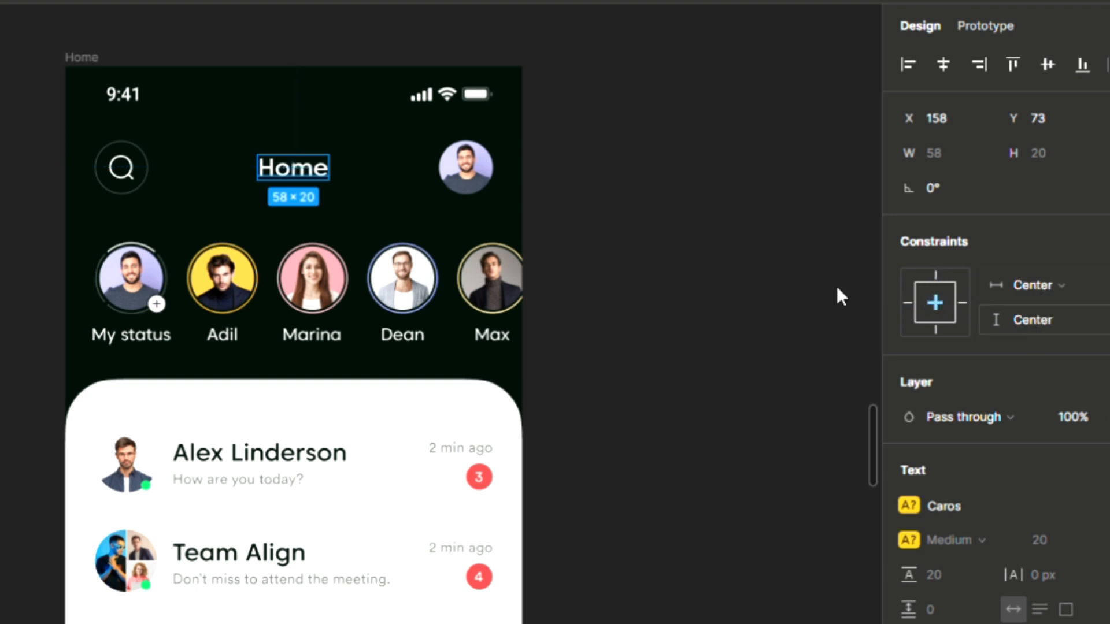
Step: Pin the search icon Left and Top and centre the story avatars row both ways
click(121, 167)
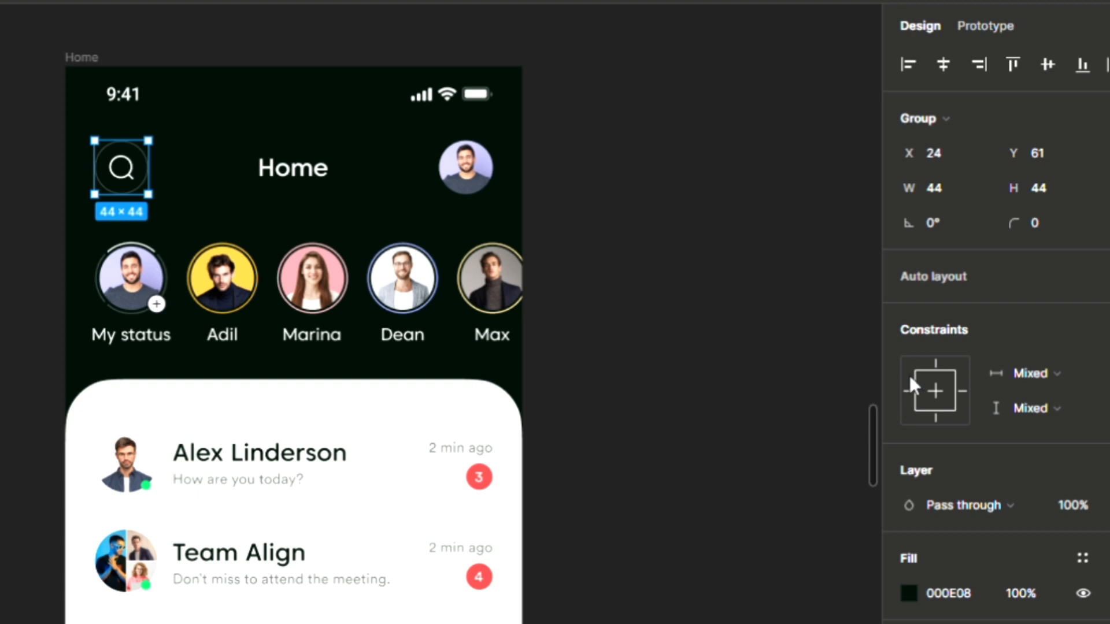
click(907, 392)
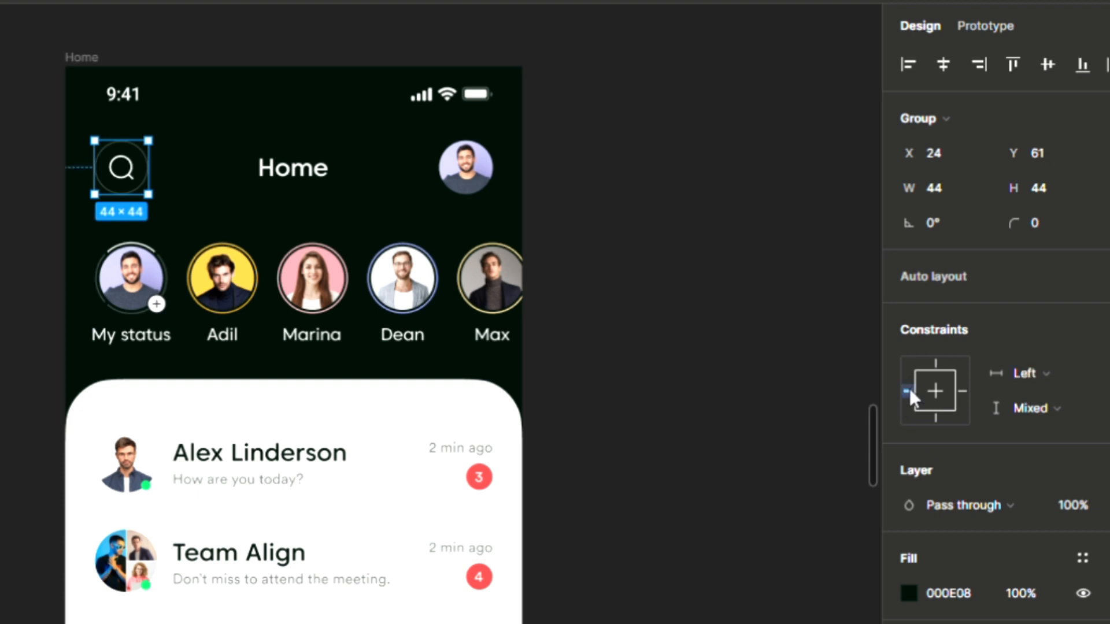
click(936, 363)
key(Tab)
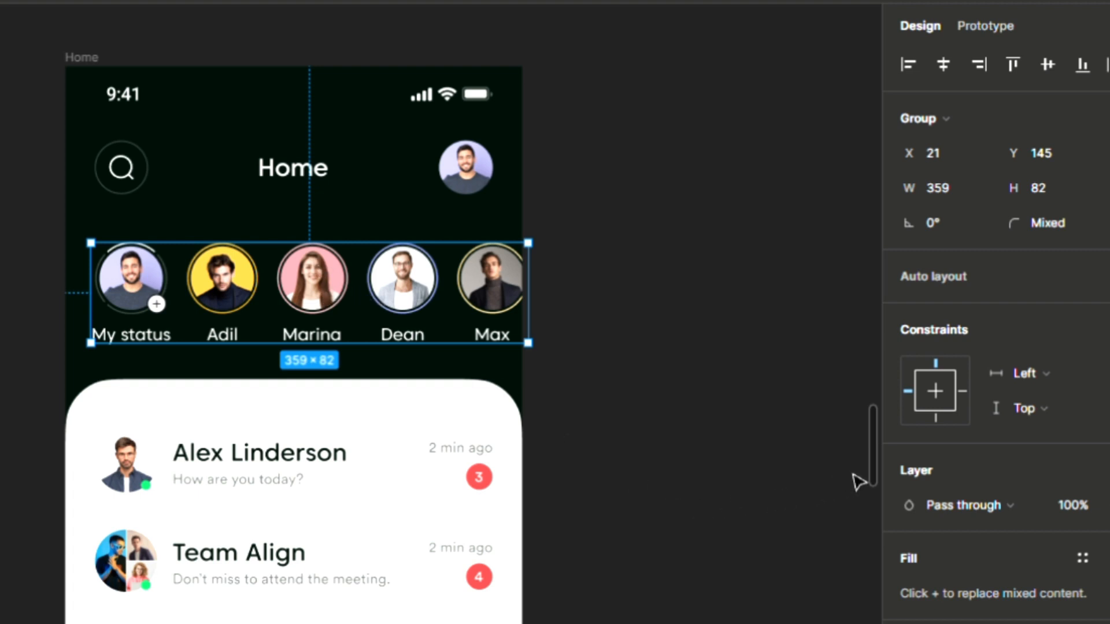
click(935, 386)
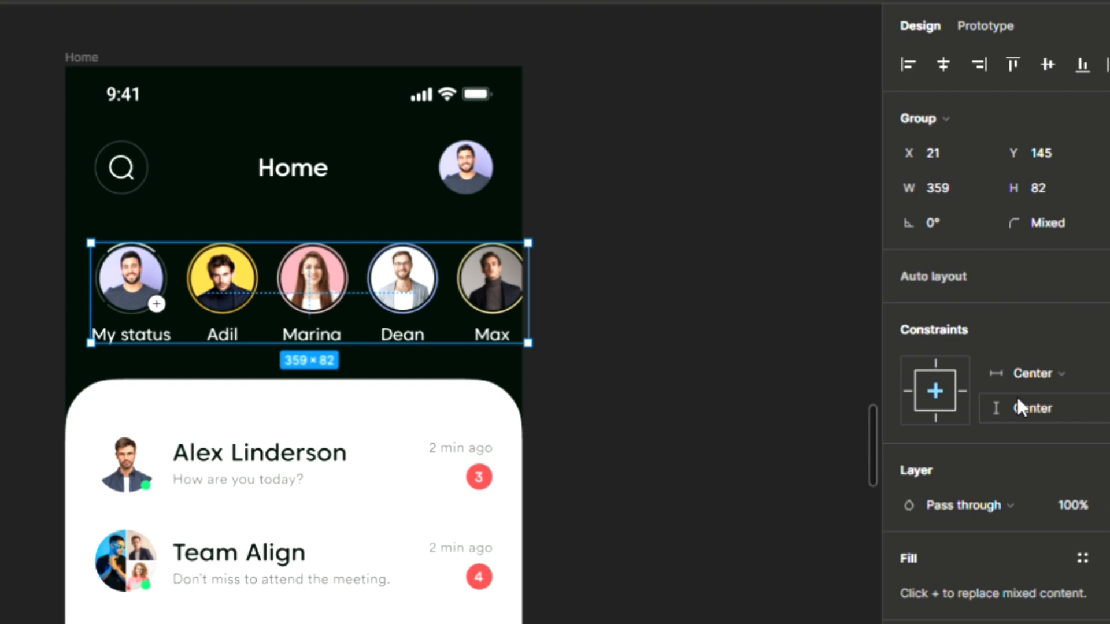
click(451, 409)
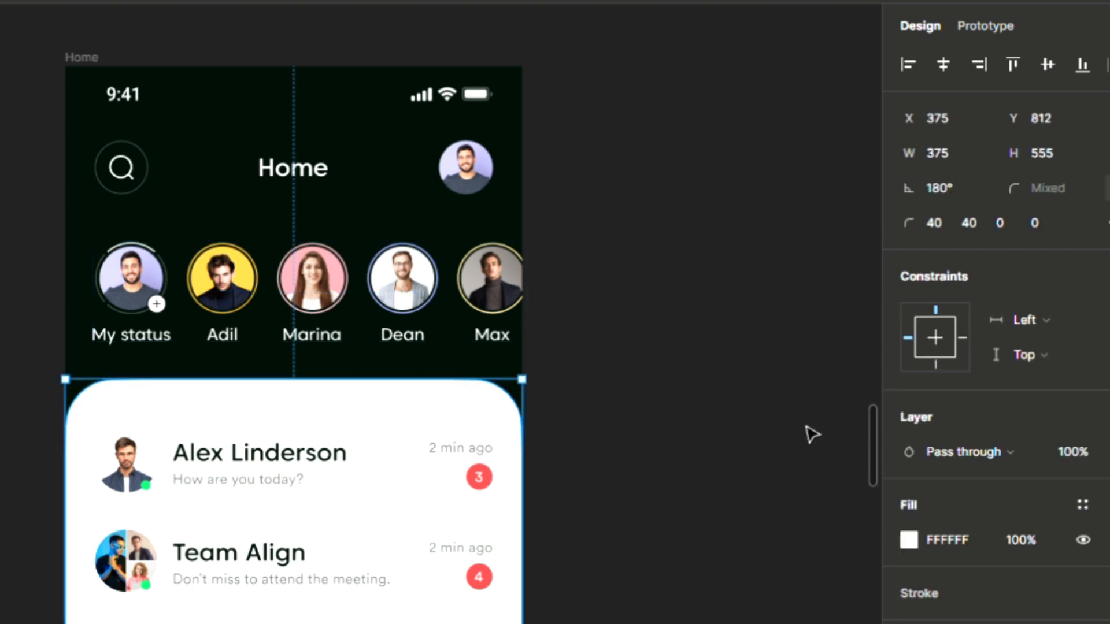
Step: Constrain the card to Left and right horizontally and Center vertically
scroll(867, 426, down, 5)
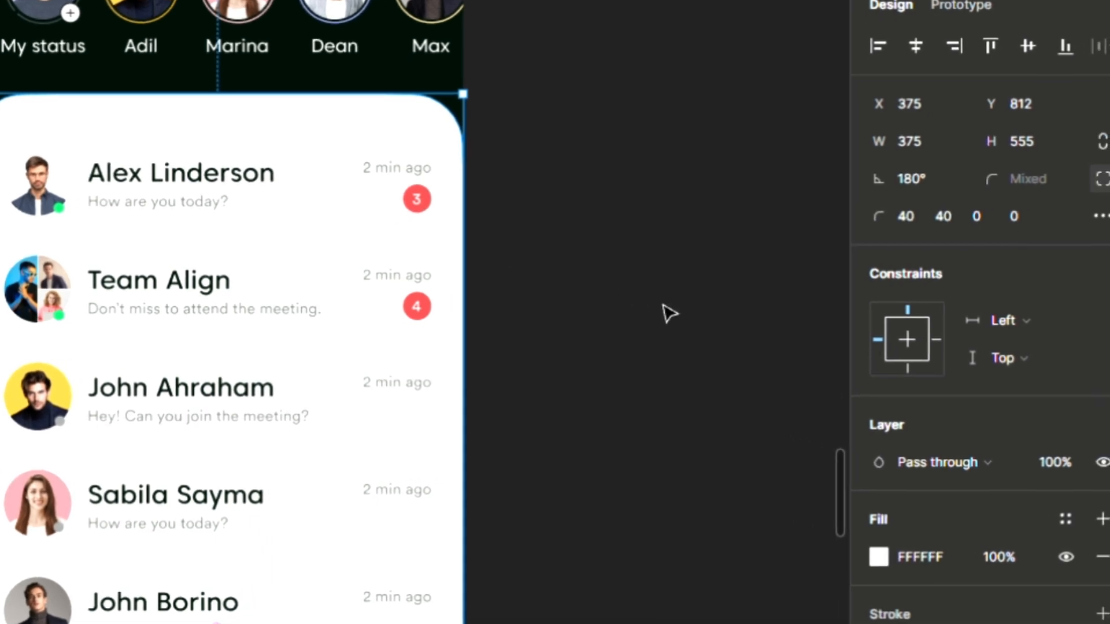
click(998, 327)
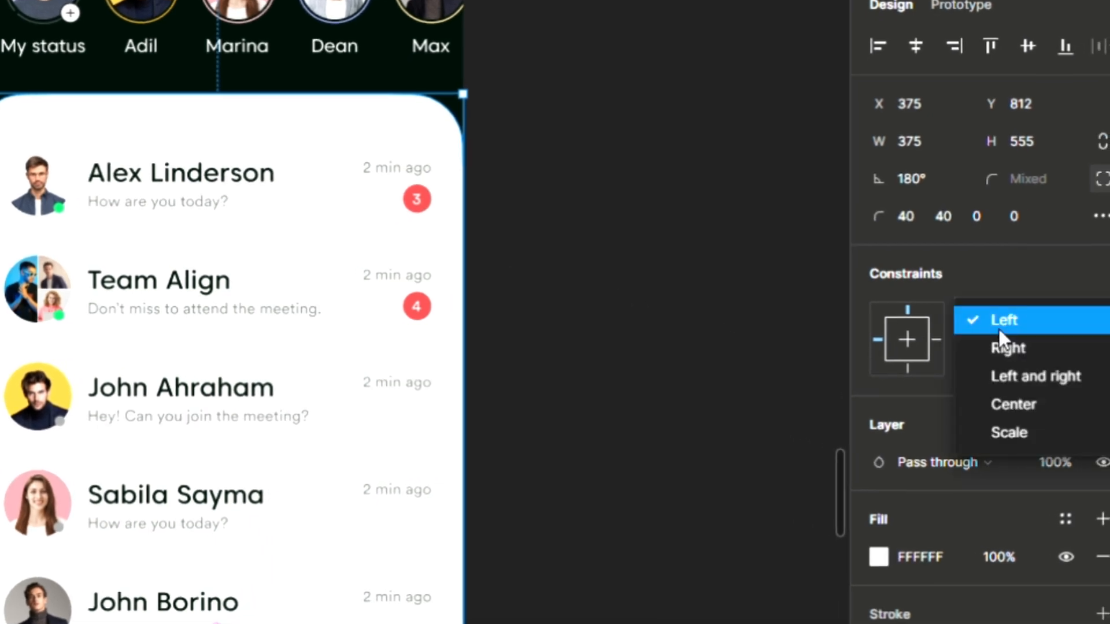
click(1017, 393)
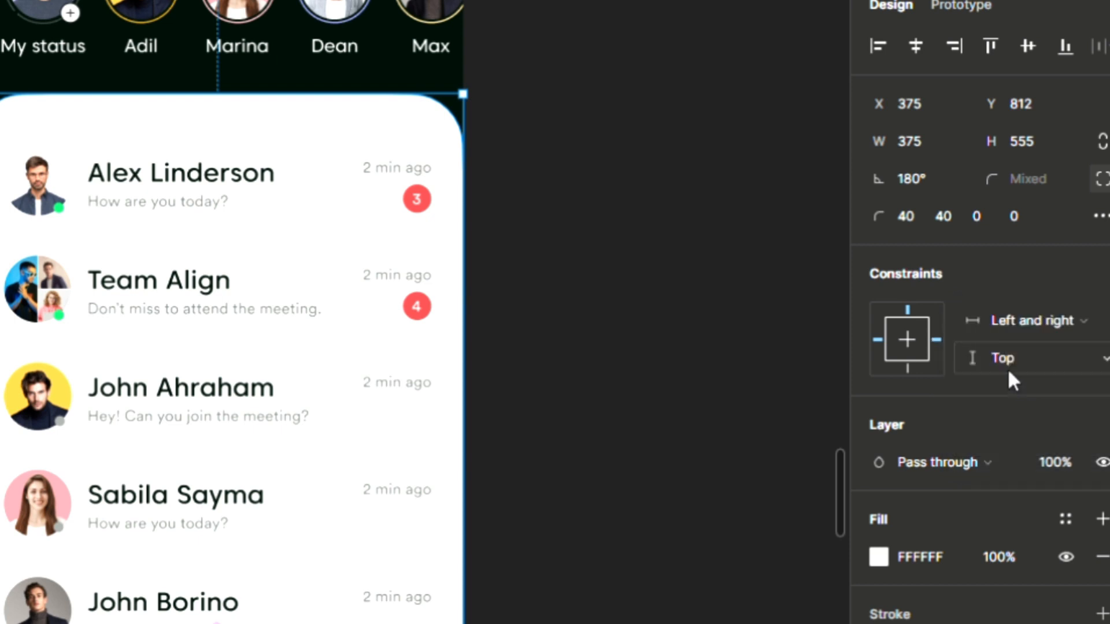
click(1005, 366)
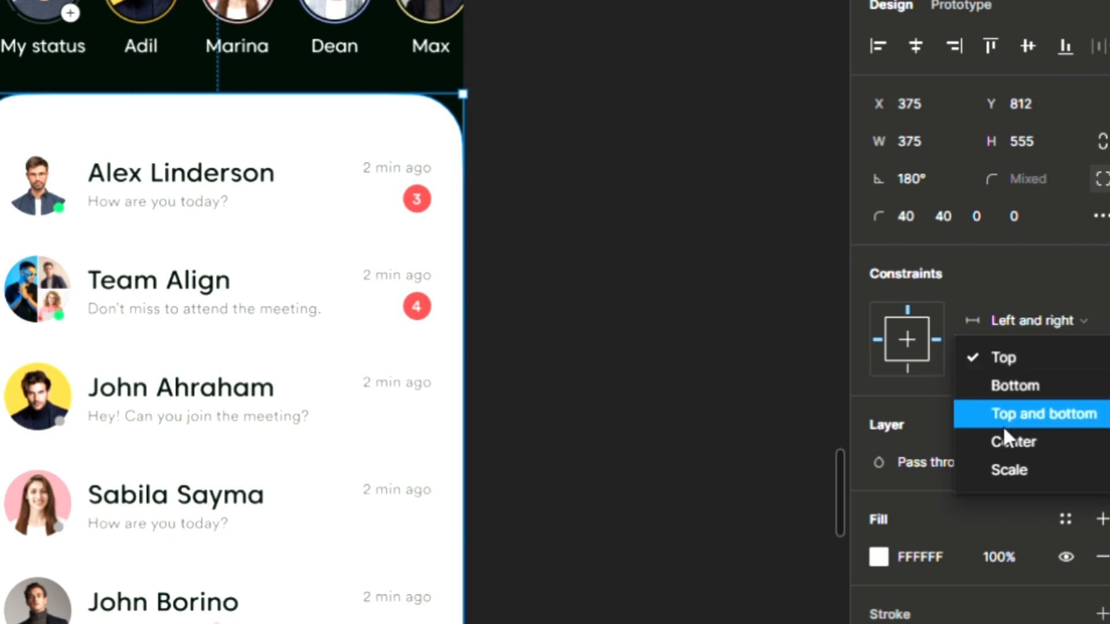
click(1003, 449)
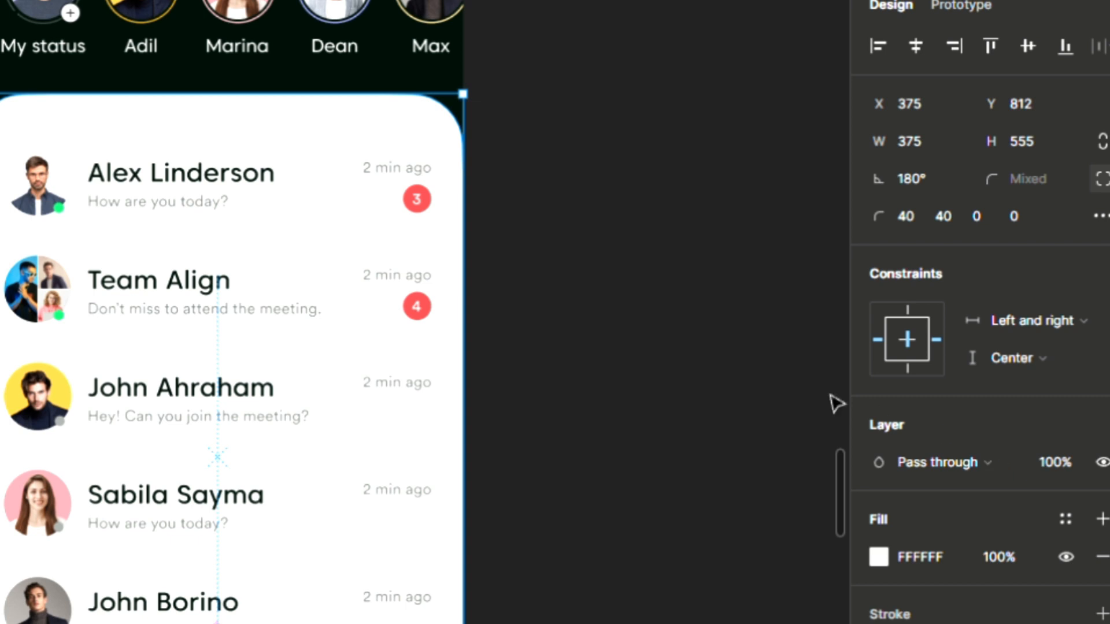
Step: Center the Alex Linderson chat row and the bottom nav bar both horizontally and vertically
click(209, 204)
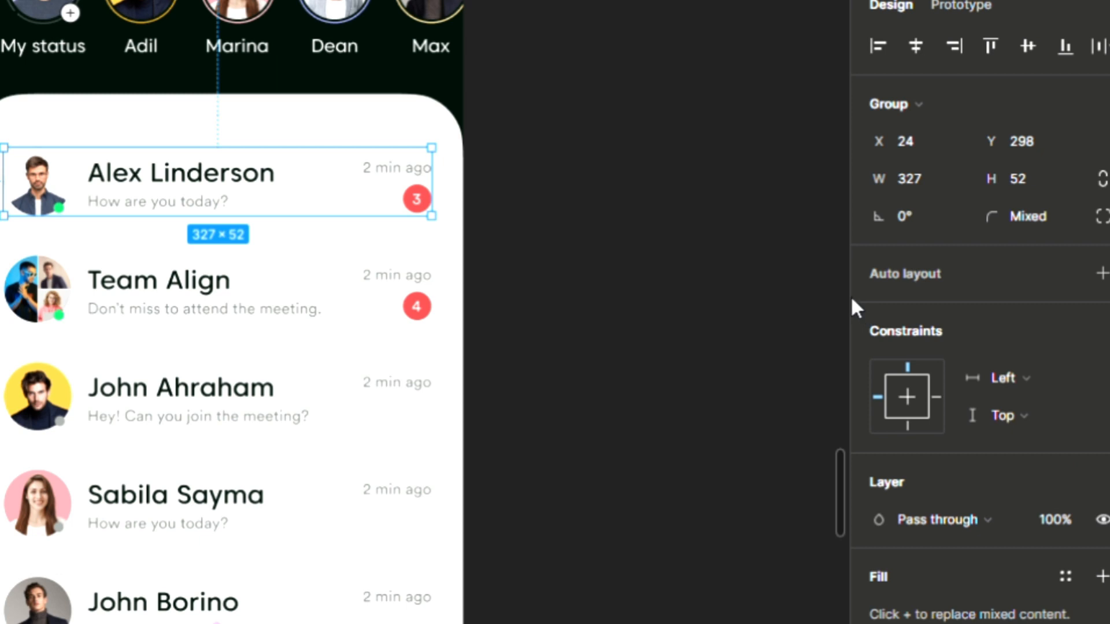
click(917, 397)
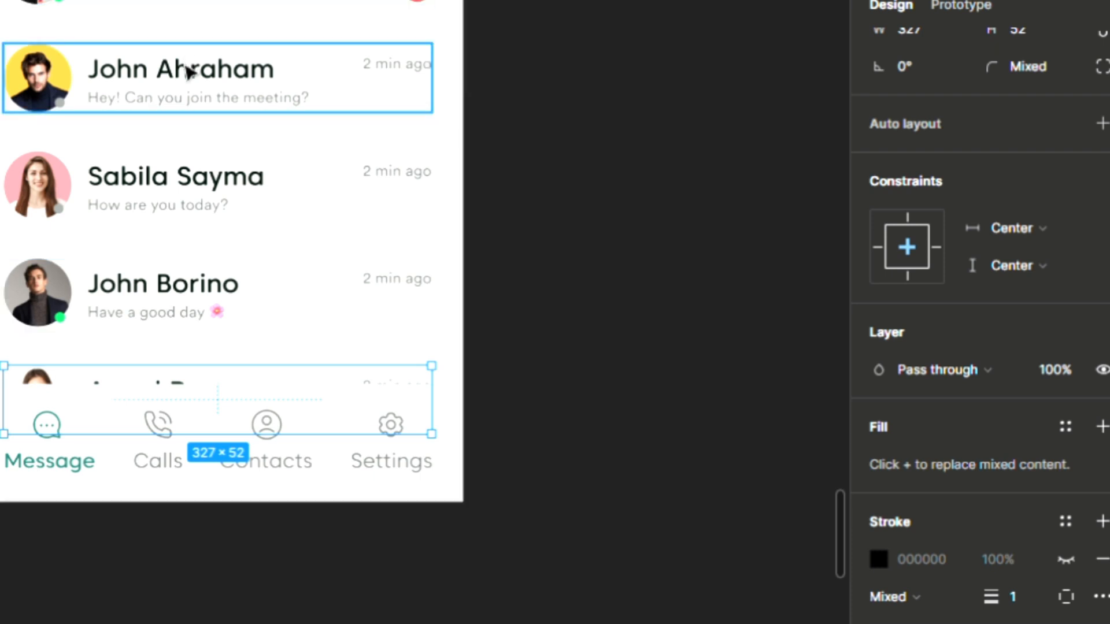
click(105, 485)
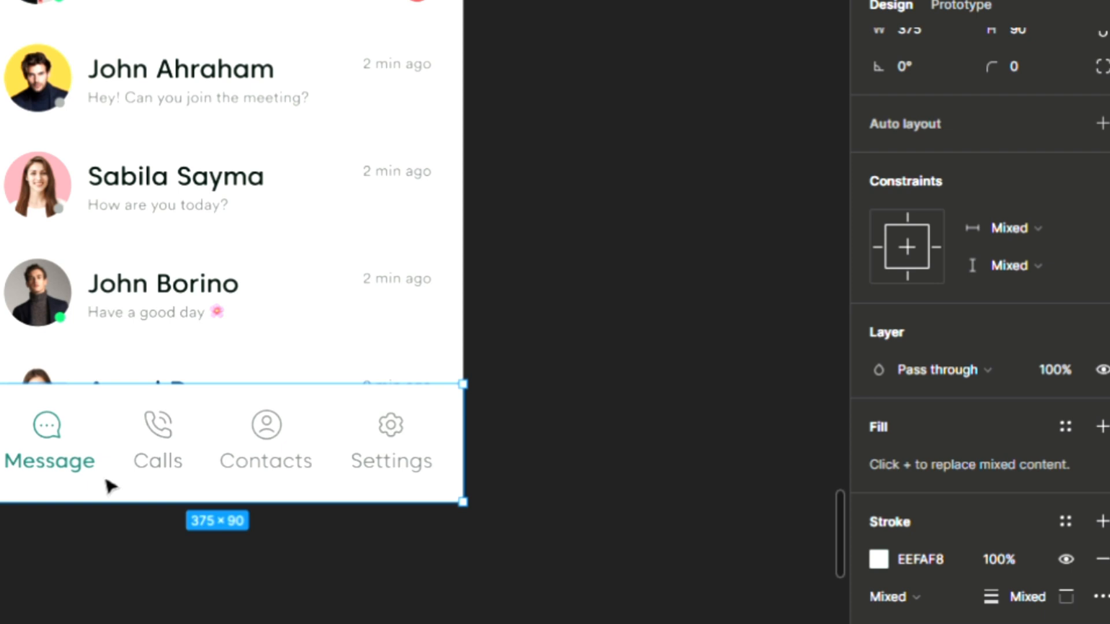
click(900, 240)
click(900, 241)
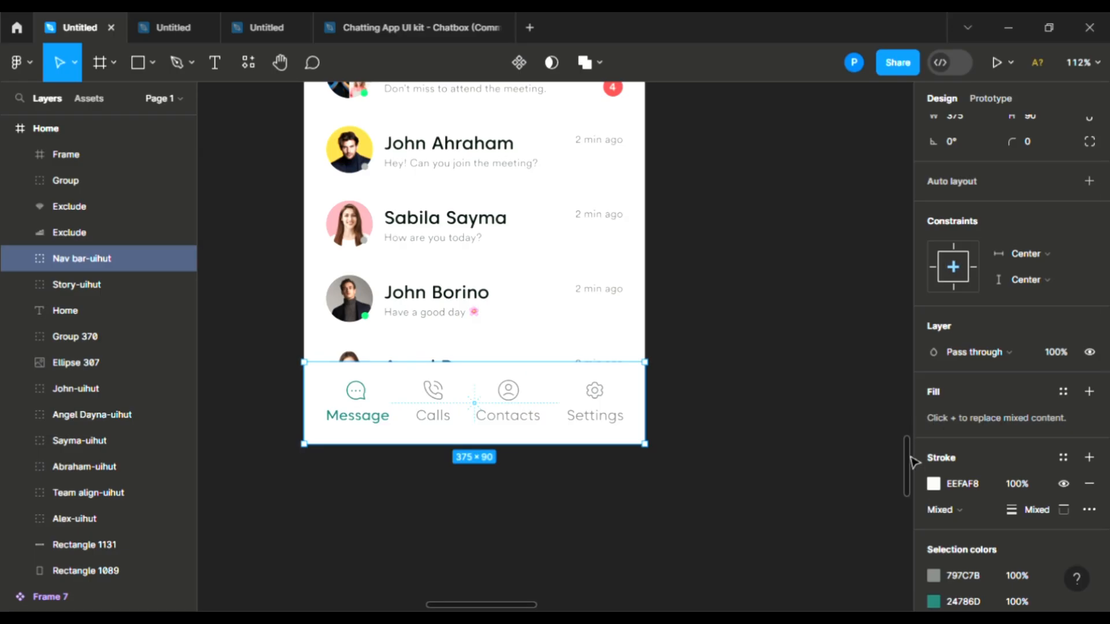
Step: Move the Home frame up and right, then widen it from 375 to 729 px to test constraints
scroll(900, 425, up, 6)
scroll(895, 414, up, 2)
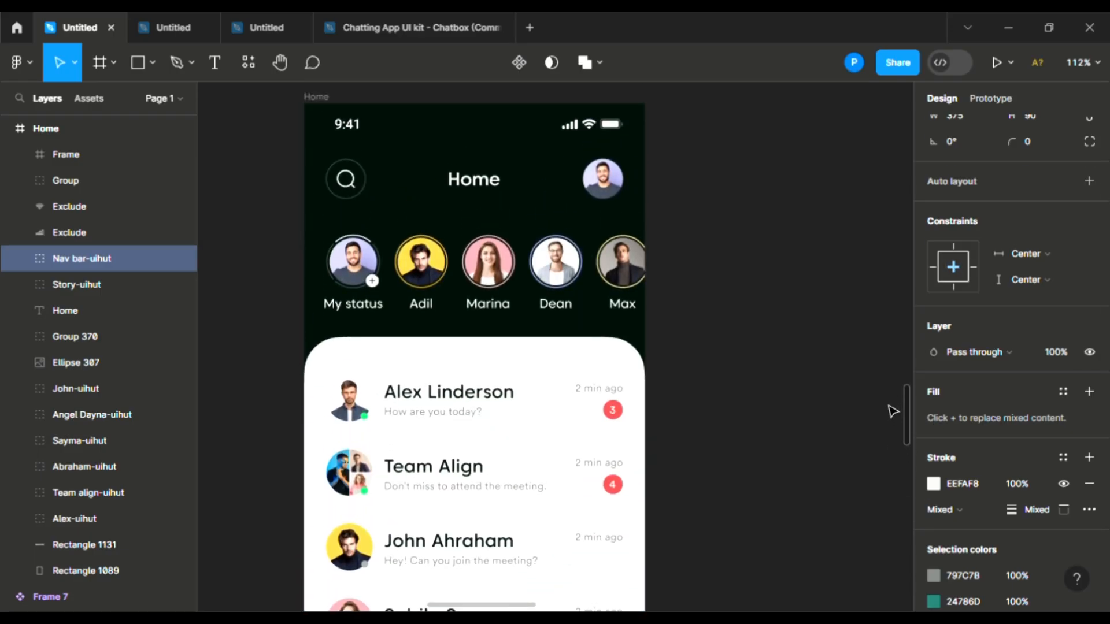
click(320, 98)
scroll(496, 276, down, 3)
scroll(499, 281, down, 2)
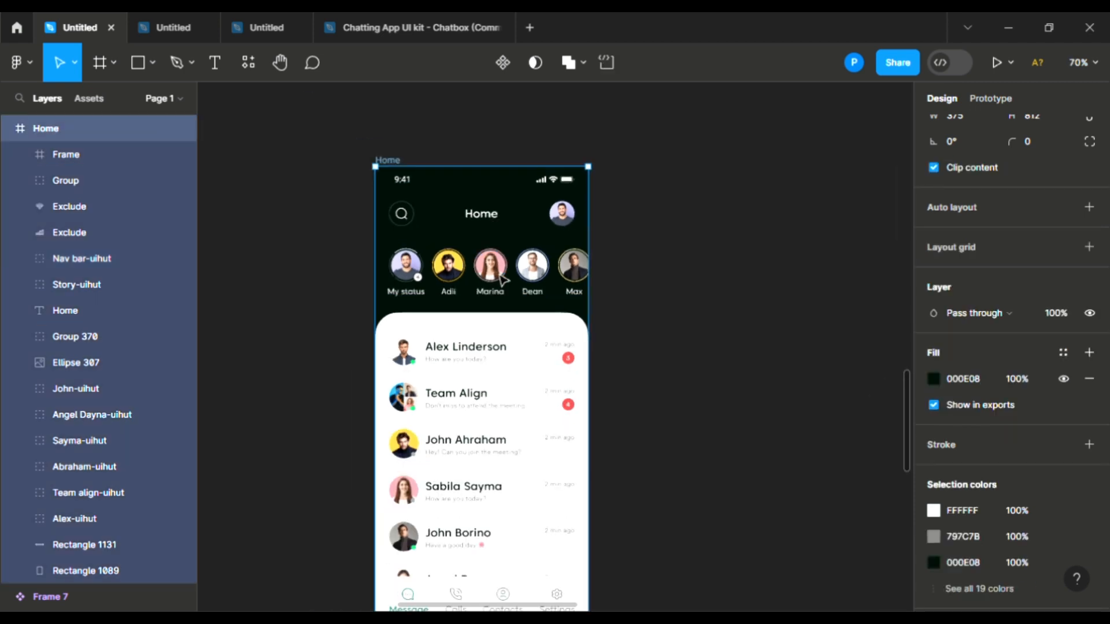
scroll(499, 260, down, 2)
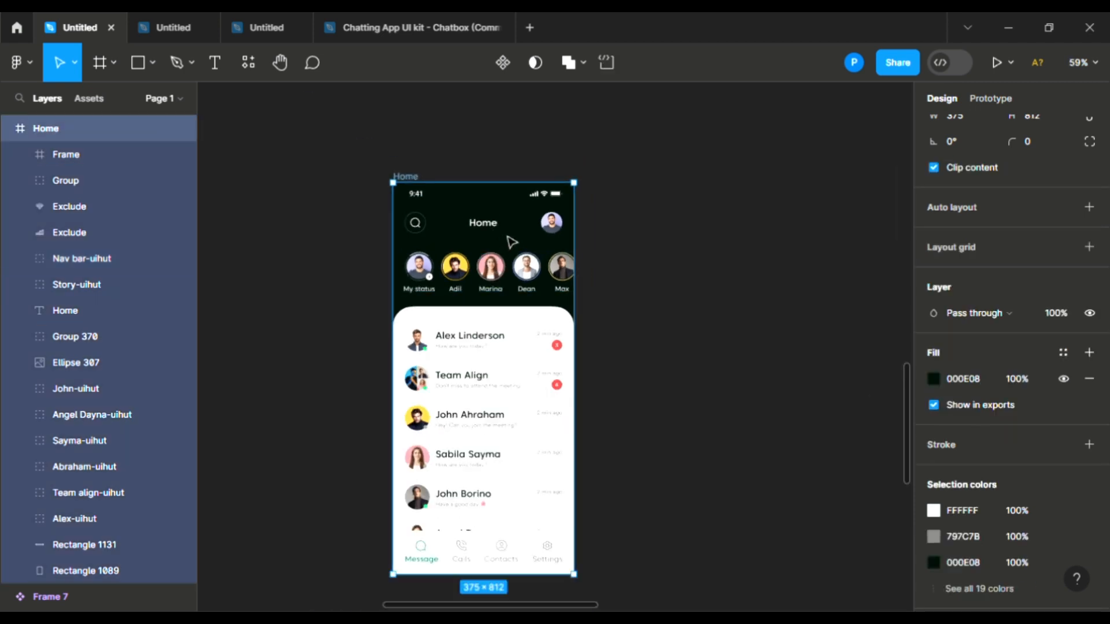
drag(510, 240, 526, 176)
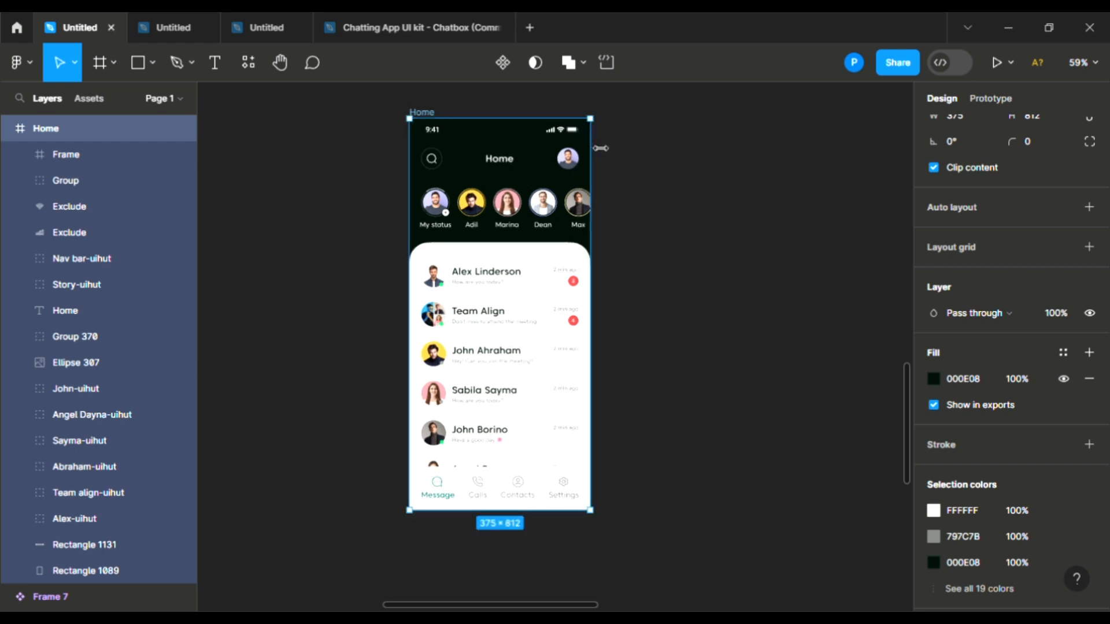
drag(601, 148, 773, 243)
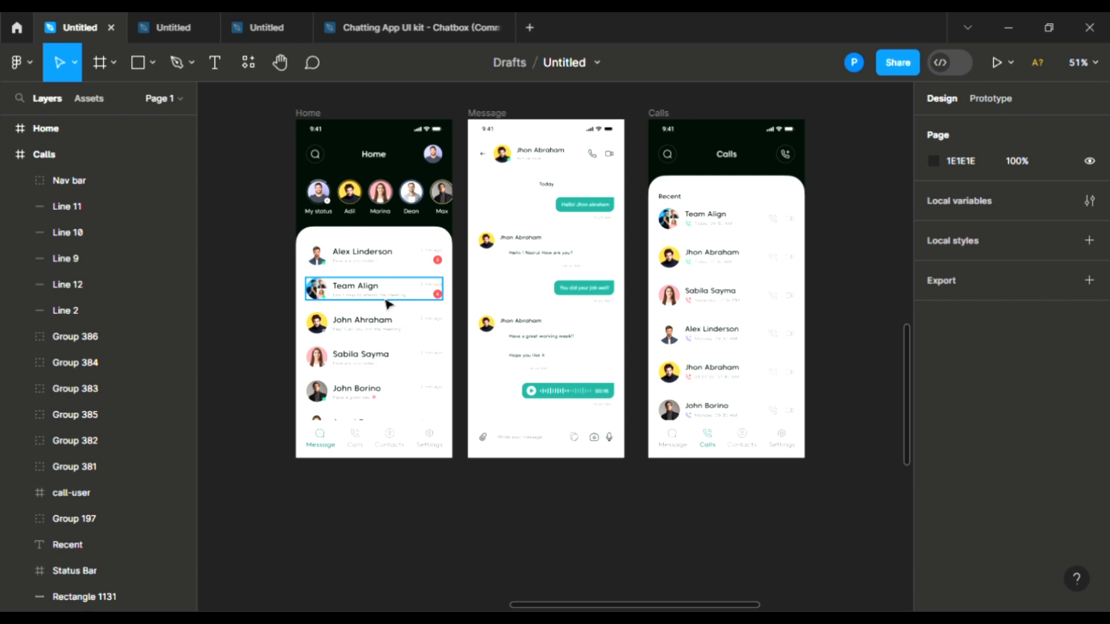
Step: Zoom out to view the restored Home frame beside the Message and Calls frames
scroll(385, 304, up, 5)
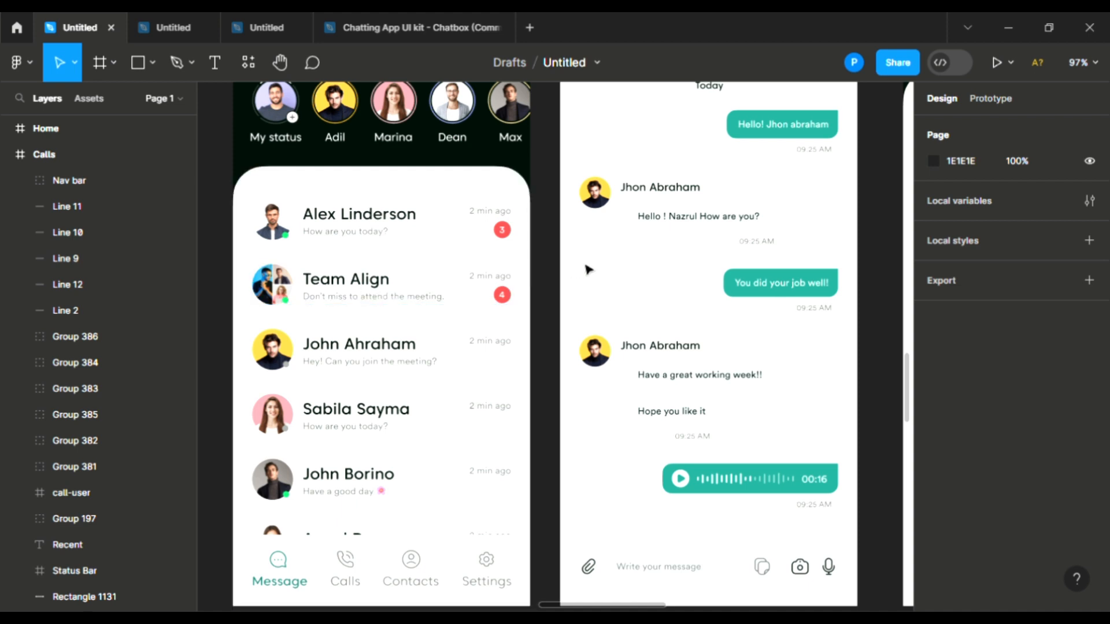
scroll(254, 425, down, 3)
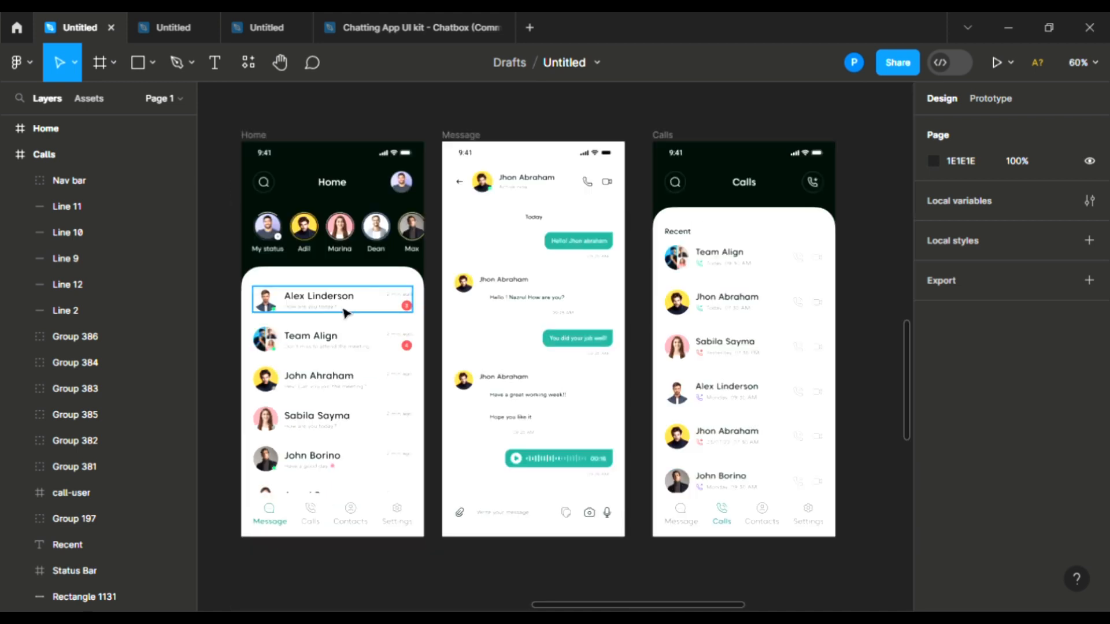
Step: Select the Home nav bar layer and show its Prototype settings
scroll(480, 331, down, 1)
click(480, 330)
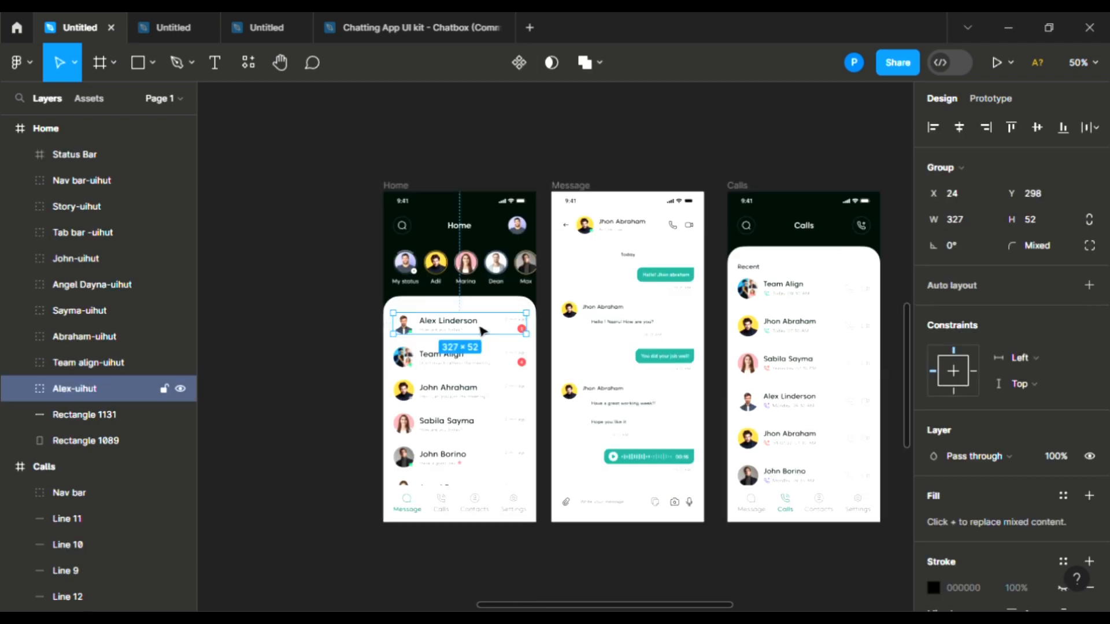
scroll(426, 317, up, 3)
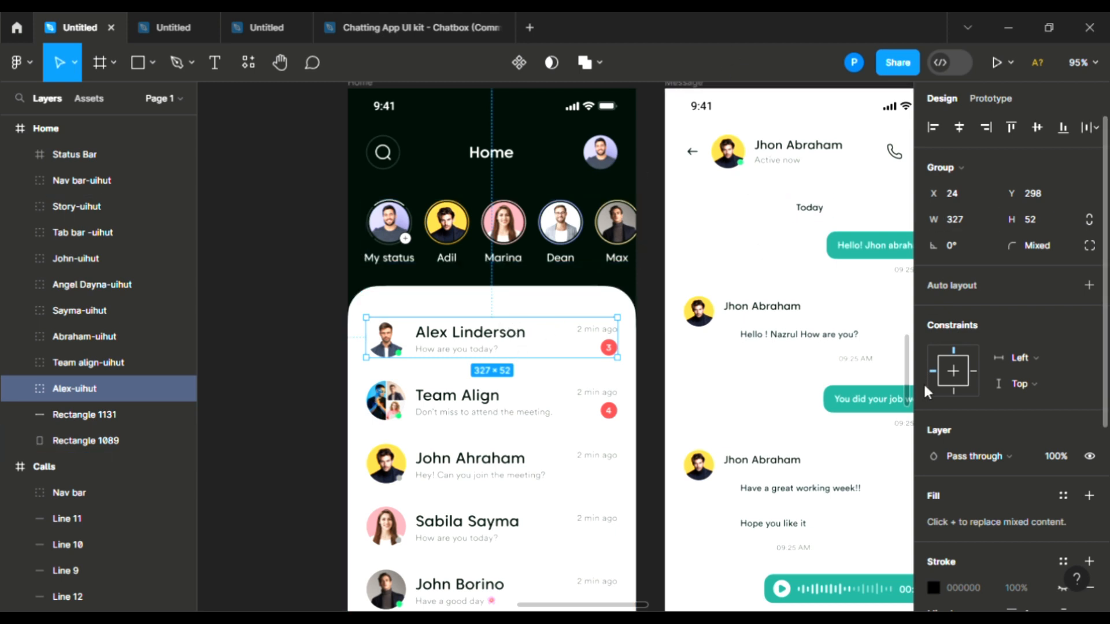
scroll(909, 368, down, 6)
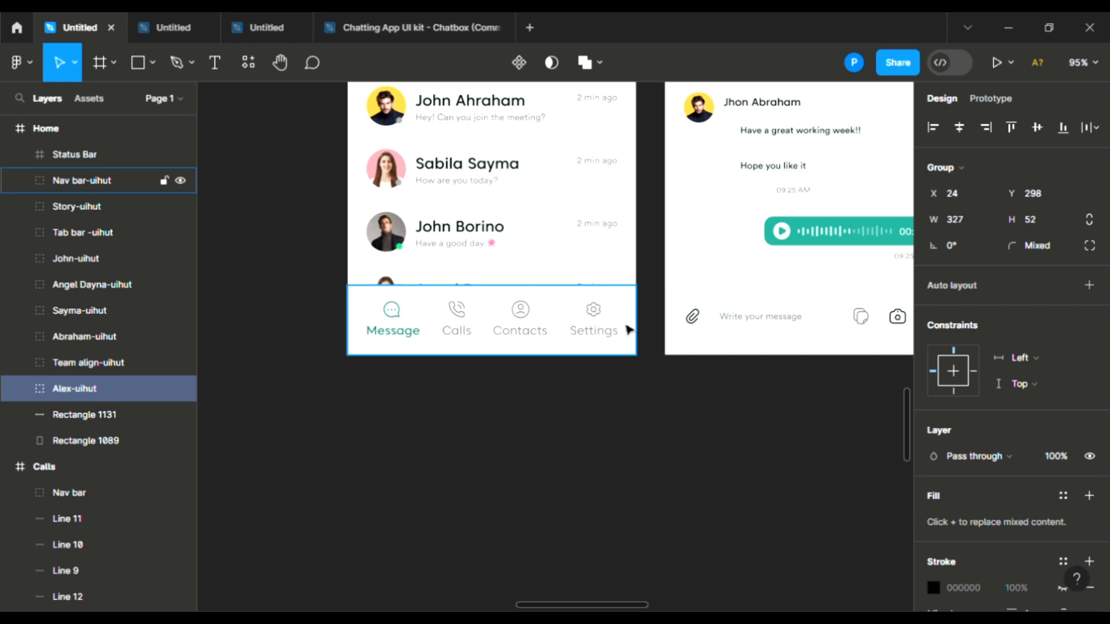
scroll(700, 528, up, 4)
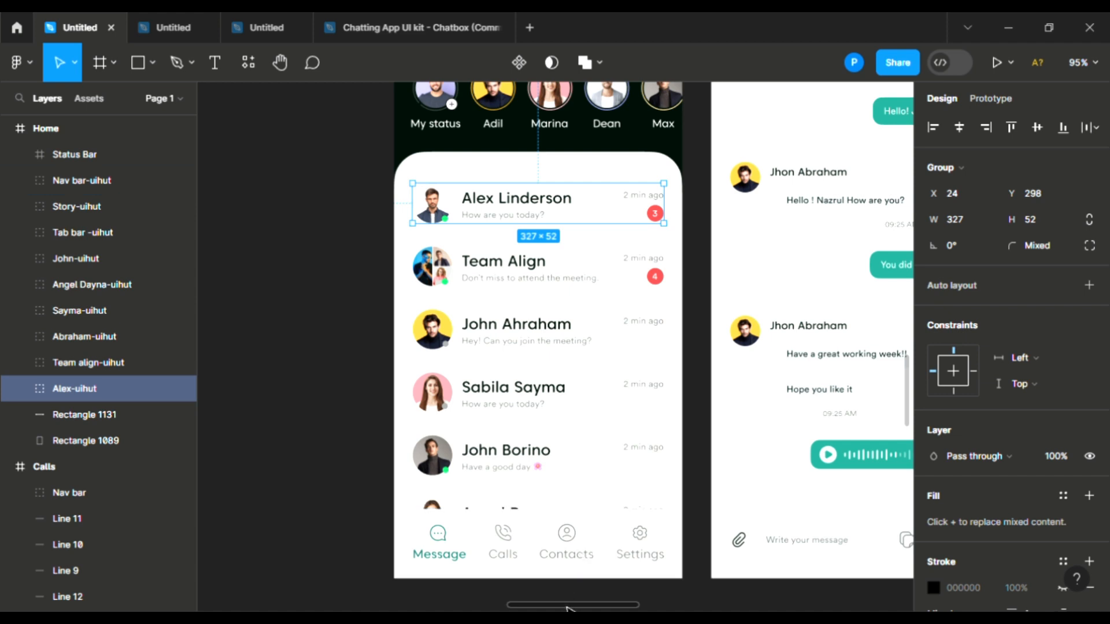
drag(569, 607, 672, 604)
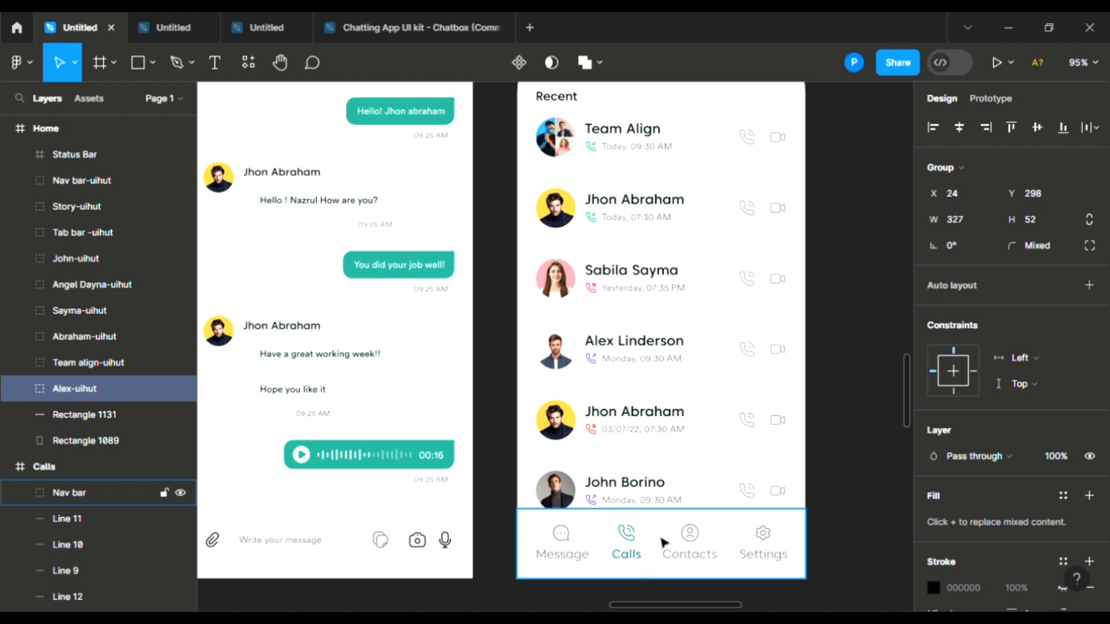
click(993, 97)
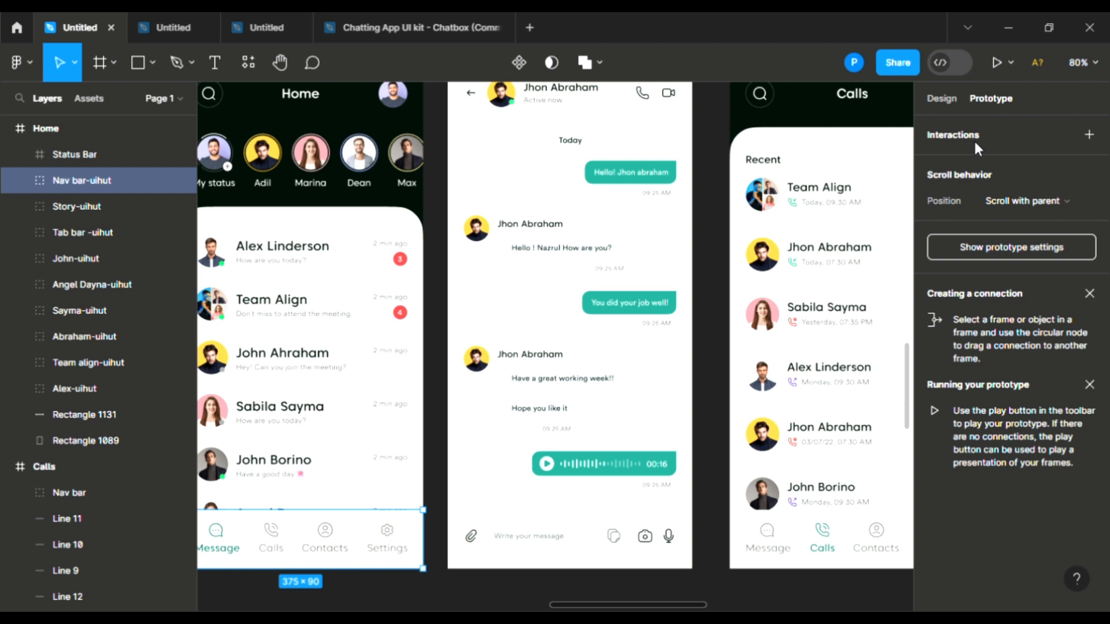
Step: Check the nav bar's scroll position options, then select the Calls item in the Home nav bar
click(1007, 203)
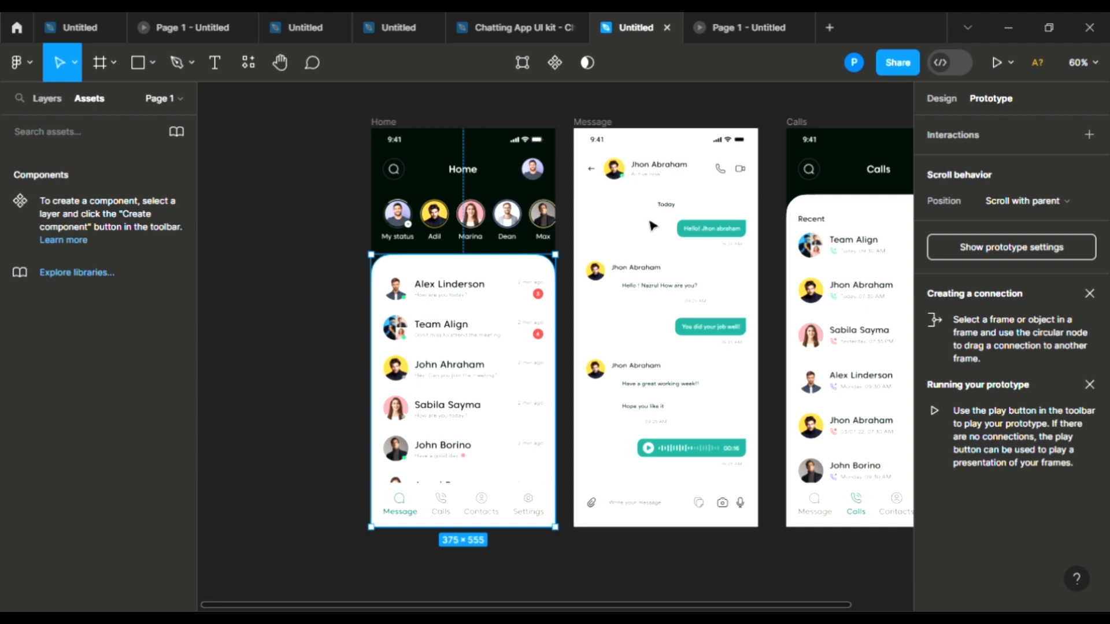
click(596, 130)
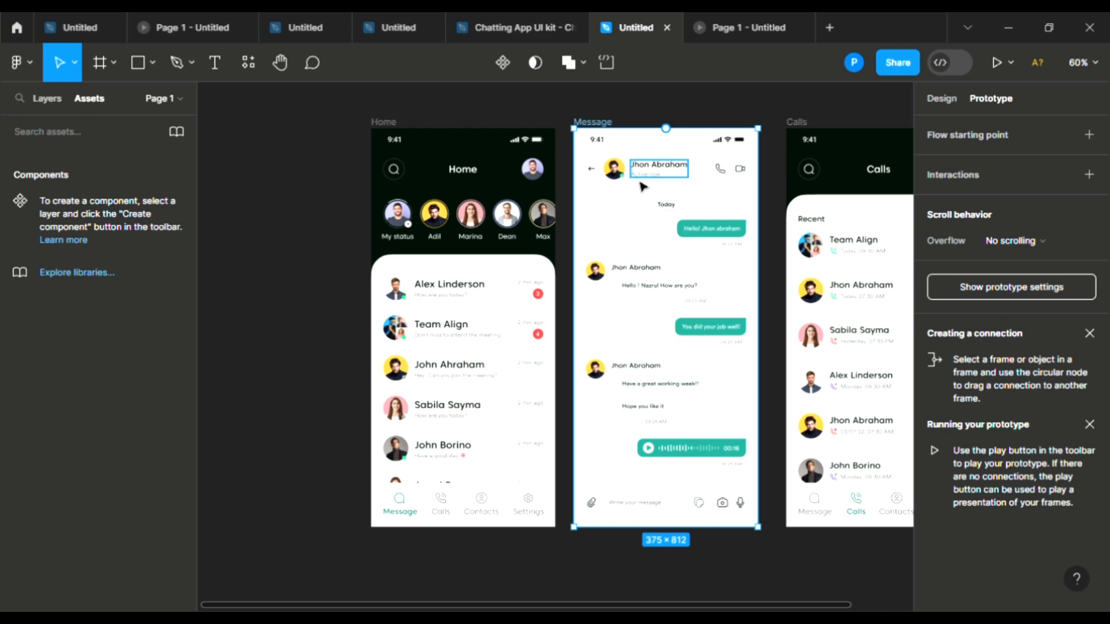
click(592, 170)
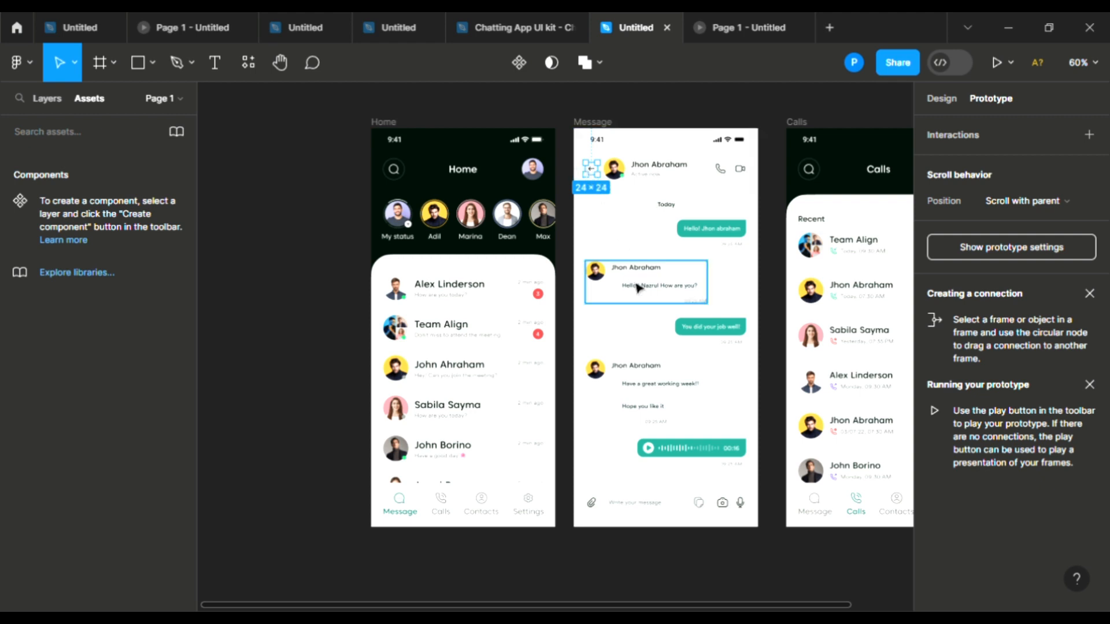
click(565, 316)
click(437, 508)
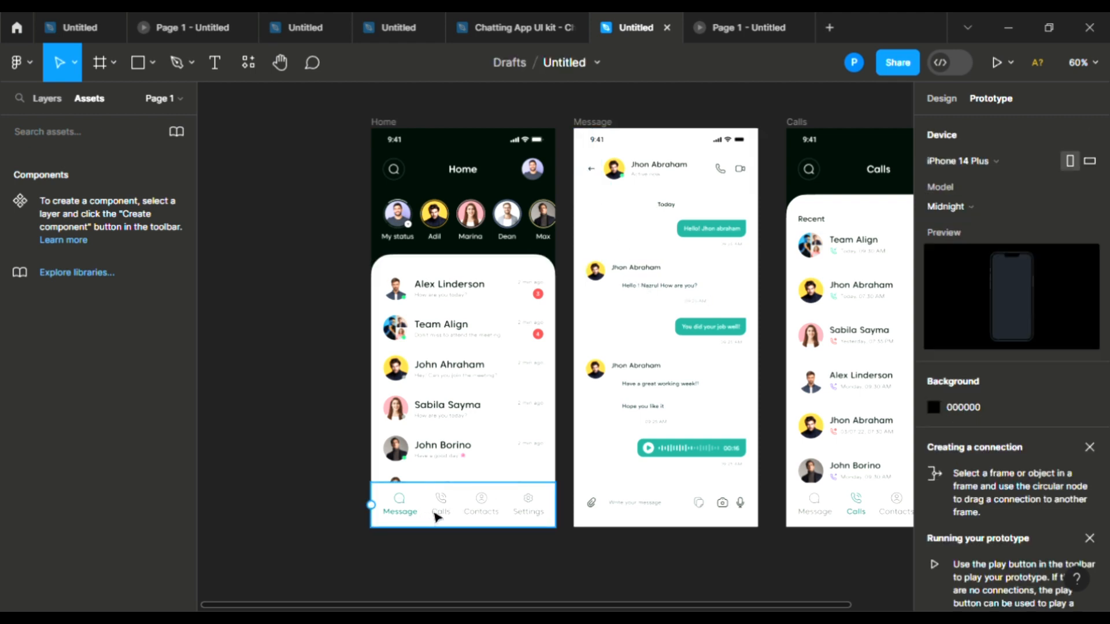
scroll(439, 503, up, 3)
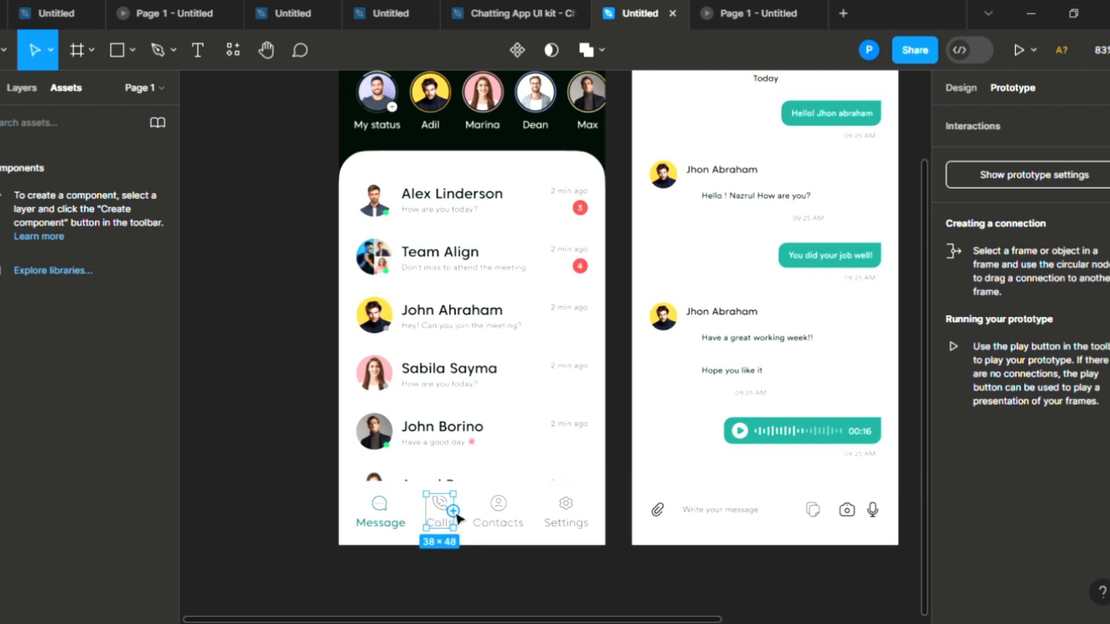
Step: Link the Home nav bar's Calls item to the Calls screen with On tap and Smart animate
drag(454, 512, 902, 418)
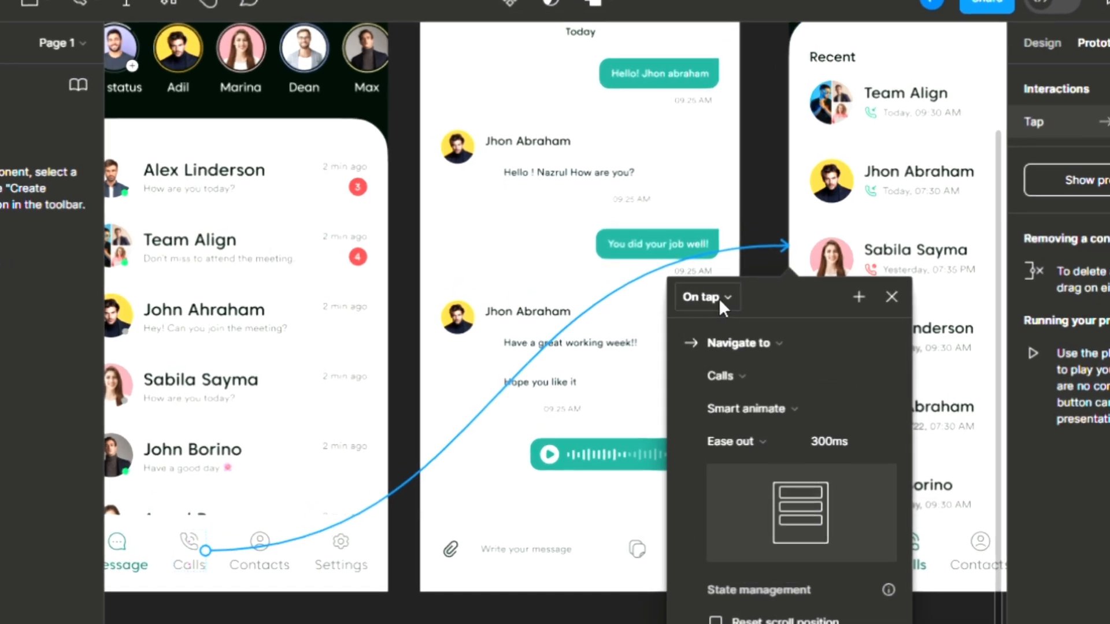
click(719, 297)
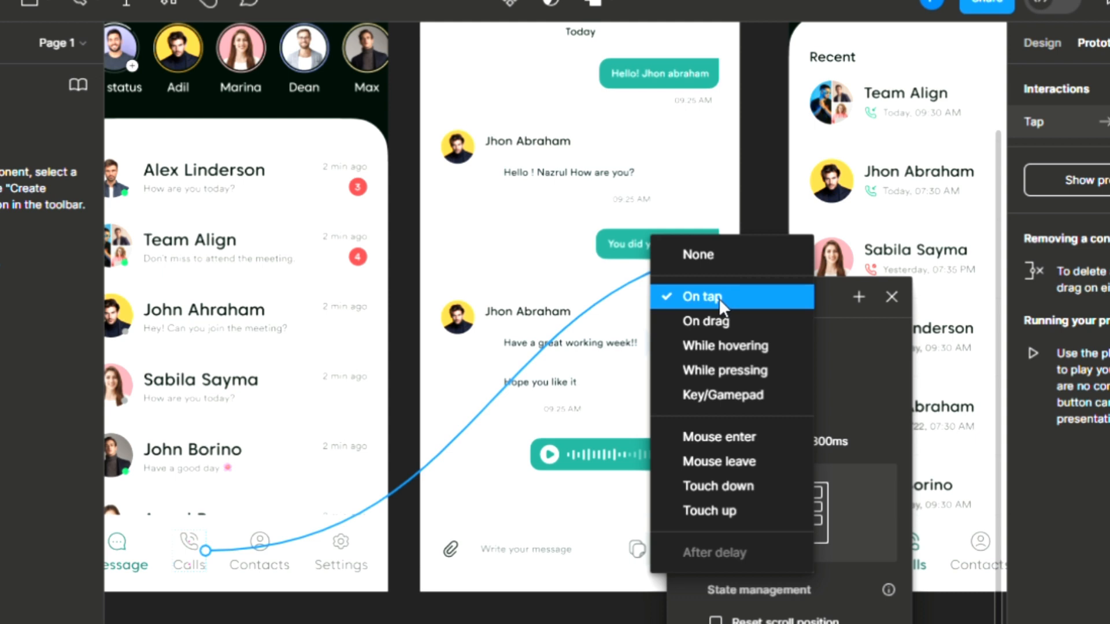
click(718, 298)
click(734, 410)
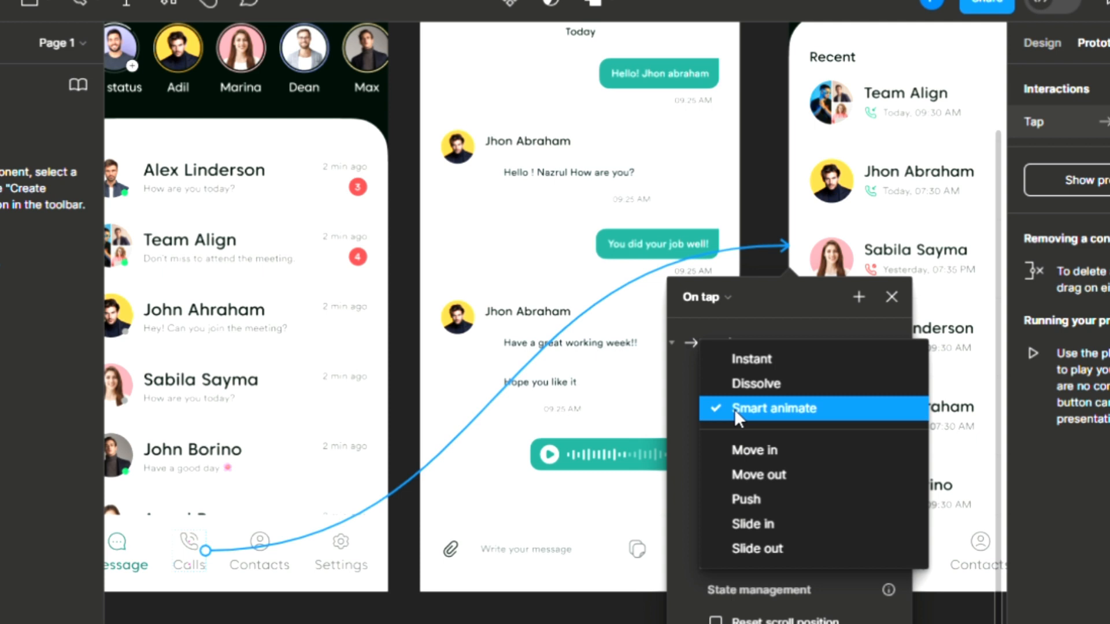
click(734, 410)
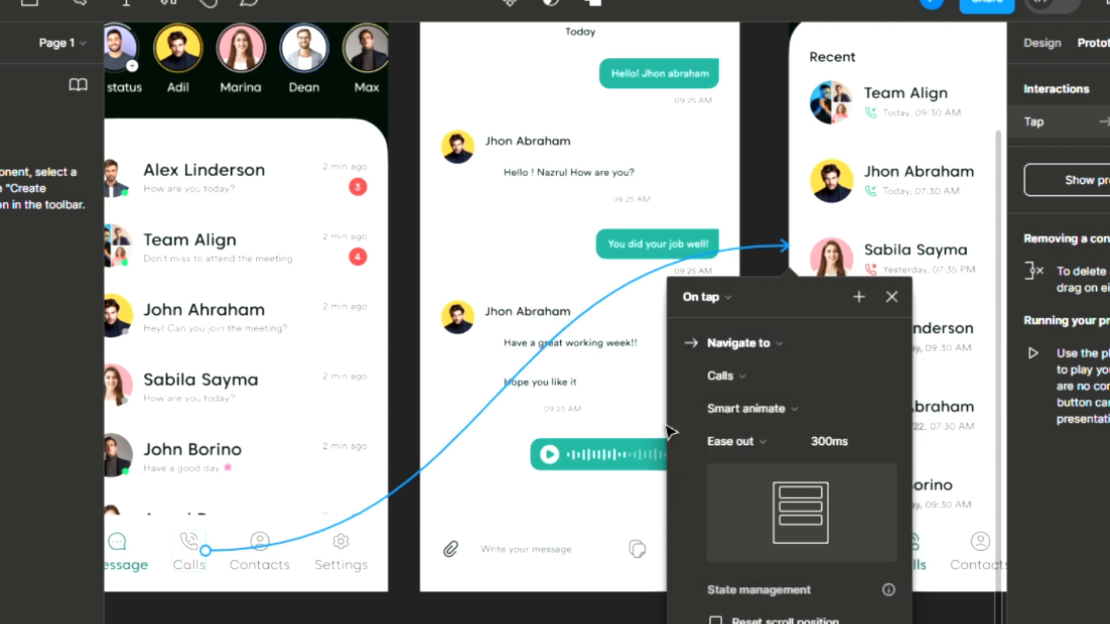
click(613, 618)
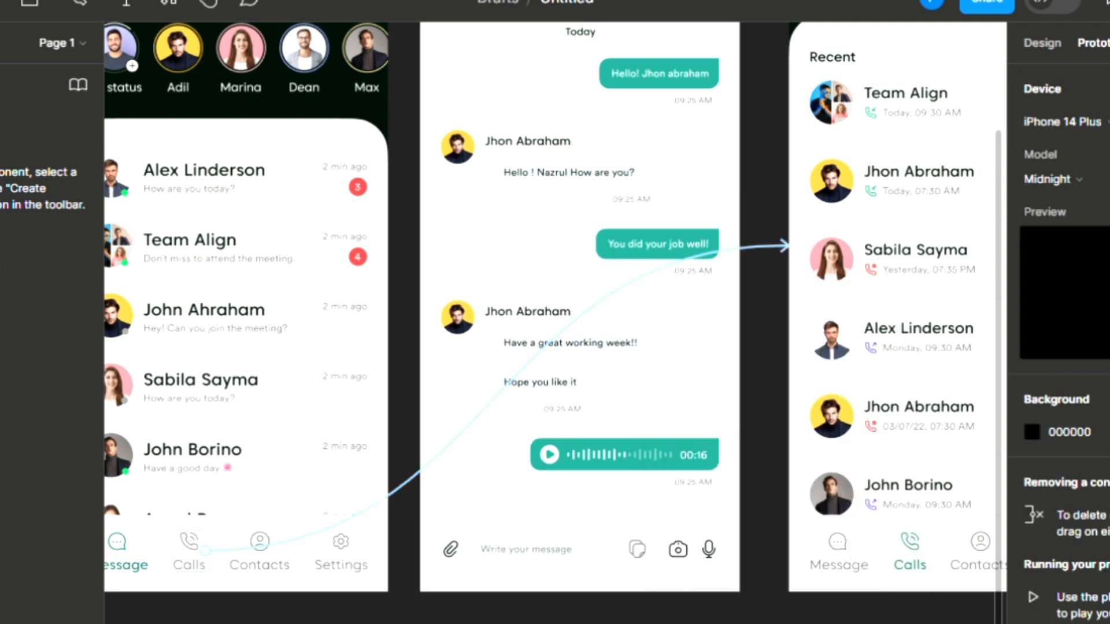
Step: Link the Calls screen's Message nav item back to the Home screen
double_click(842, 567)
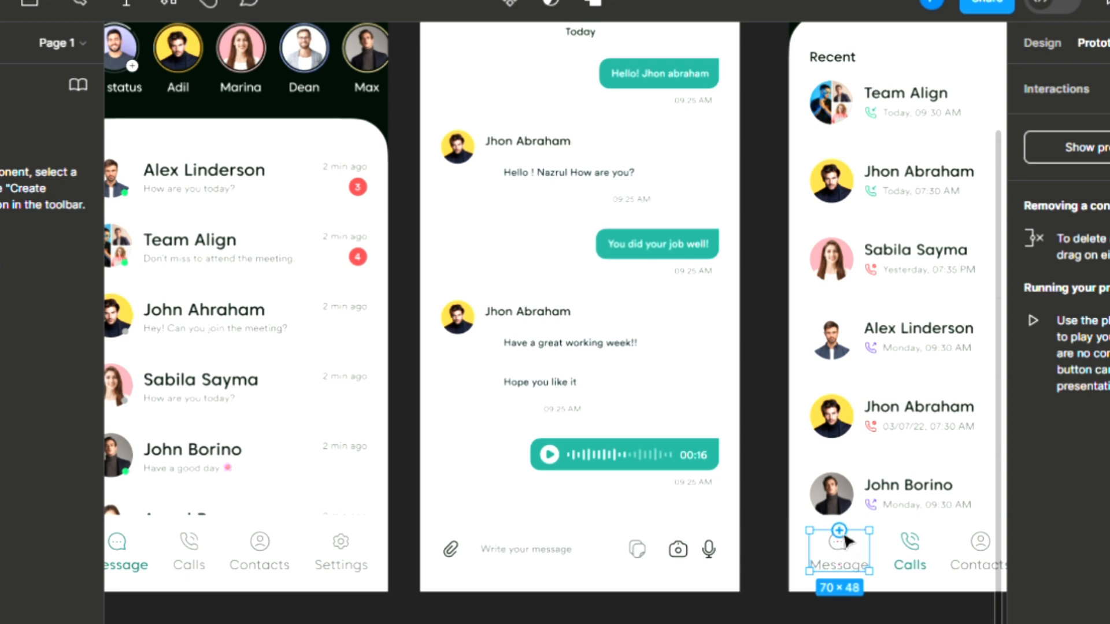
drag(844, 536, 366, 319)
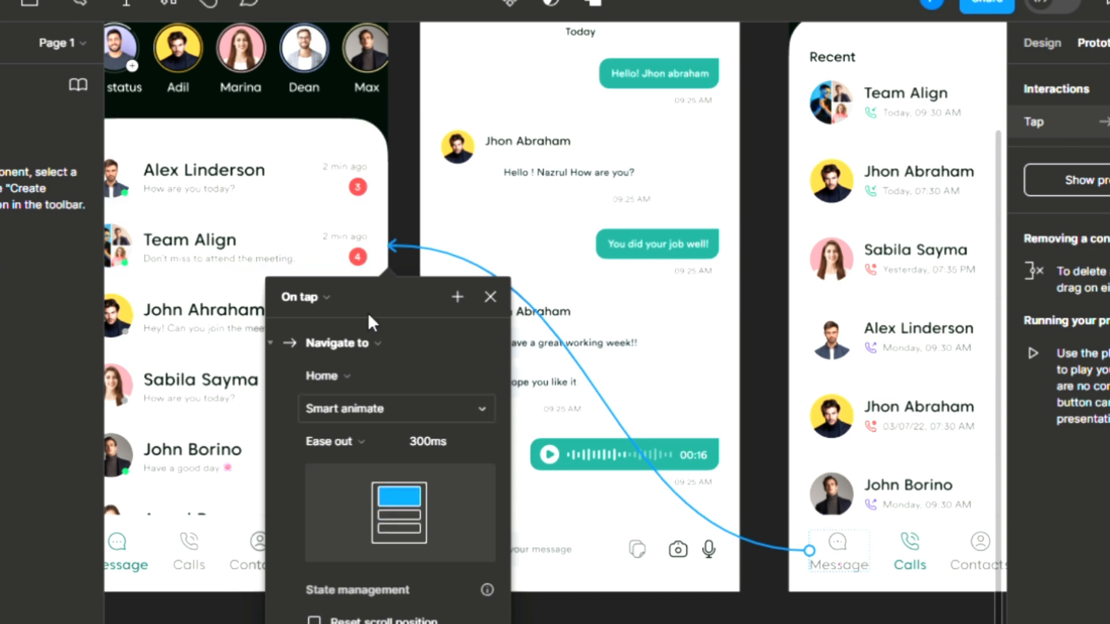
click(666, 618)
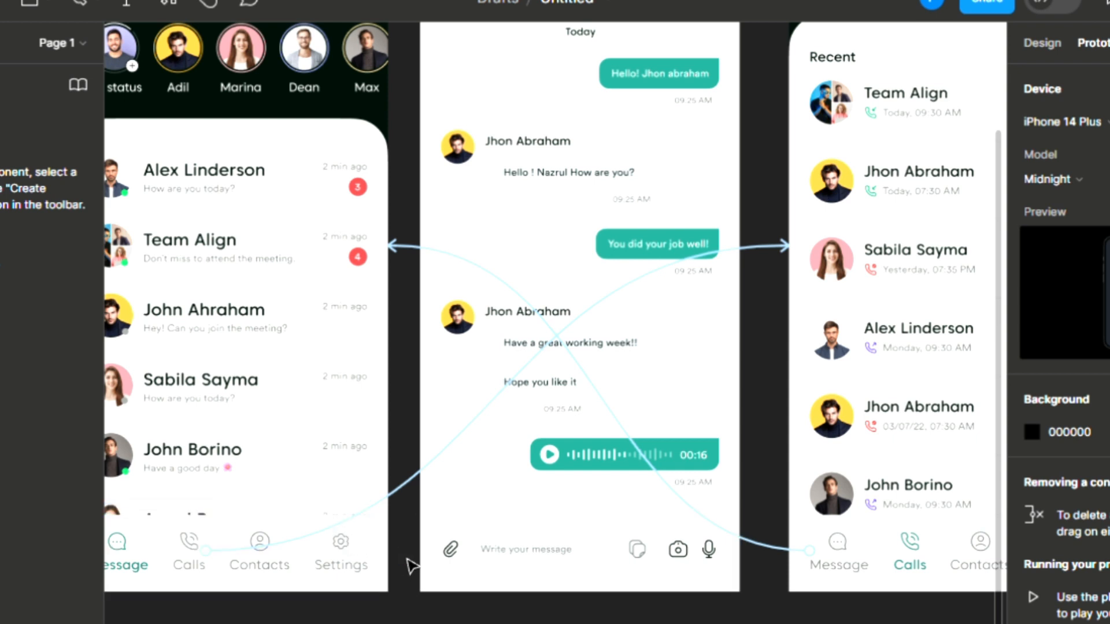
Step: Link the Alex Linderson row to the Message screen and its back arrow to Home
click(223, 191)
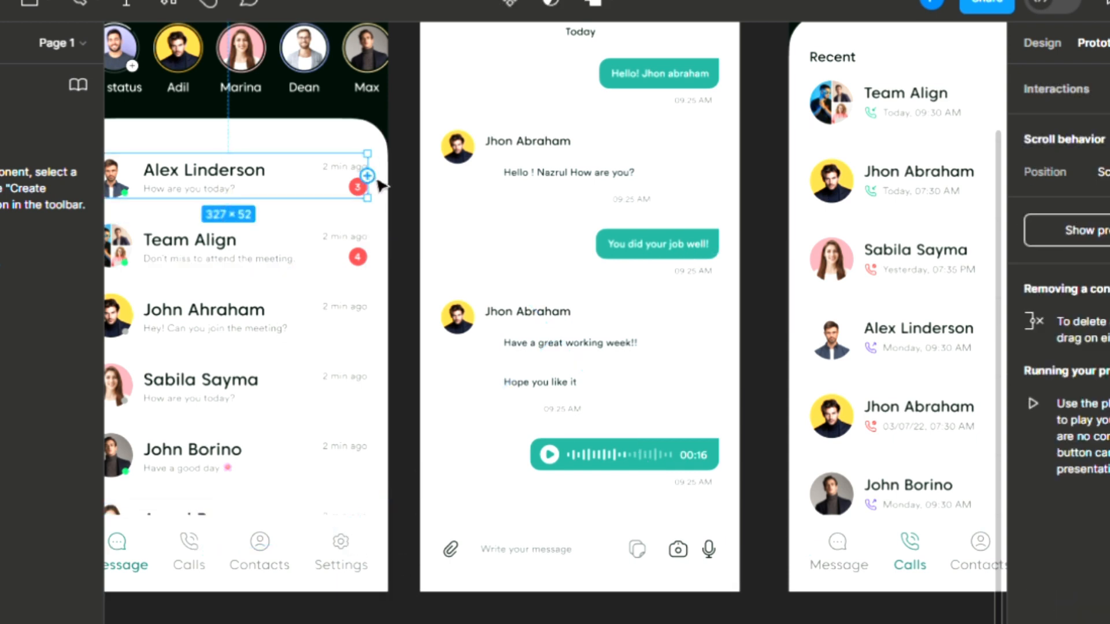
drag(368, 175, 448, 191)
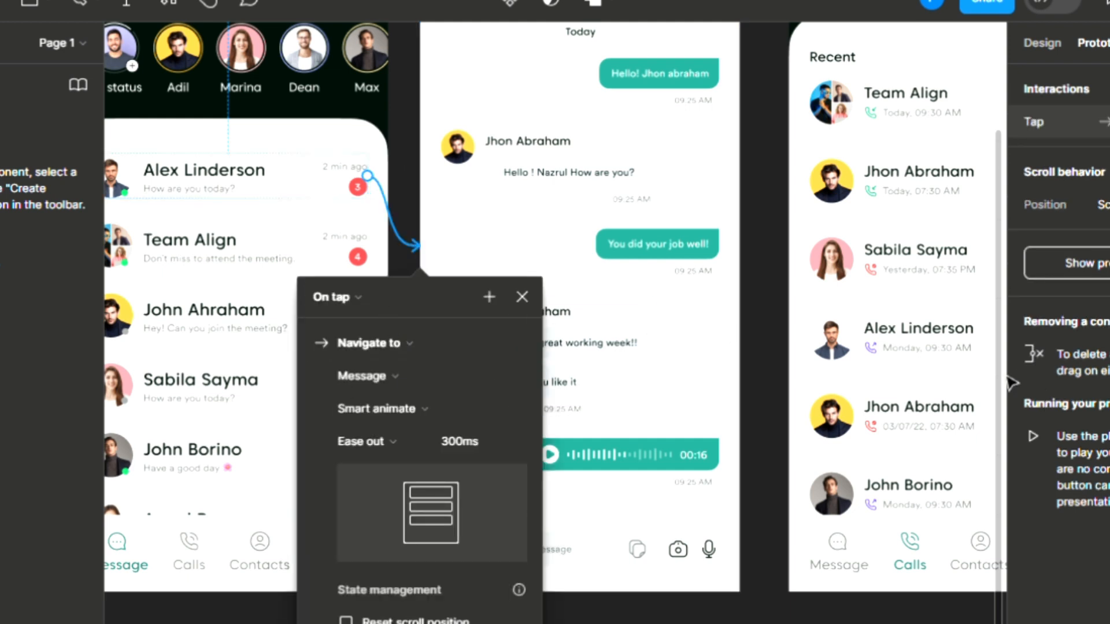
scroll(1003, 373, up, 4)
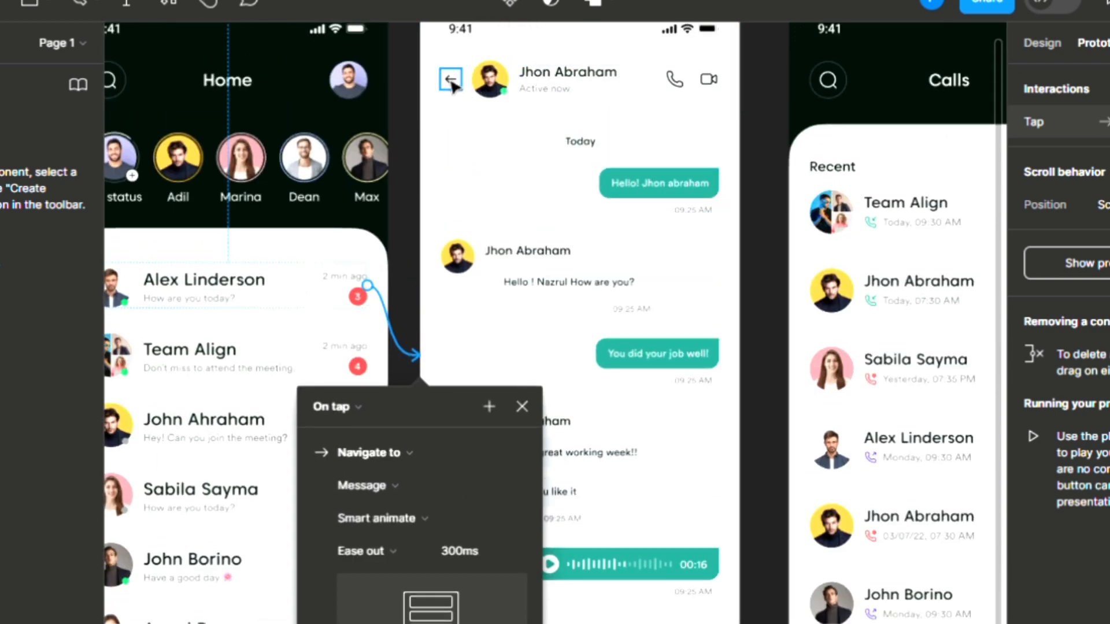
click(454, 85)
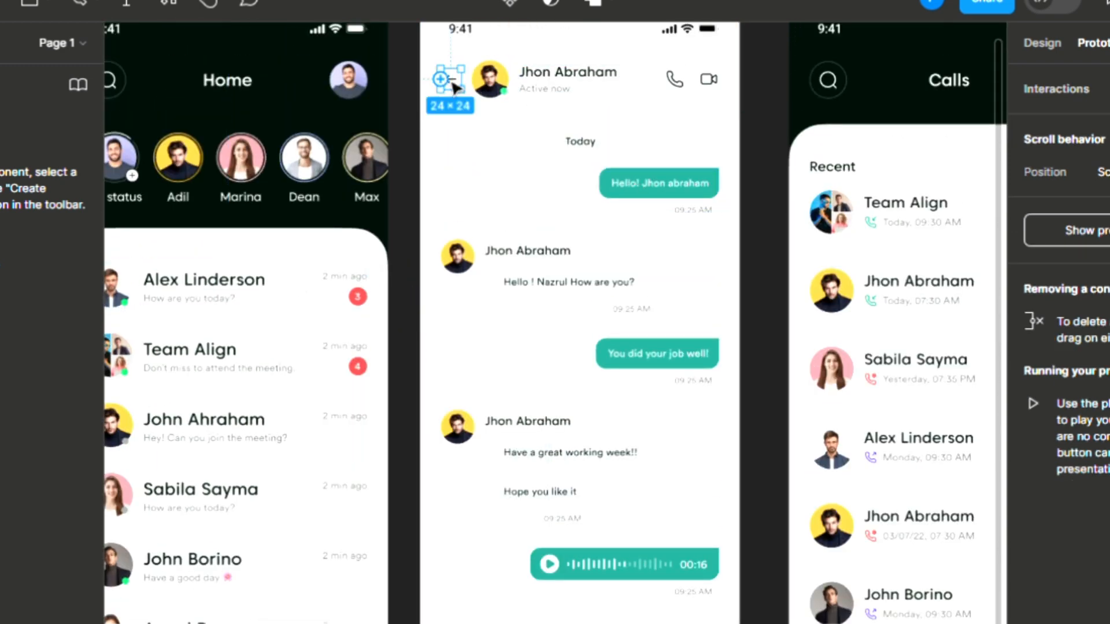
drag(442, 78, 370, 89)
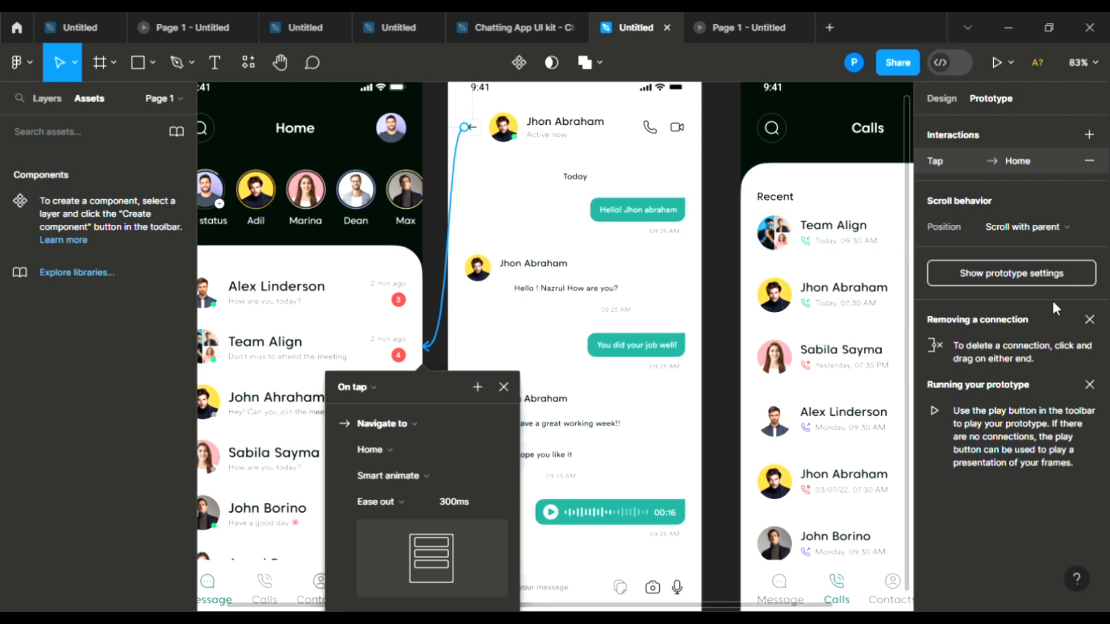
Step: Choose iPhone 13 mini as the preview device and start the prototype presentation
click(1026, 276)
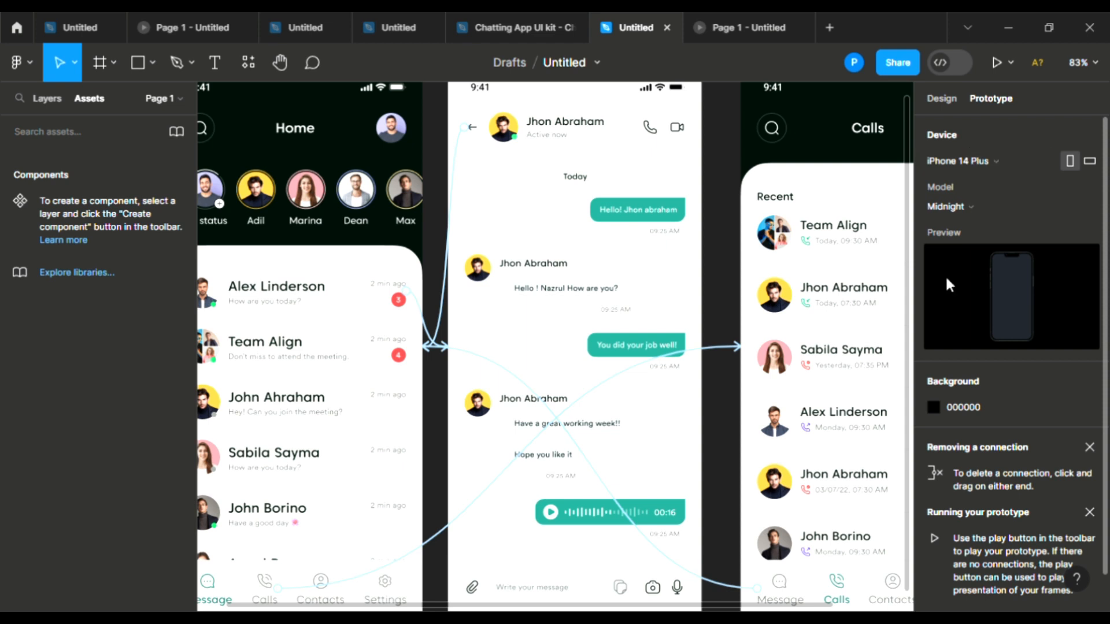
click(971, 161)
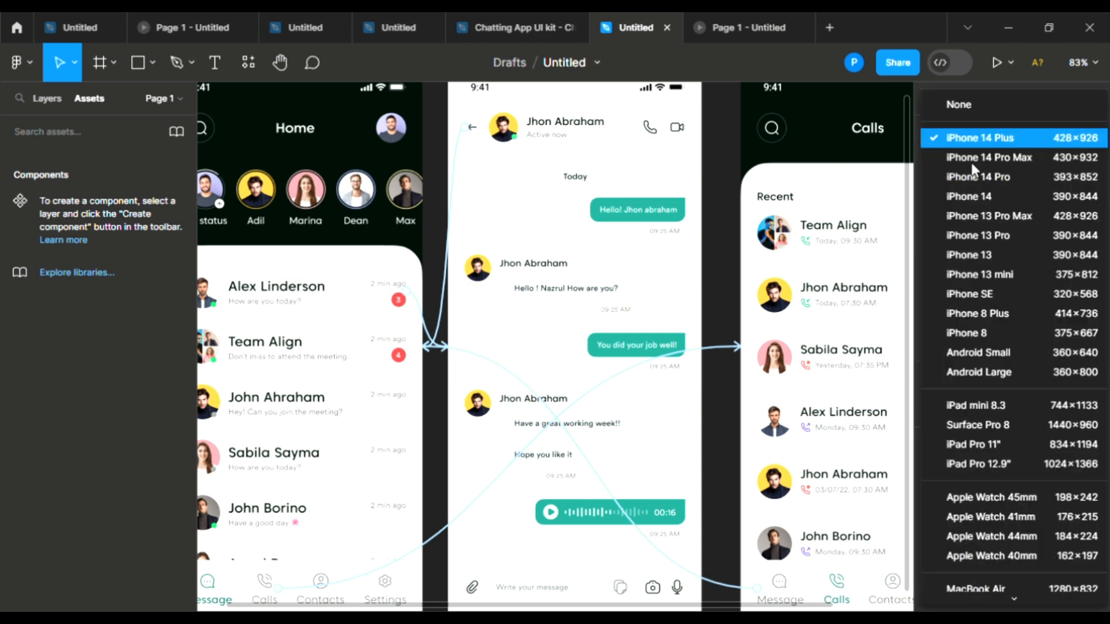
click(991, 277)
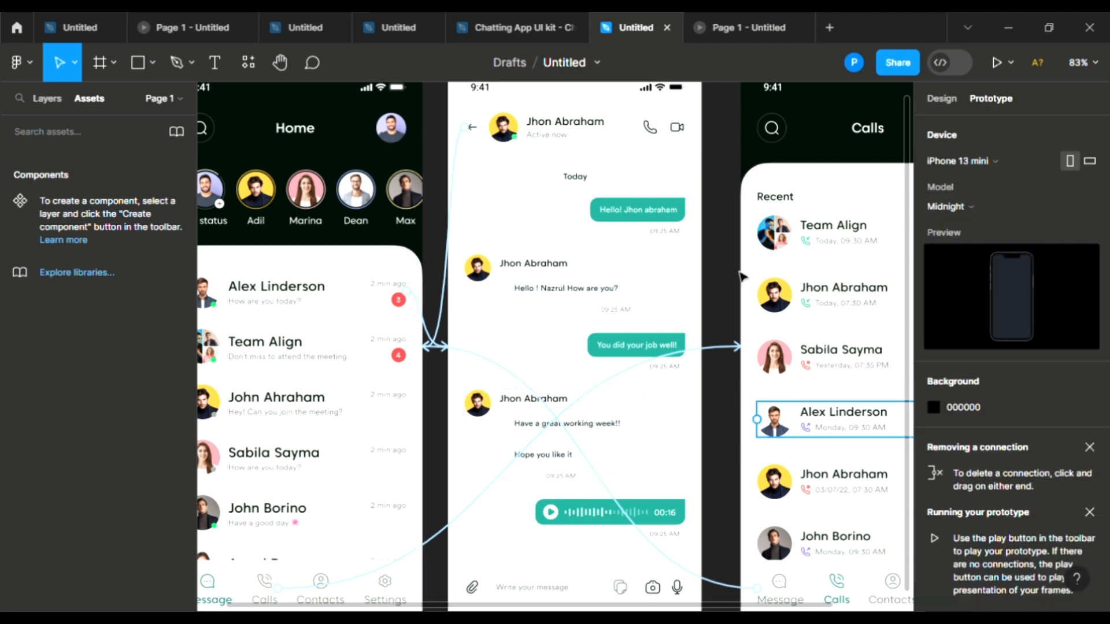
click(989, 59)
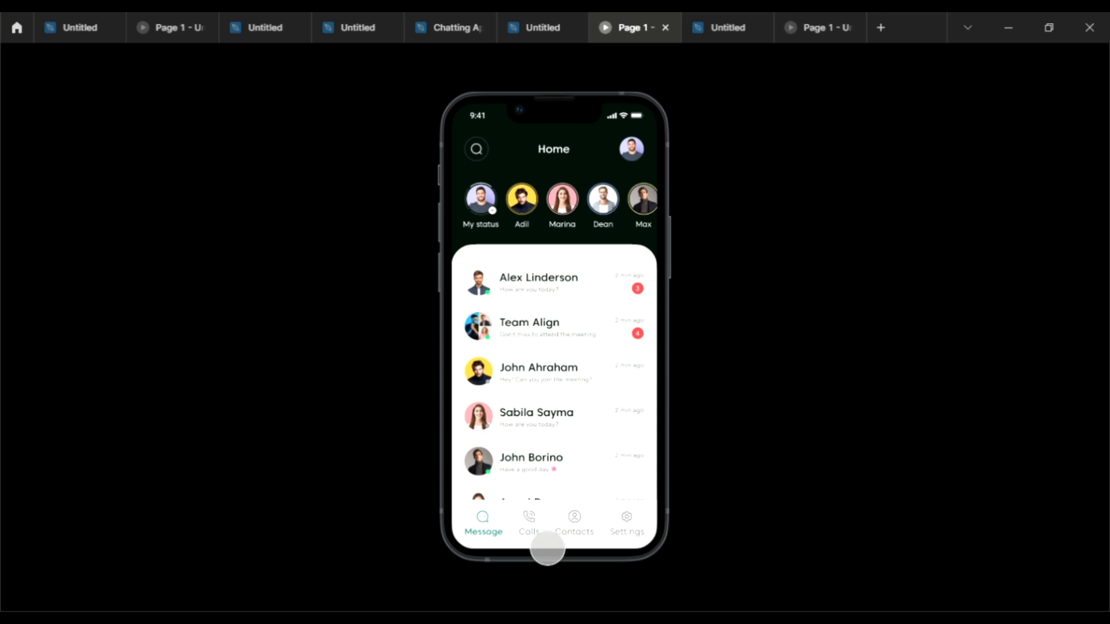
Step: Test the Calls tab, return to Home, open a chat, and use its back arrow
click(547, 548)
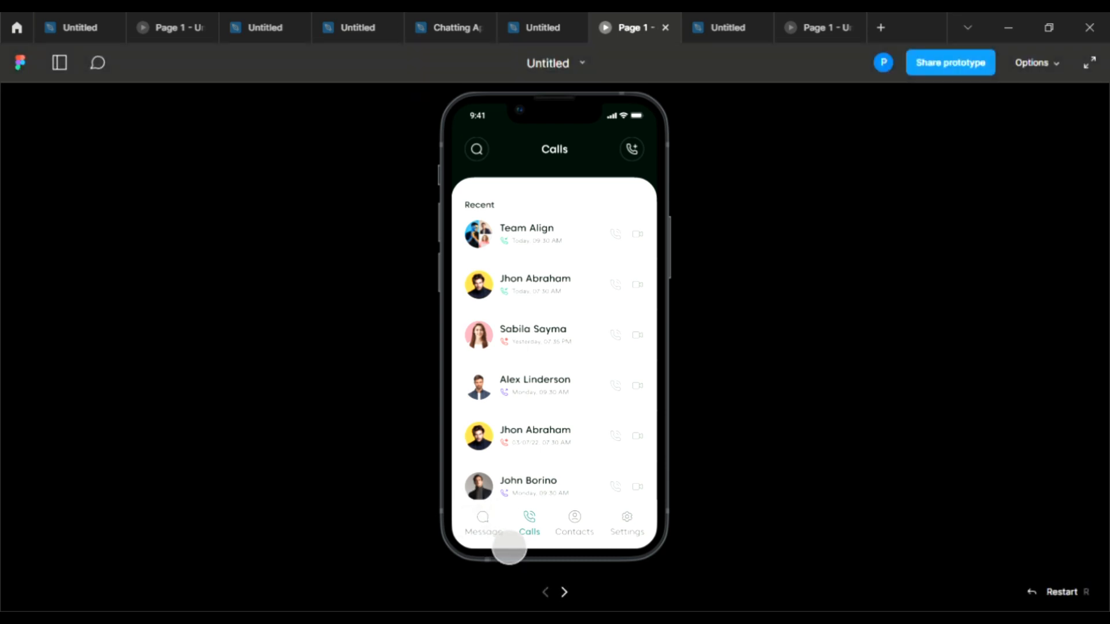
click(509, 547)
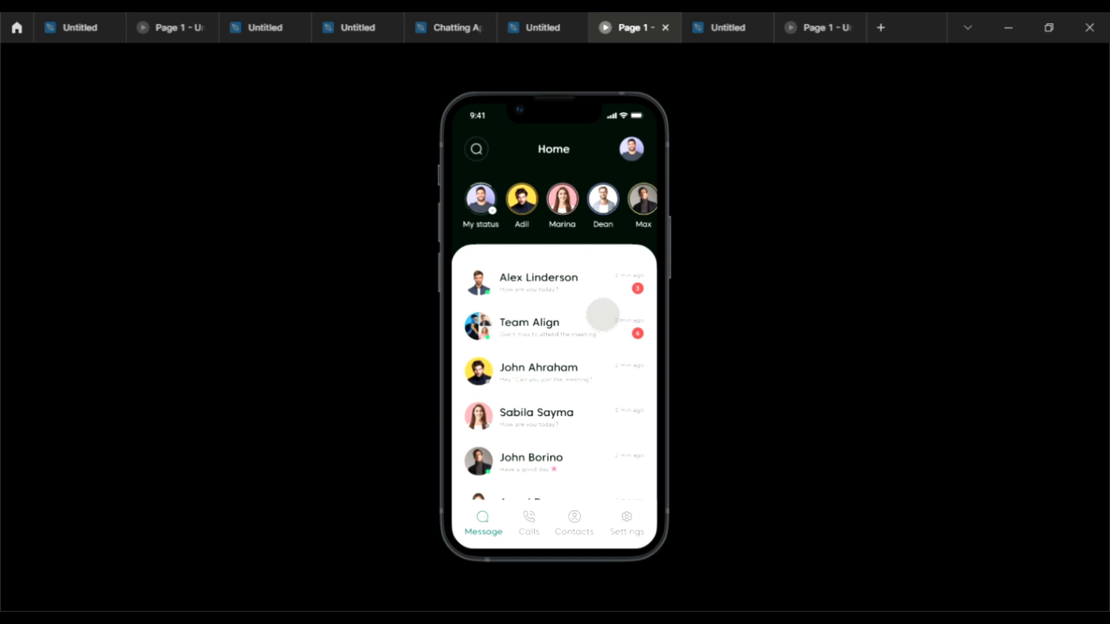
click(603, 314)
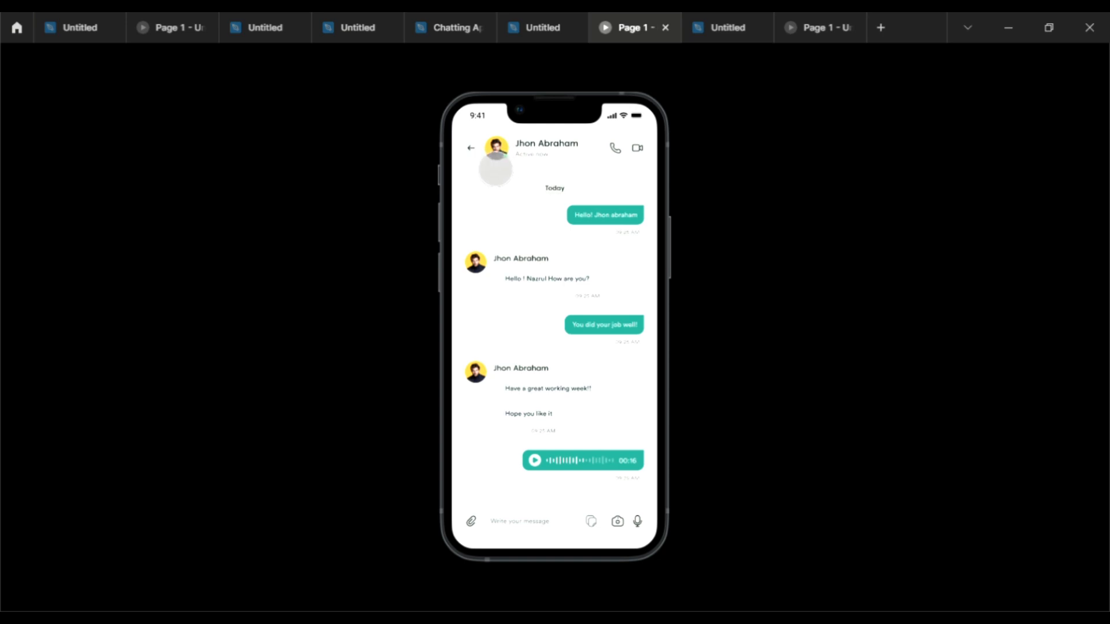
click(493, 168)
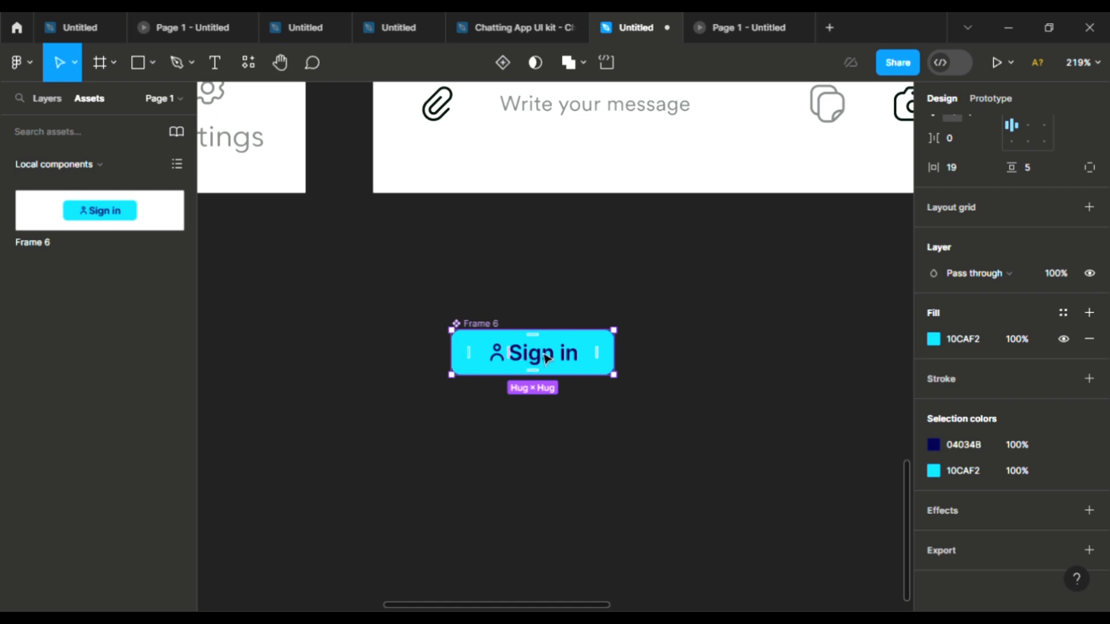
Step: Add a second Sign in variant and lighten its fill from 10CAF2 to 4EDBFA
click(502, 63)
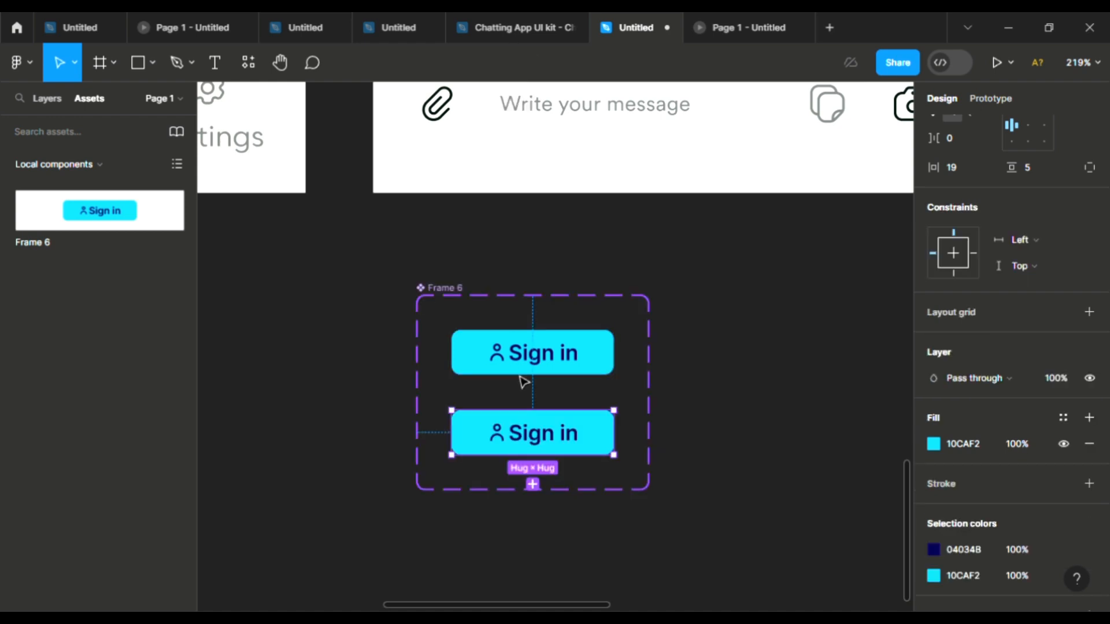
click(934, 576)
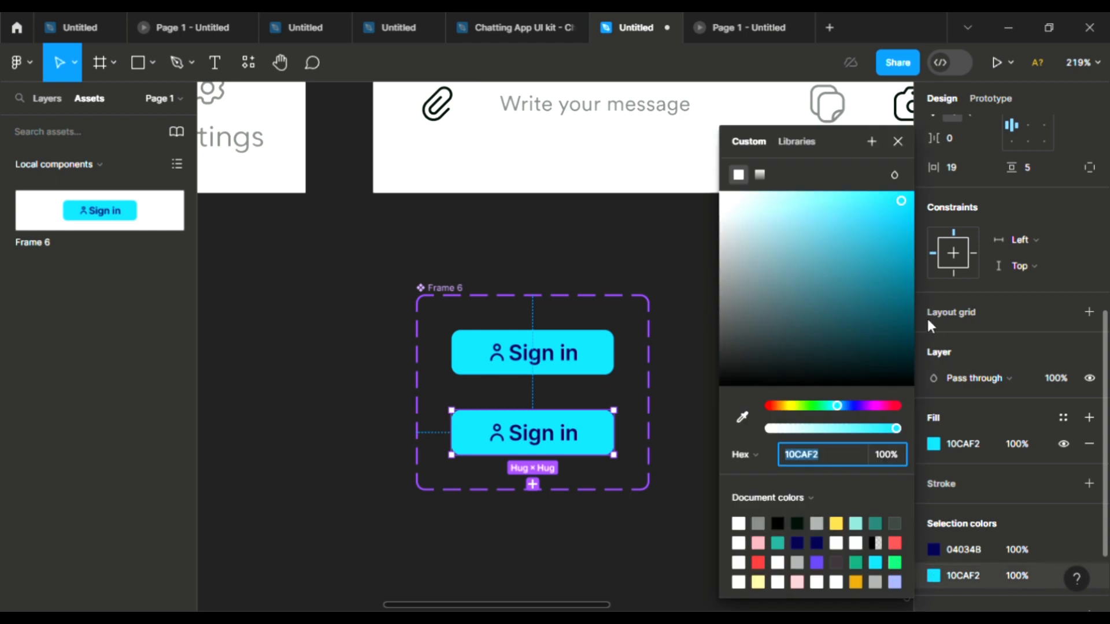
drag(855, 202, 853, 196)
key(Escape)
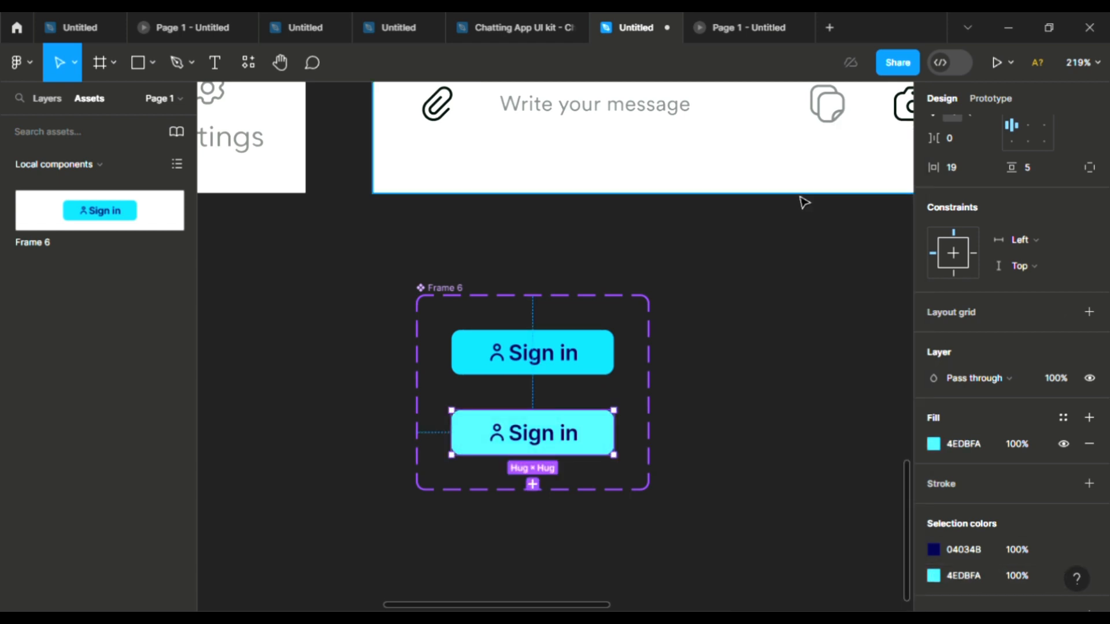
Step: Link the first variant to Variant2 While hovering, then place a component instance on the canvas
click(983, 102)
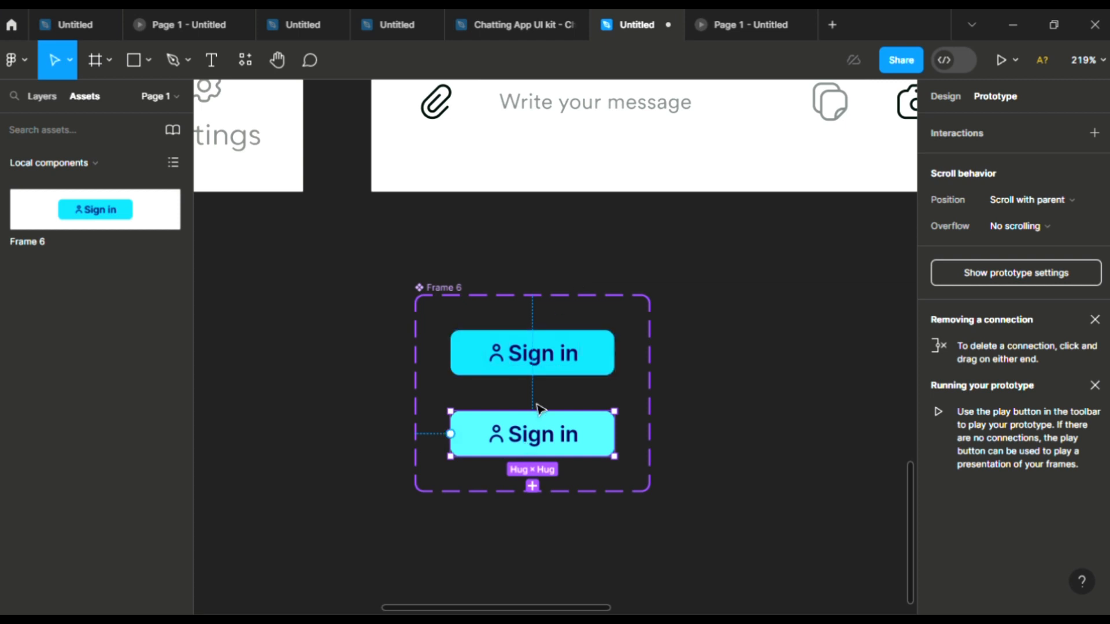
click(540, 370)
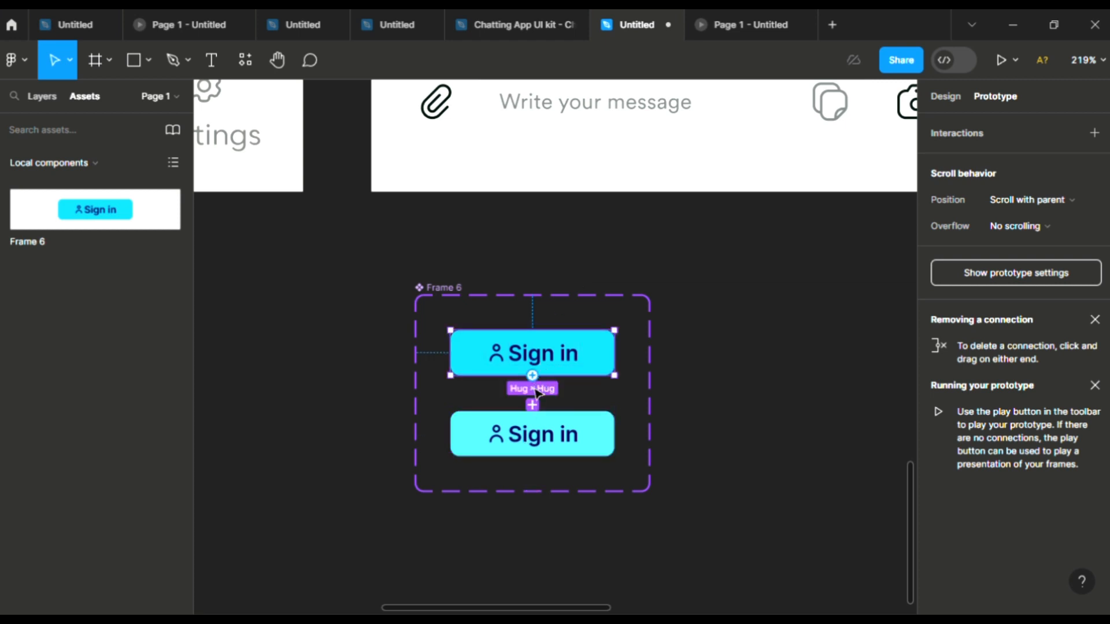
drag(533, 375, 535, 420)
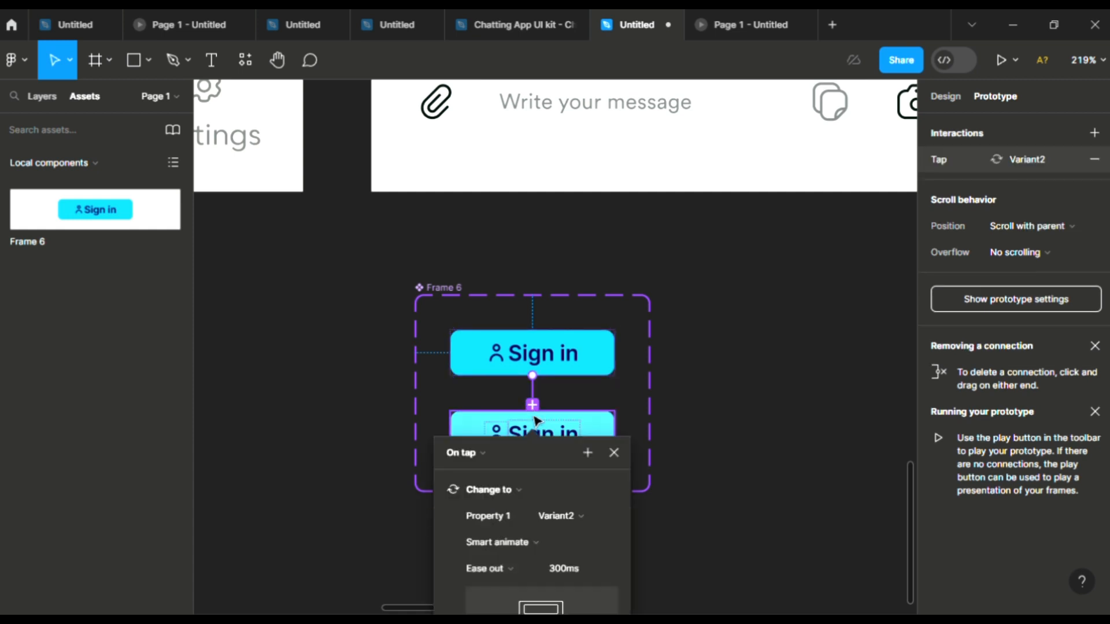
click(482, 452)
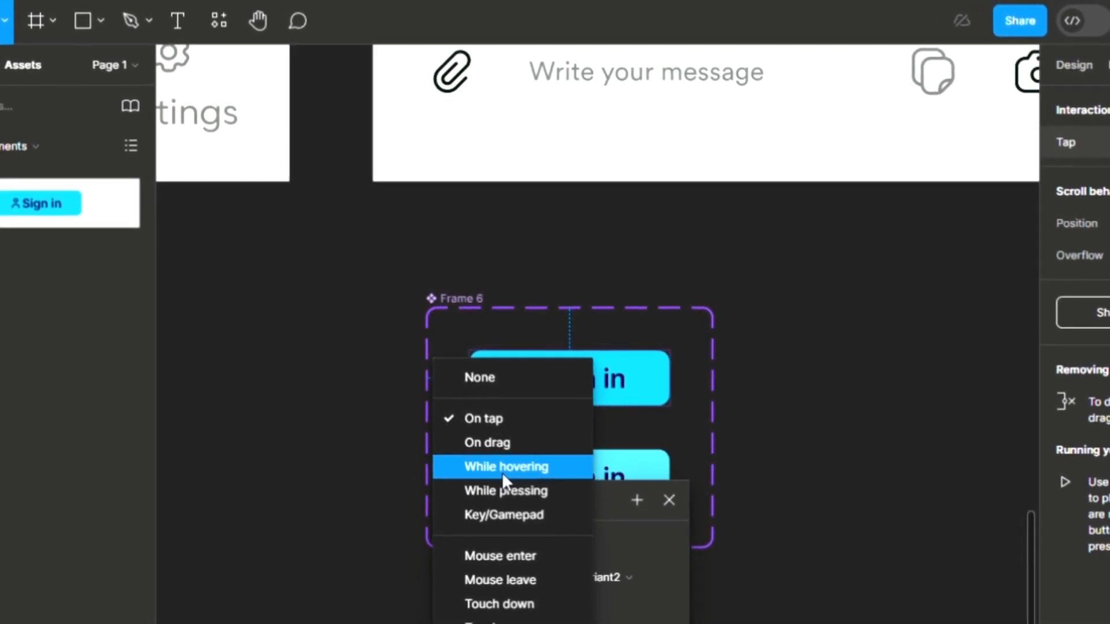
click(538, 484)
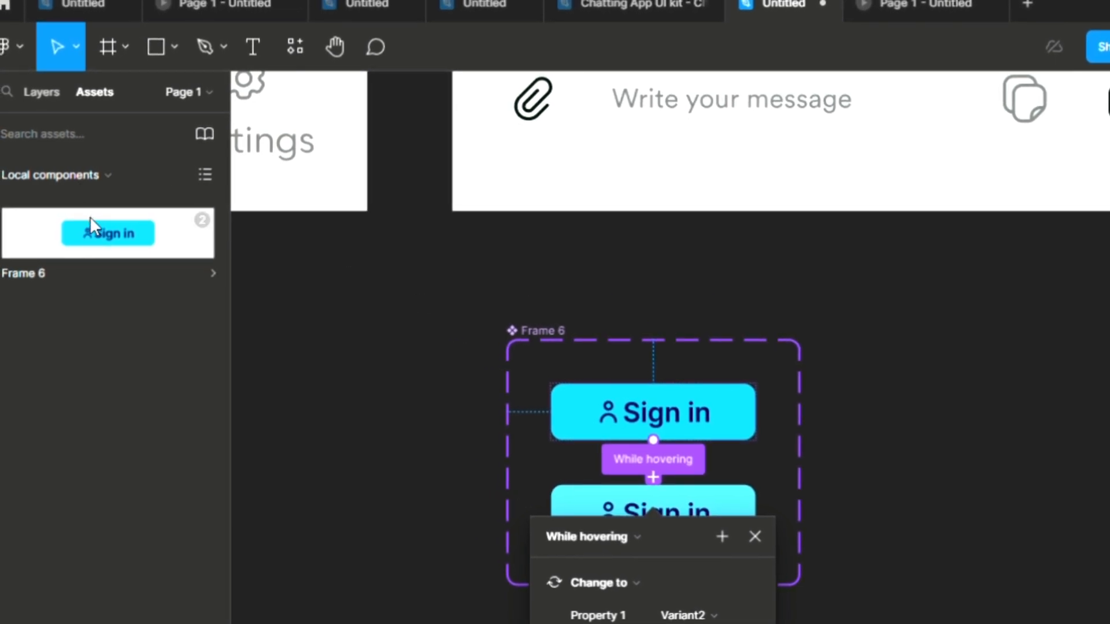
drag(95, 225, 341, 420)
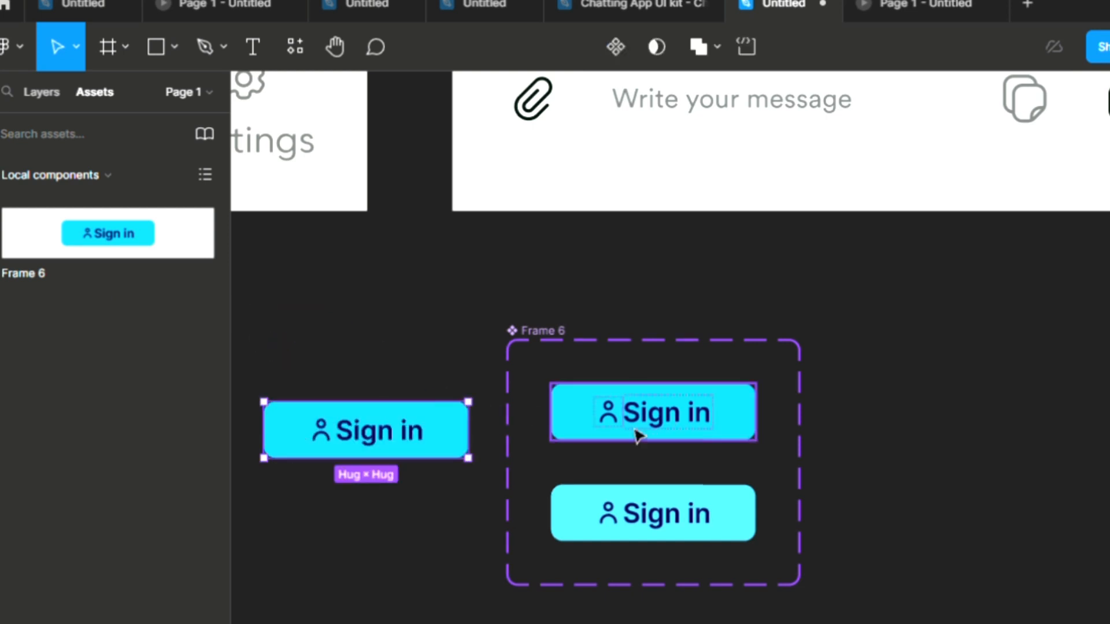